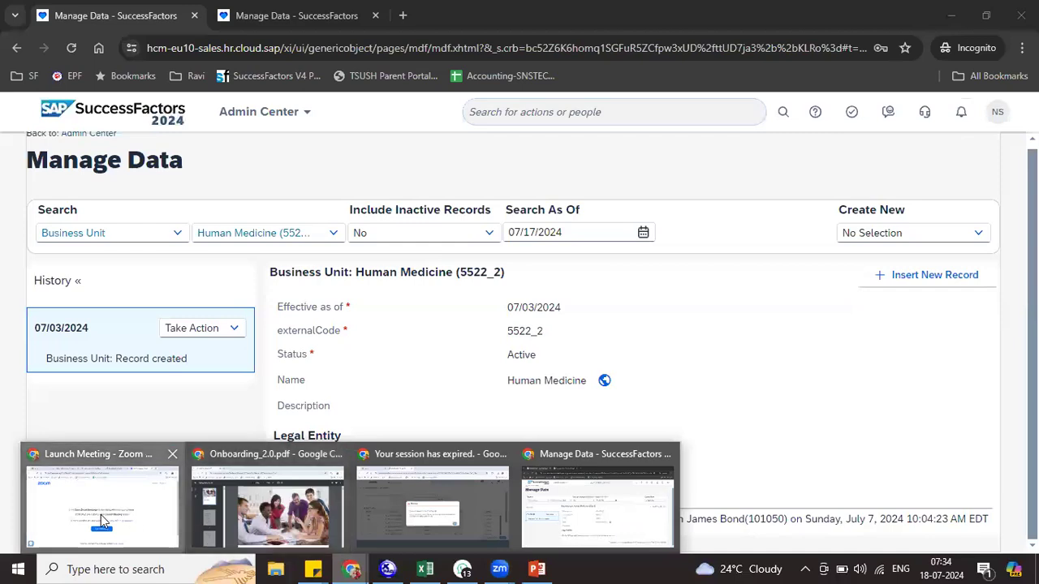
Go from the SuccessFactors home page to the Venu_Training_July Excel workbook
left_click(604, 16)
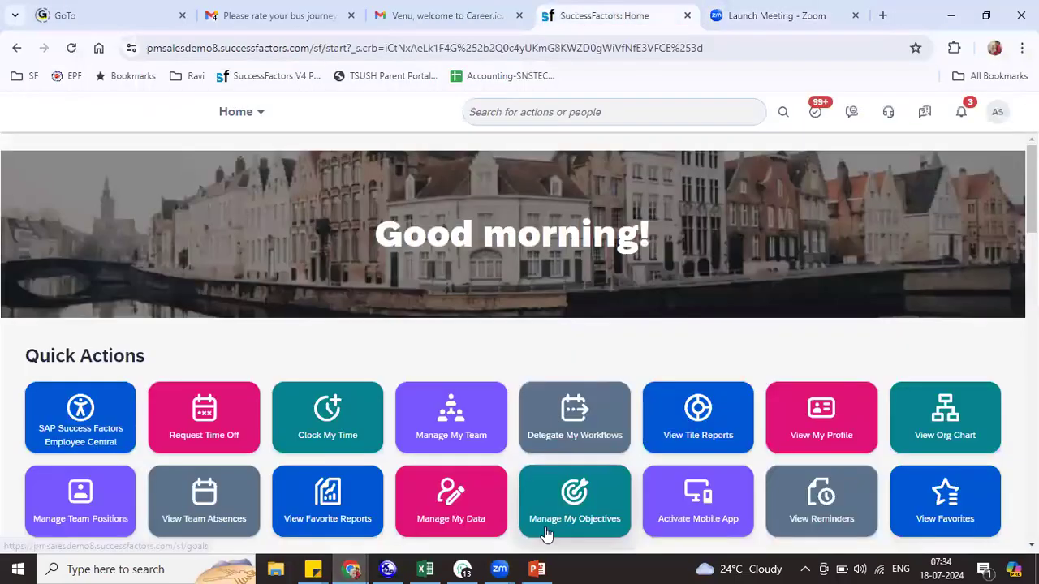
left_click(423, 569)
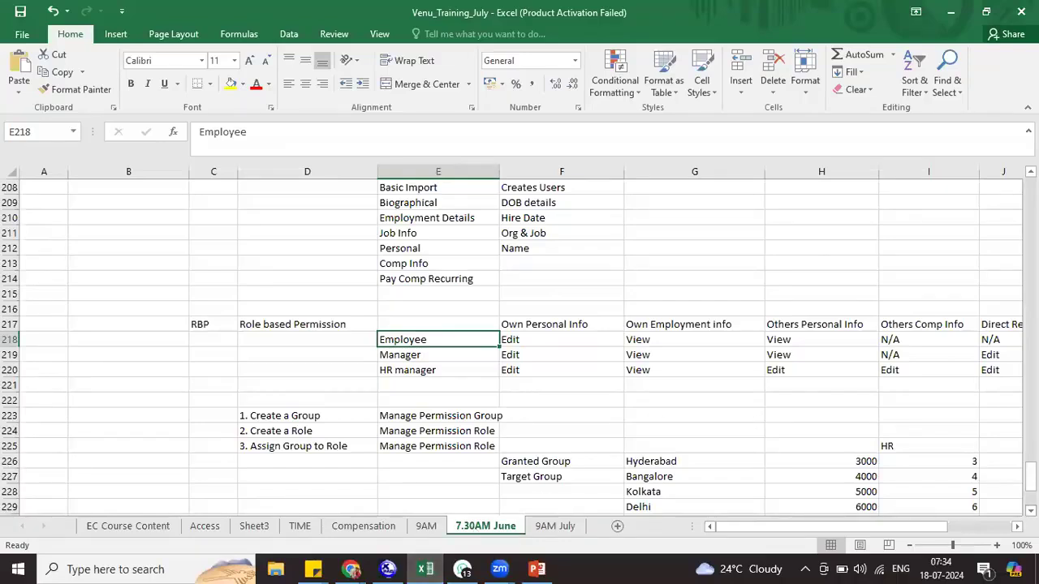
Enter 'Workflows - FO' in B243 and 'Approvals' in C243
scroll(1029, 511, "down", 3)
scroll(387, 438, "down", 4)
left_click(124, 384)
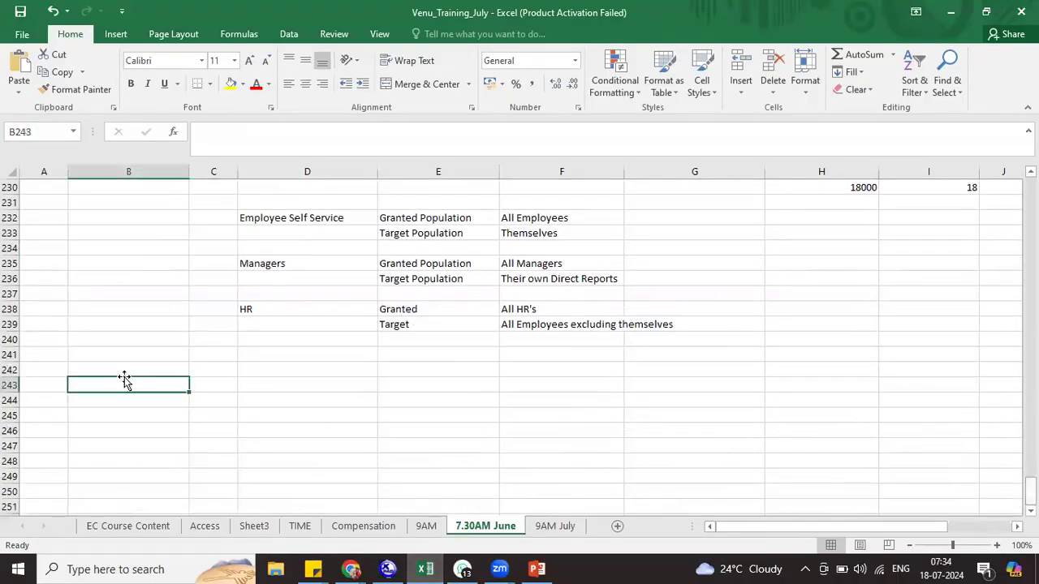
type("Workfloww")
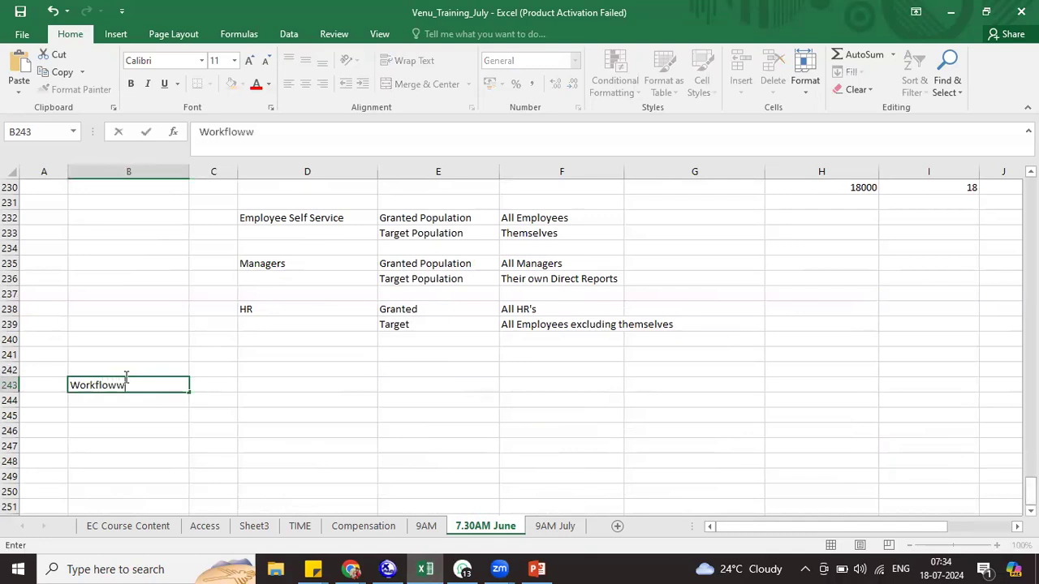
key("BackSpace")
type("s")
key("Tab")
type("Approvals")
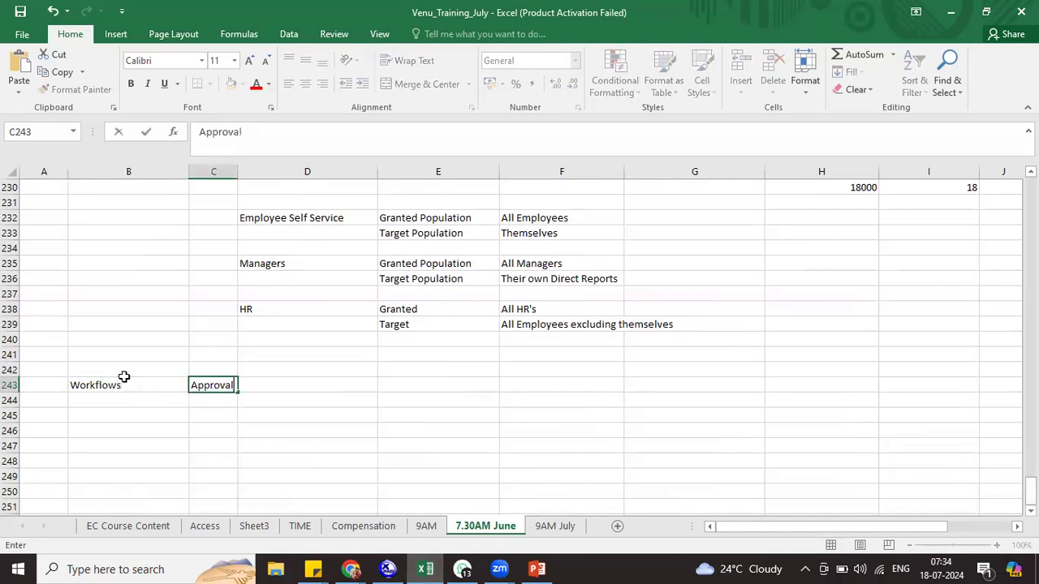
left_click(160, 401)
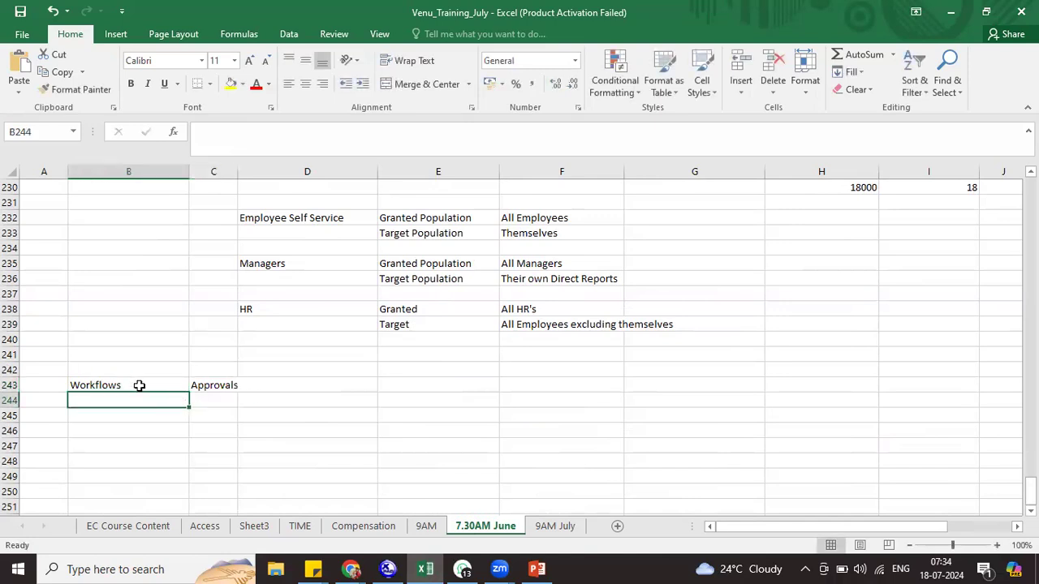
double_click(139, 385)
type("- FO")
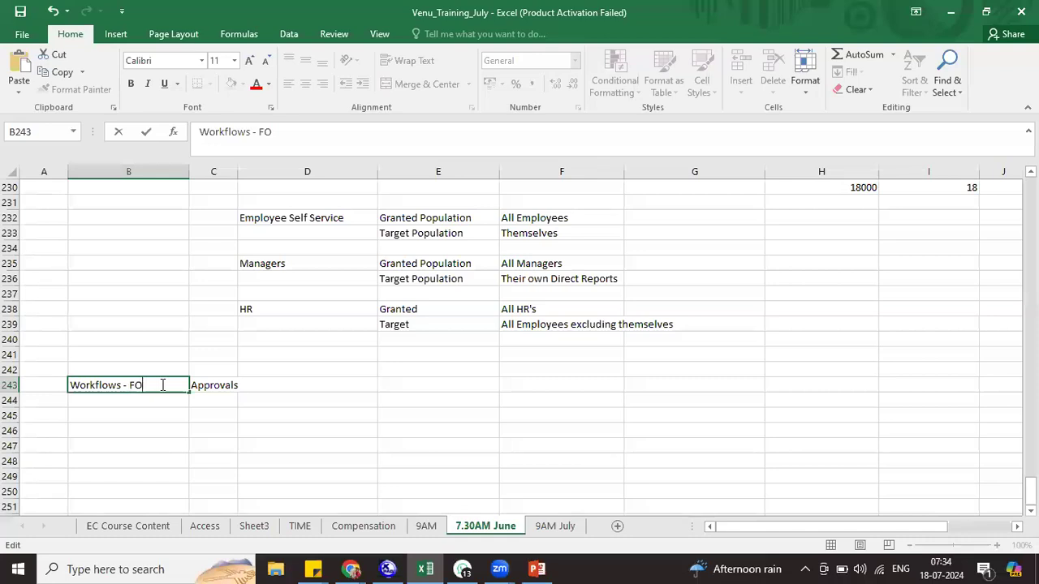
List Workflow Config, workflow Approvers, Workflow Contributors and Workflow CC down D243:D246
left_click(305, 383)
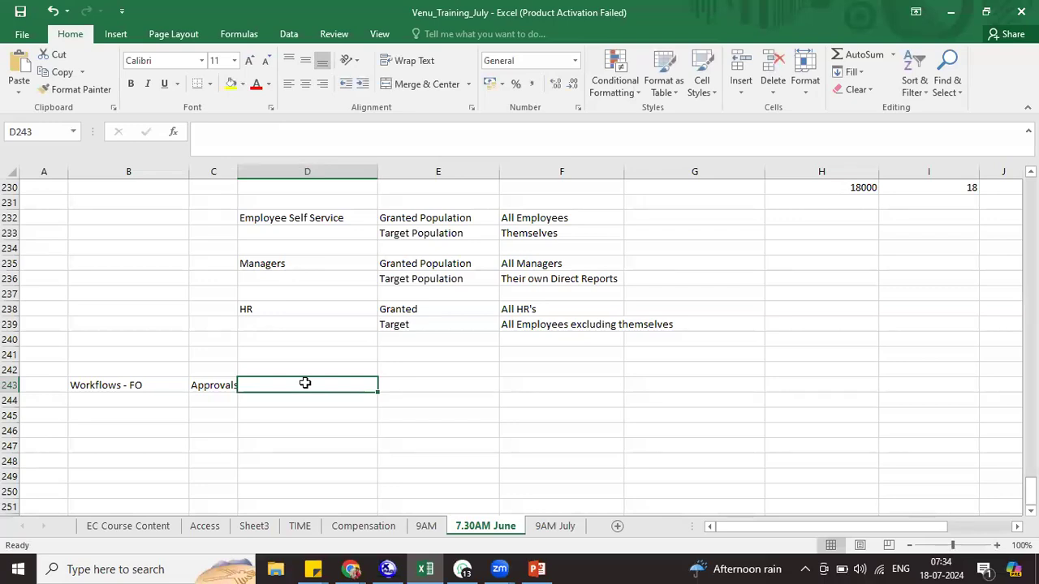
type("Workfl")
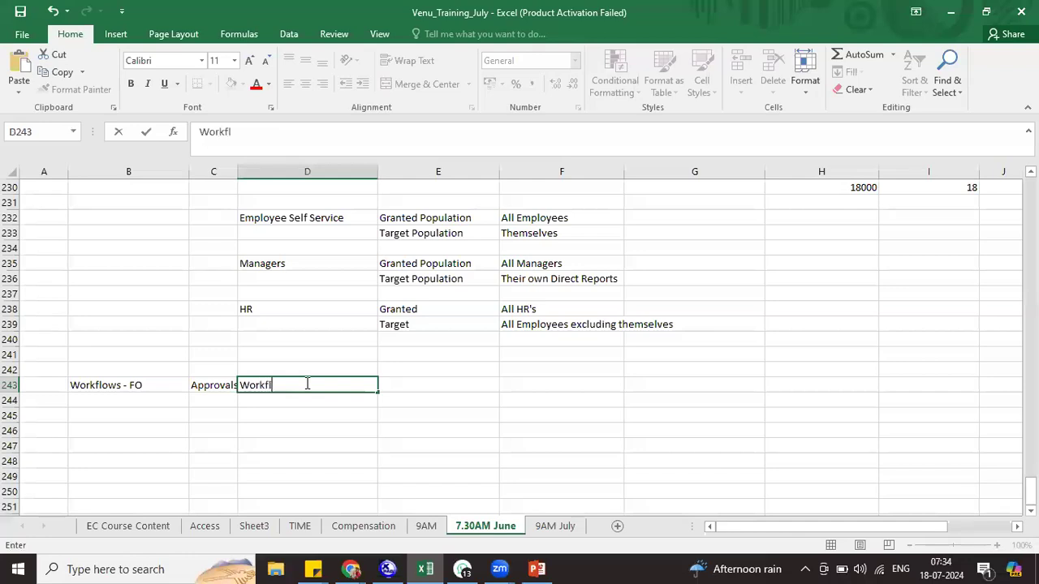
type("ow Config")
key("Return")
type("workf")
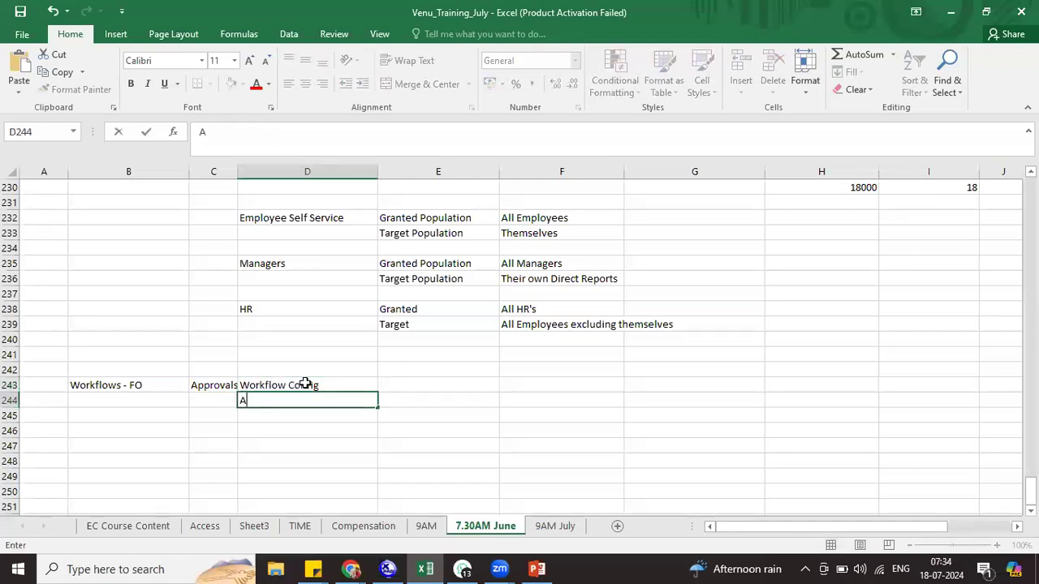
type("low ")
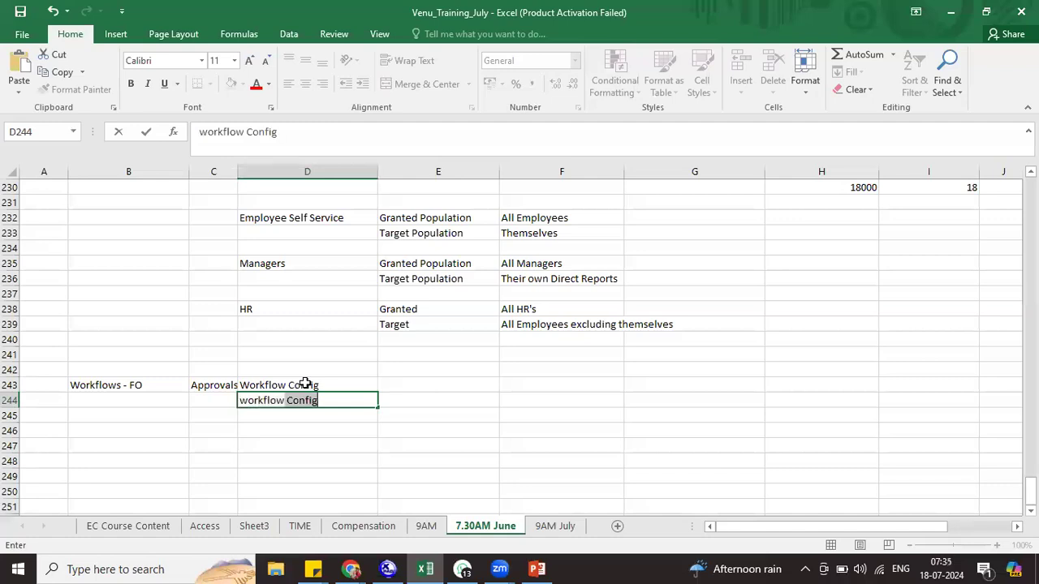
type("Approvers")
key("Return")
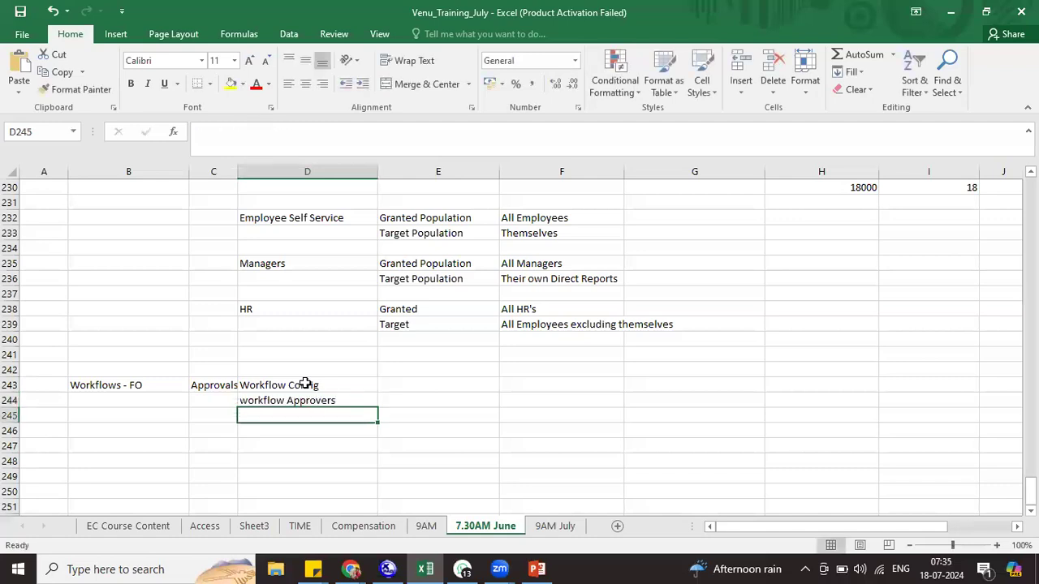
type("Work")
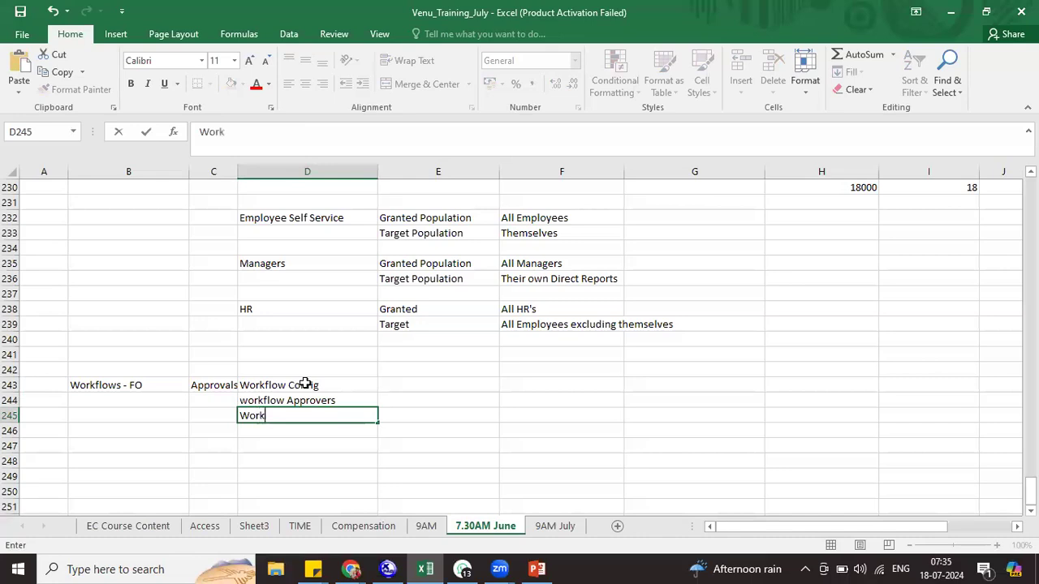
type("flow Cont")
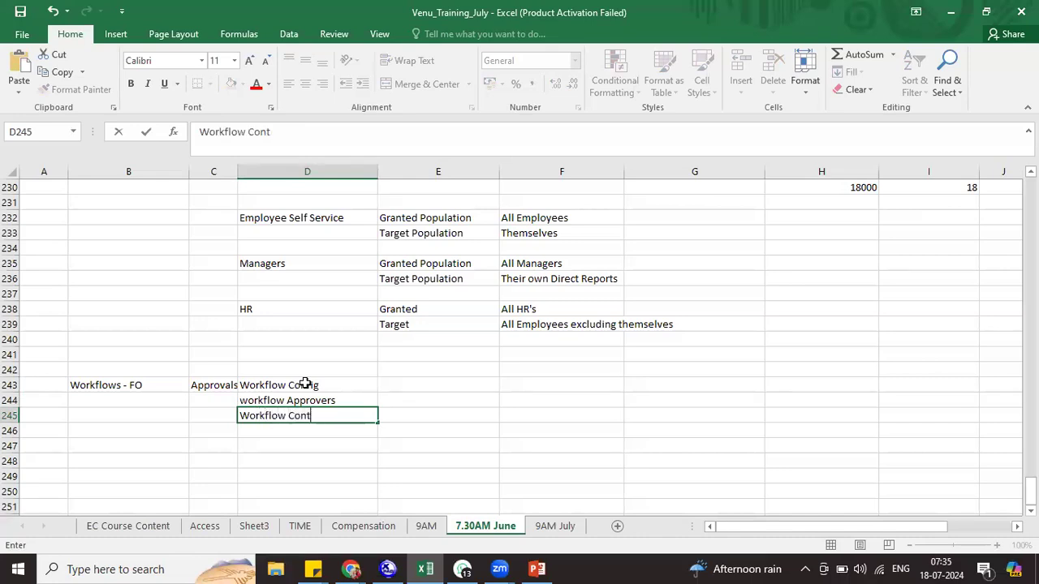
type("ributors")
key("Return")
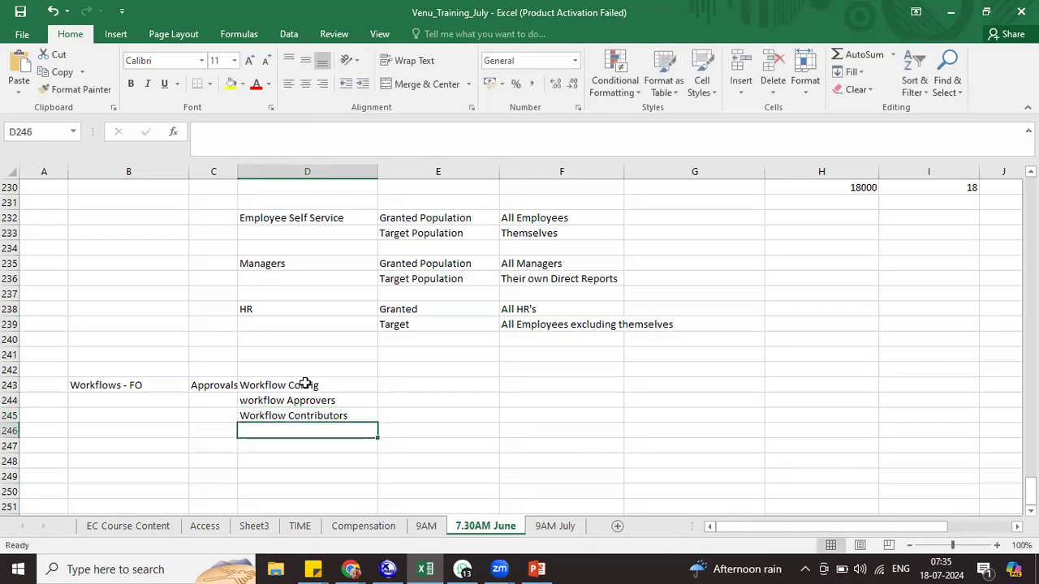
type("Work")
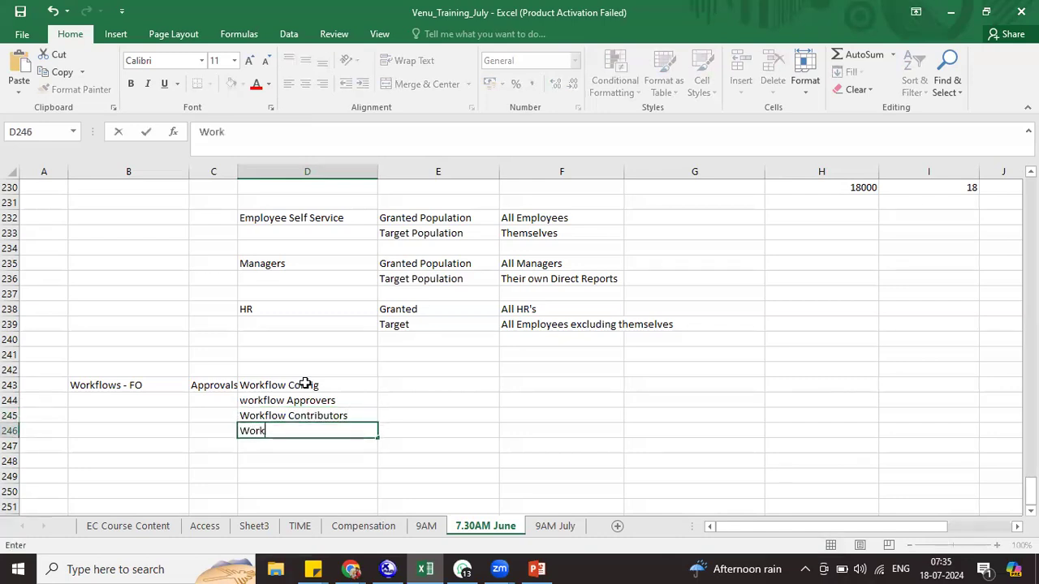
type("flow CC")
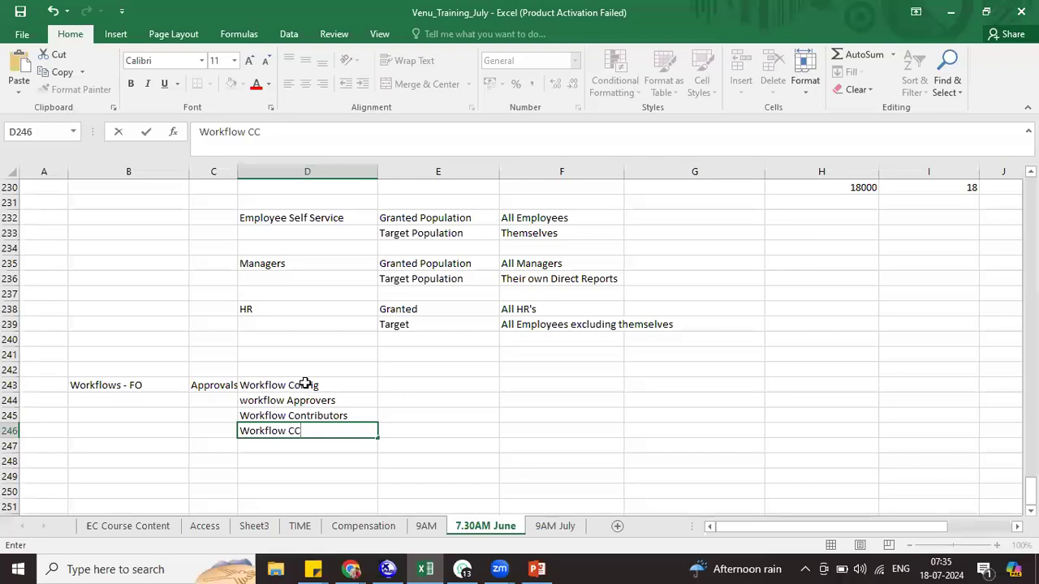
Type 'ID/Name/Escalation/Remind in Days' into E243 beside Workflow Config
left_click(327, 388)
left_click(423, 389)
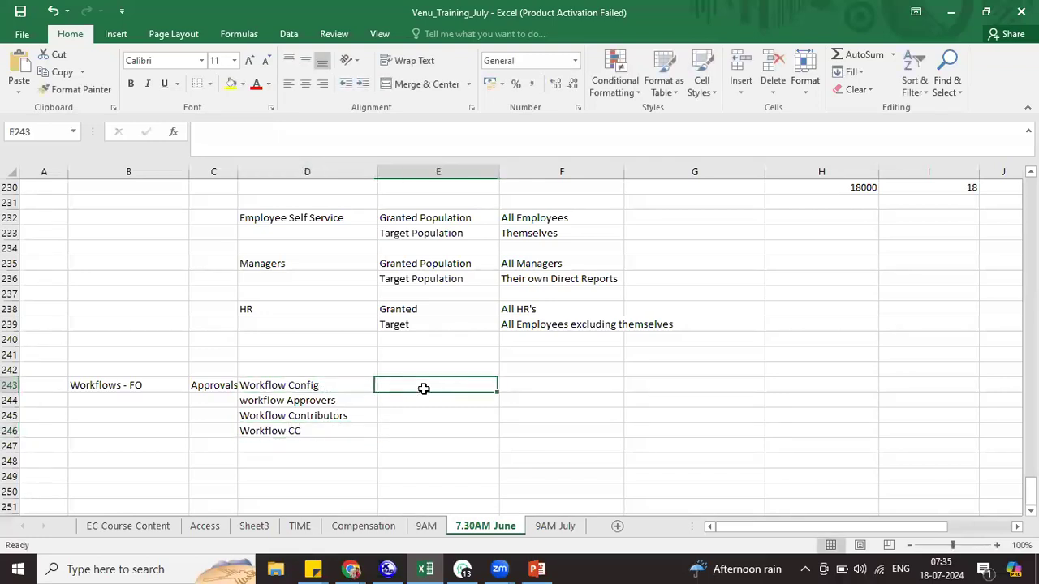
type("ID/Name/")
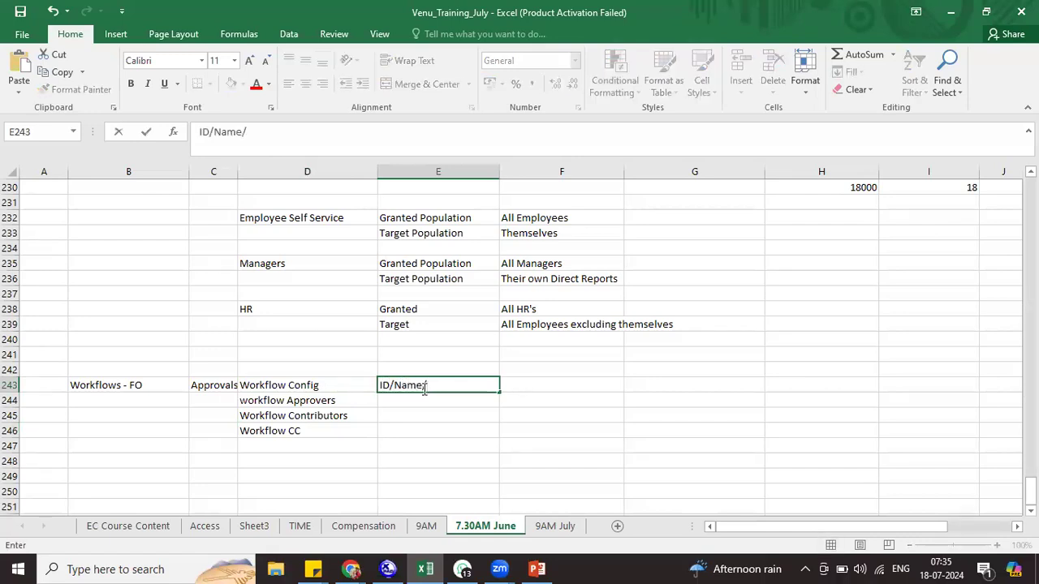
type("Escalation")
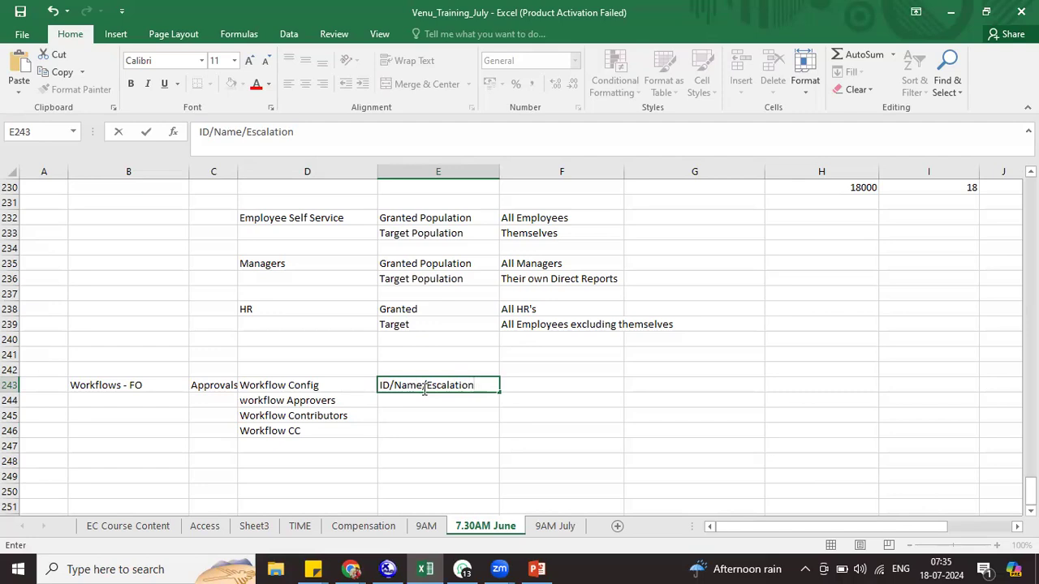
type("/Remind in Days")
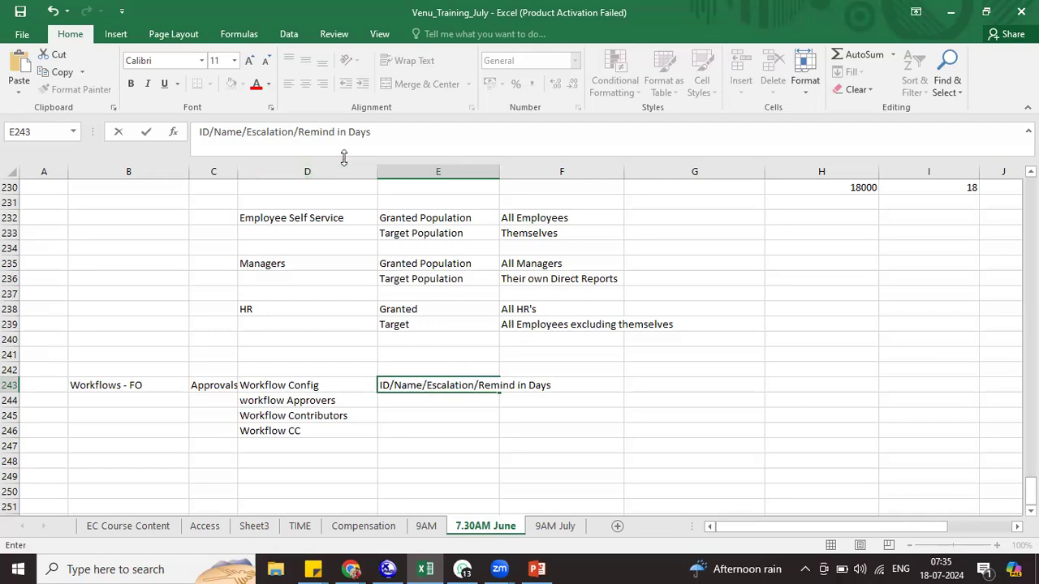
Append '/Alternate Workflow/Is Delgate/redirect cc' to the E243 field list
key("alt+Tab")
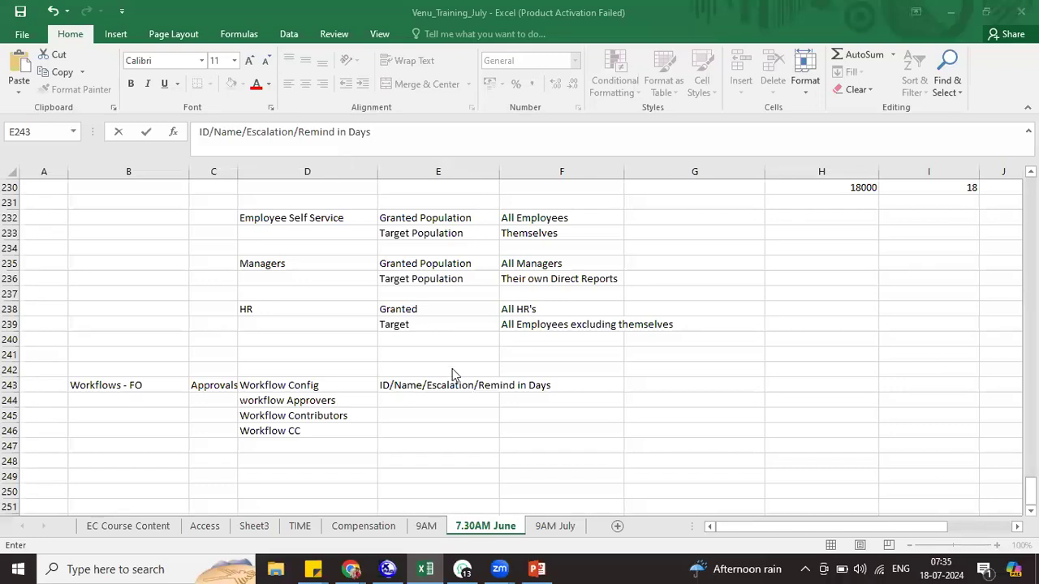
left_click(389, 136)
left_click(389, 136)
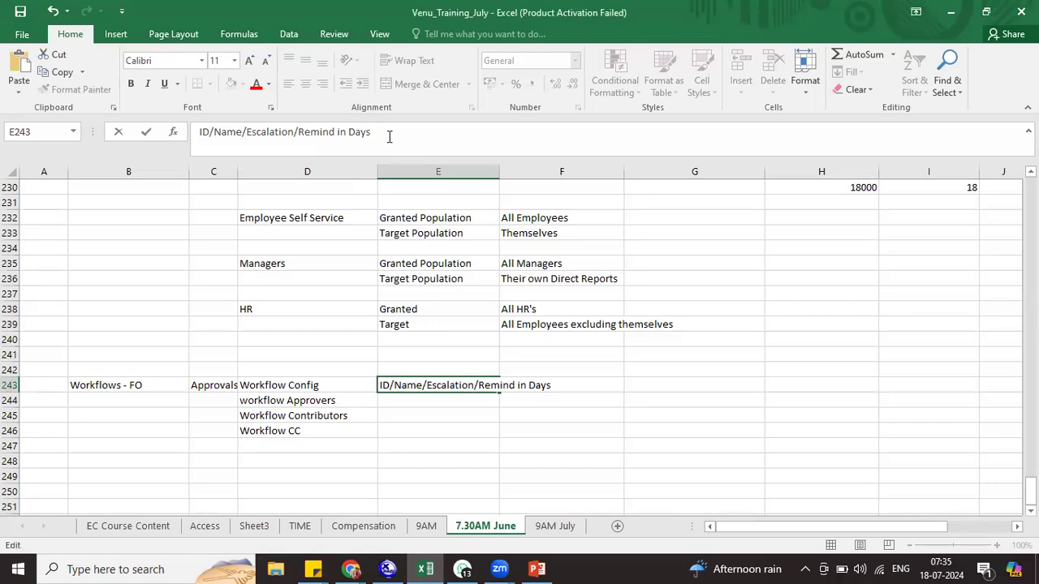
type("/")
double_click(275, 132)
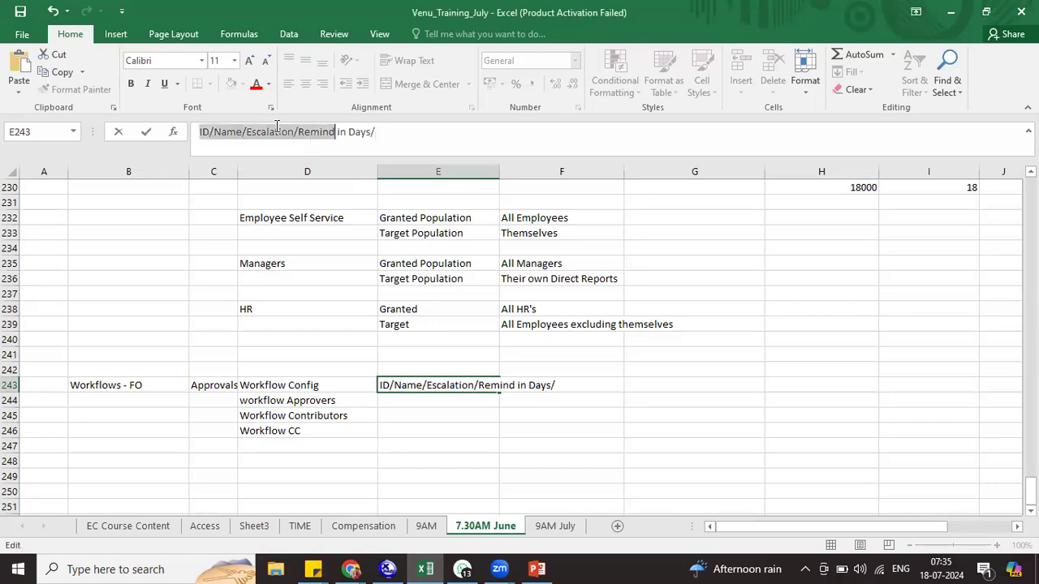
left_click(379, 132)
type("Alte")
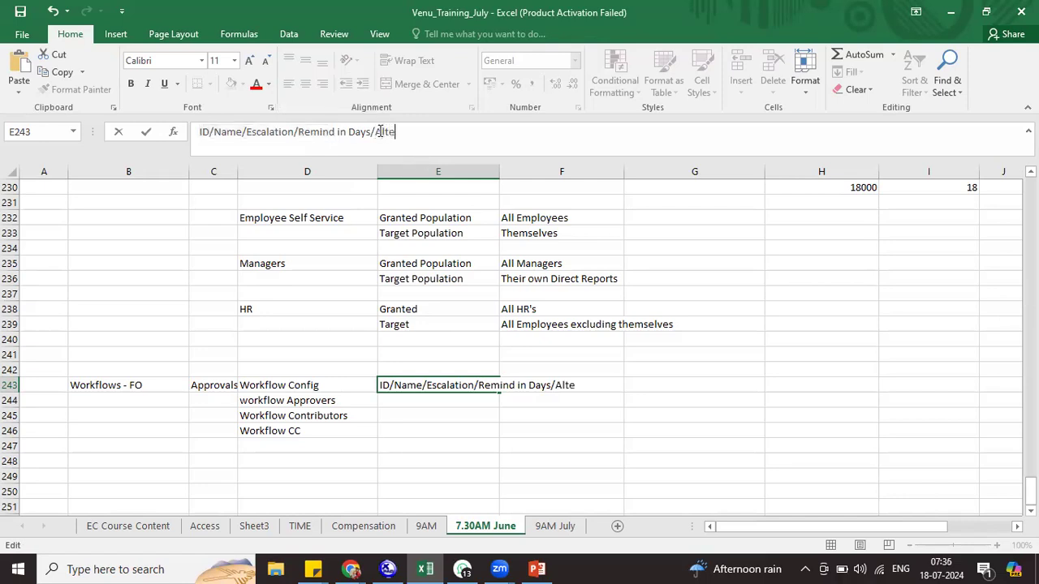
type("rnate Work")
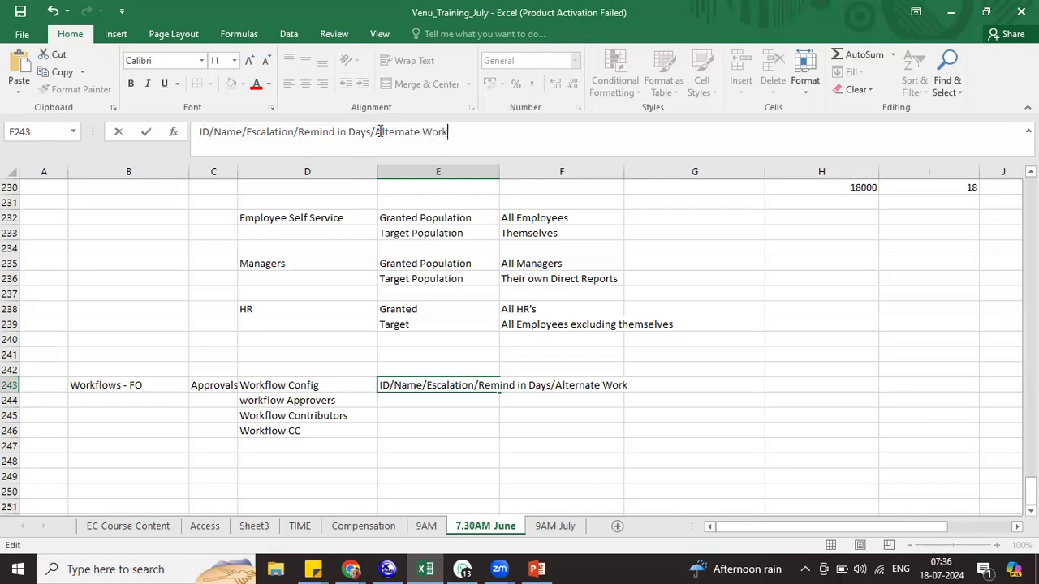
type("flow")
type("/Is Delgate")
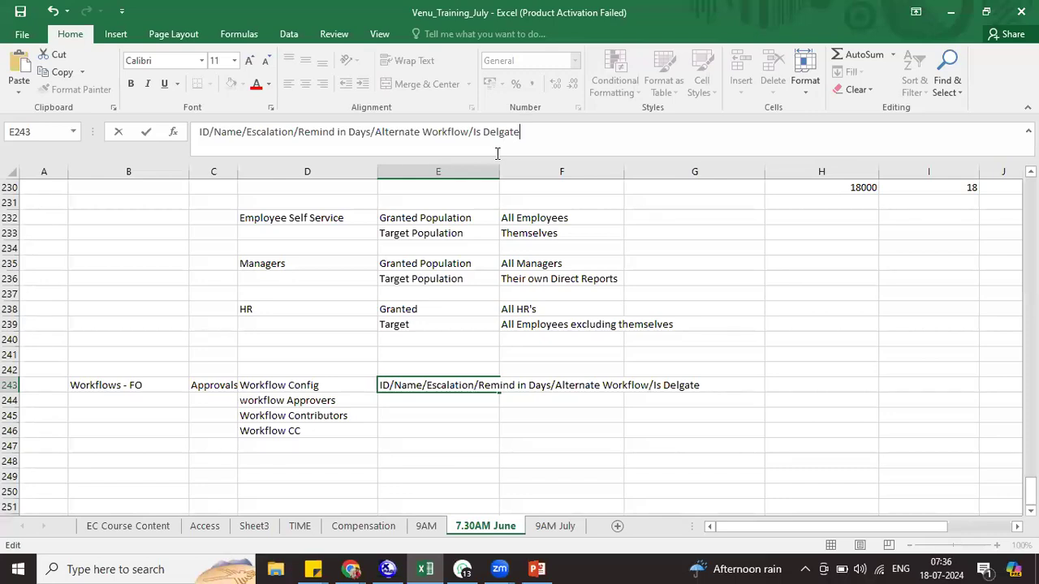
type("/redirect")
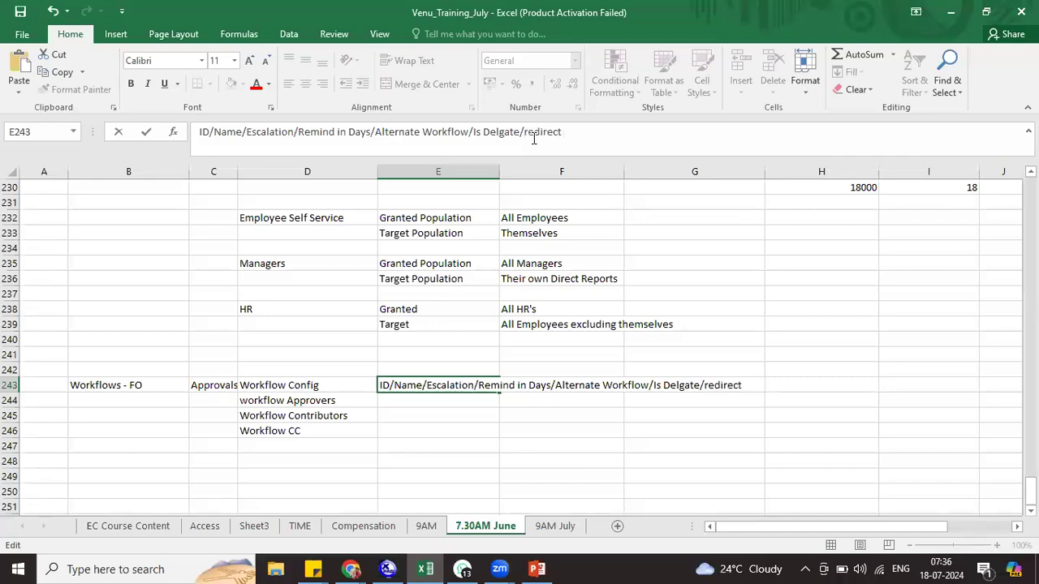
type(" cc")
Commit E243 so it holds the full field list ending in 'redirect cc'
left_click(281, 428)
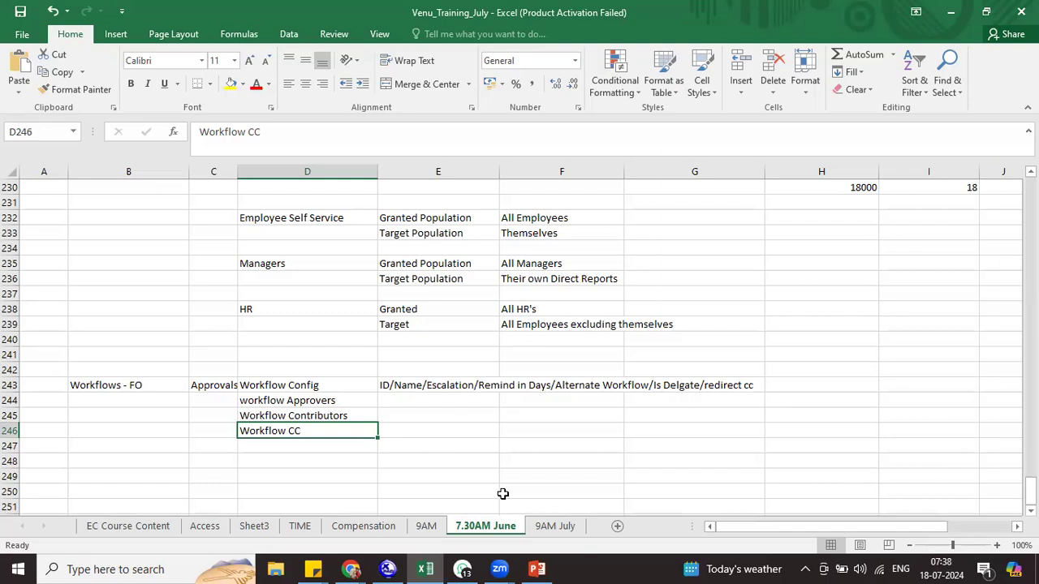
scroll(574, 453, "down", 2)
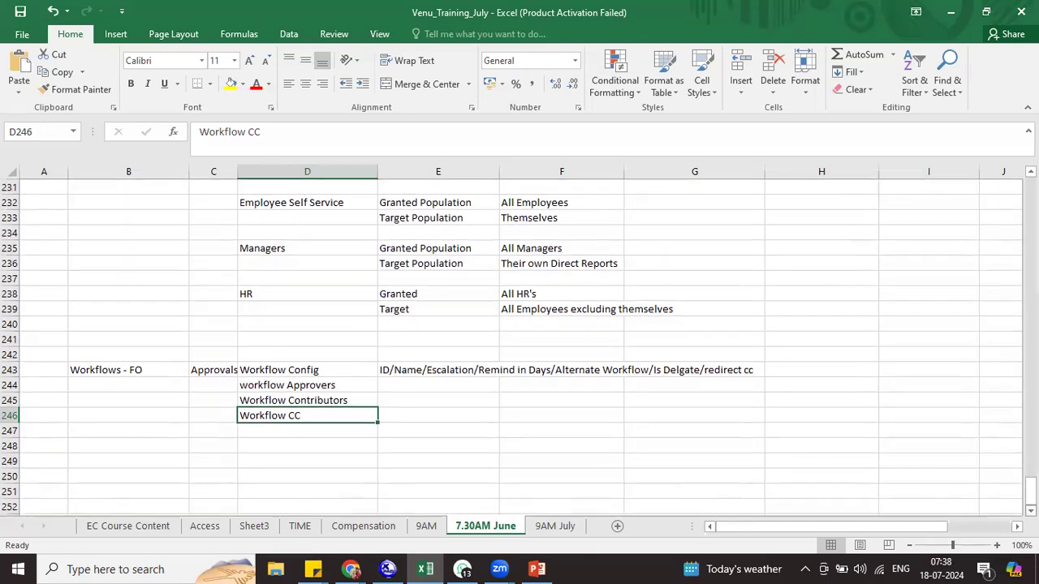
Label cell B249 'Transfer' below the workflow notes
left_click(301, 422)
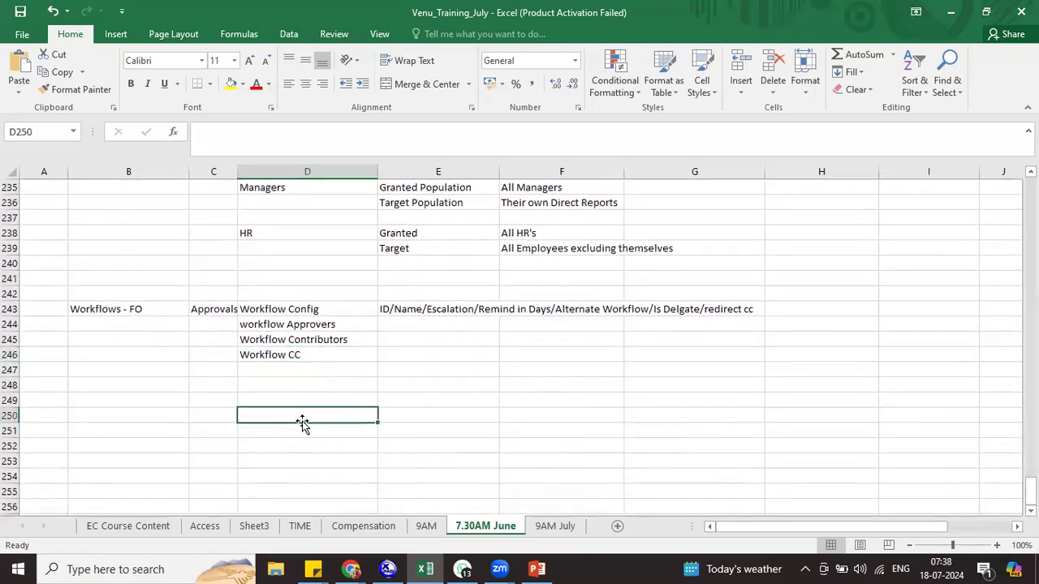
left_click(138, 397)
type("Transfer")
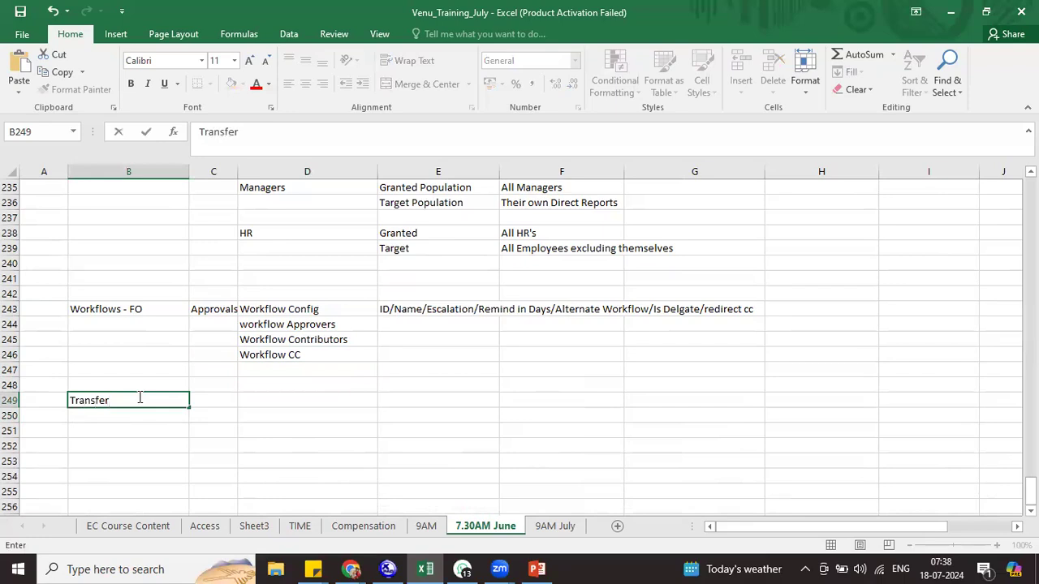
double_click(139, 397)
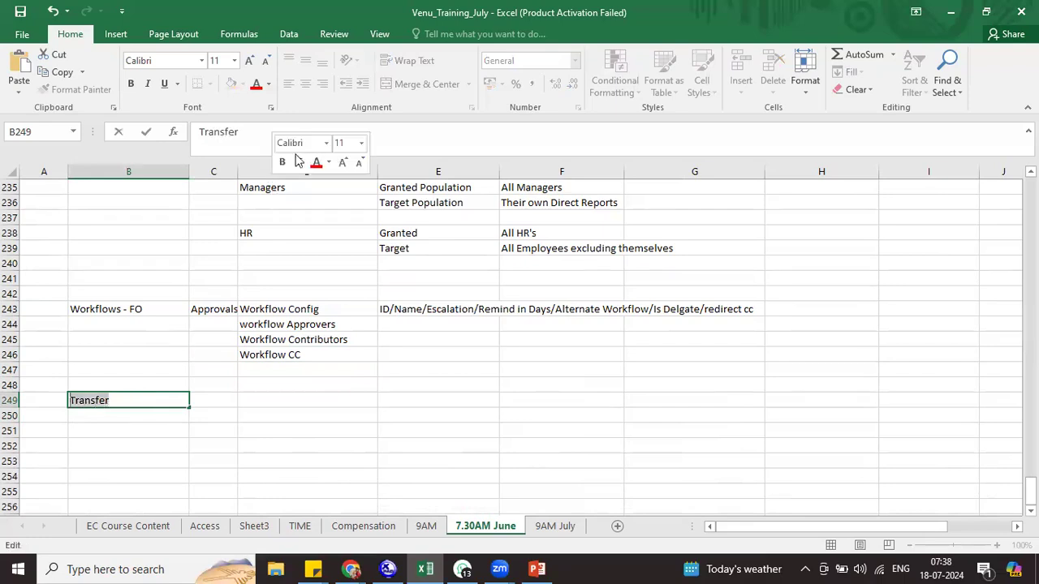
left_click(270, 104)
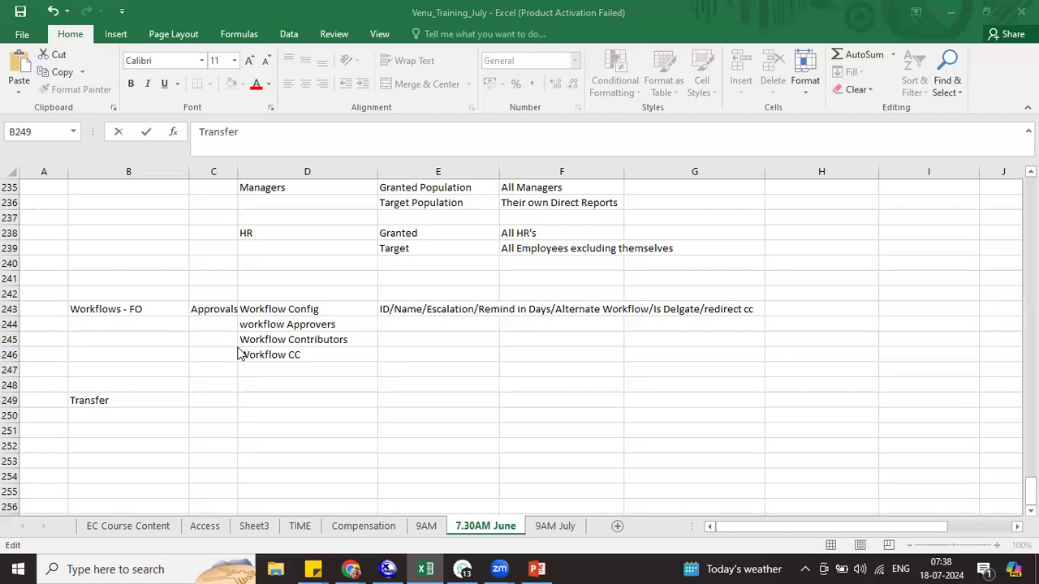
left_click(199, 403)
left_click(198, 402)
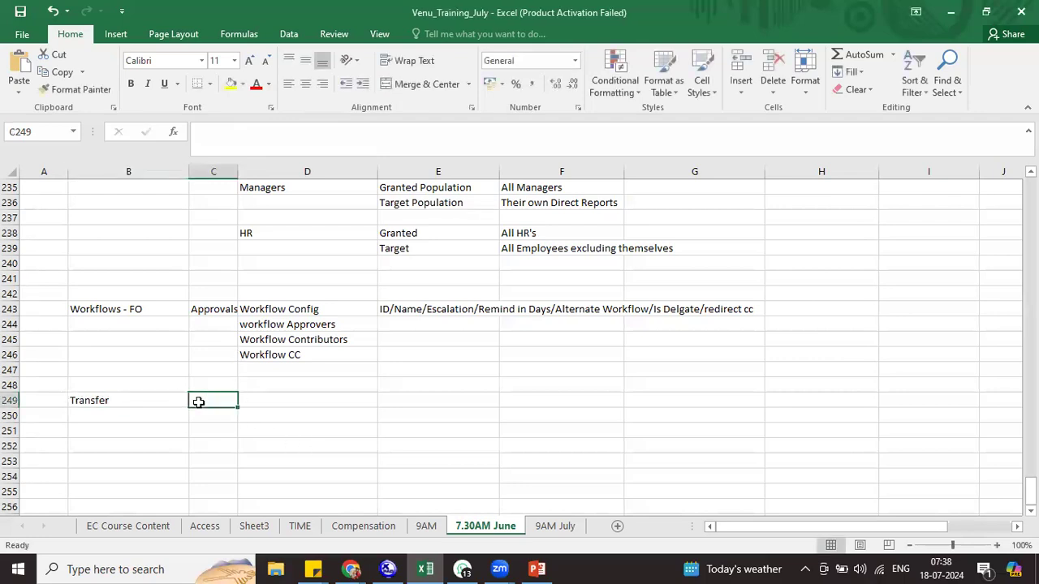
Enter Location 1/Location 2, Manger 1/Manager 2 and Employee 1 in C249:D251
type("Locat")
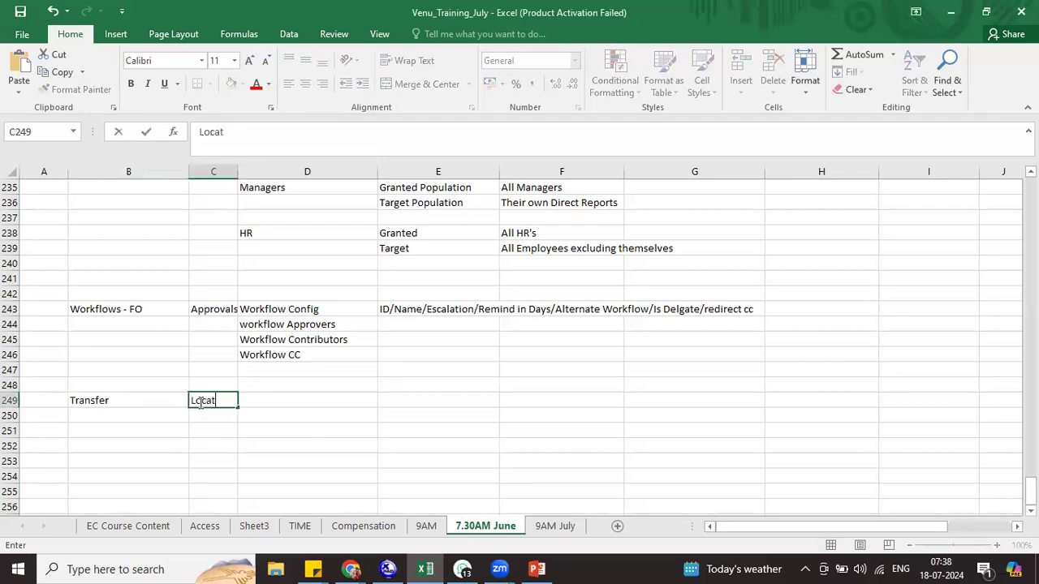
type("ion 1")
key("Tab")
type("Lo")
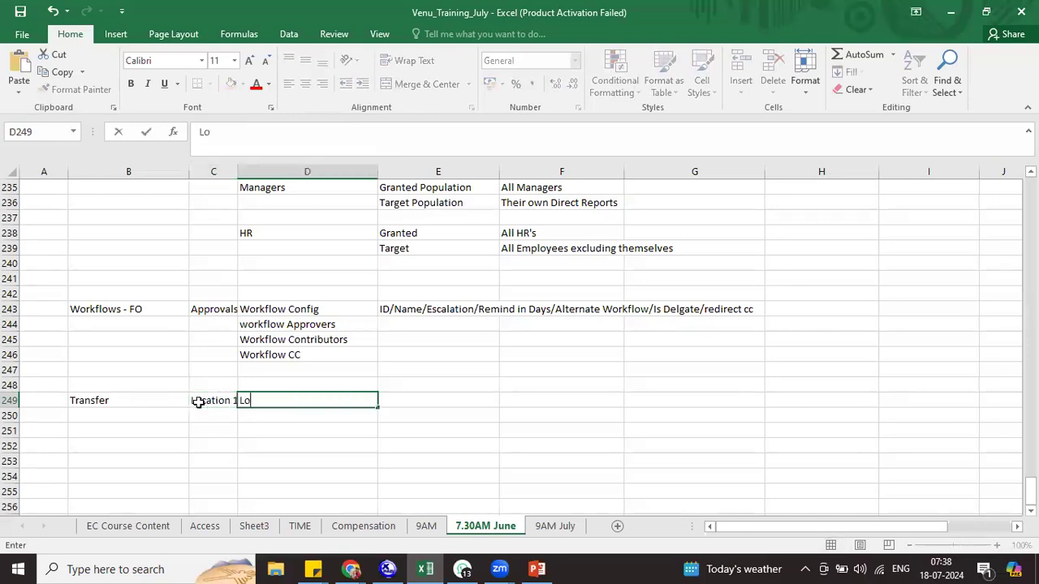
type("cation 2")
key("Return")
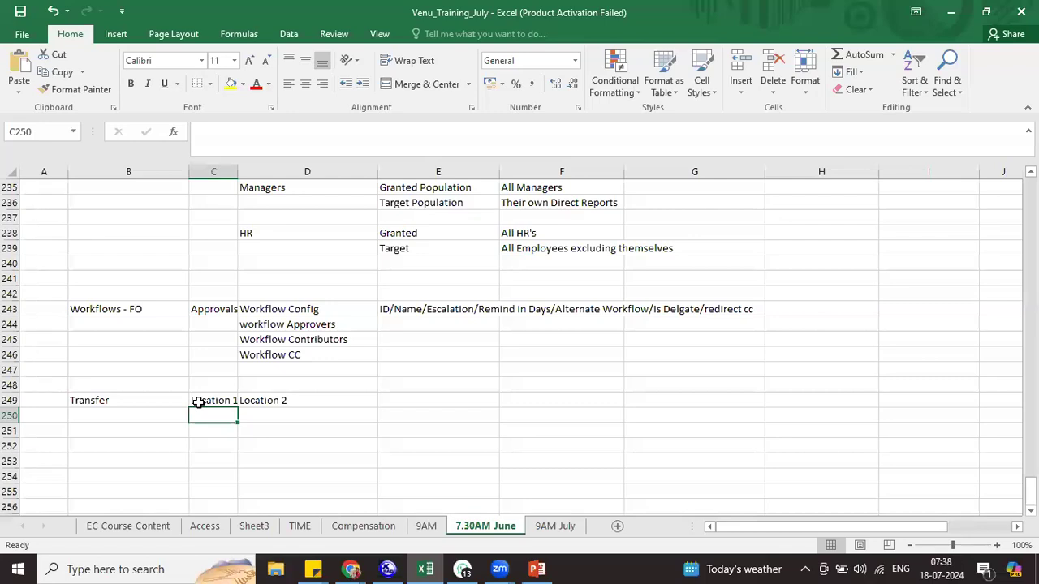
type("Manger")
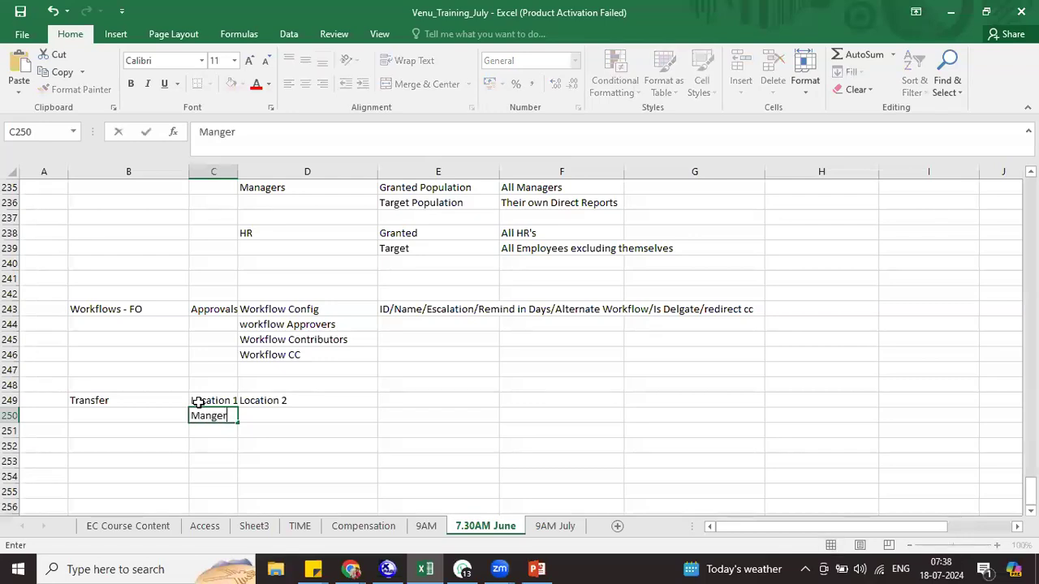
type(" 1")
key("Tab")
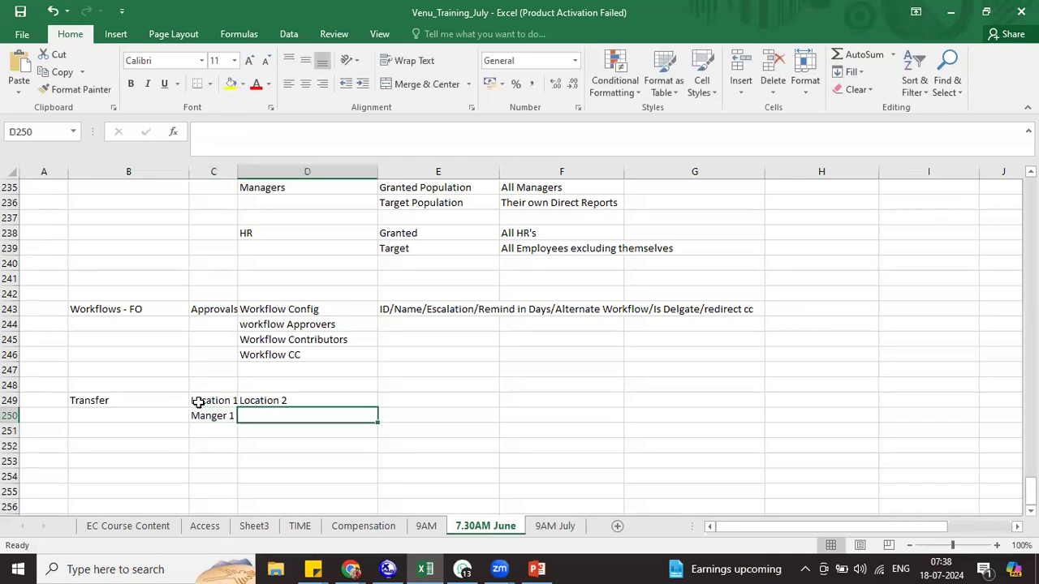
type("Manager")
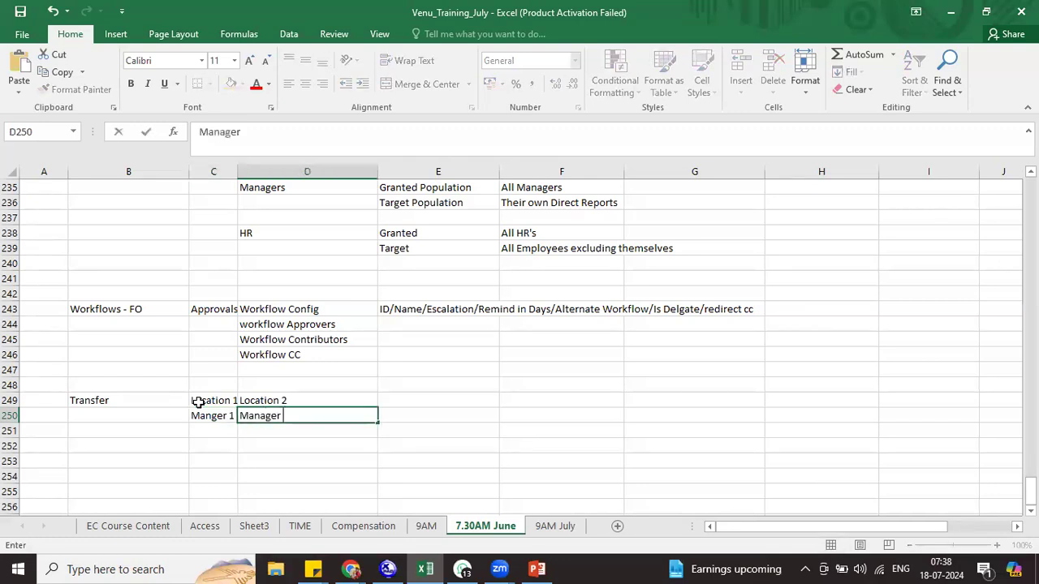
type(" 2")
key("Return")
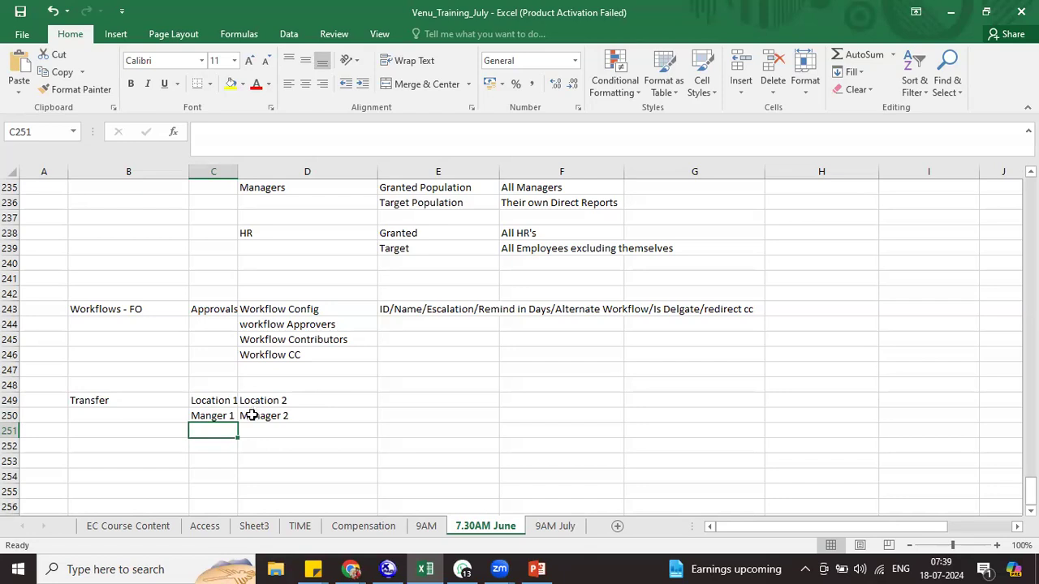
type("Employ")
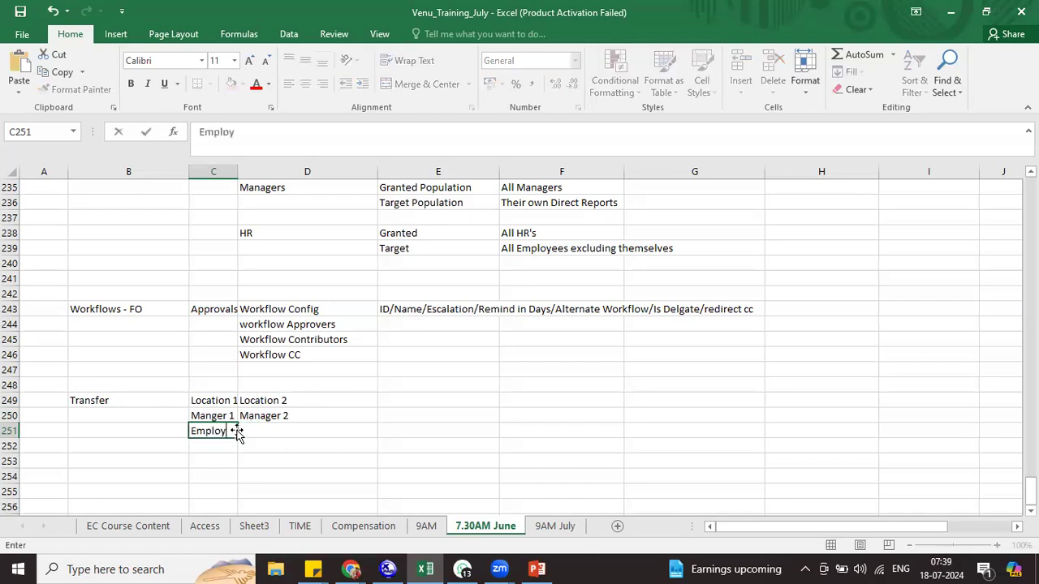
type("ee 1")
left_click(290, 466)
Review the location and manager entries, then add 'Requester 1' in B251
left_click(209, 427)
left_click(213, 396)
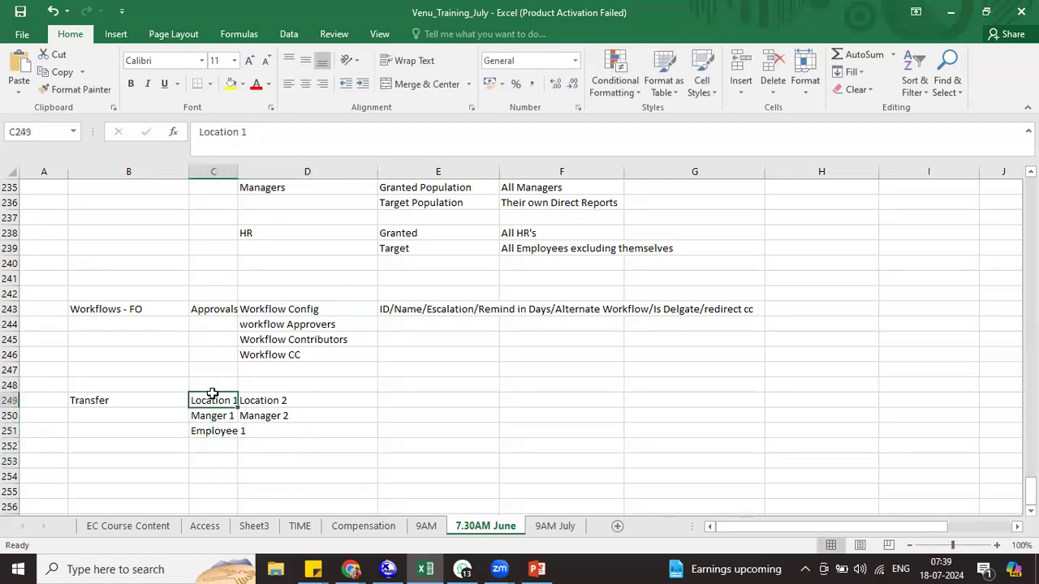
left_click(280, 399)
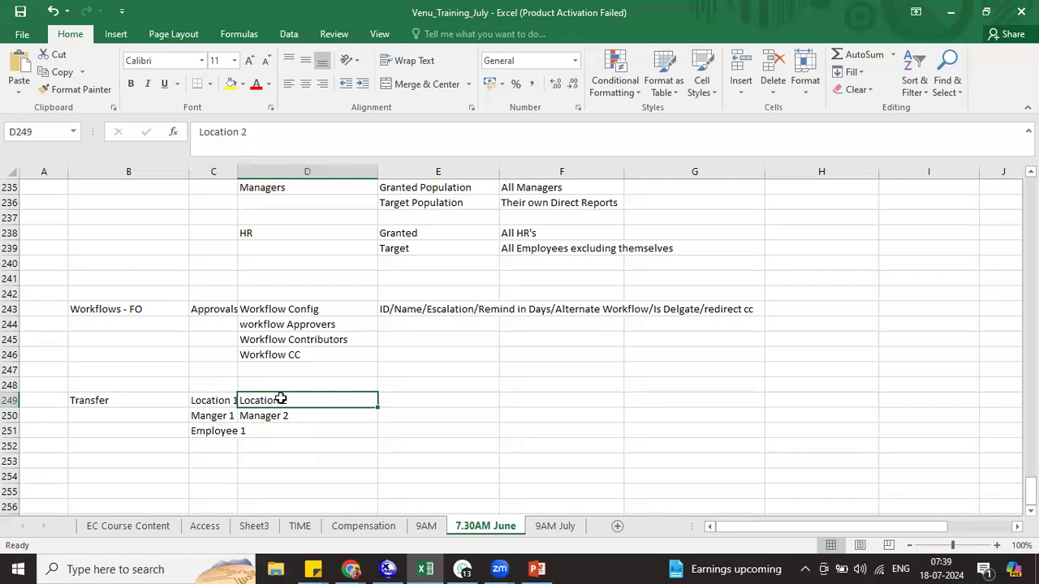
left_click(210, 430)
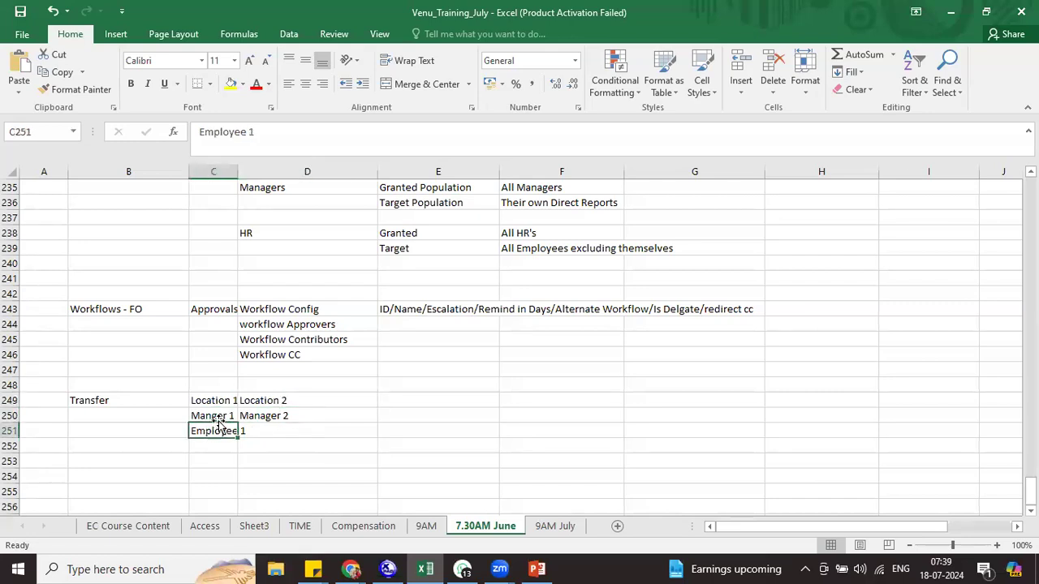
left_click(215, 416)
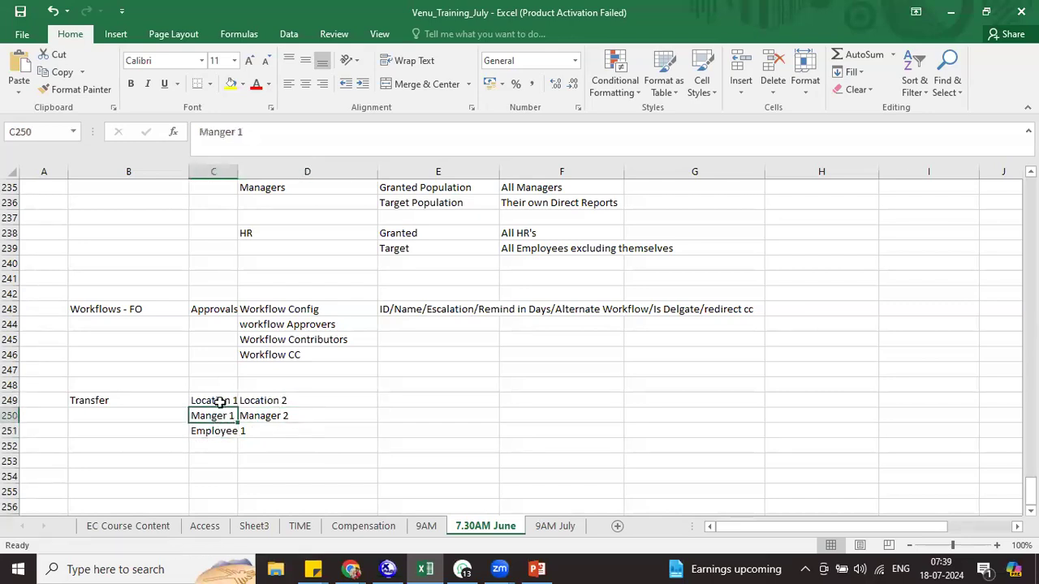
left_click(271, 399)
left_click(274, 414)
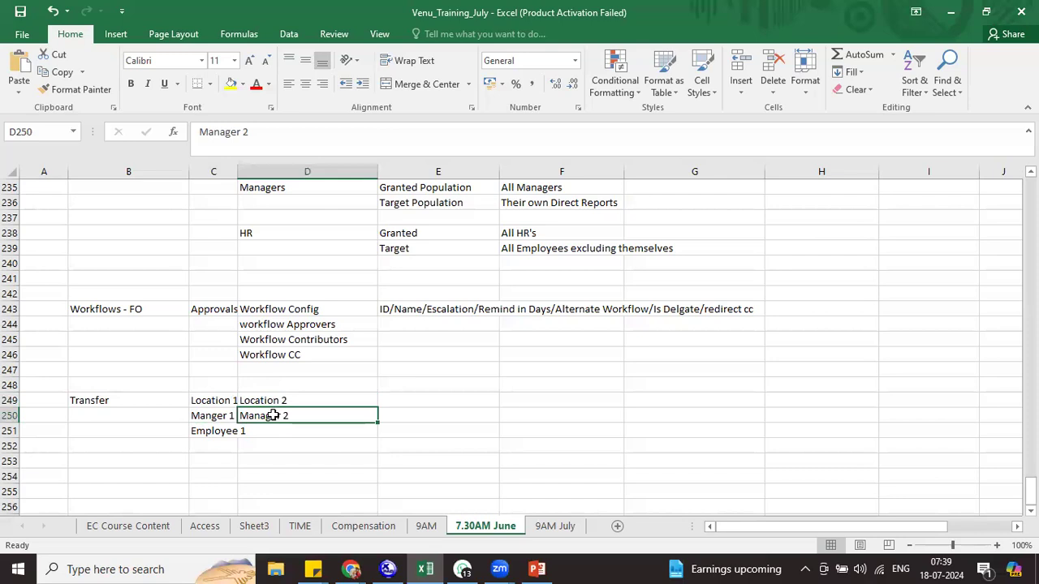
left_click(142, 425)
type("Requester 1")
key("Tab")
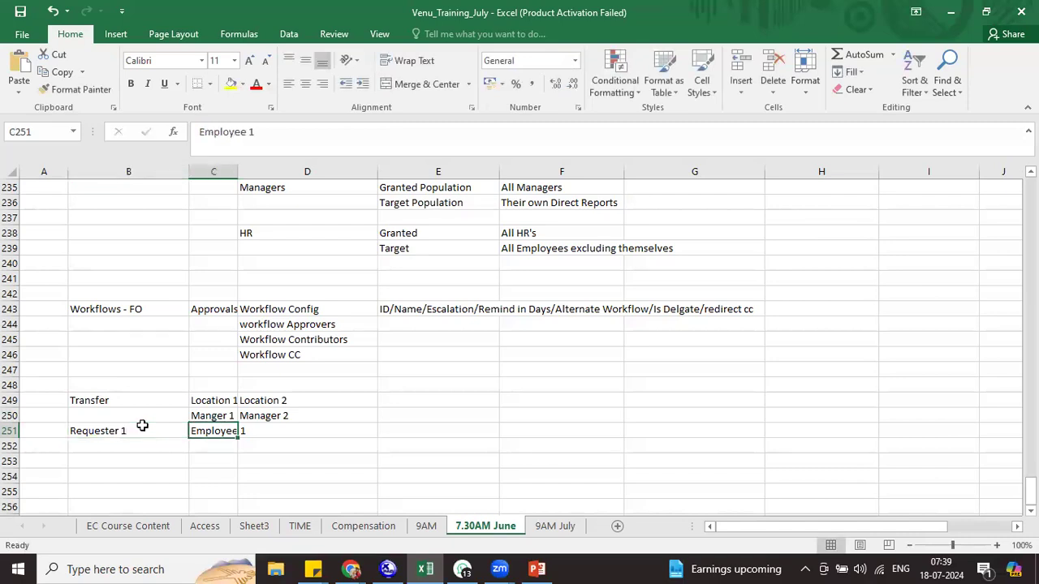
left_click(461, 384)
Add a '1st Step' heading in E248 with 'Manager - Role' in E249
type("1s")
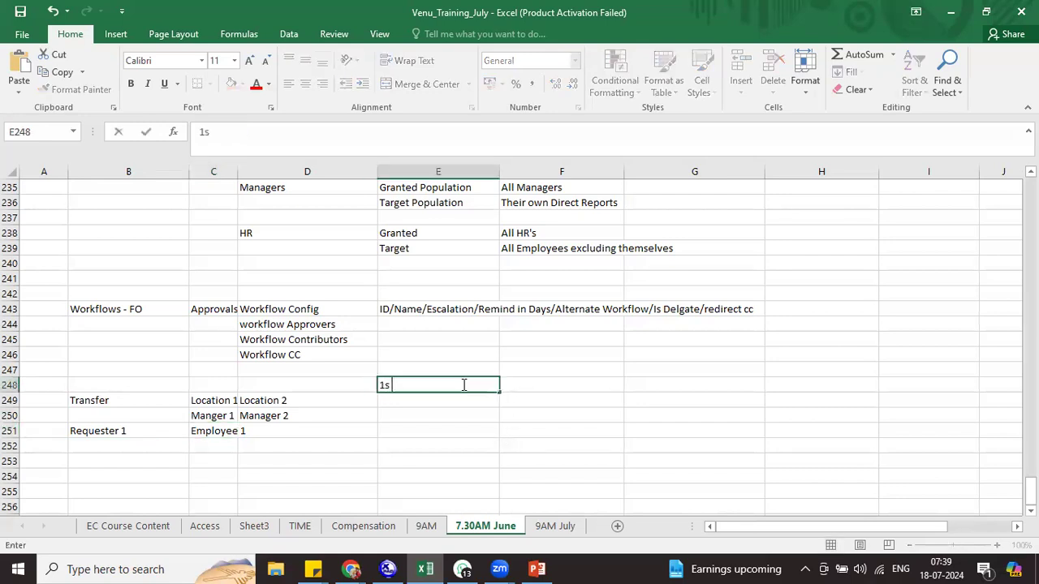
type("t Step")
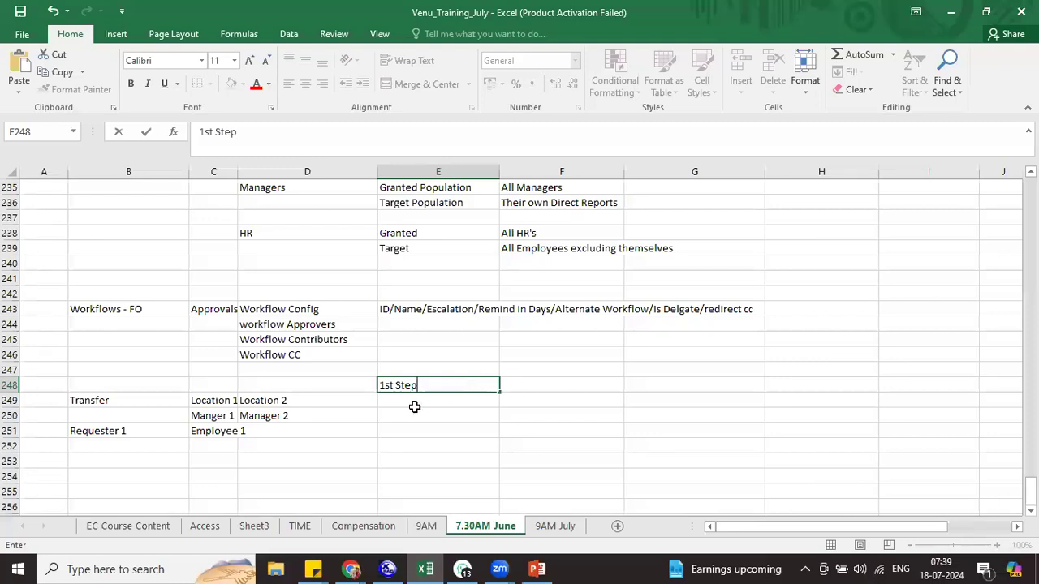
key("Return")
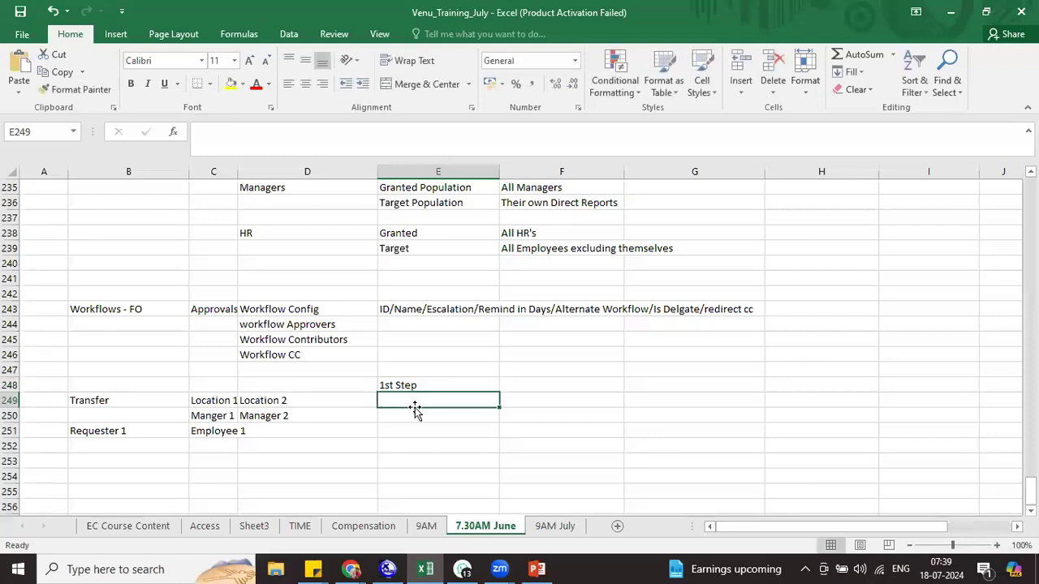
type("Manager")
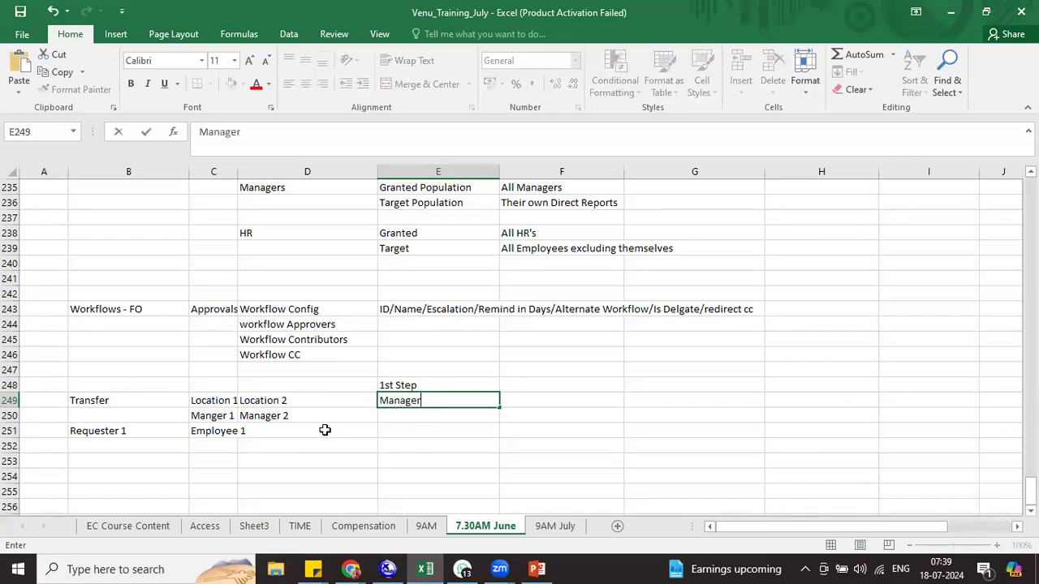
key("Return")
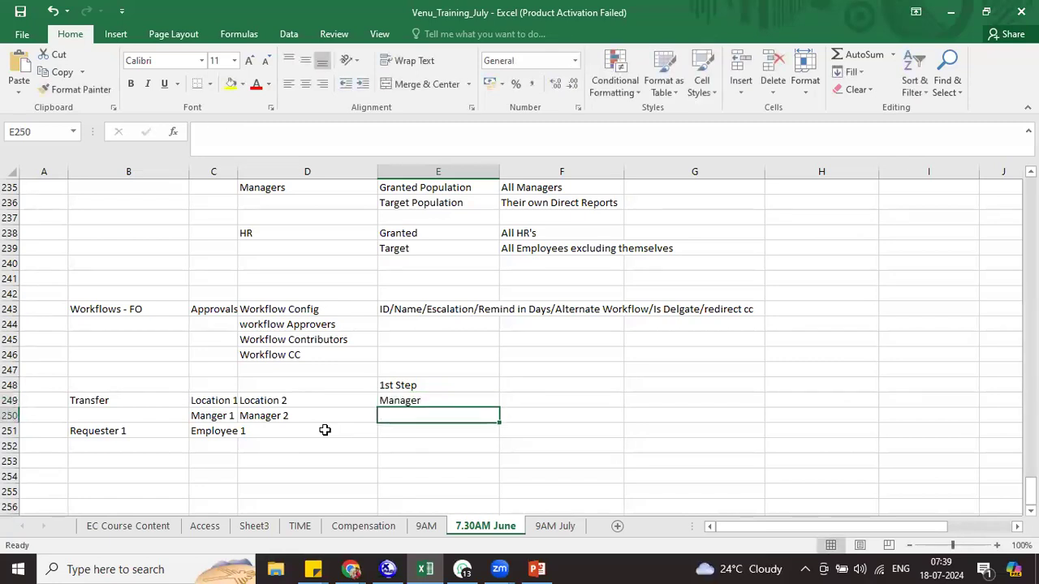
double_click(427, 400)
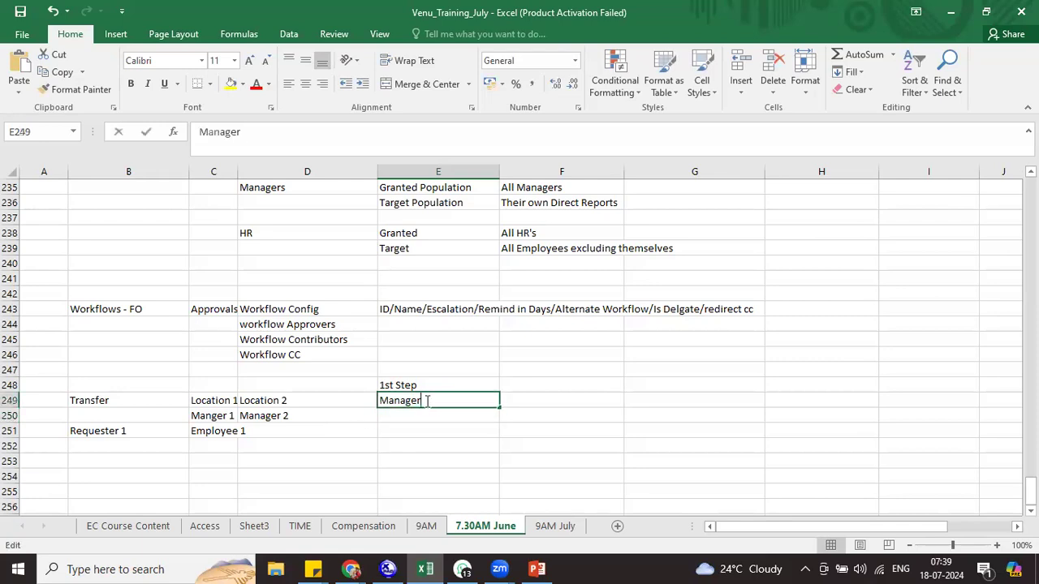
type("- Role")
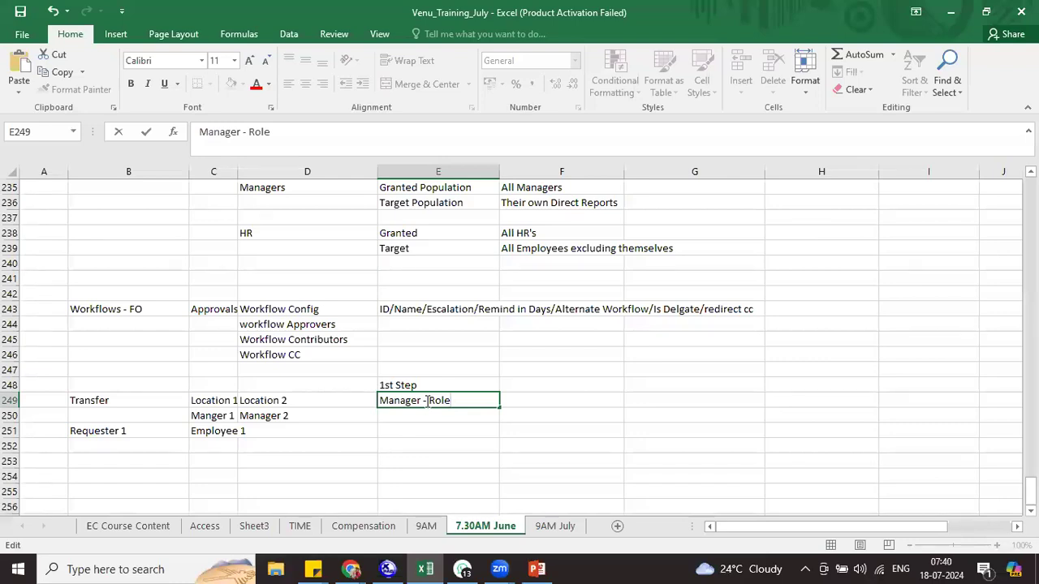
left_click(403, 426)
left_click(402, 405)
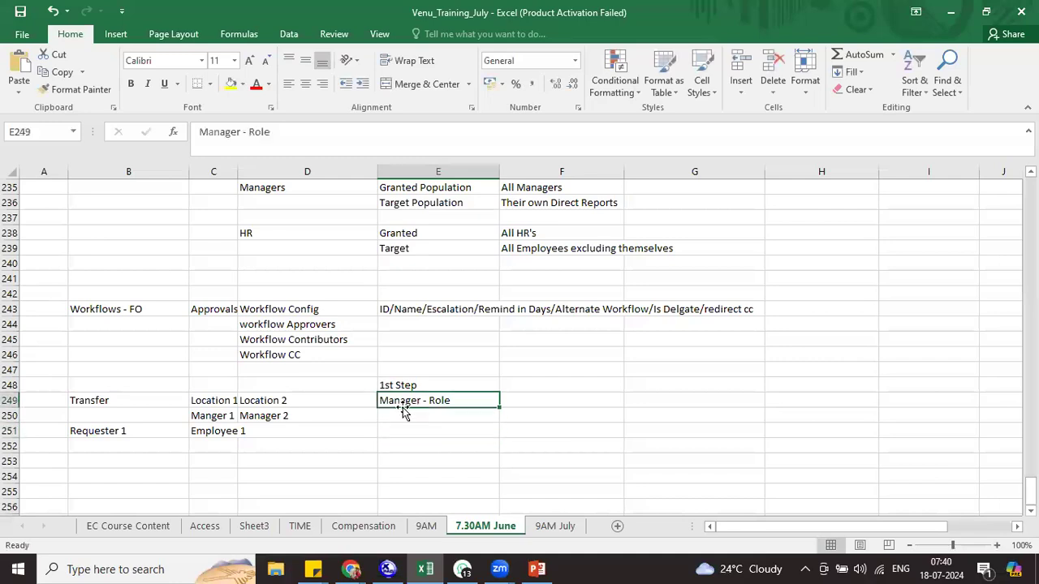
left_click(214, 415)
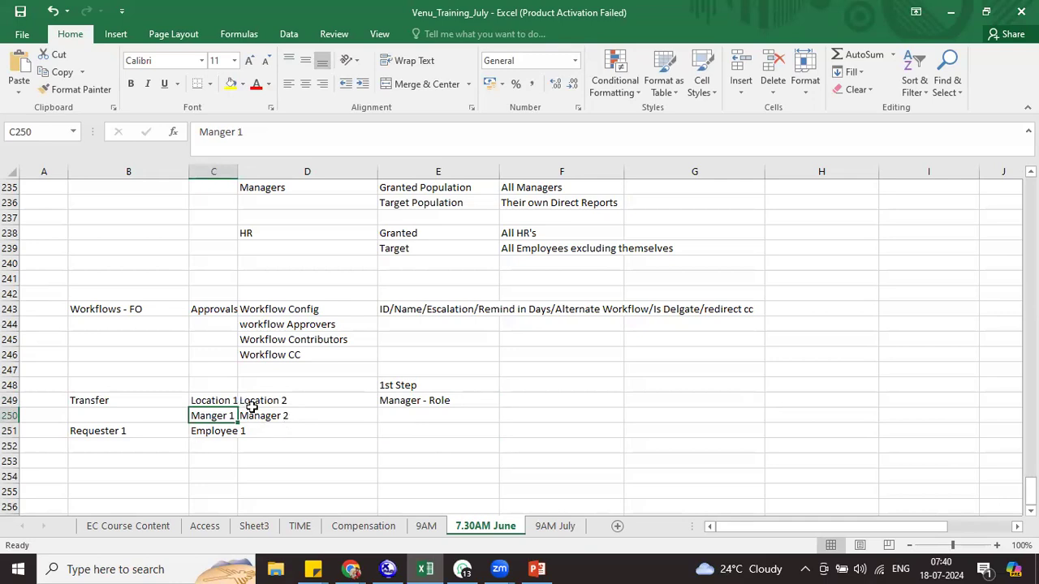
Enter 'Context - Source / Target' in E250 under Manager - Role
left_click(387, 415)
type("Conte")
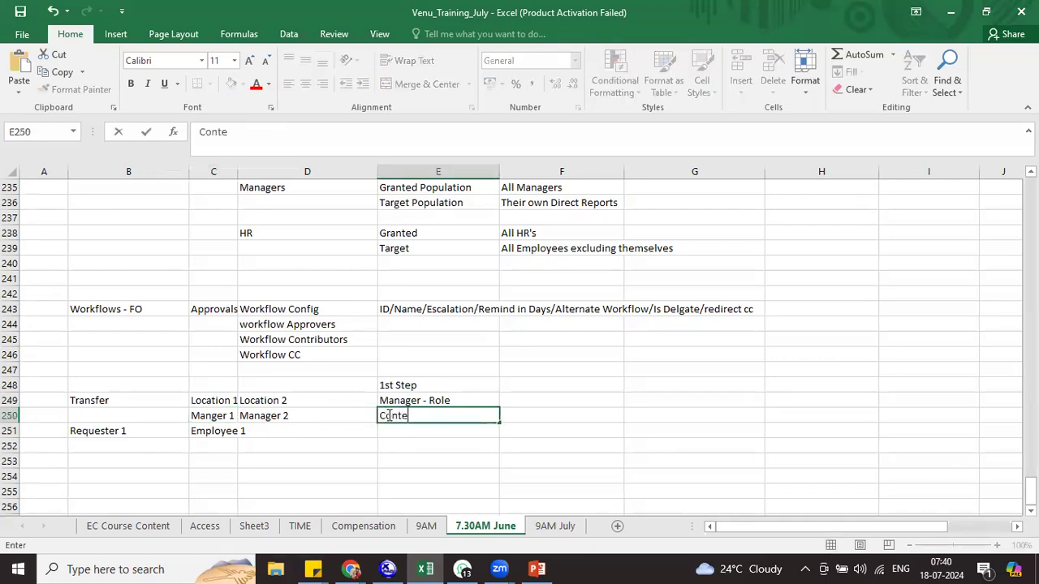
type("xt - Source /")
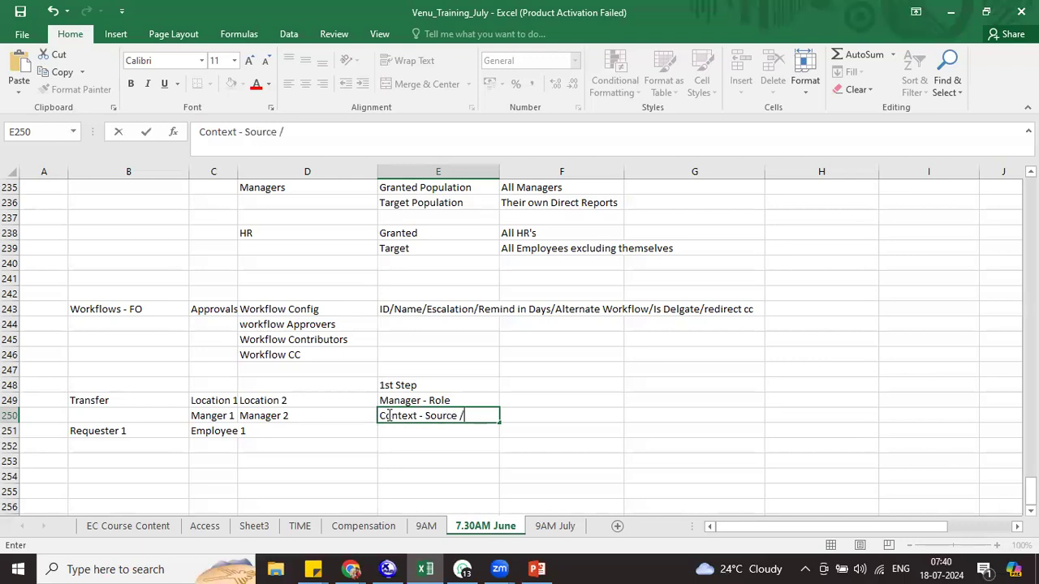
type(" Target")
key("Return")
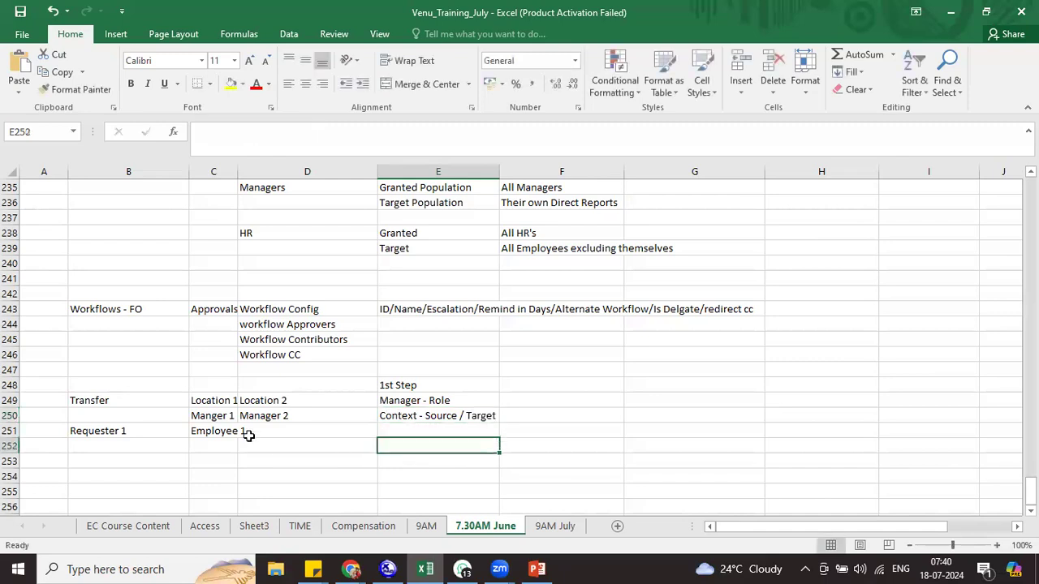
left_click(262, 417)
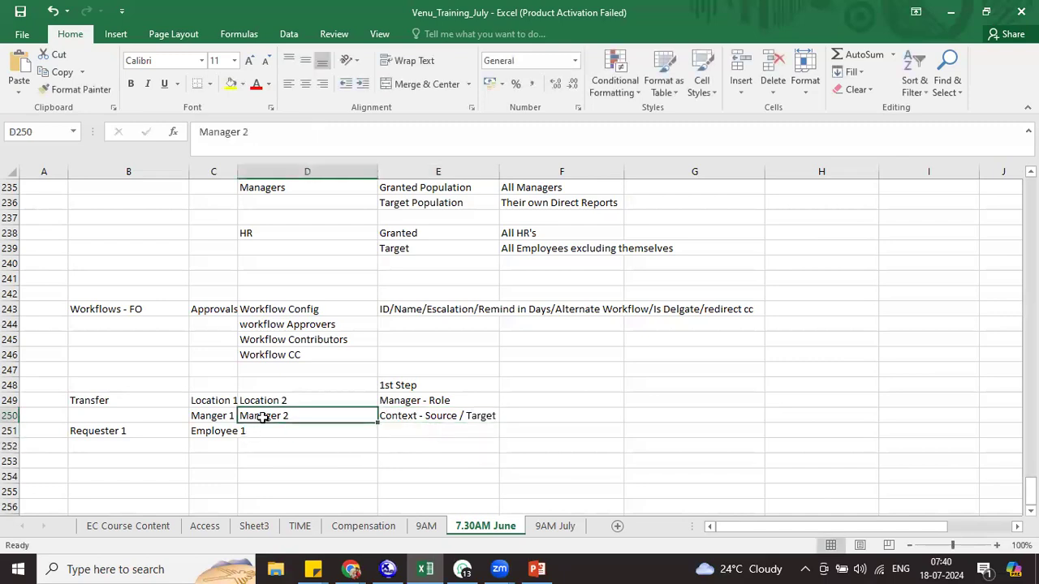
left_click(400, 406)
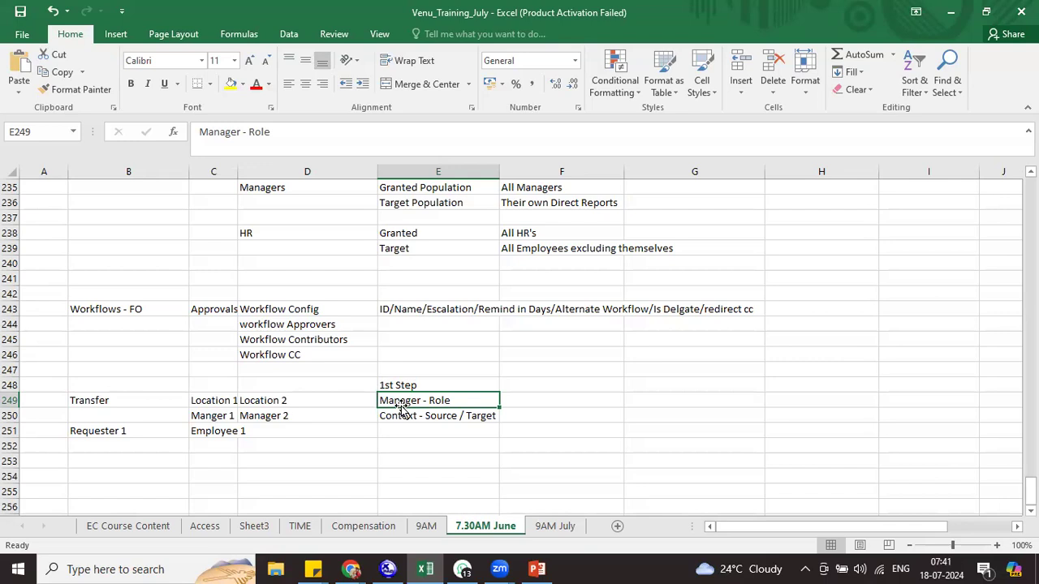
Add a '2nd Step' heading in F248 with 'Managers Manager - Role' below
left_click(514, 388)
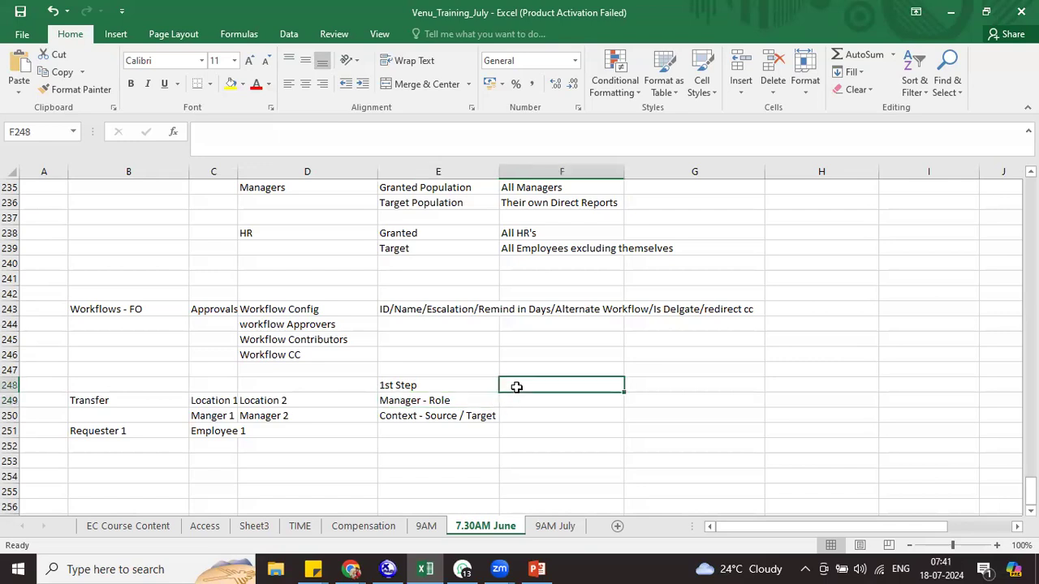
type("2nd Step")
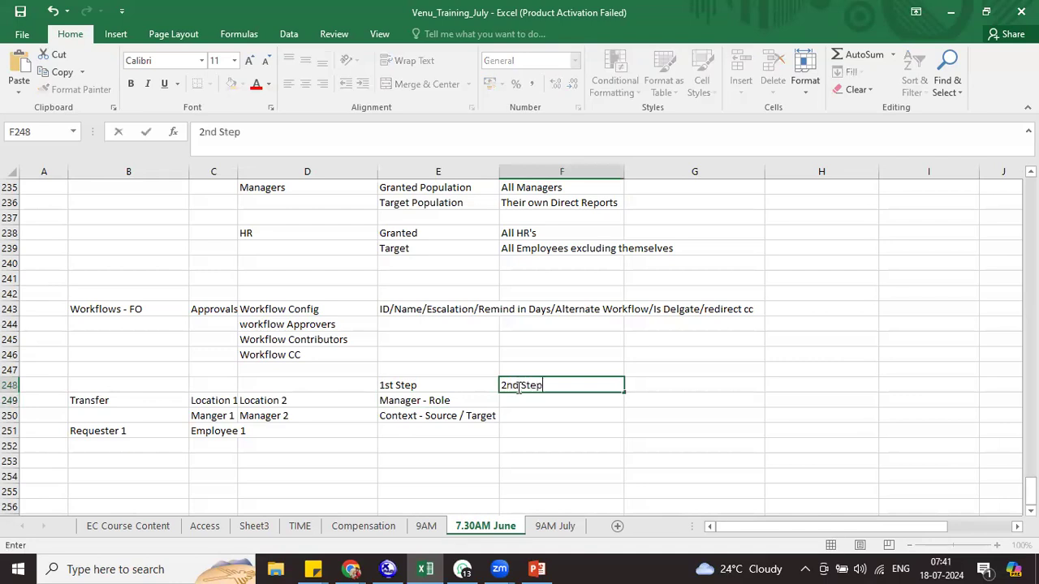
key("Return")
type("Managers")
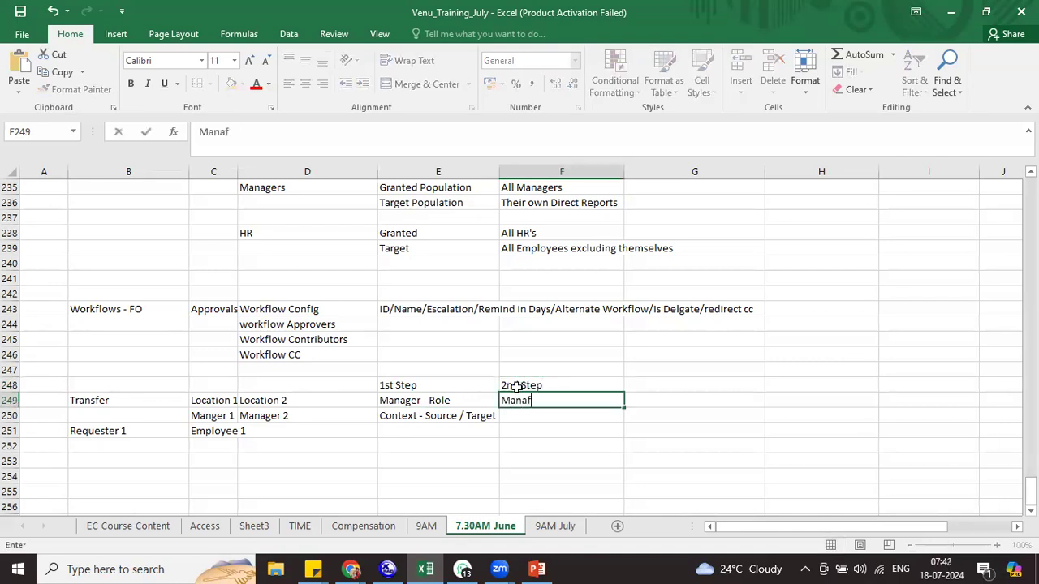
type(" Managers Manag")
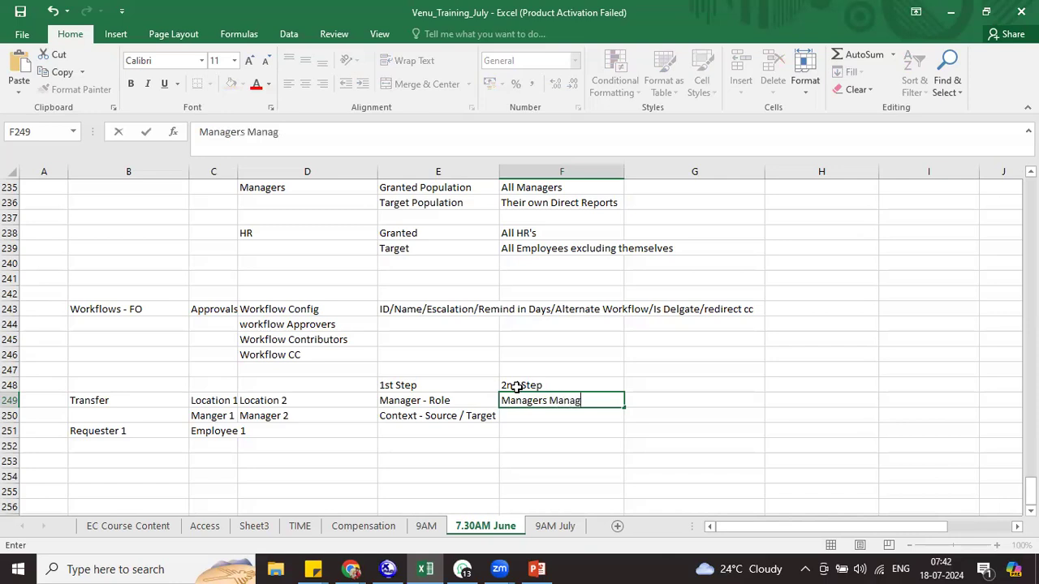
type(" - Role")
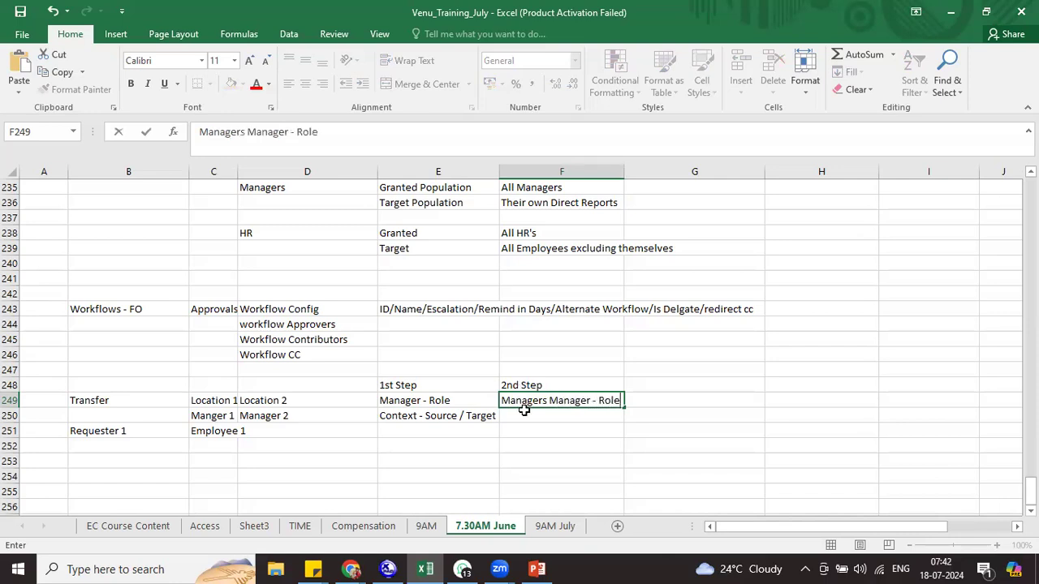
left_click(524, 412)
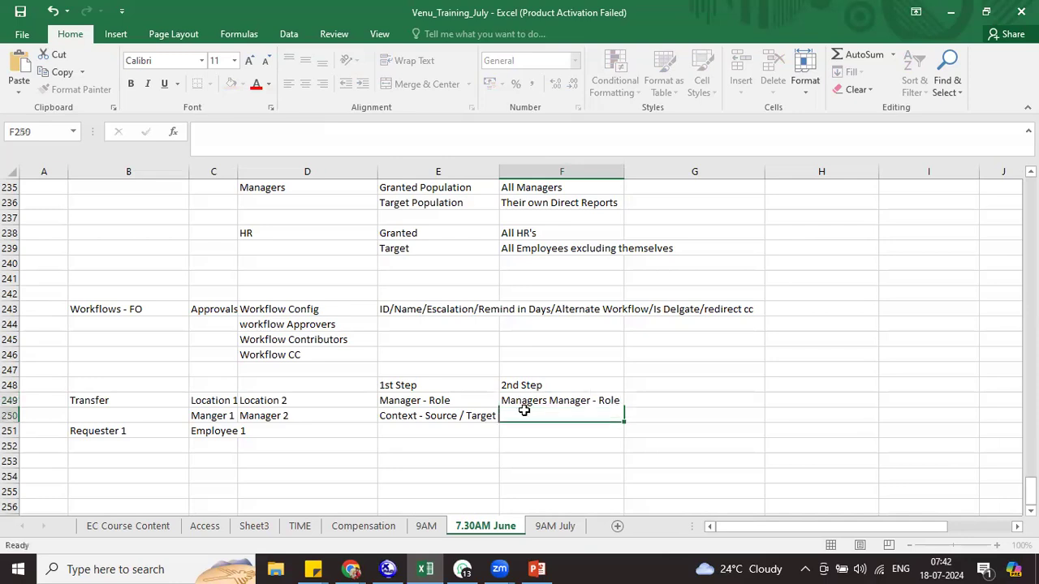
Copy the 'Context - Source / Target' note from E250 into F250
left_click(456, 411)
key("ctrl+c")
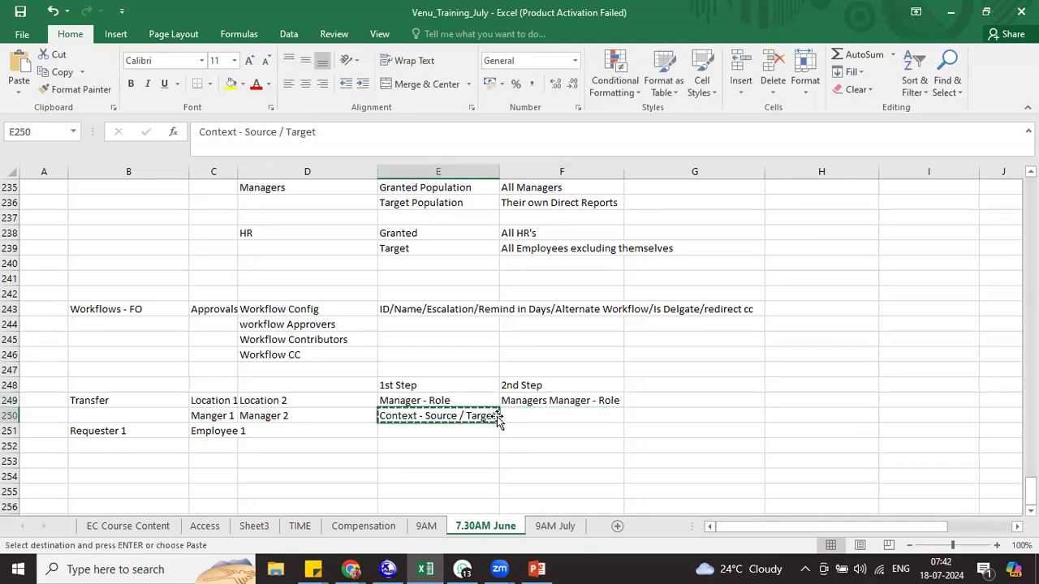
left_click(521, 419)
key("ctrl+v")
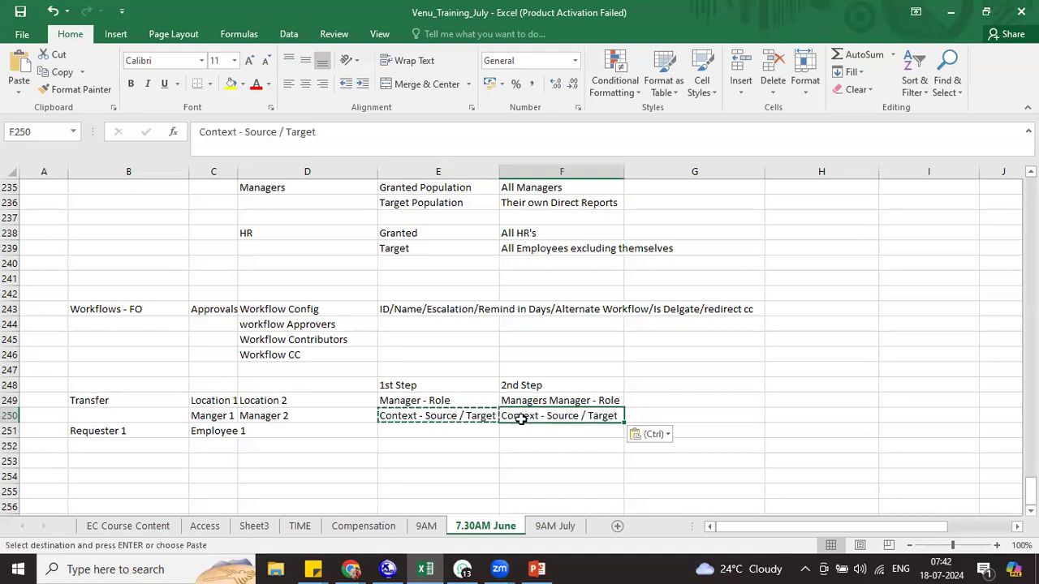
left_click(566, 401)
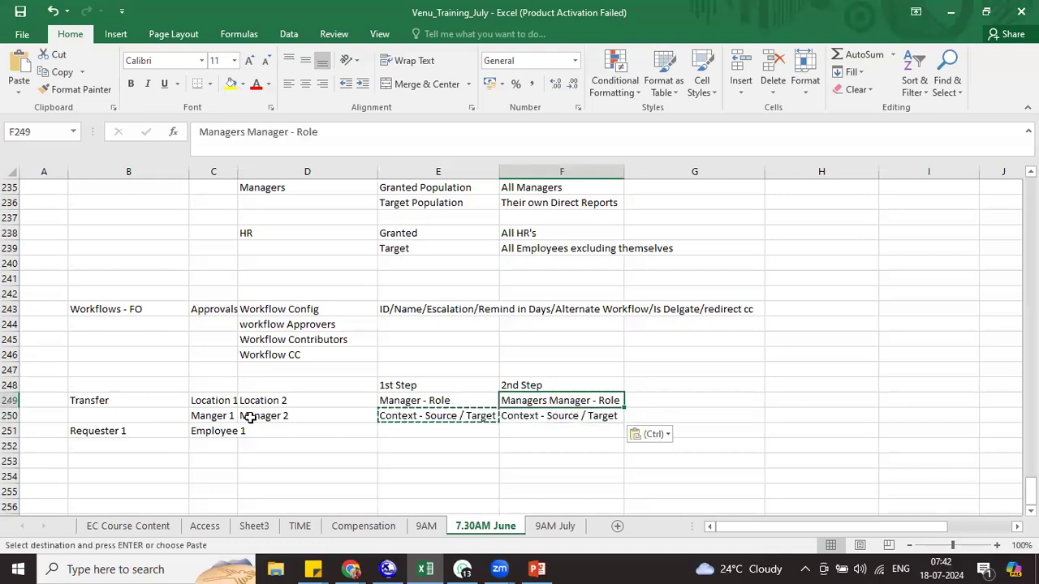
left_click(215, 414)
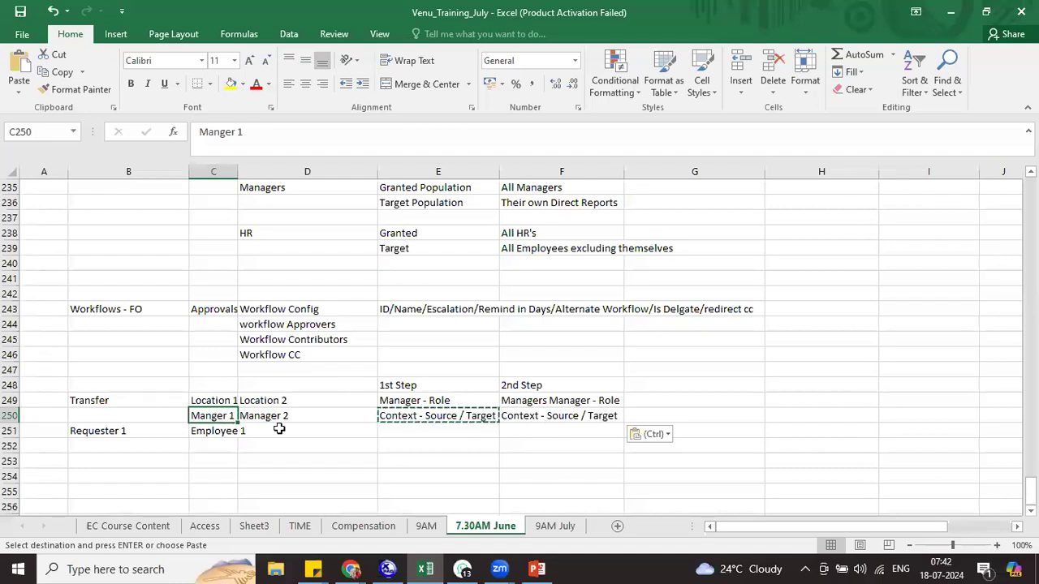
left_click(646, 389)
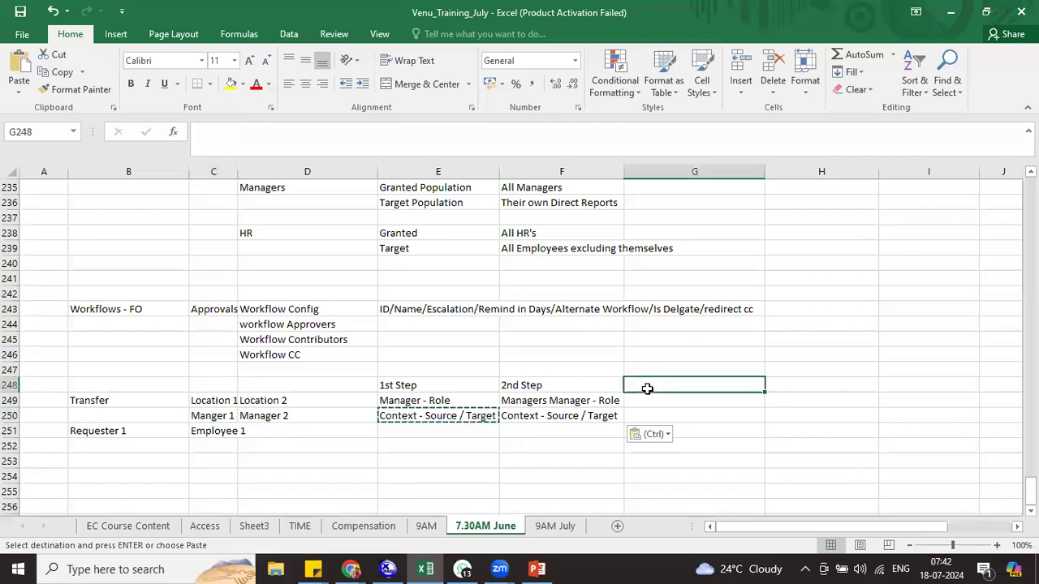
Add a '3rd Step' column in G248:G250 with Manager - Role and Context - Target
type("3rd Step")
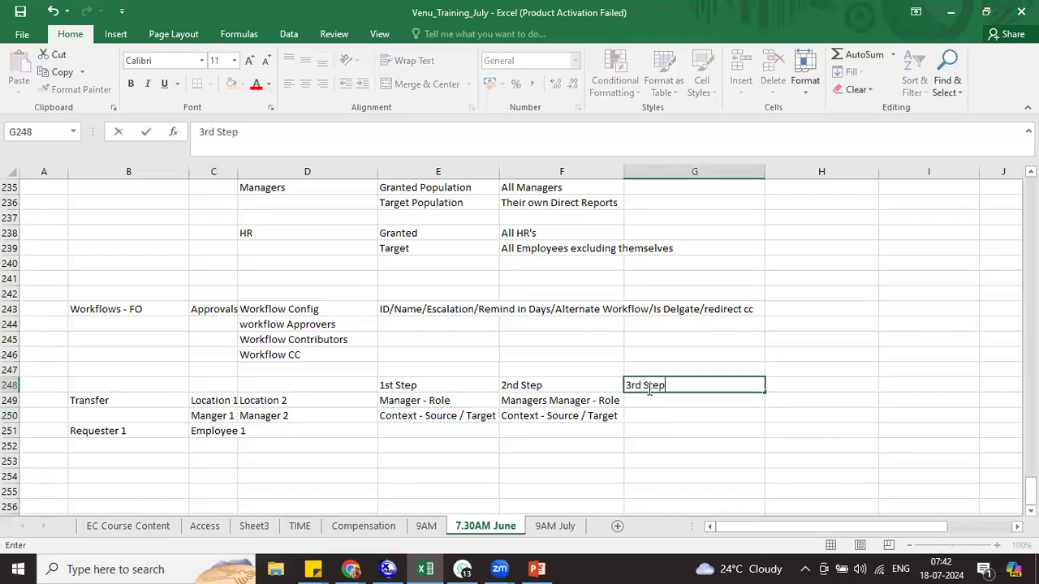
key("Return")
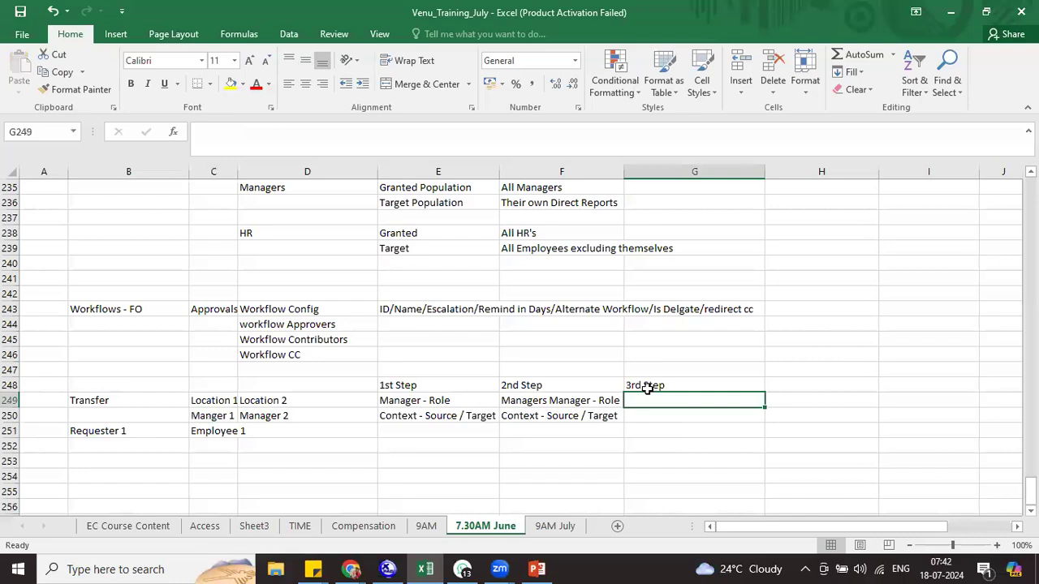
type("M")
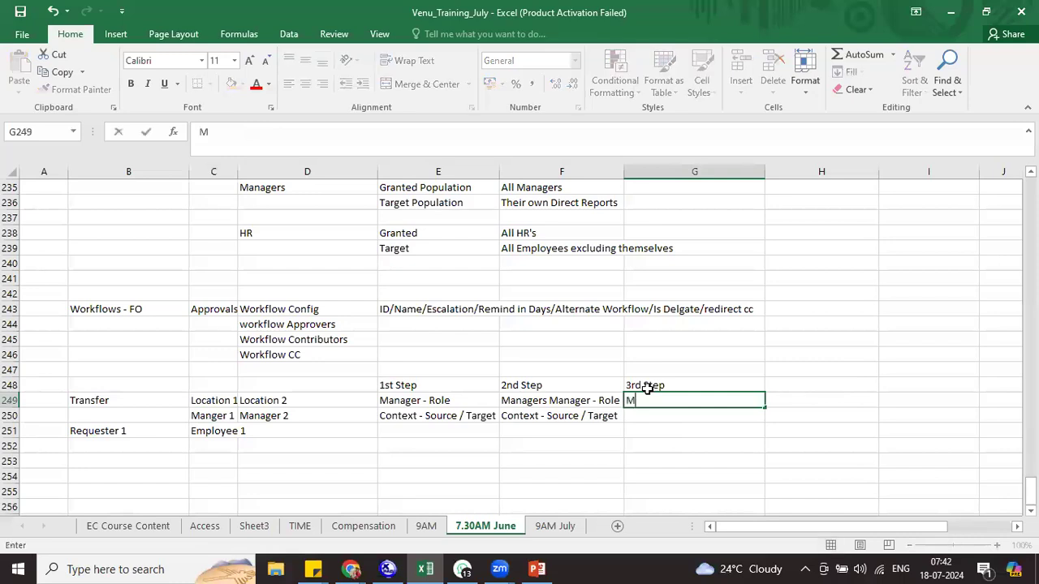
type("anager - Role")
key("Return")
type("Co")
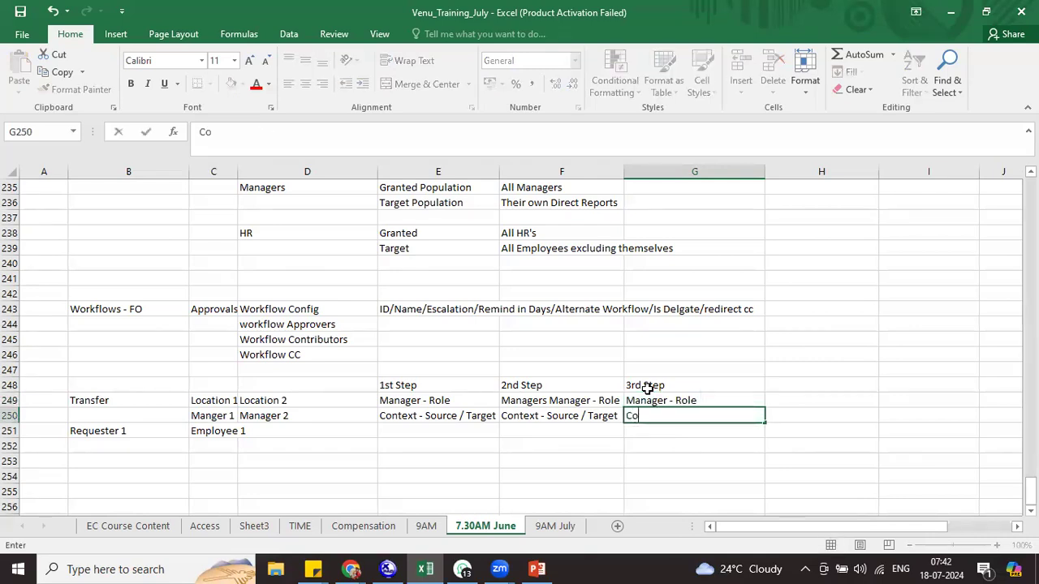
type("ntext - Source / Target")
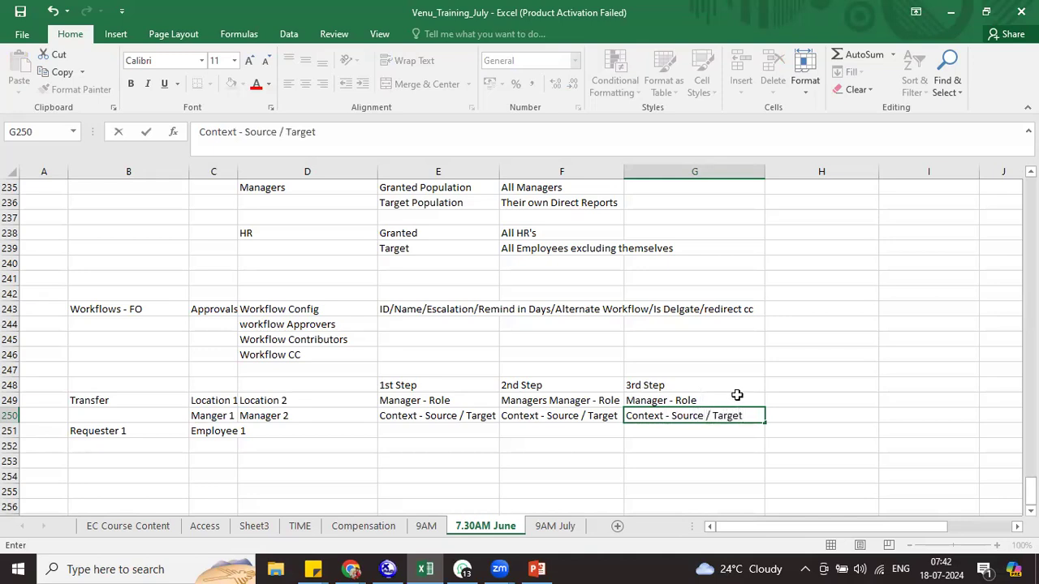
left_click_drag(705, 415, 670, 419)
key("Delete")
key("Delete")
key("Delete")
key("Delete")
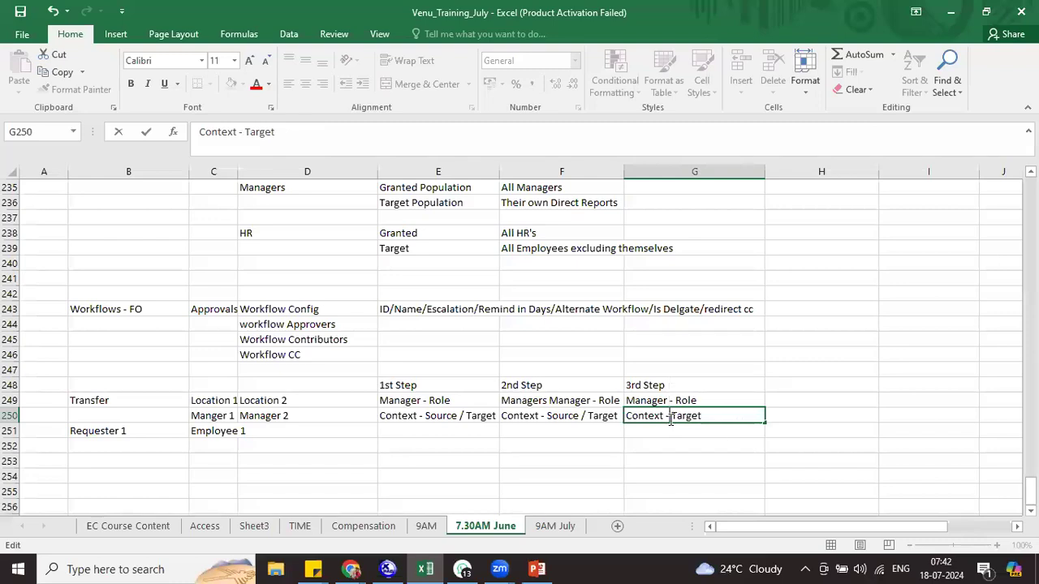
double_click(582, 416)
left_click_drag(581, 416, 622, 419)
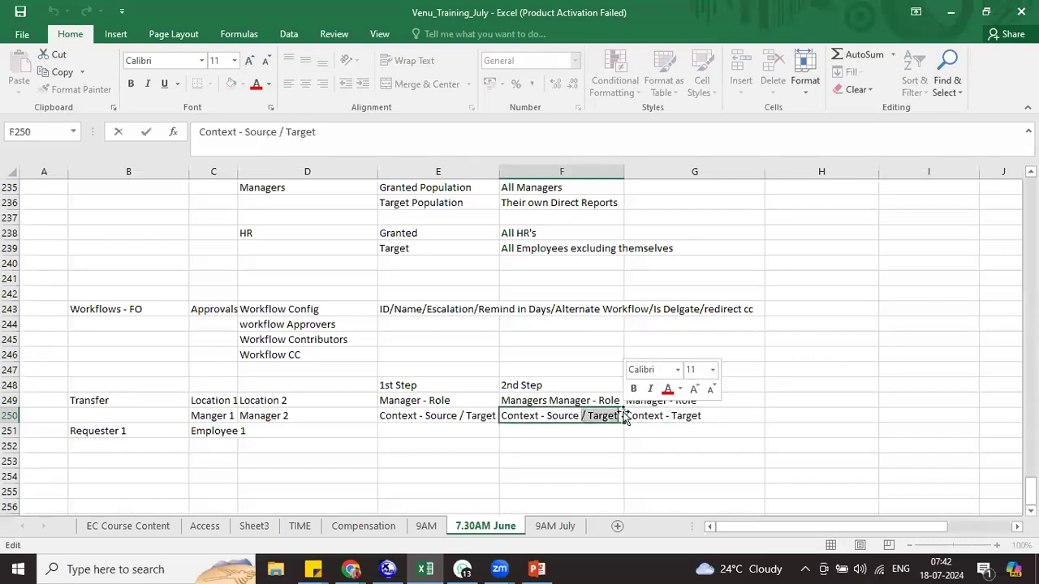
Remove '/ Target' from F250 and E250 so both read 'Context - Source'
key("Delete")
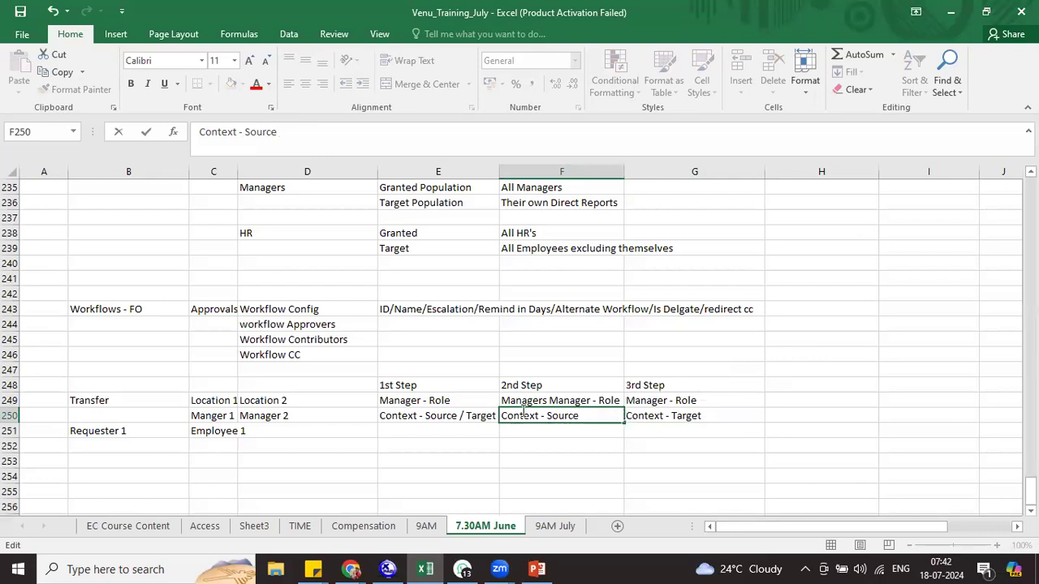
left_click(467, 415)
double_click(467, 416)
left_click_drag(459, 415, 505, 416)
key("Delete")
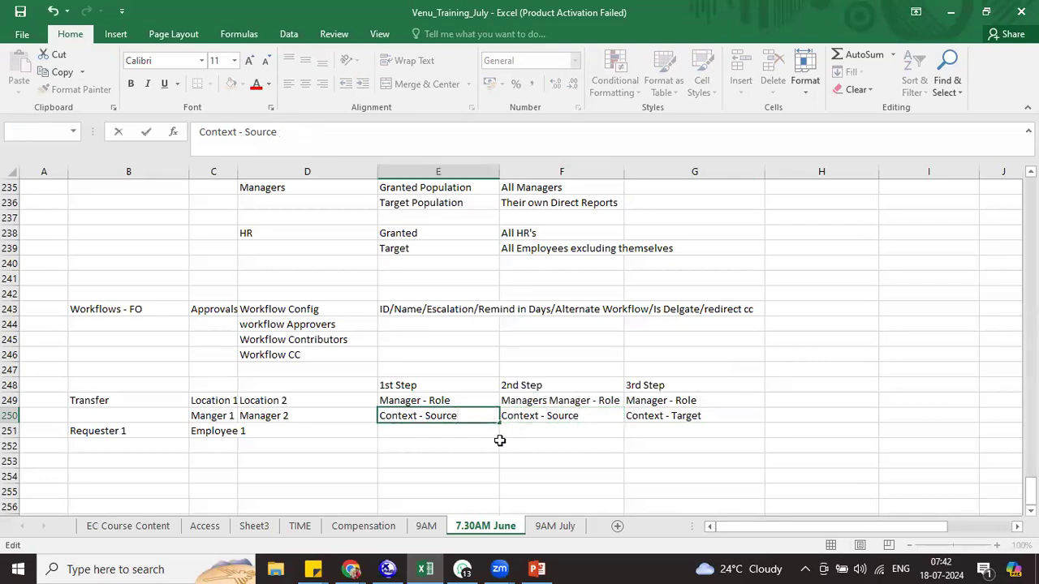
left_click(469, 425)
Enter approvers Manager 1, Manager 3 and Manager 2 in E251:G251 and select the step block
type("Manager 1")
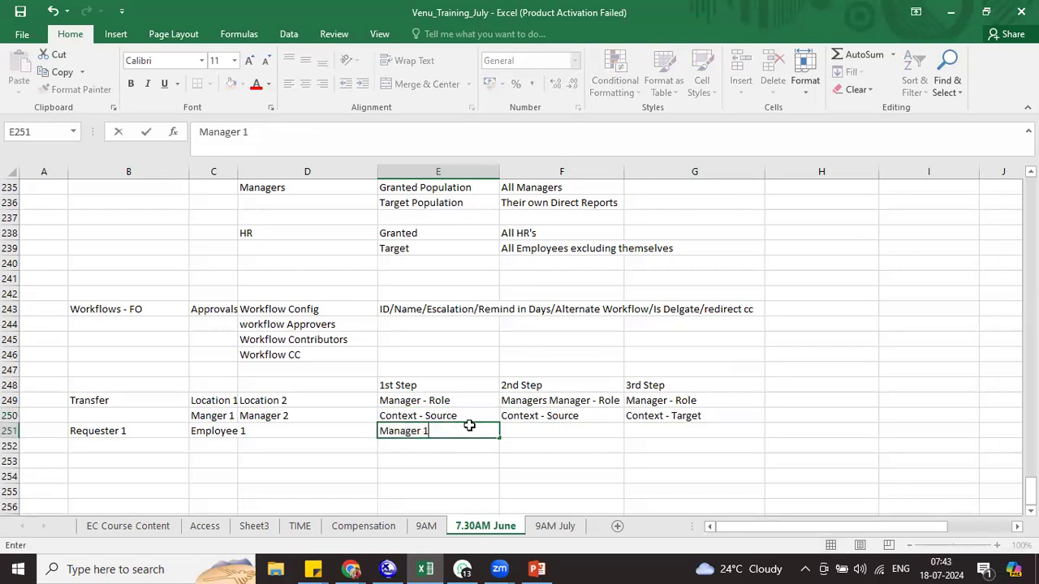
key("Tab")
type("Manager 3")
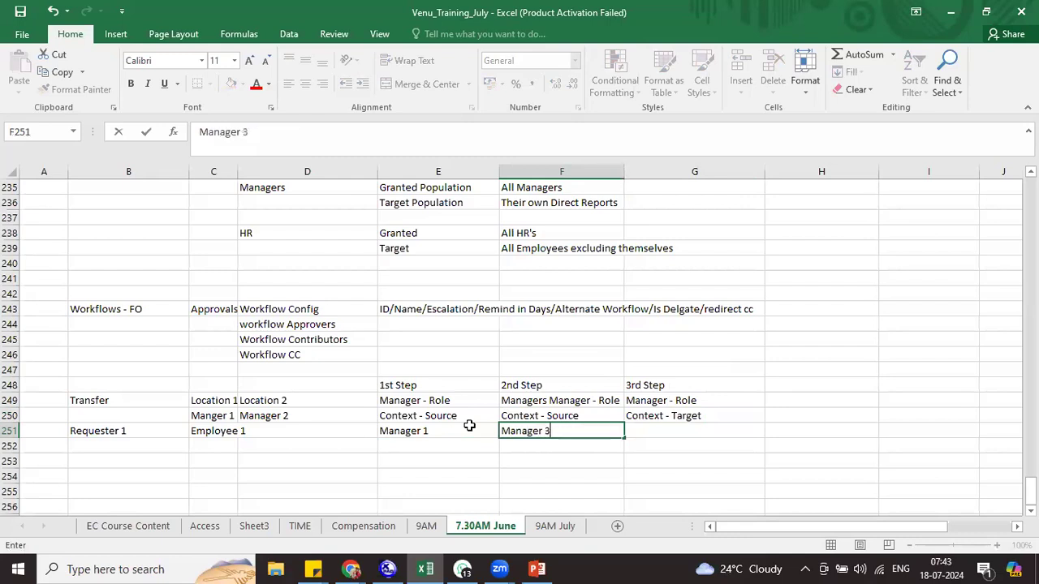
key("Tab")
left_click(228, 417)
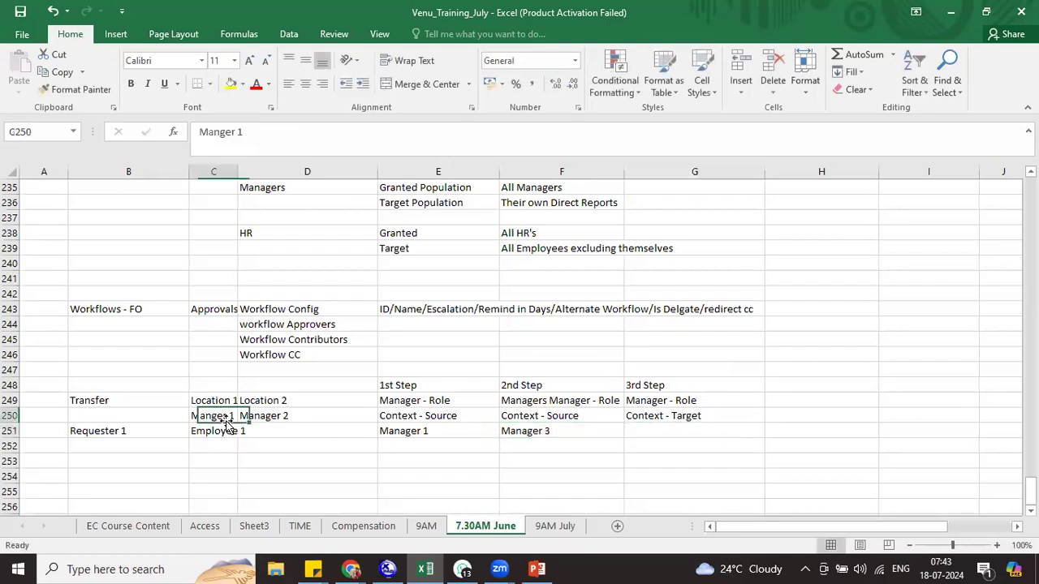
left_click(661, 430)
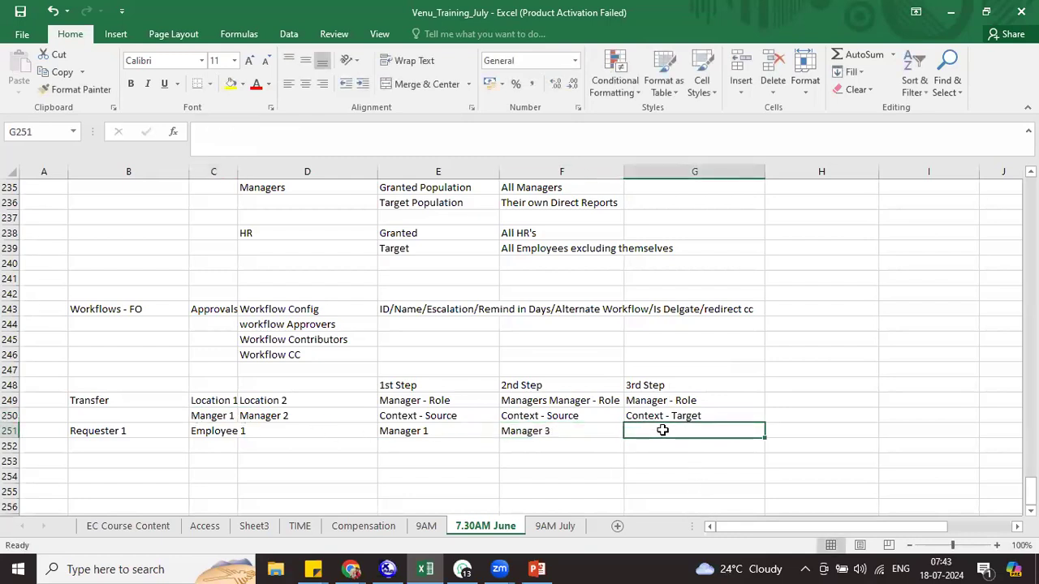
type("Manager 2")
key("Return")
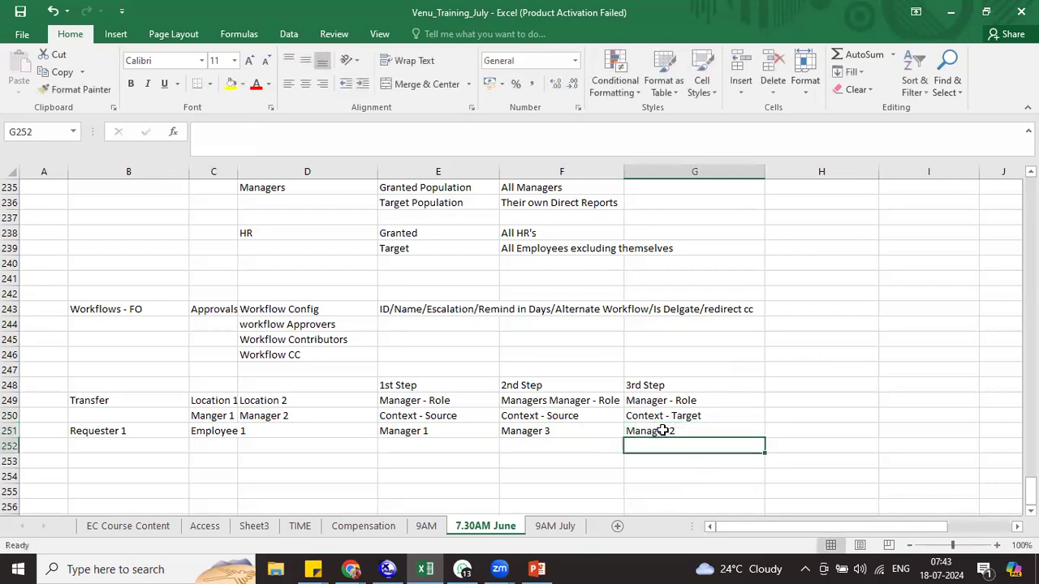
left_click_drag(411, 375, 672, 443)
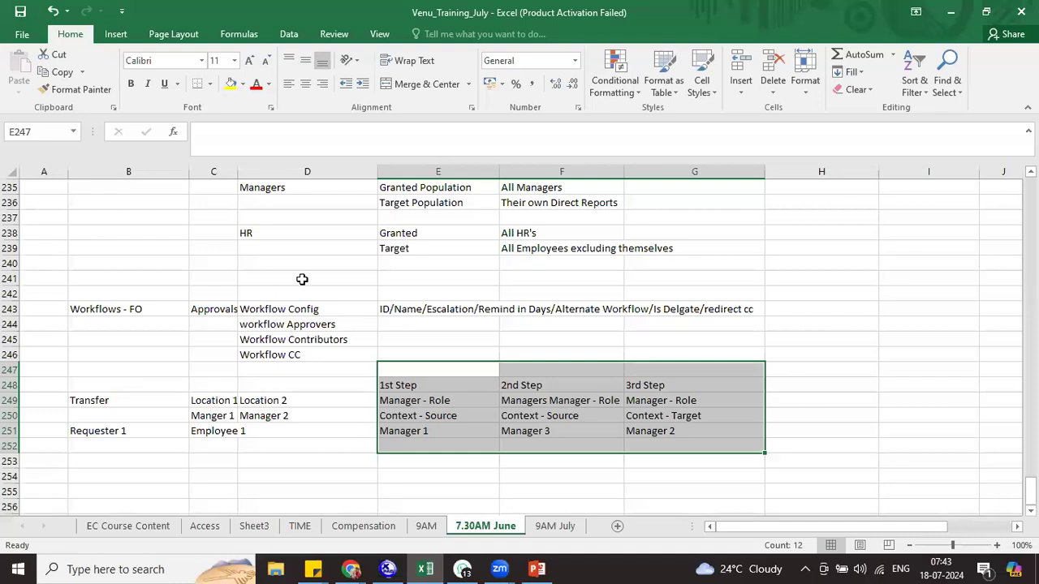
Enter '4th Step' in H248 with 'Dynamic Group' beneath it in H249
left_click(799, 391)
type("4th Step")
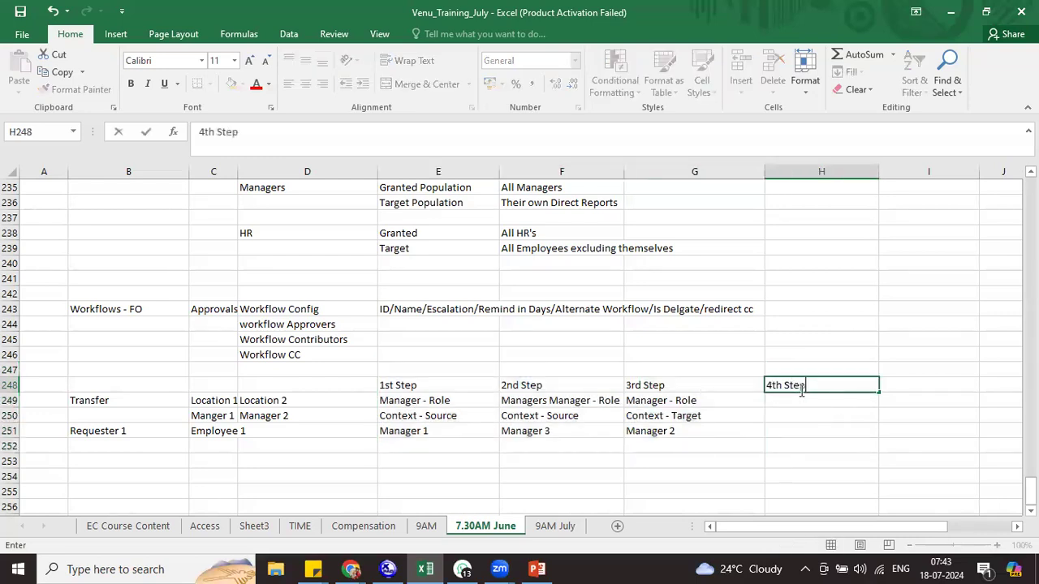
key("Return")
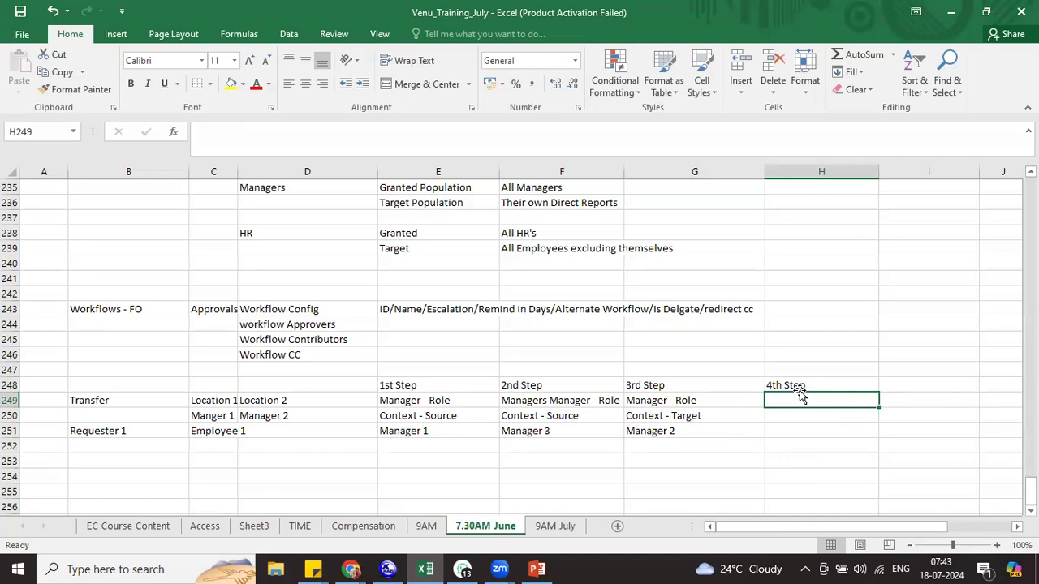
type("Dynamic")
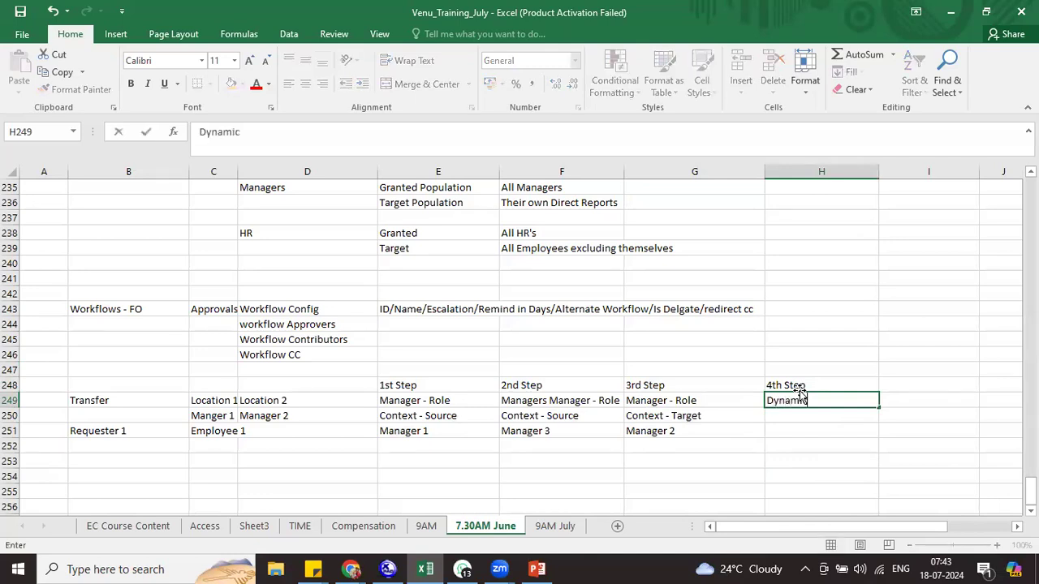
type(" Group")
key("Return")
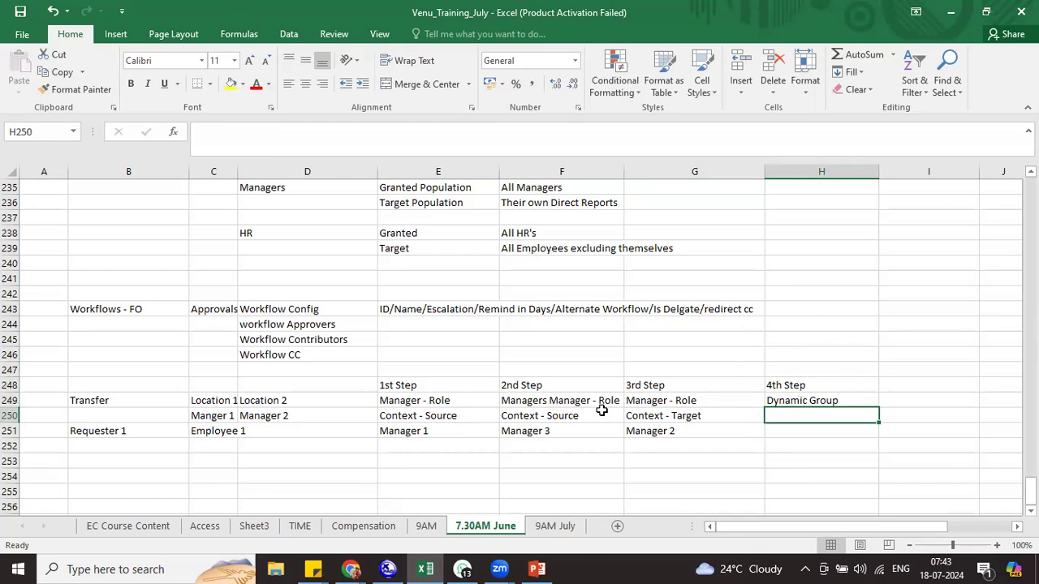
left_click(466, 473)
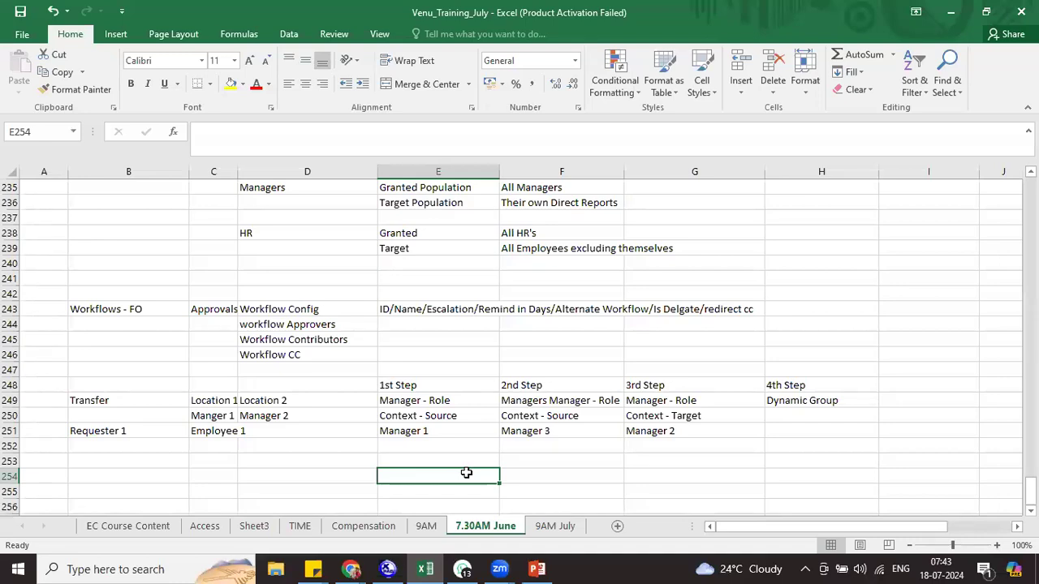
Type the note 'Approval group - 4' into cell E254 below the Transfer step table
type("Approval")
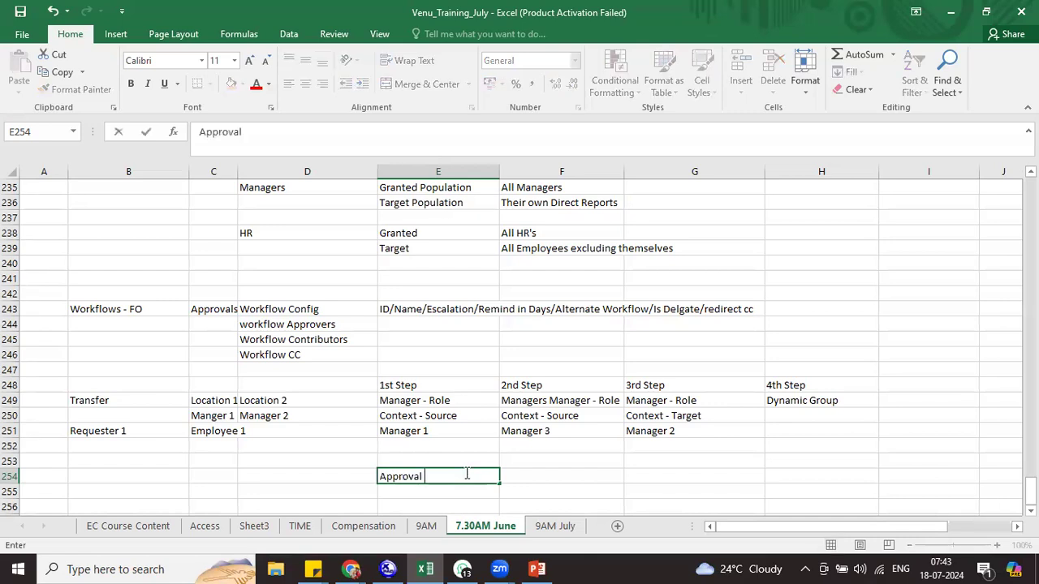
type(" group - 4")
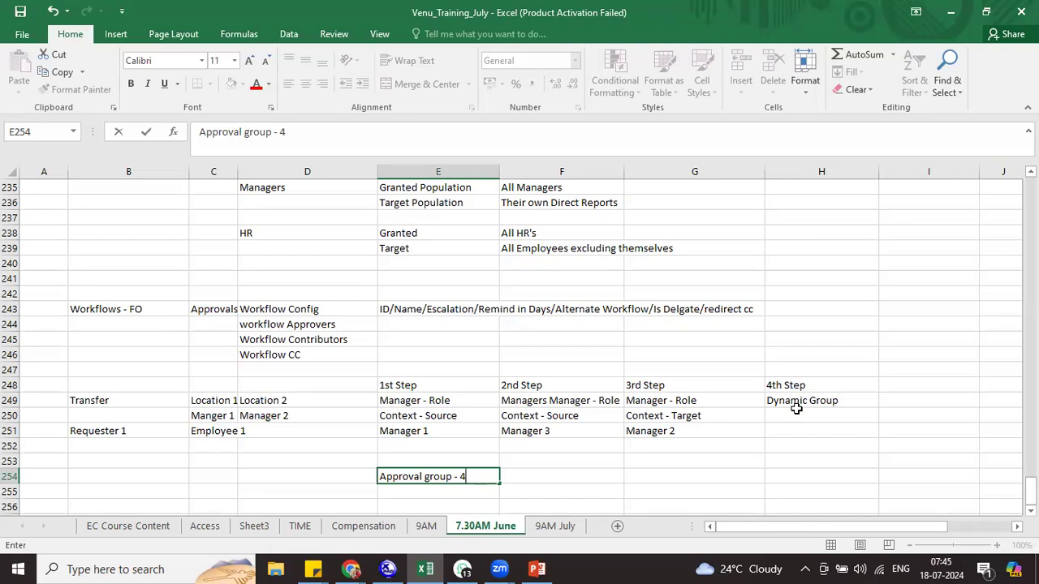
Add a '5th Step' heading in I248 with 'Dynamic Role' as its approver in I249
left_click(885, 387)
type("5th")
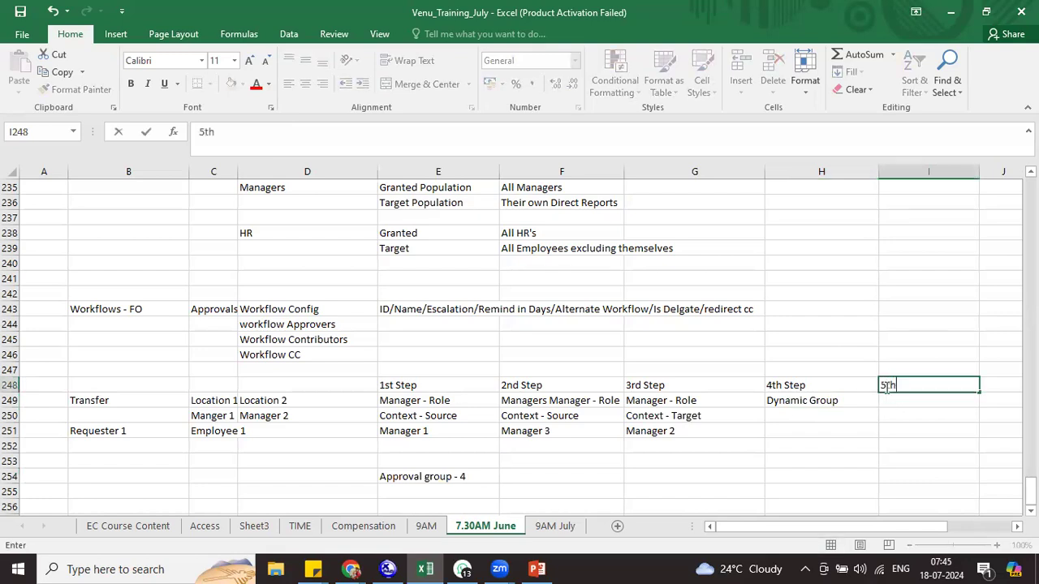
type(" Step")
key("Return")
type("5")
key("BackSpace")
type("Dyn")
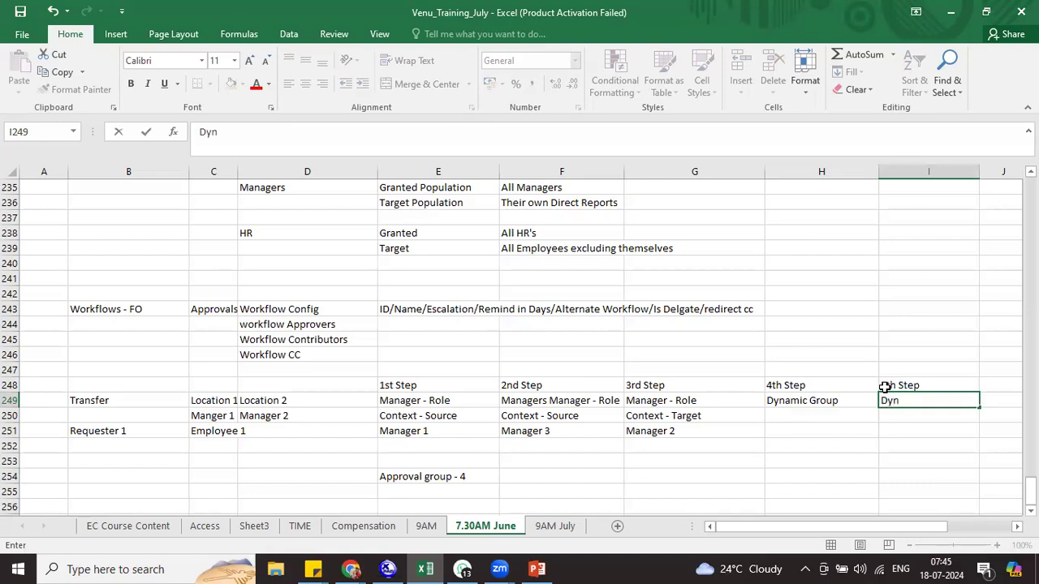
type("amic Role")
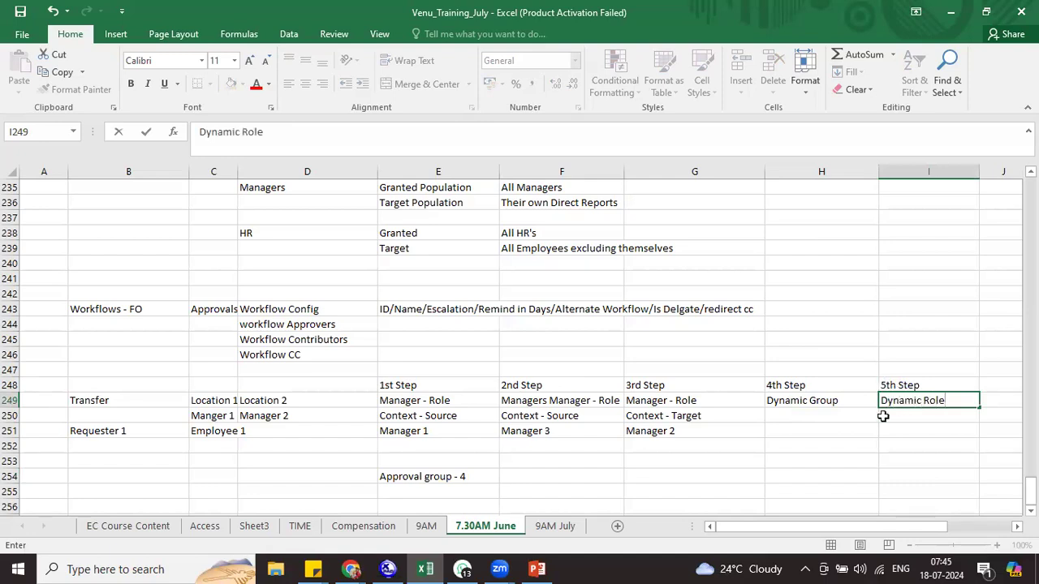
Compare the 4th and 5th Step columns, then return to the Approval group - 4 note
left_click_drag(812, 385, 811, 398)
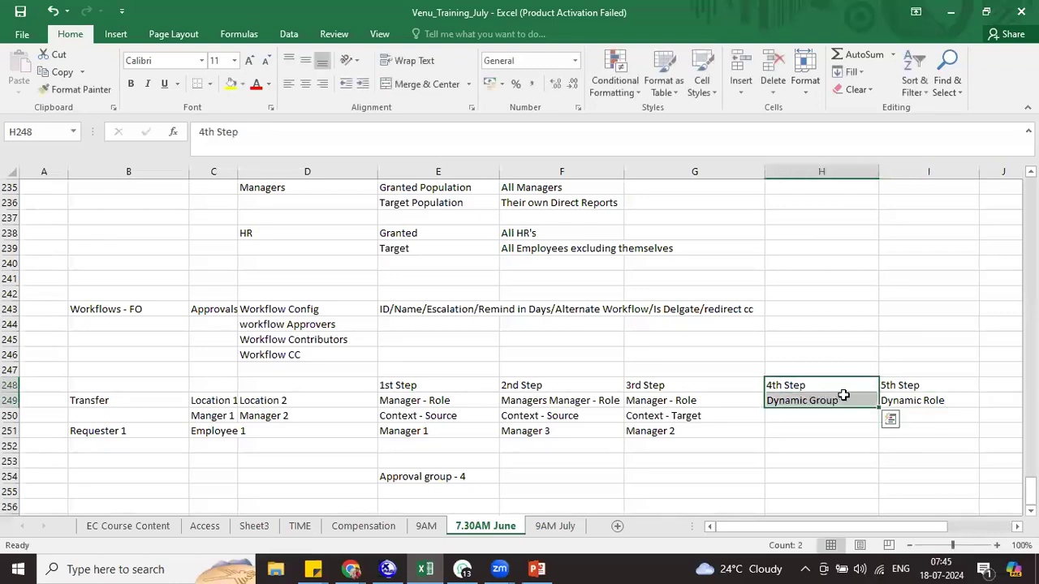
left_click_drag(888, 384, 902, 397)
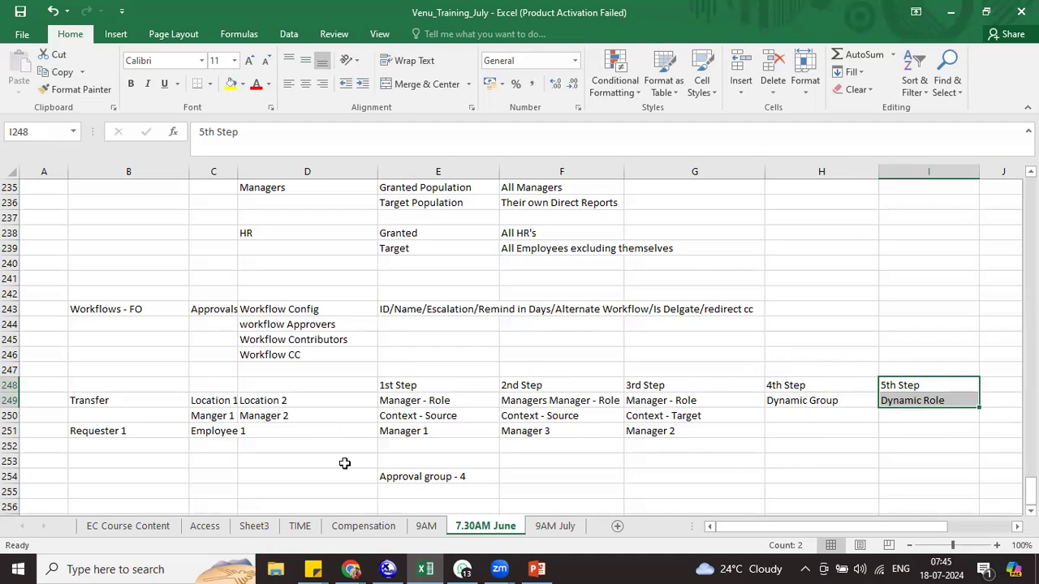
left_click(476, 475)
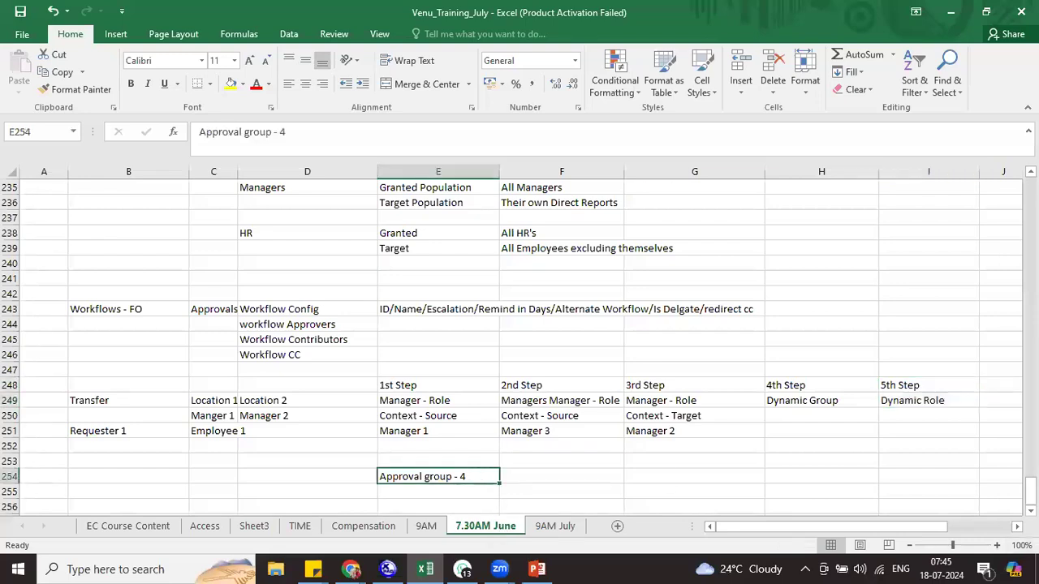
scroll(519, 349, "down", 1)
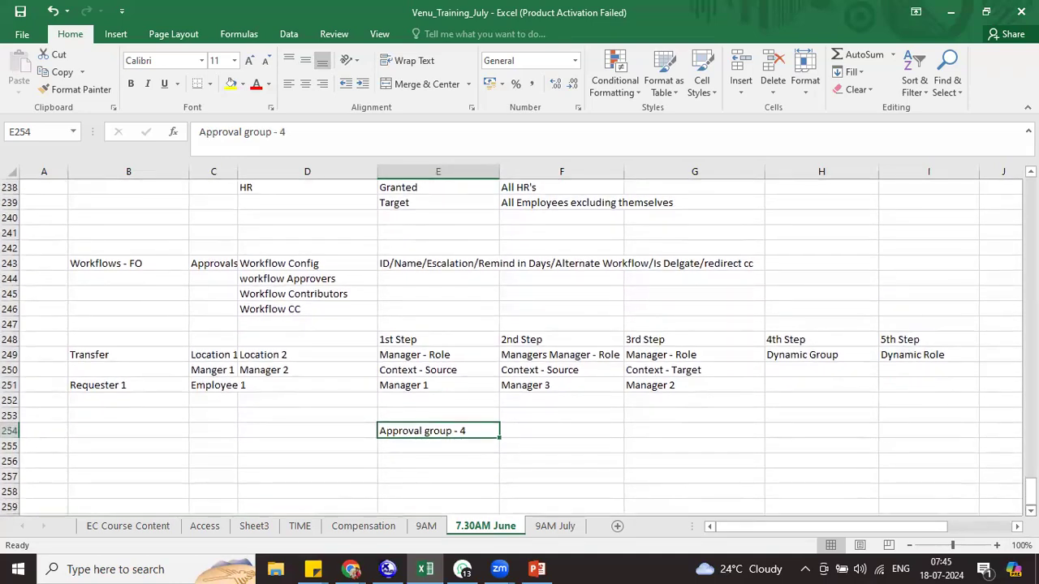
Type the heading 'Dnamic Role Assignments' into cell E256, correcting a typo along the way
left_click(400, 457)
type("Dnamic Rol")
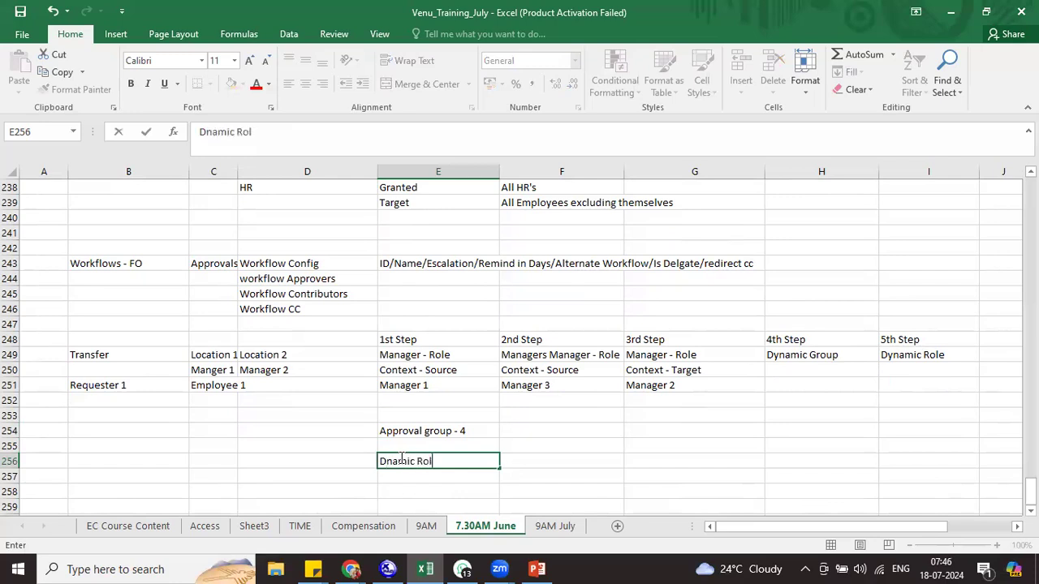
type("e Assignments")
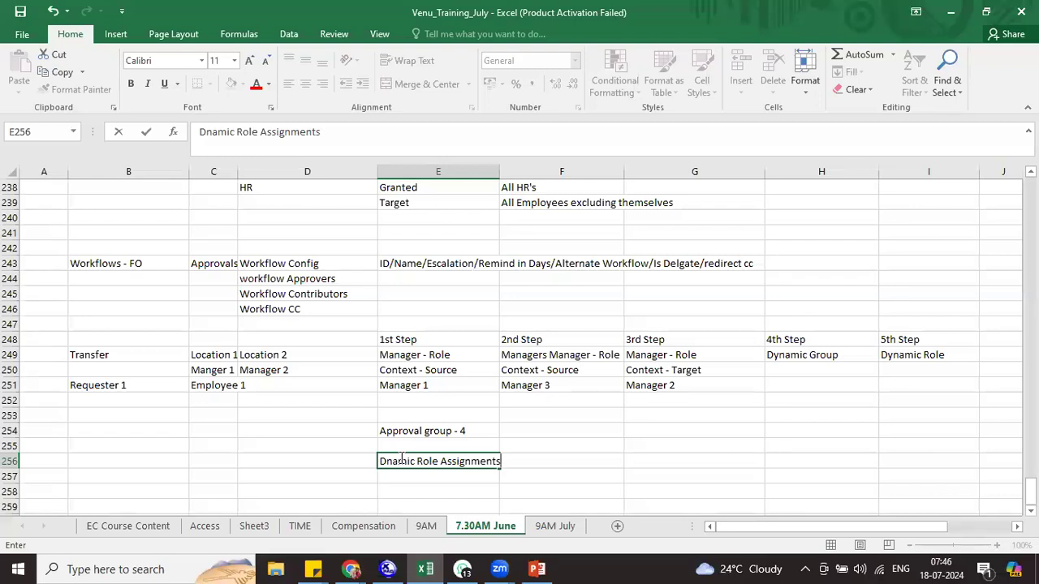
Start the table with a 'location' header in F257 and map Mumbai to Approver 1
left_click(557, 471)
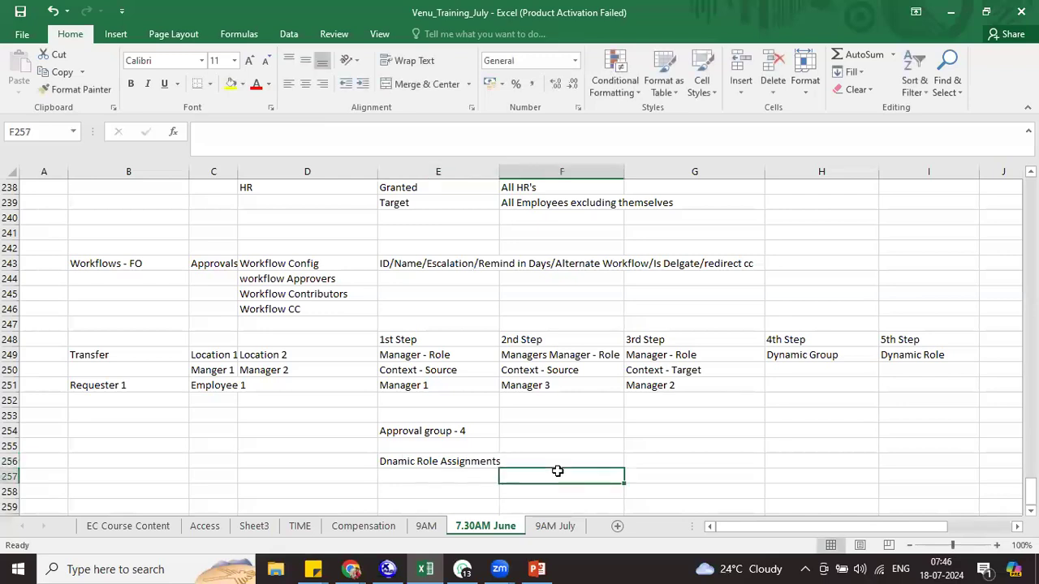
type("location")
key("Return")
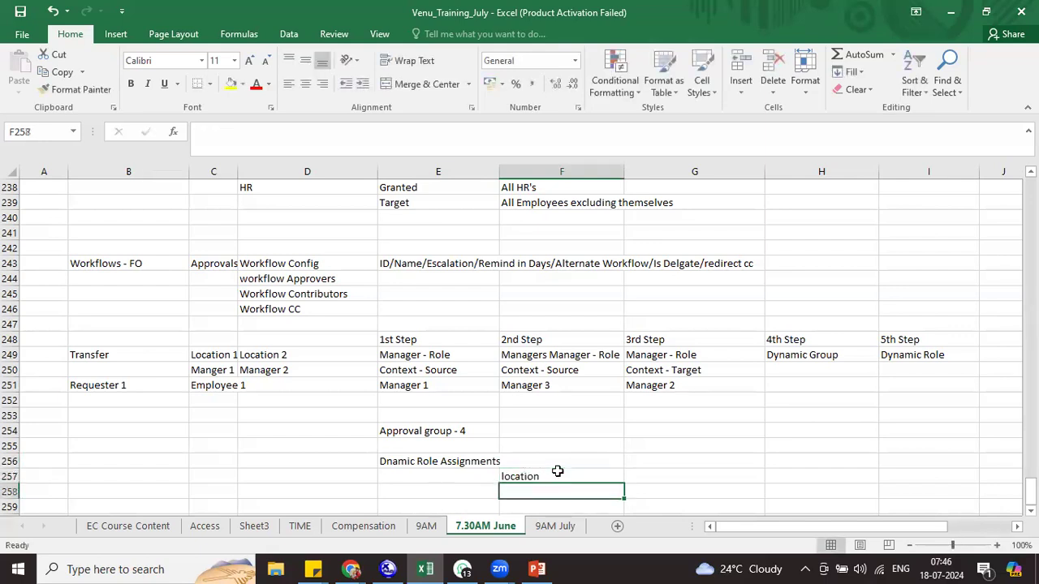
type("Mumbai")
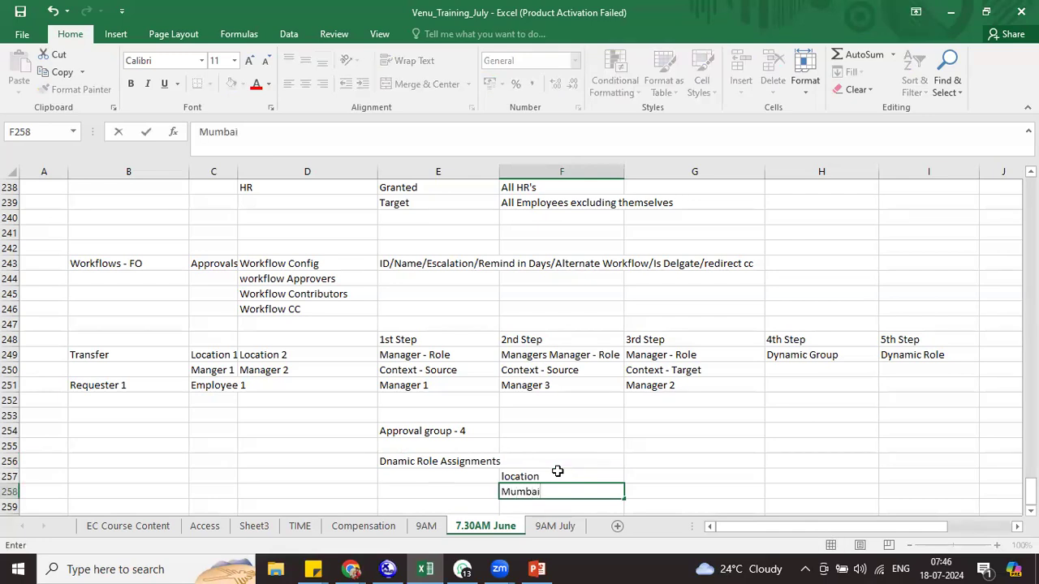
left_click(1031, 512)
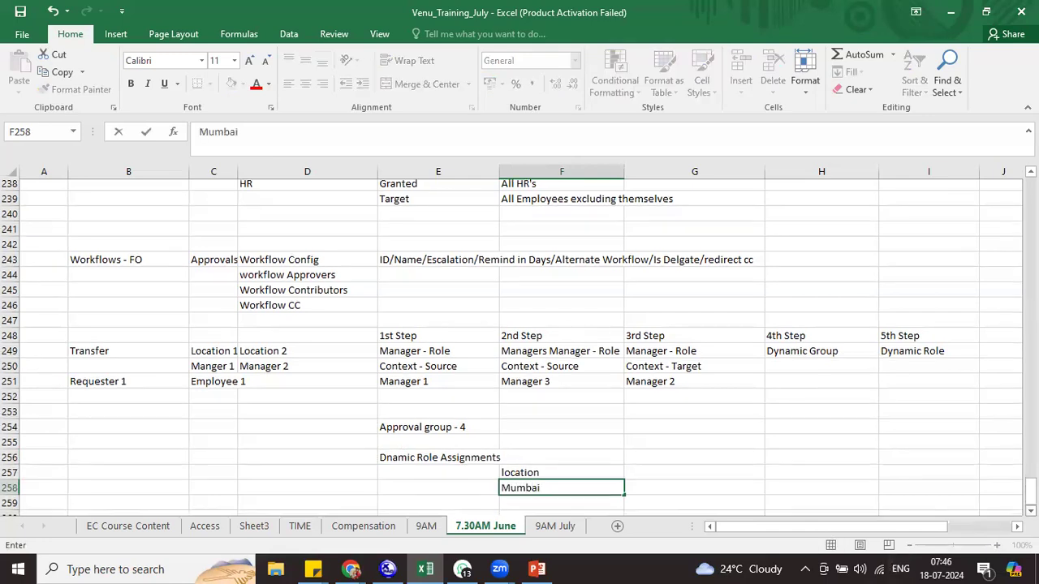
left_click(1031, 511)
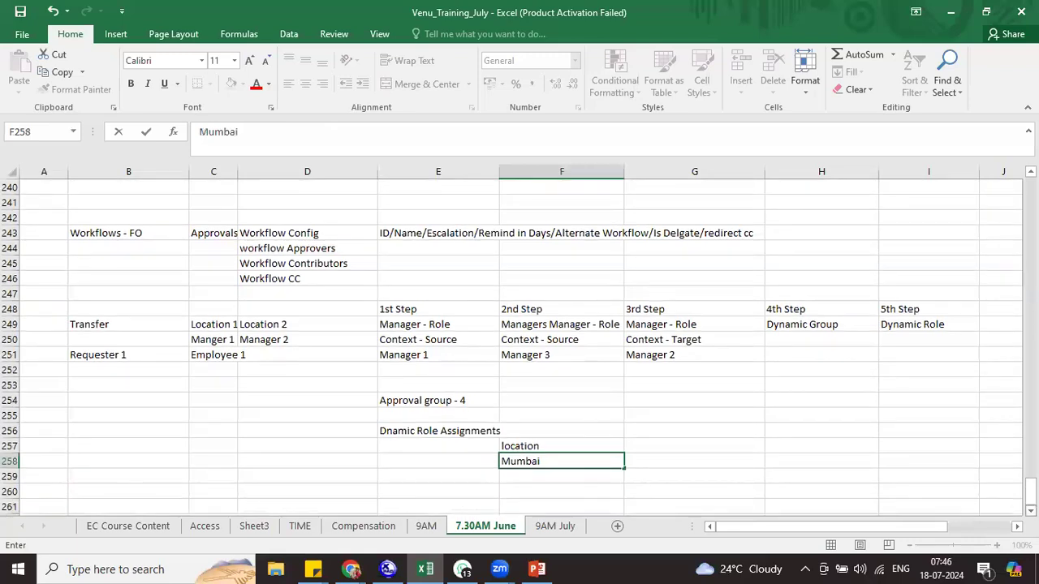
left_click(638, 461)
type("Approver 1")
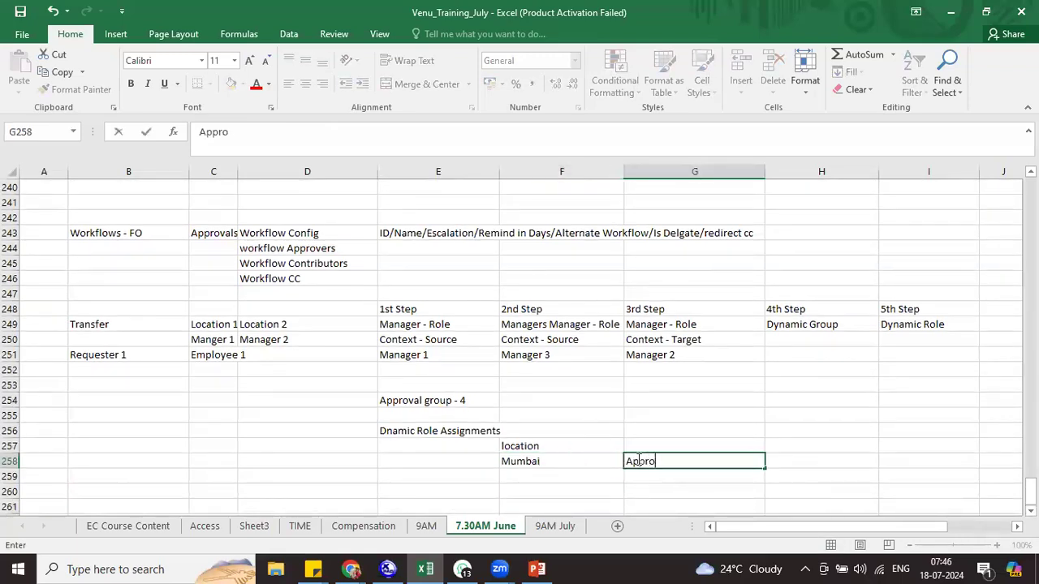
key("Return")
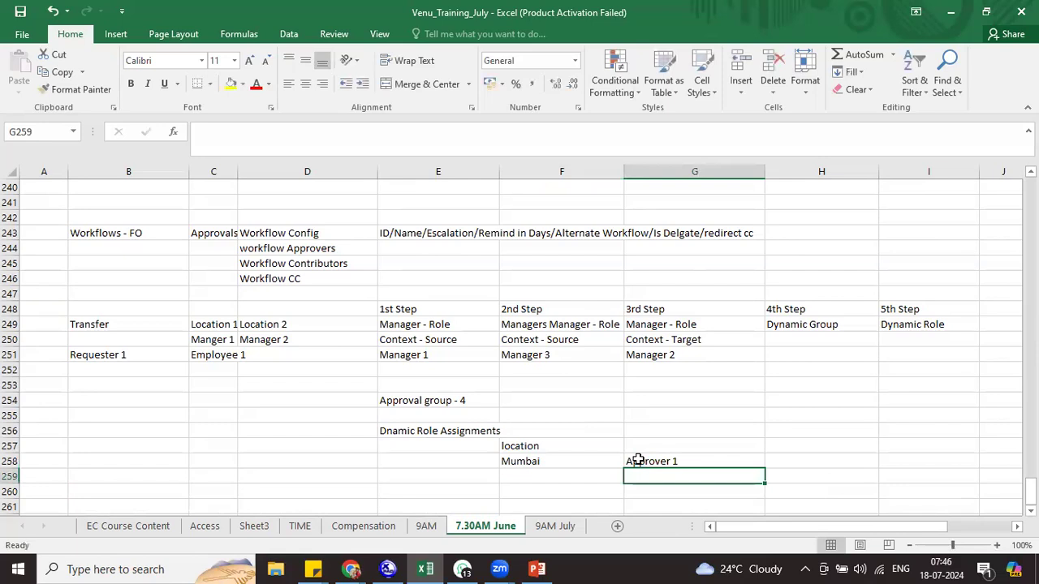
Add Chennai in F259 mapped to Approver 2
left_click(548, 473)
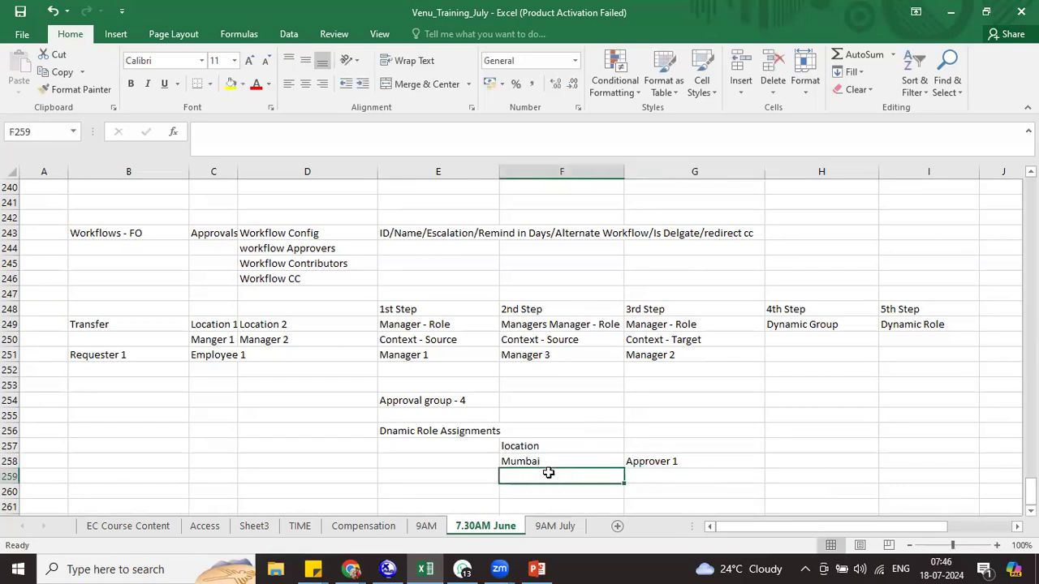
type("Chennai")
key("Tab")
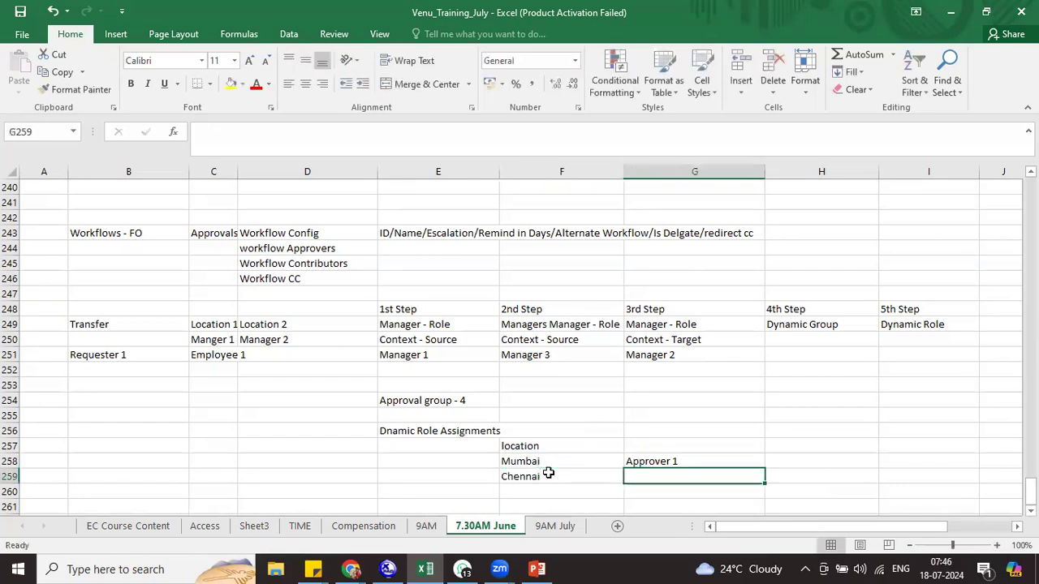
key("ctrl+d")
double_click(686, 476)
type("2")
key("Return")
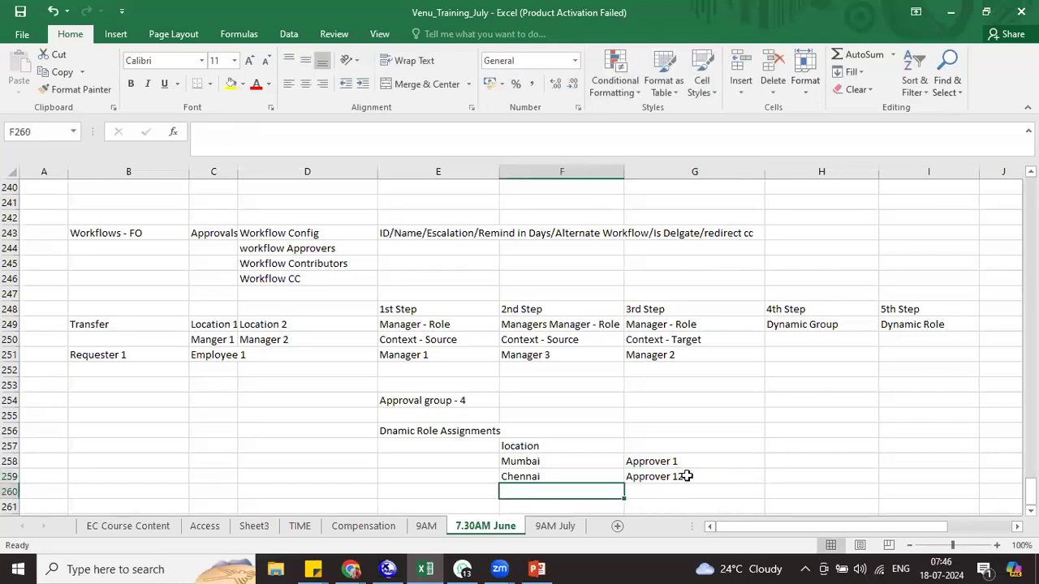
double_click(674, 476)
key("BackSpace")
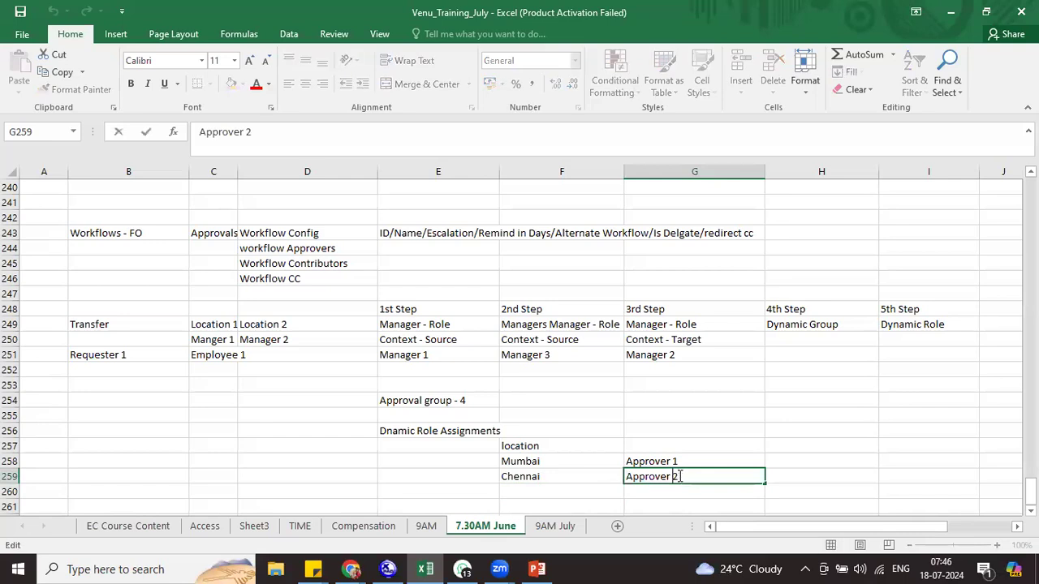
Add Delhi in F260 mapped to Approver 3
left_click(538, 491)
type("Delhi")
key("Tab")
key("ctrl+d")
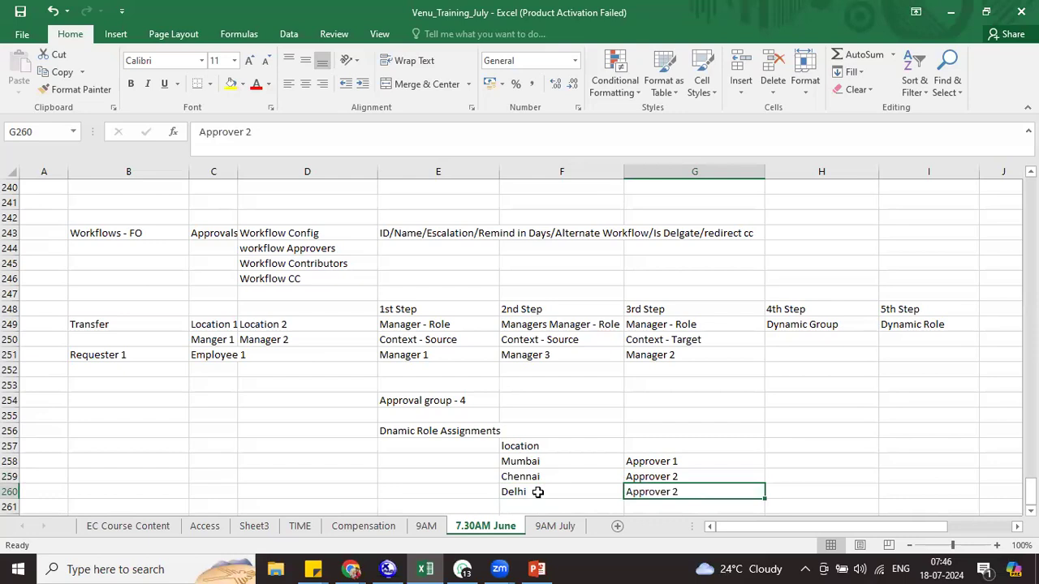
double_click(677, 489)
key("BackSpace")
type("3")
key("Return")
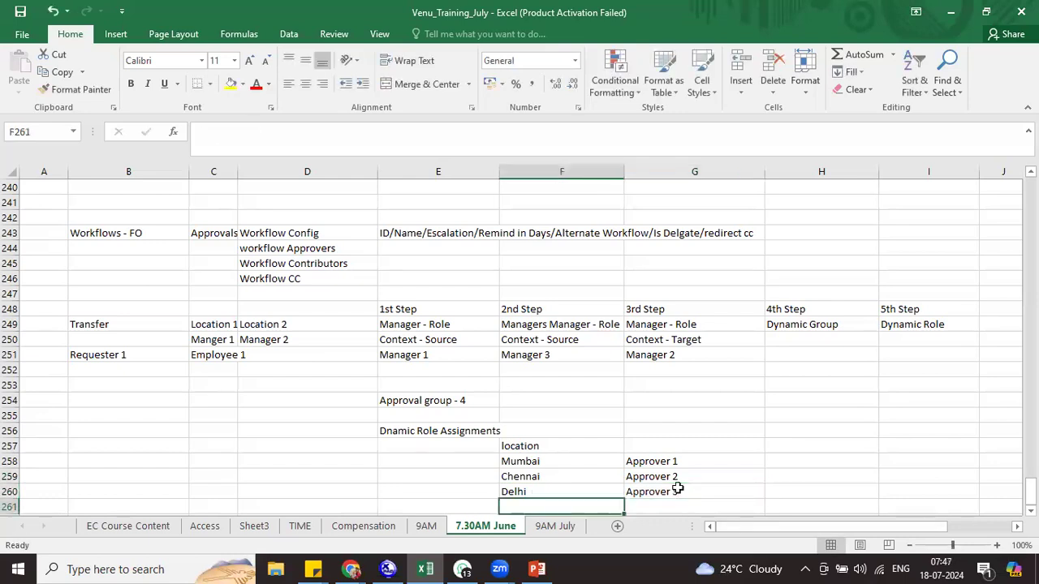
Add Bangalore in F261 mapped to Approver 4, fixing the autocompleted entry
type("B")
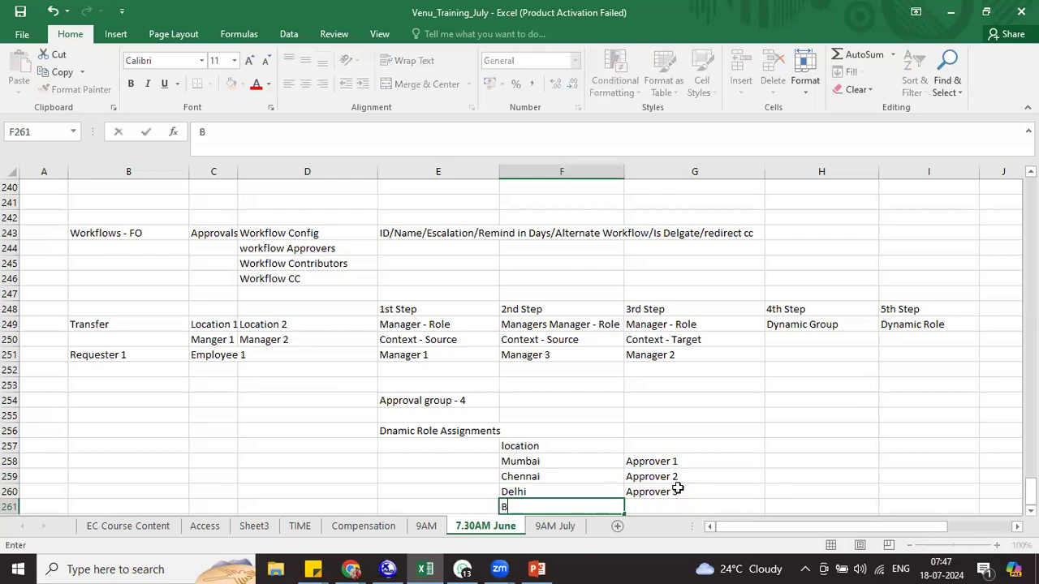
type("angalore")
key("Tab")
type("A")
left_click(682, 505)
key("BackSpace")
type("4")
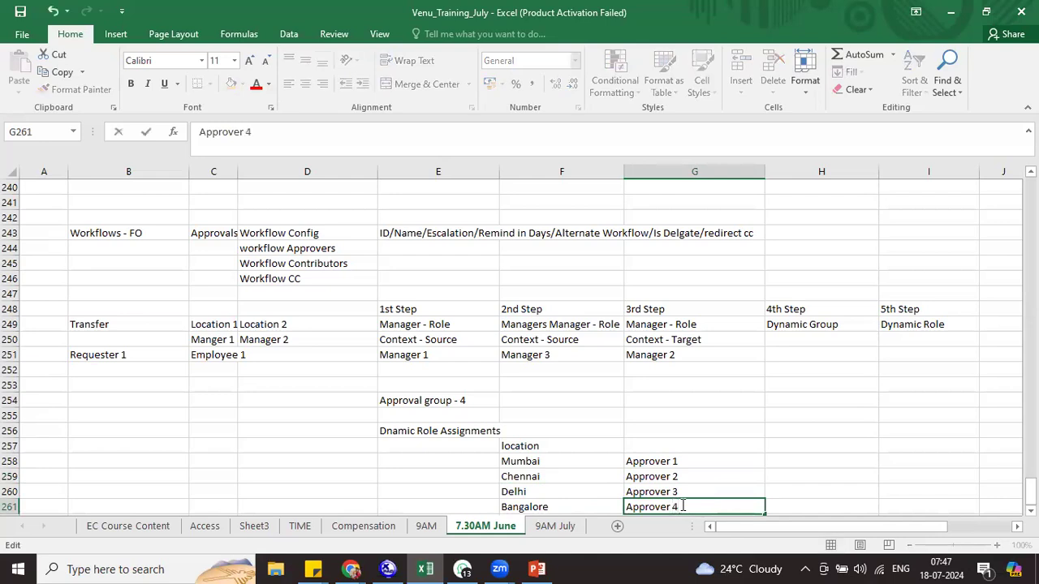
left_click(821, 490)
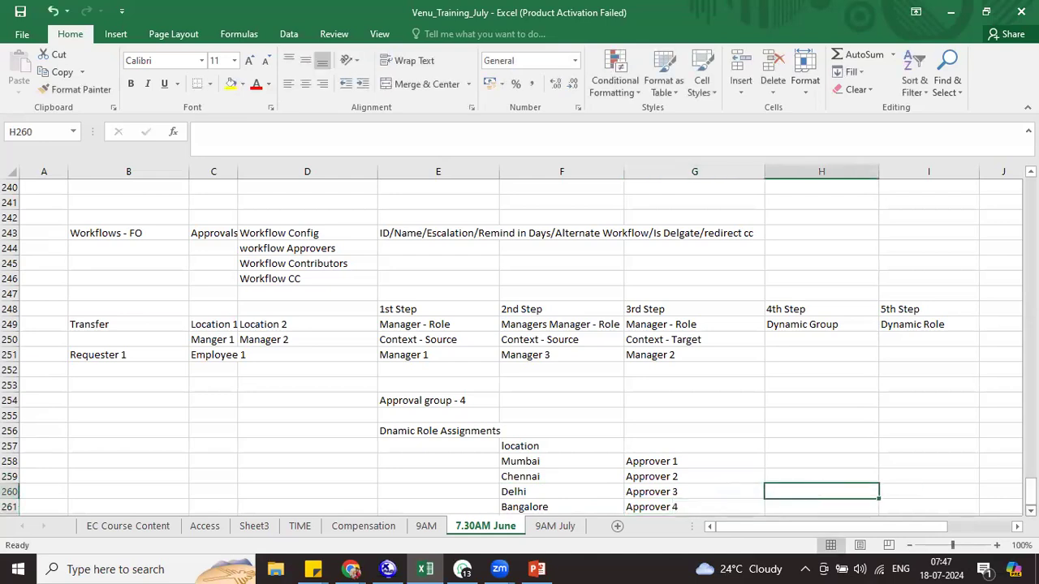
scroll(817, 472, "down", 1)
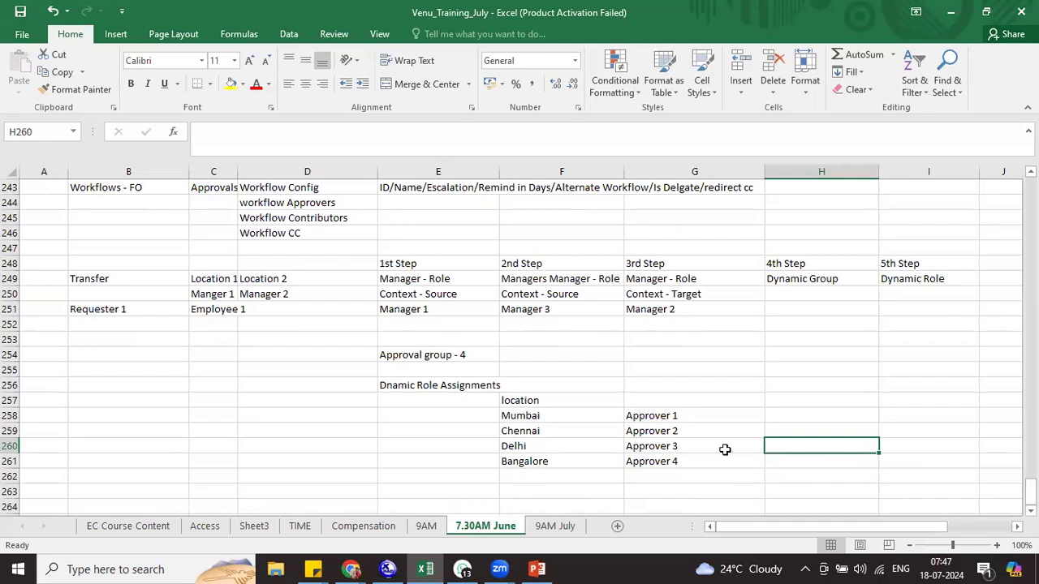
Review each location alongside its approver, selecting the location and approver columns
left_click(539, 415)
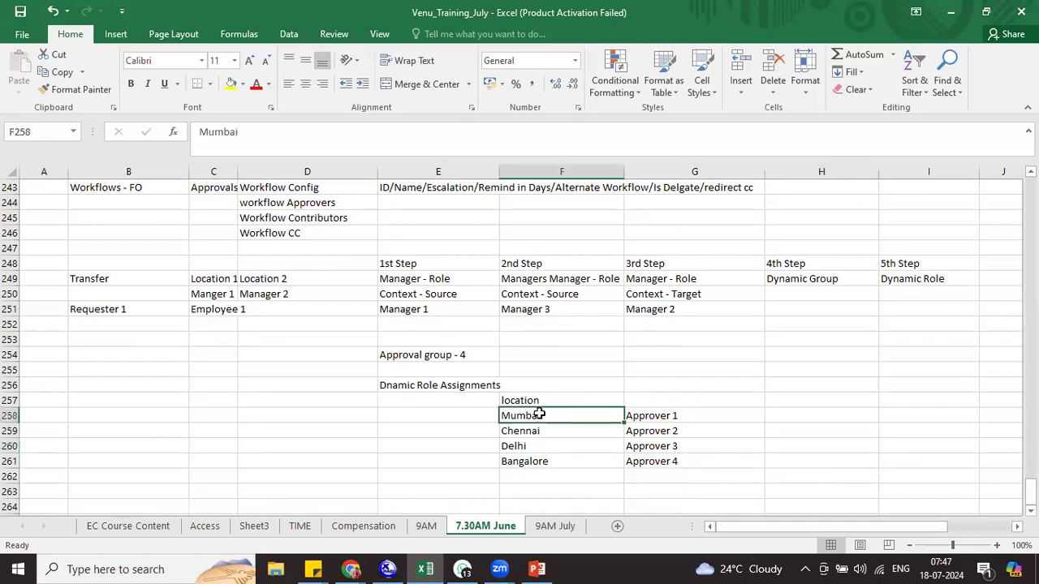
left_click(649, 415)
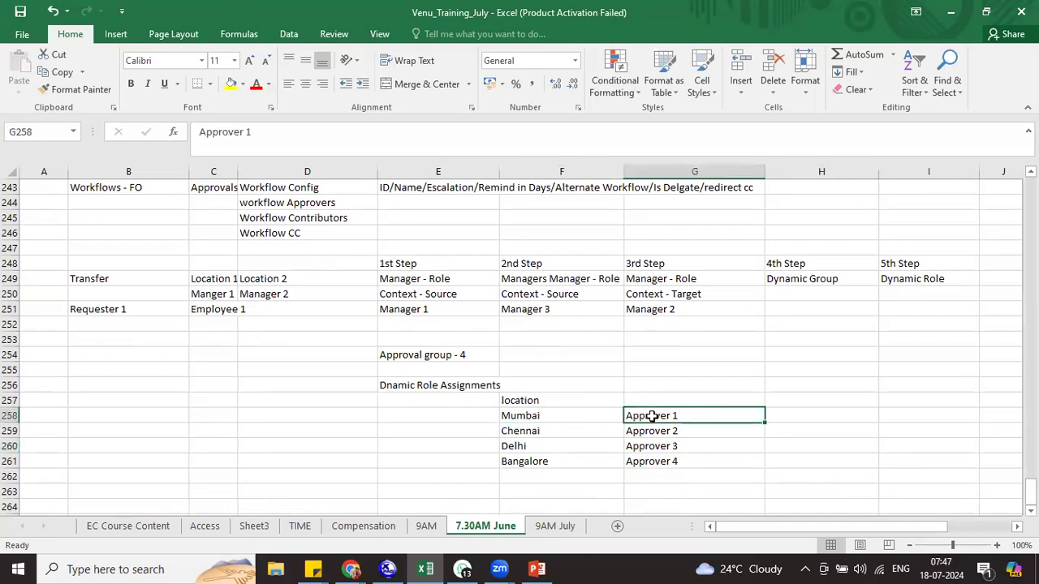
left_click(555, 433)
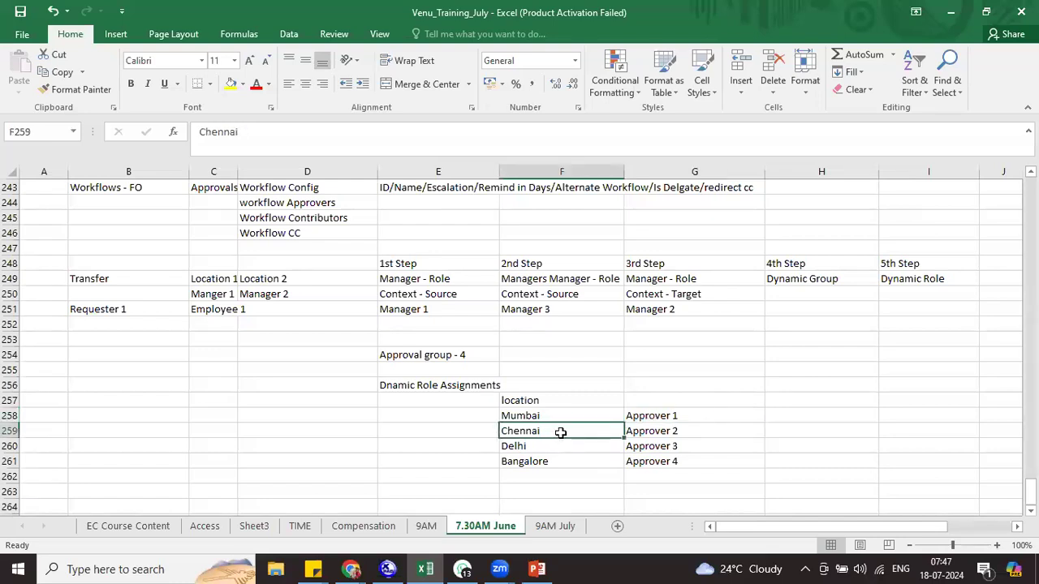
left_click(660, 435)
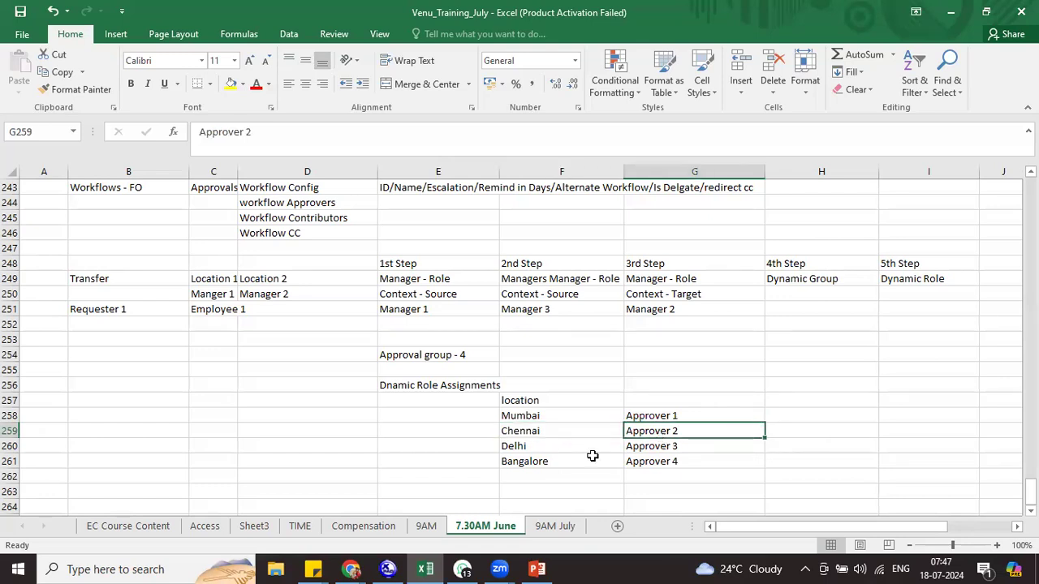
left_click(537, 446)
left_click(669, 451)
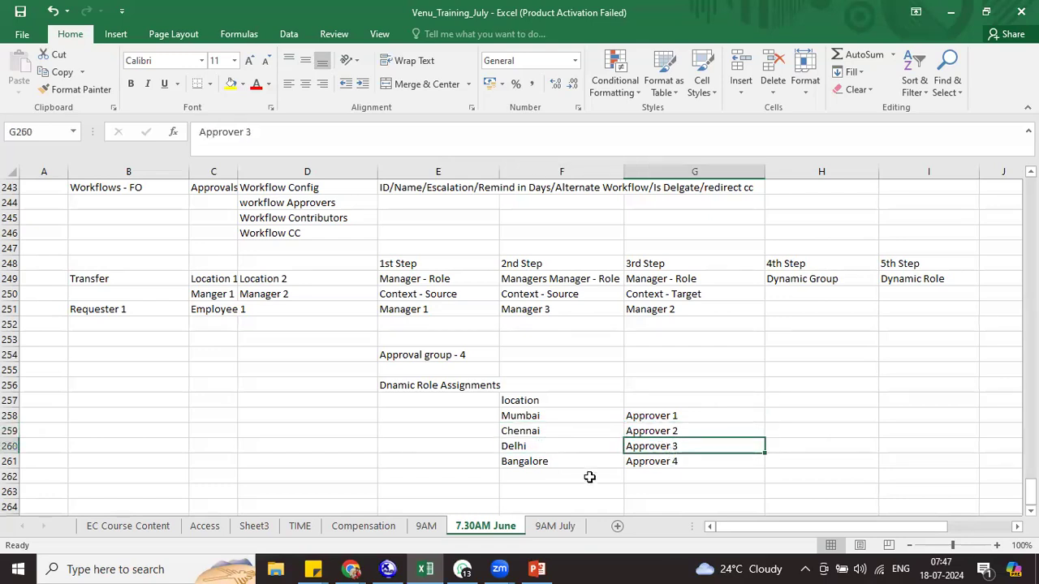
left_click_drag(561, 460, 641, 462)
left_click(641, 461)
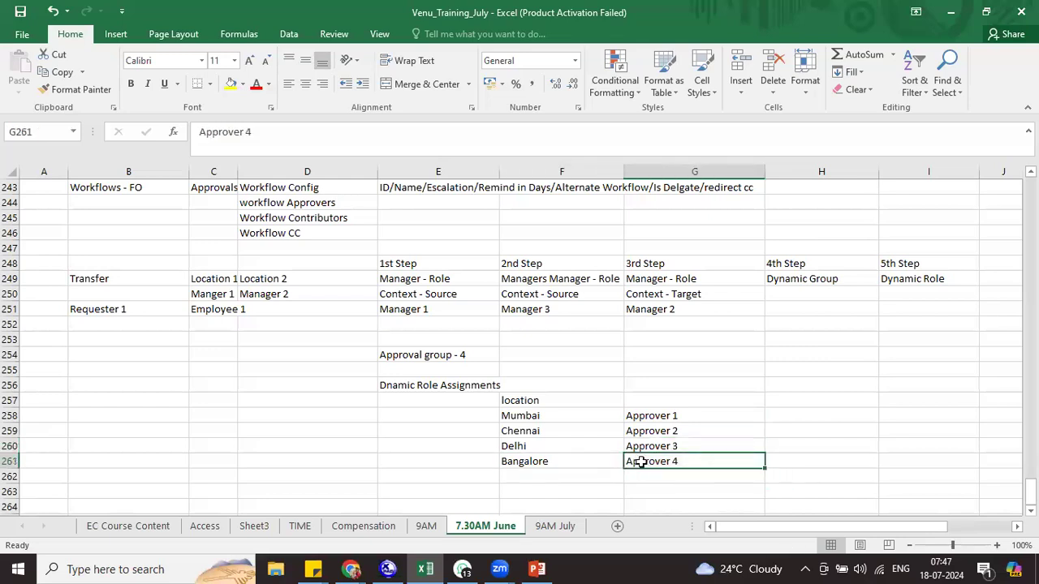
left_click_drag(526, 414, 523, 461)
left_click_drag(637, 418, 645, 459)
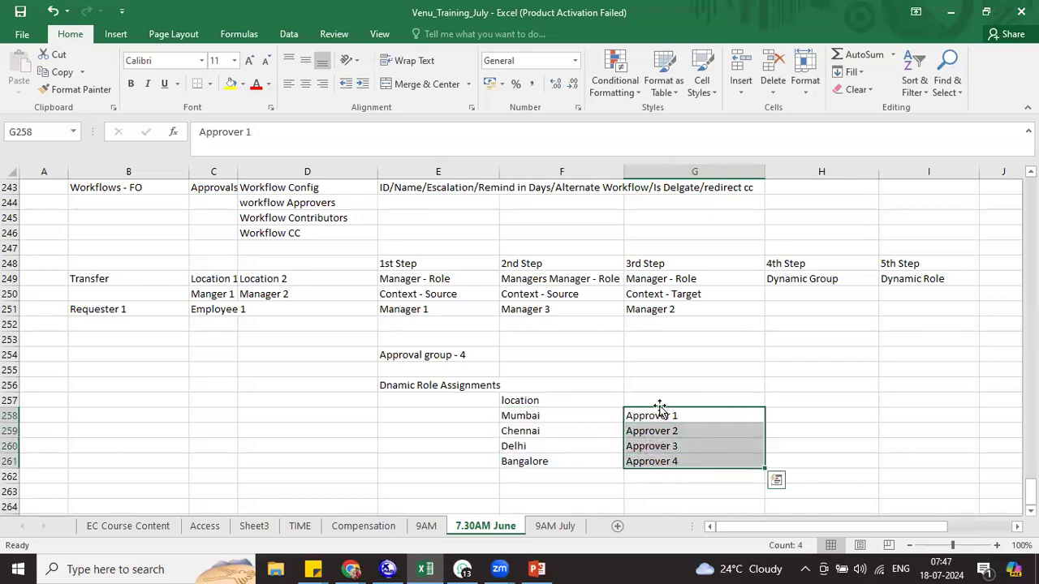
Replace Bangalore's Approver 4 in G261 with 'Dynamic Group'
left_click(661, 460)
type("Dynam")
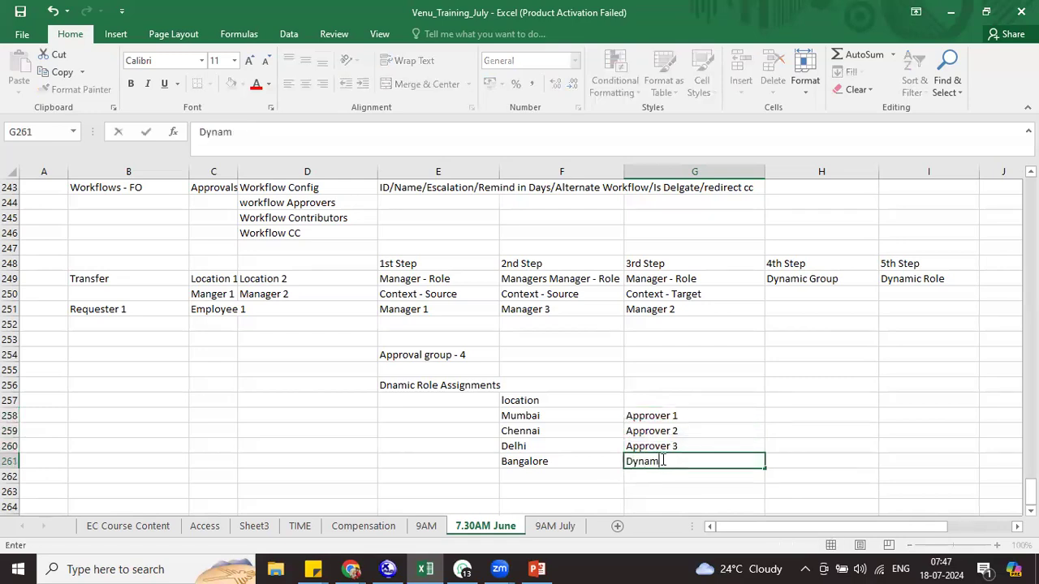
type("ic Group")
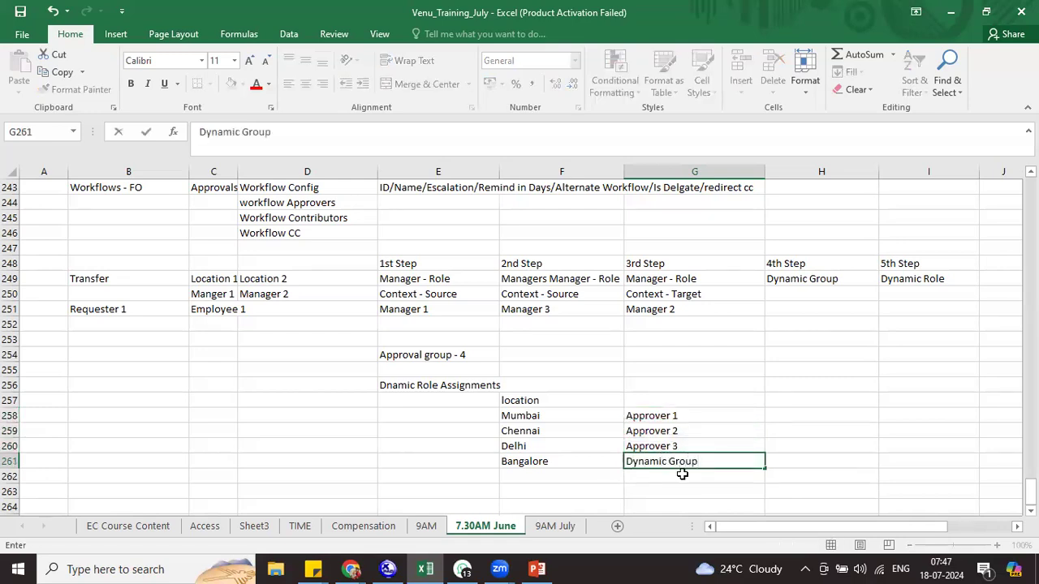
left_click(685, 490)
Review the approver and location columns against the Approval group - 4 note
left_click(654, 464)
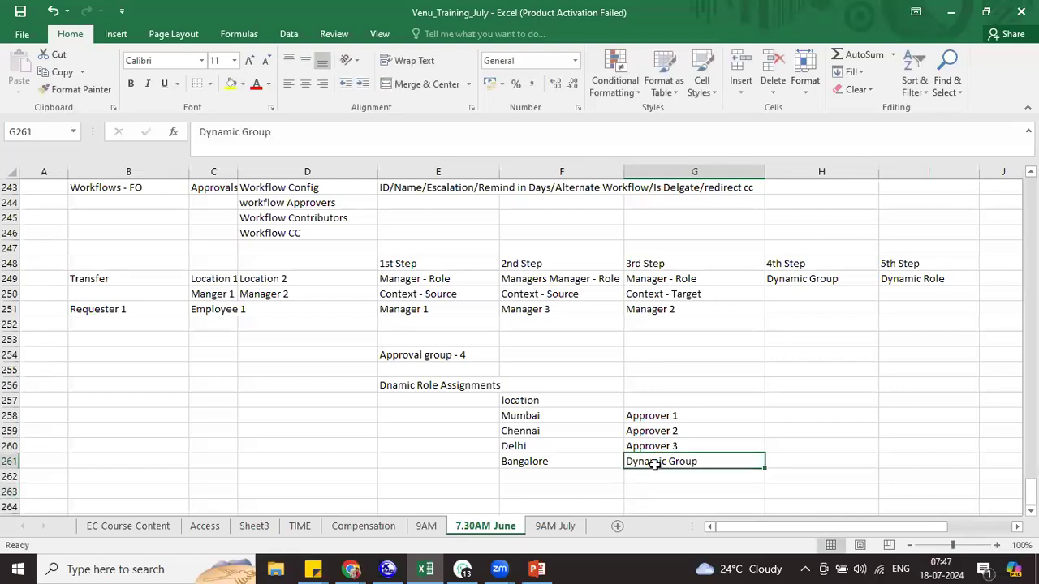
left_click_drag(664, 418, 669, 446)
left_click(661, 459)
left_click(438, 357)
left_click(665, 460)
left_click_drag(568, 400, 558, 457)
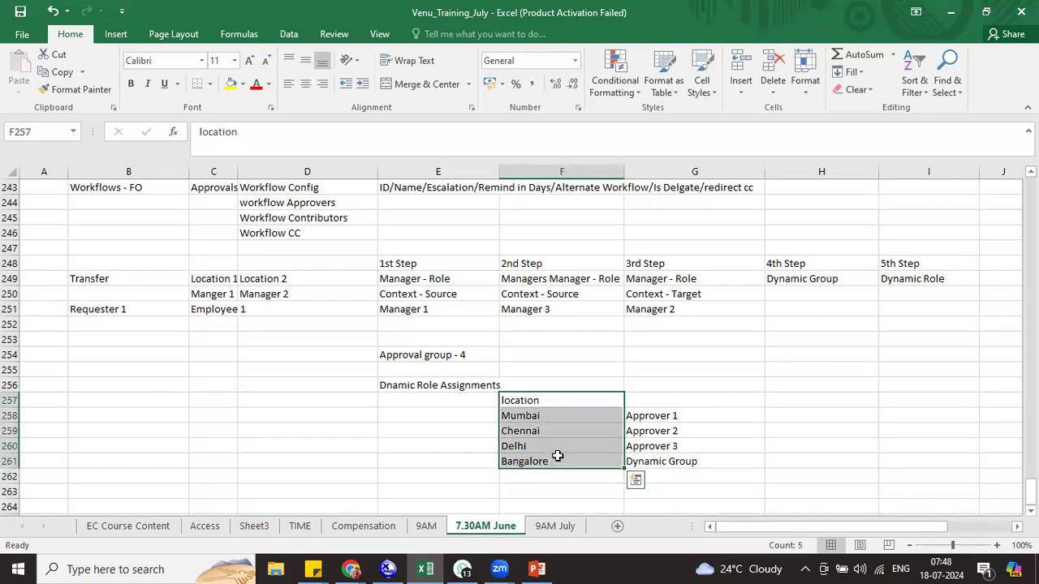
left_click(448, 416)
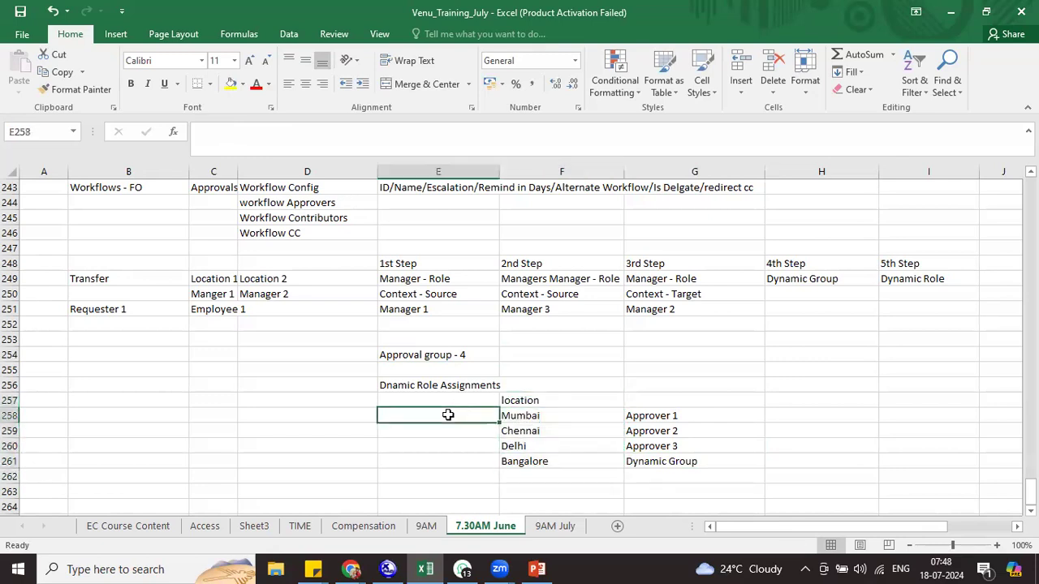
Enter 'Company 1' in E258 and fill it down across the four location rows
type("Company 1")
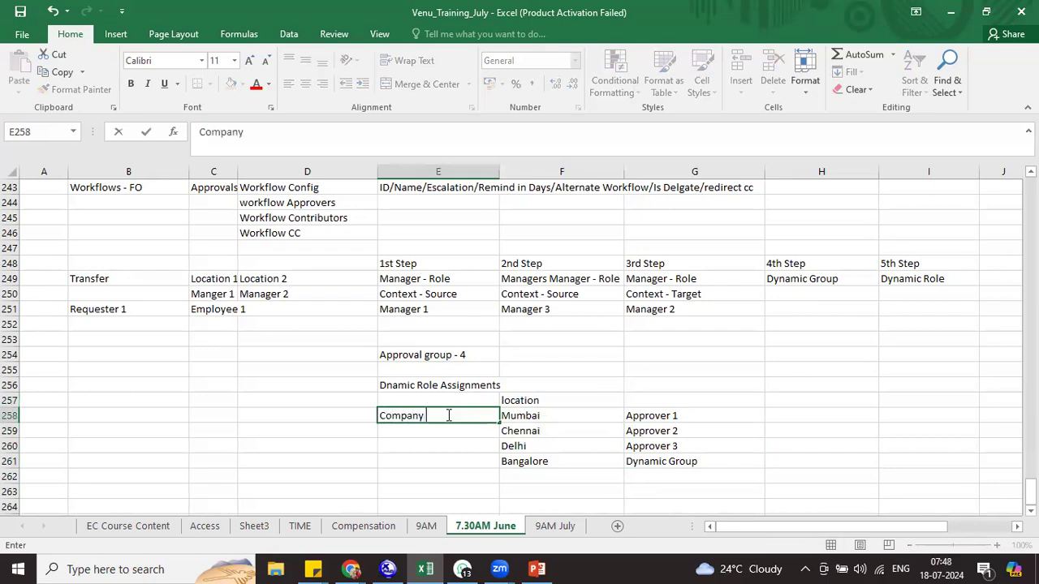
key("Return")
left_click_drag(448, 416, 444, 456)
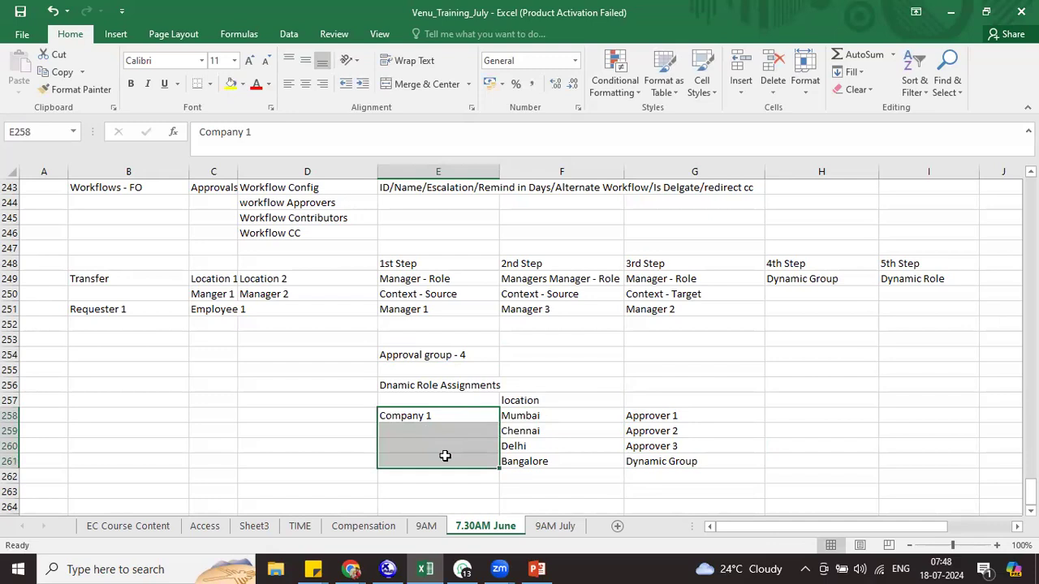
key("ctrl+d")
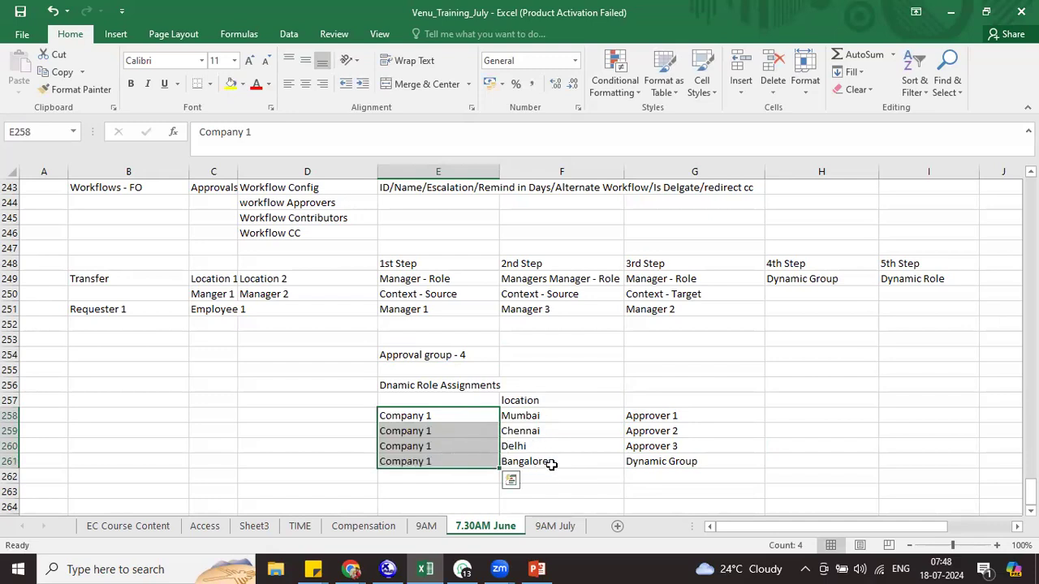
Add Company 2 rows for Mumbai and Chennai in rows 262–263
left_click(446, 476)
type("Company 2")
key("Tab")
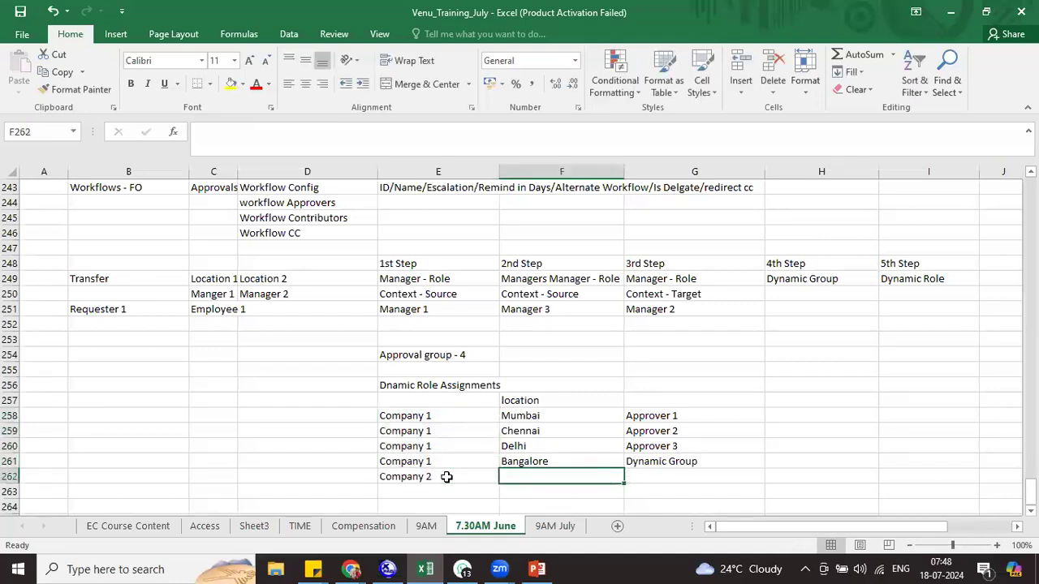
type("Mumbai")
key("Return")
type("Company 2")
key("Tab")
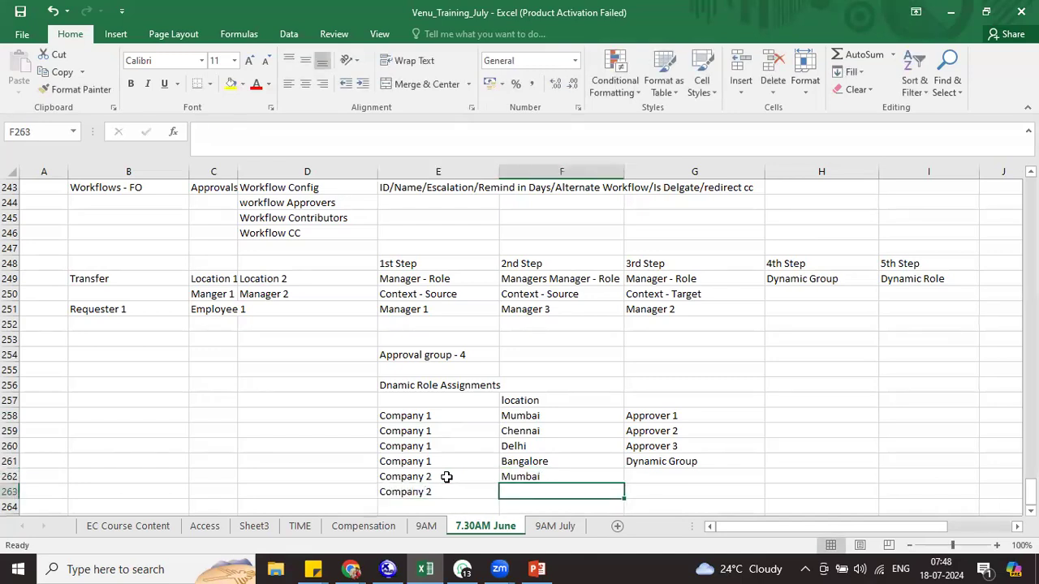
type("Chennai")
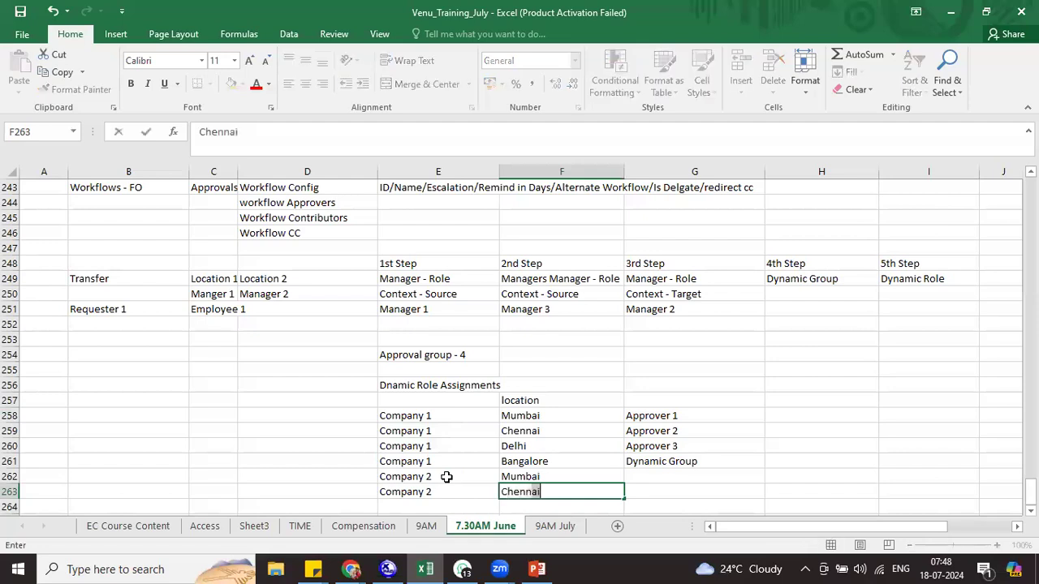
key("Tab")
Assign Approver 4 to Company 2 Mumbai and Approver 5 to Company 2 Chennai
left_click(662, 478)
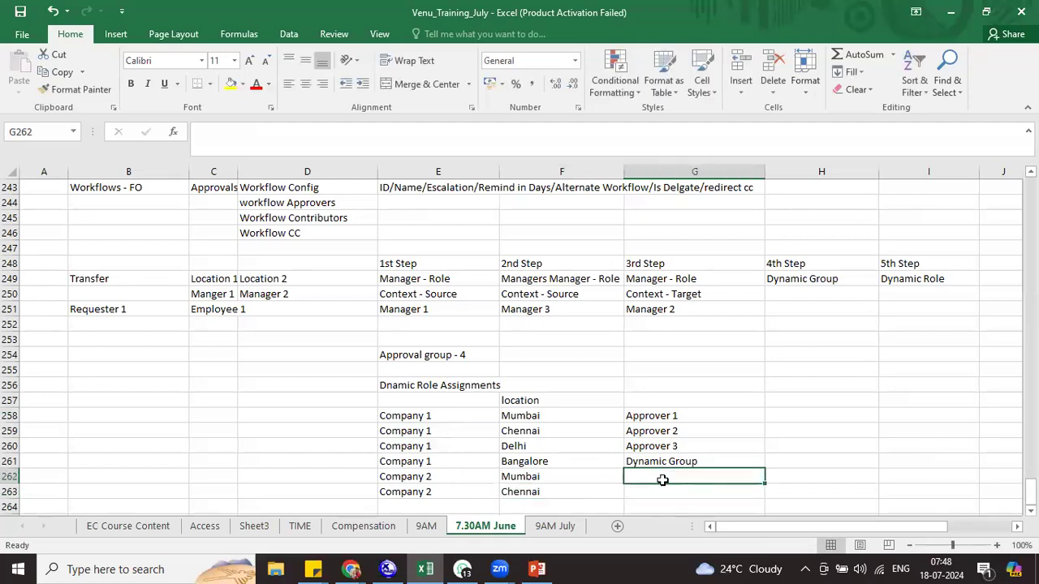
type("Approver 4")
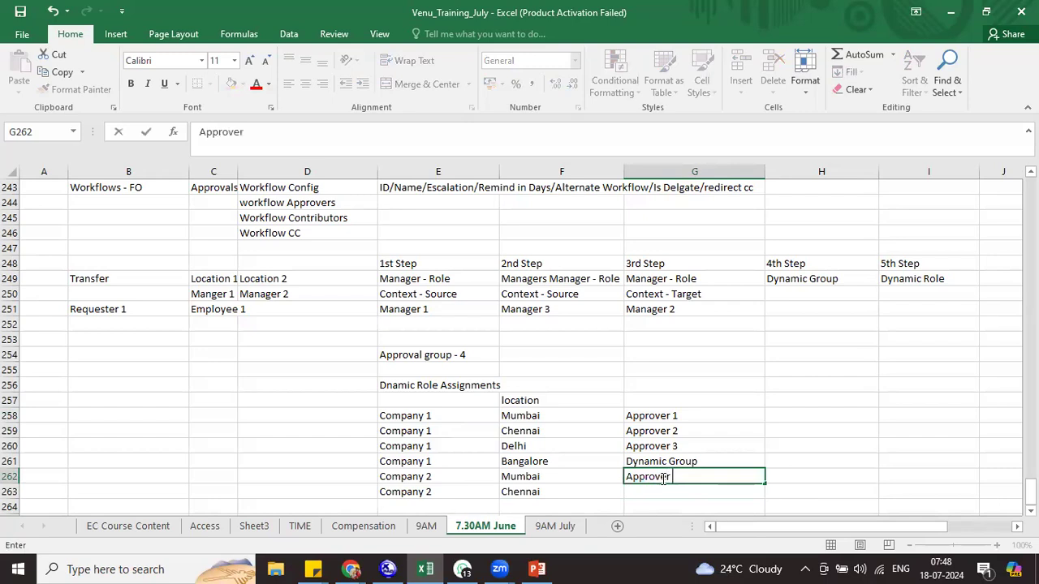
key("Return")
key("ctrl+d")
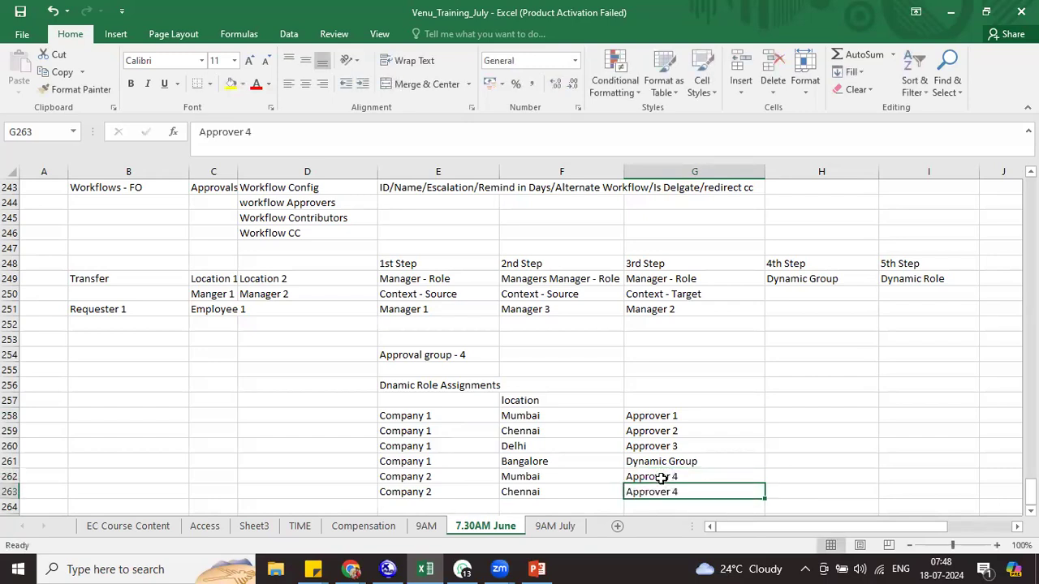
double_click(690, 490)
key("BackSpace")
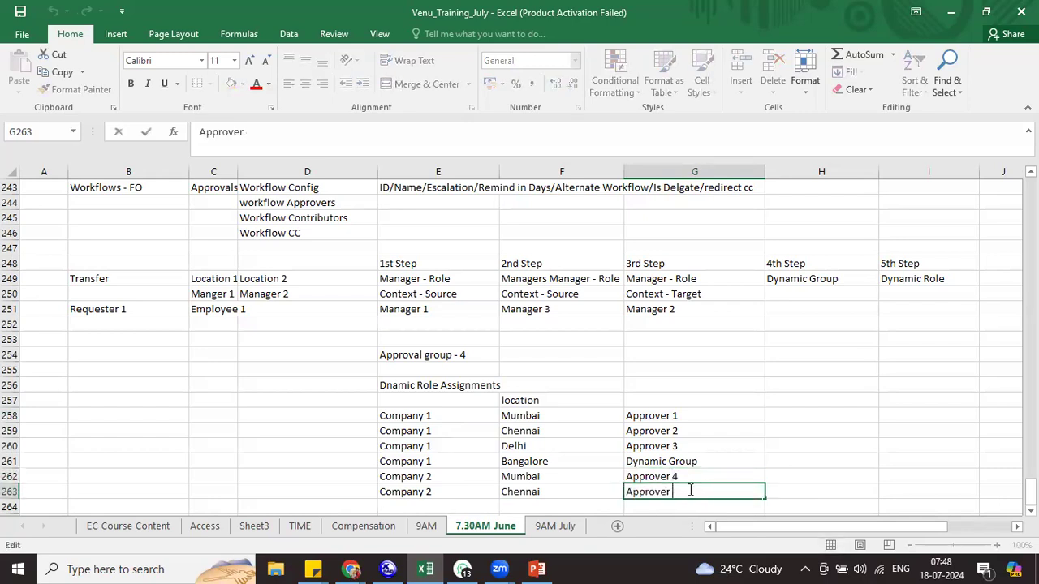
type("5")
key("Return")
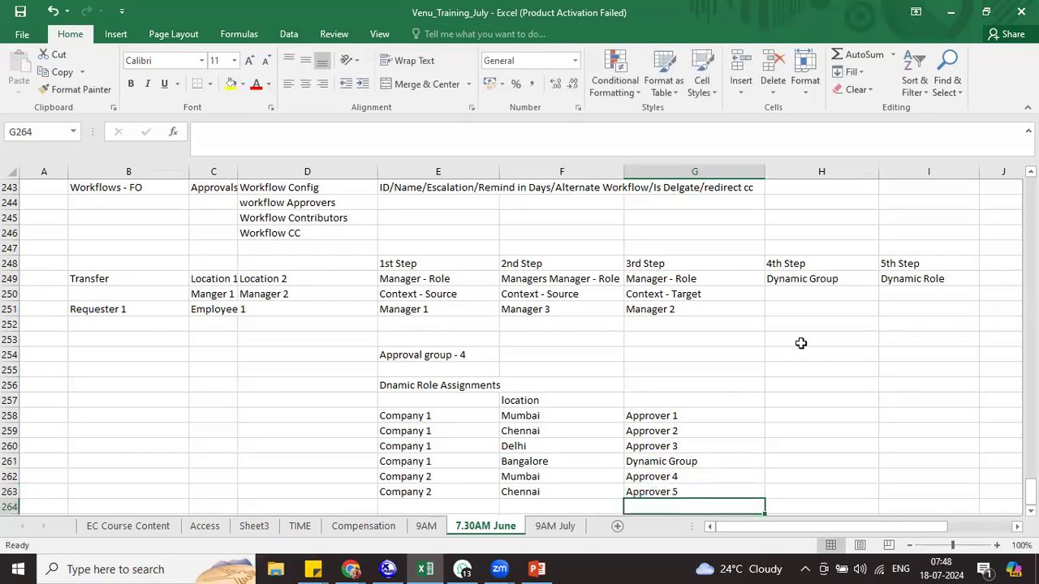
left_click(427, 414)
left_click_drag(427, 414, 520, 418)
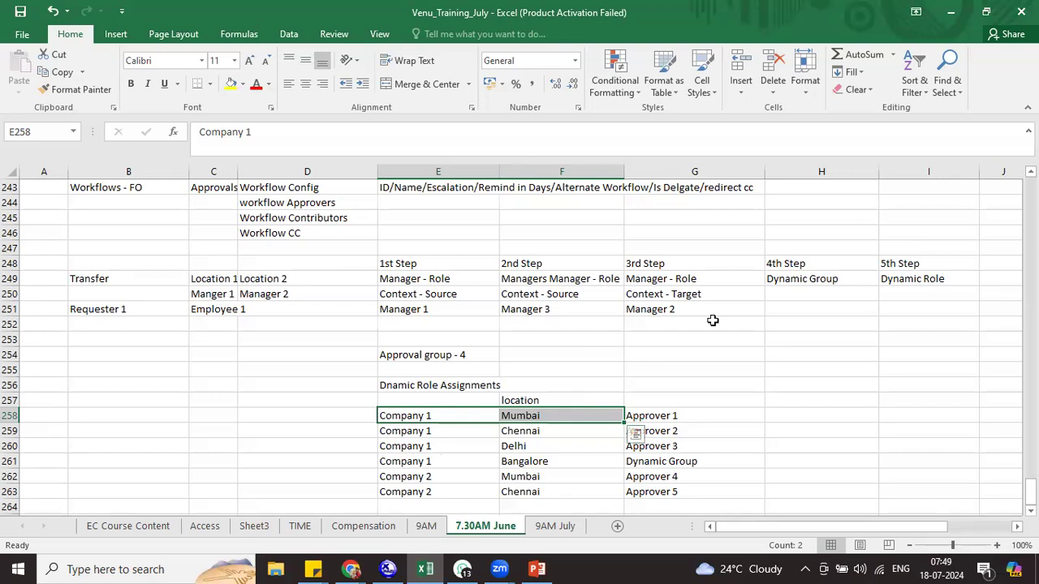
left_click(886, 293)
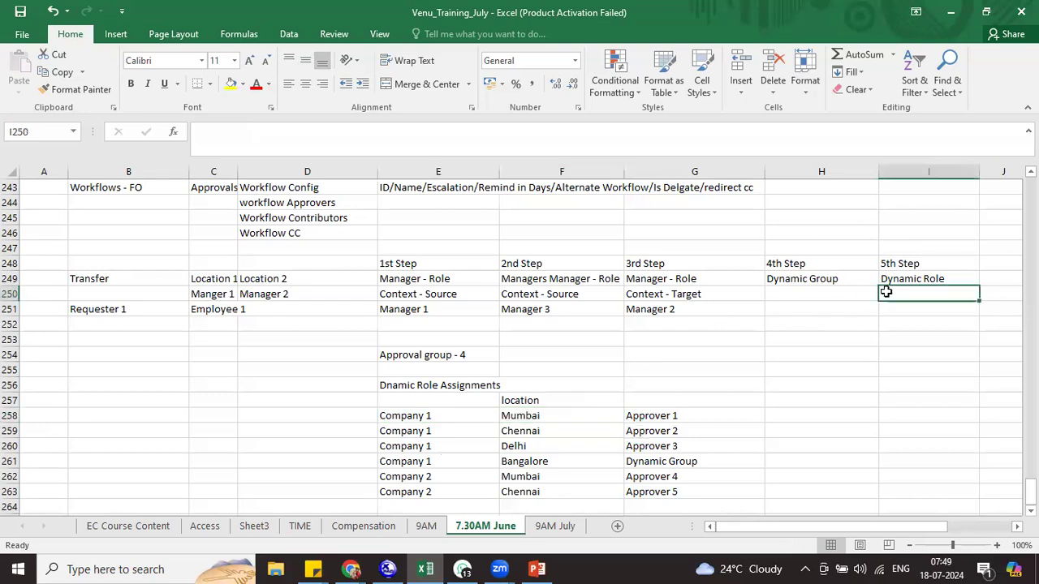
left_click(407, 459)
left_click_drag(502, 444, 677, 462)
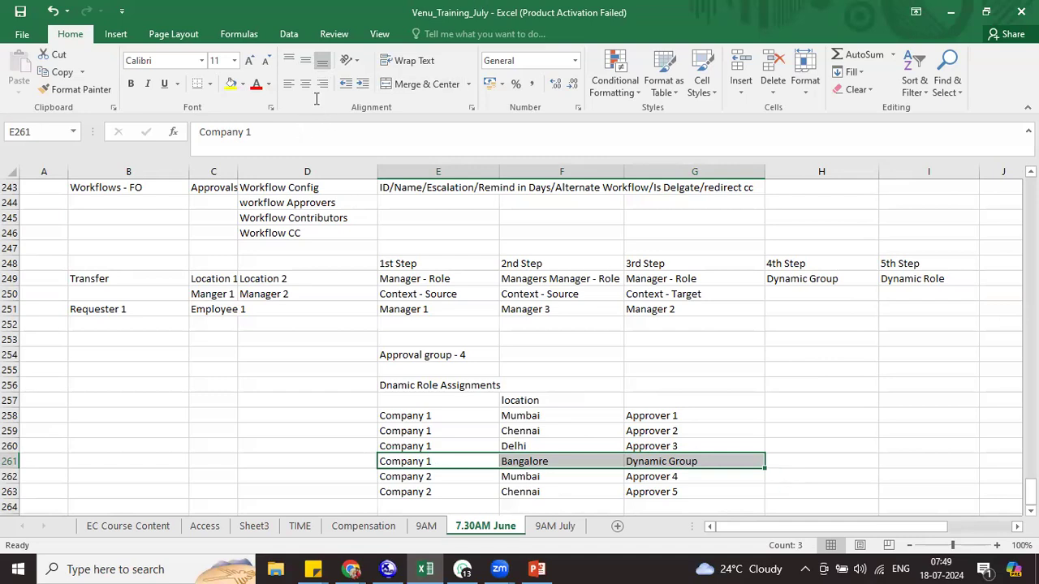
left_click(680, 136)
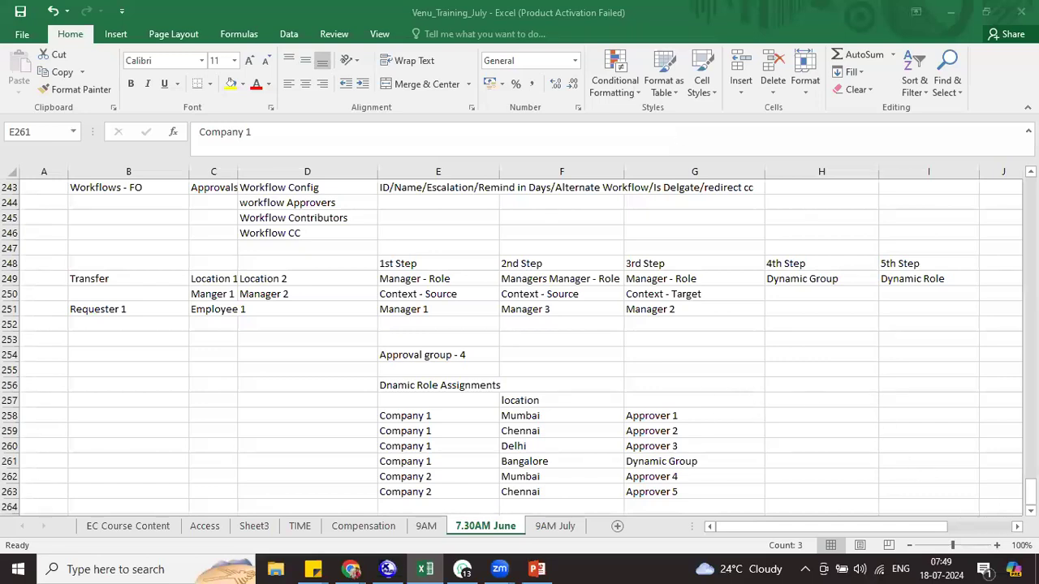
left_click(1016, 526)
left_click(944, 259)
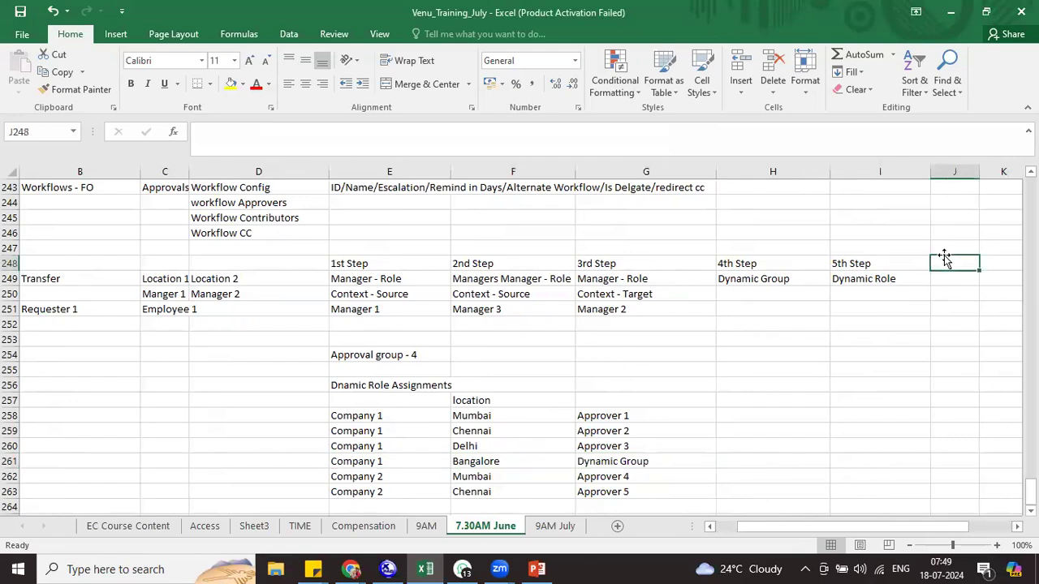
Enter '6th Step' in J248 with 'Position' as its approver in J249
type("6th")
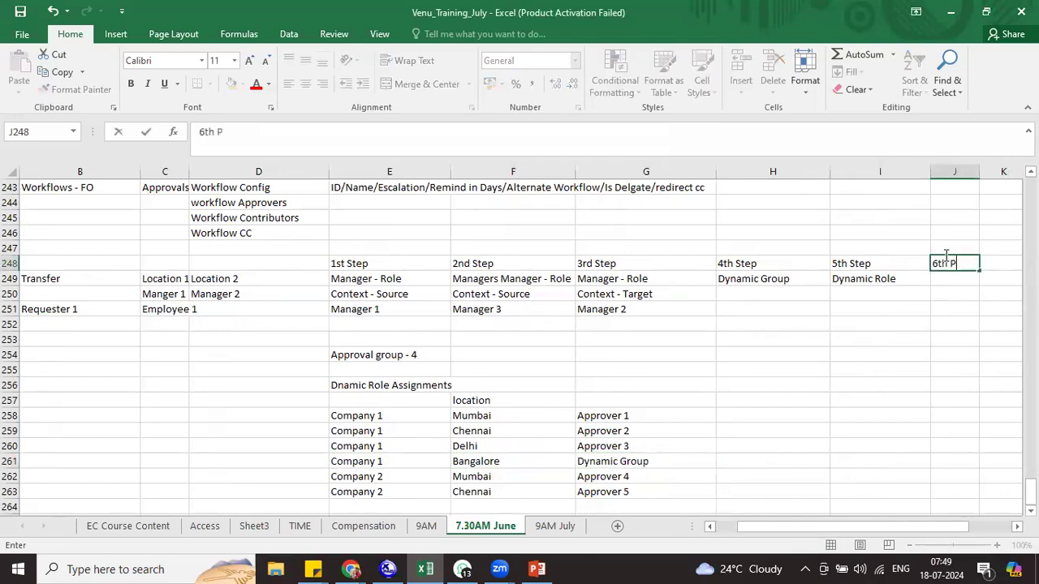
type(" Step")
key("Return")
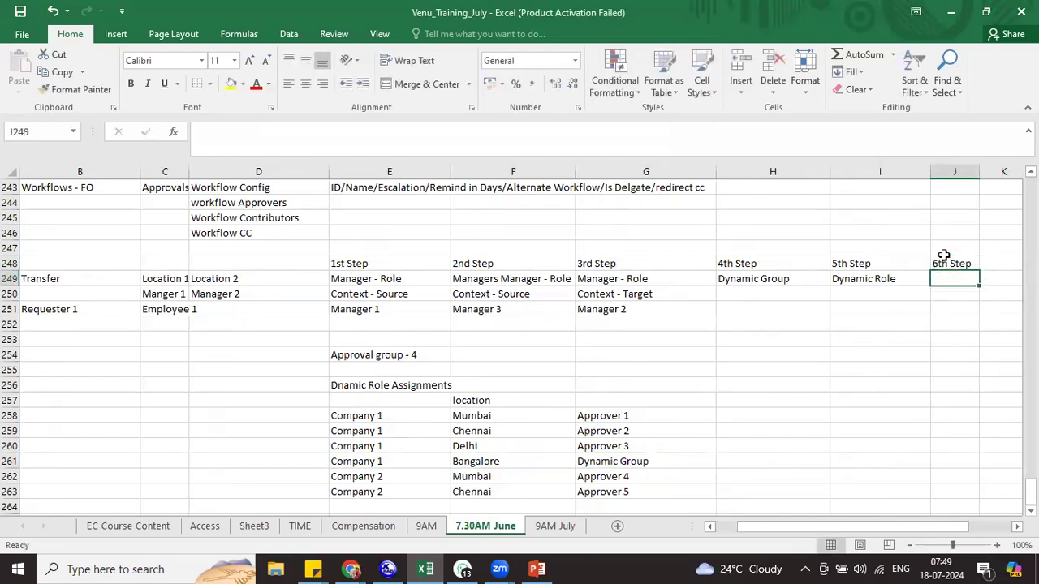
type("Position")
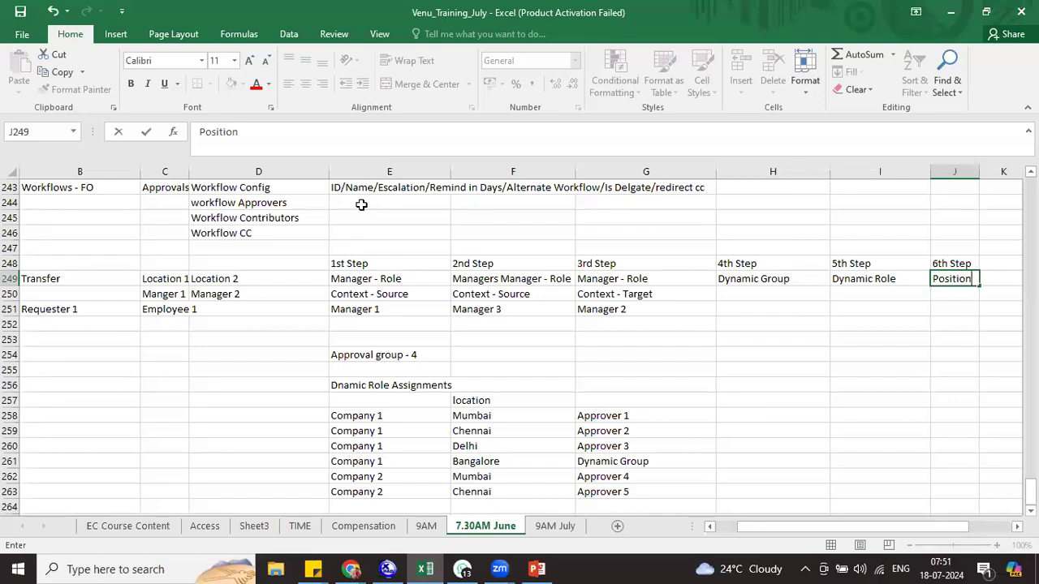
left_click(197, 203)
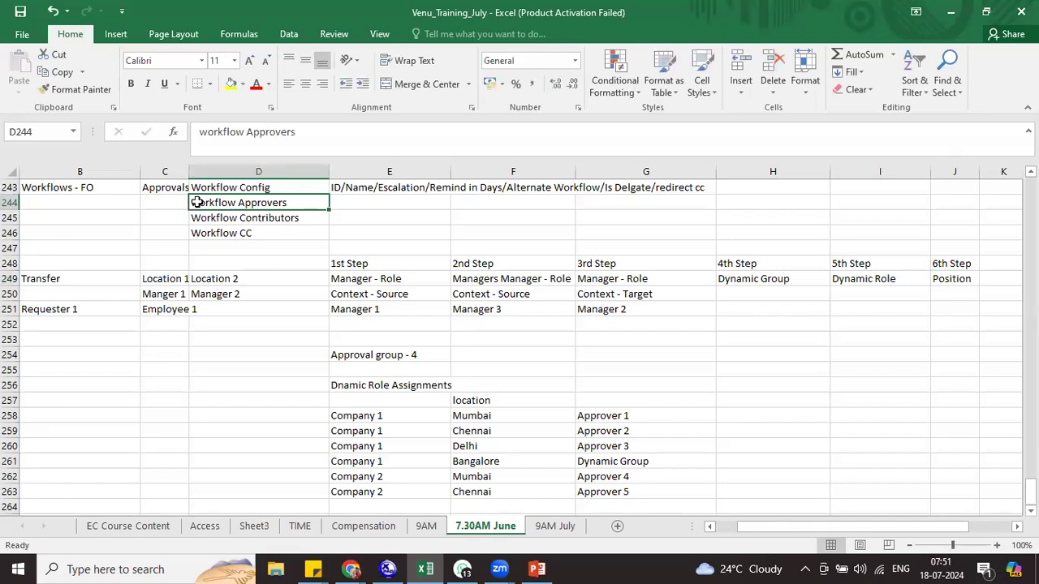
left_click(379, 307)
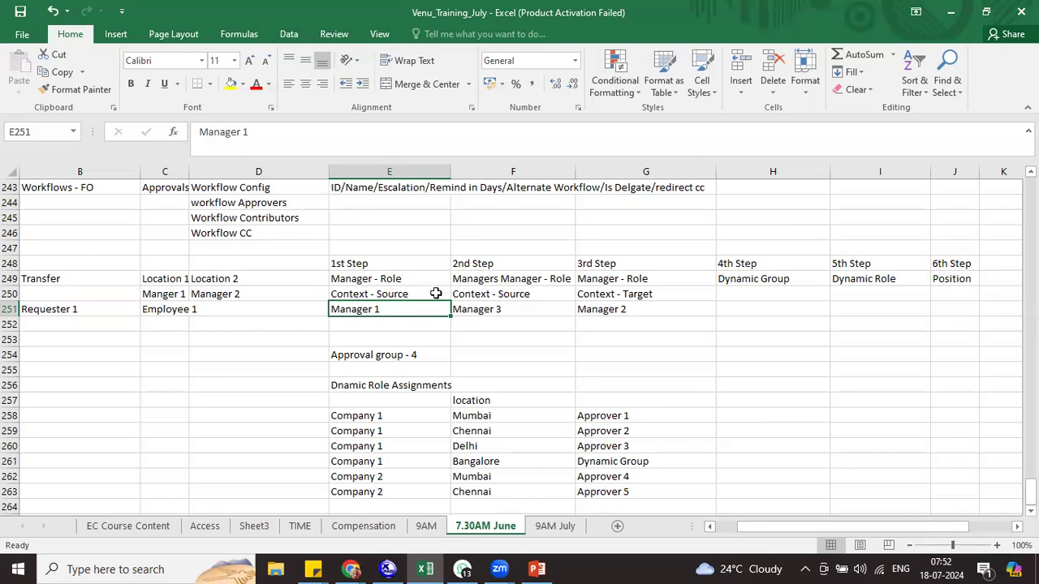
Add 'No Approver behavior' in E252 below Manager 1, then review Manager 3 and Workflow CC
left_click(378, 321)
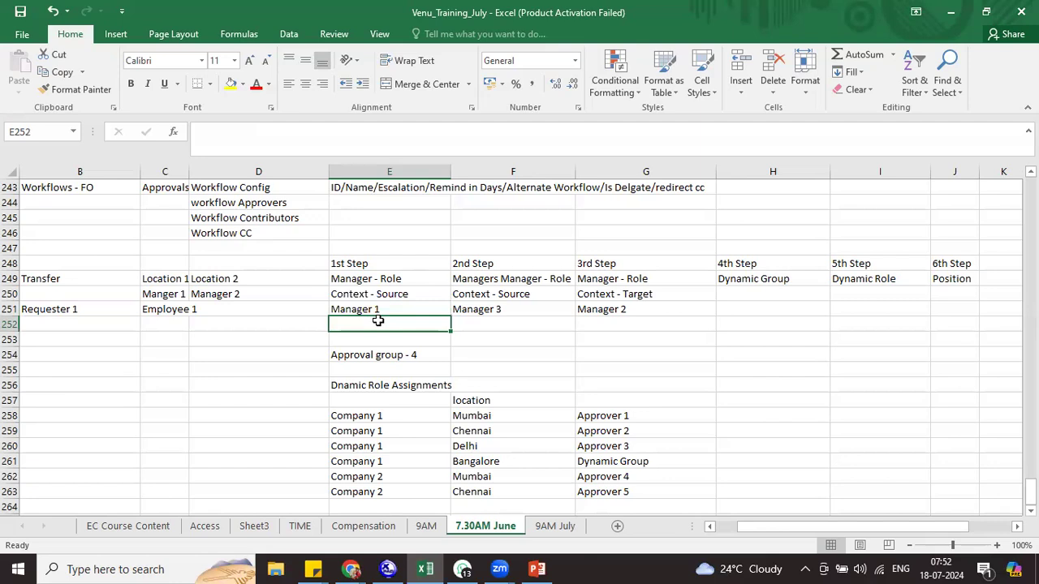
type("No Approver behavior")
left_click(431, 311)
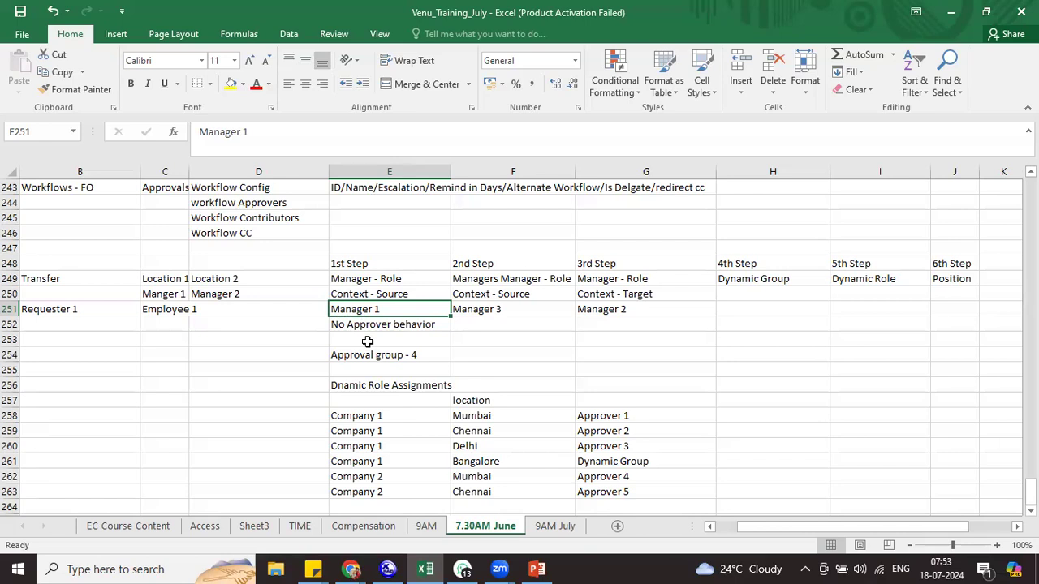
left_click(495, 309)
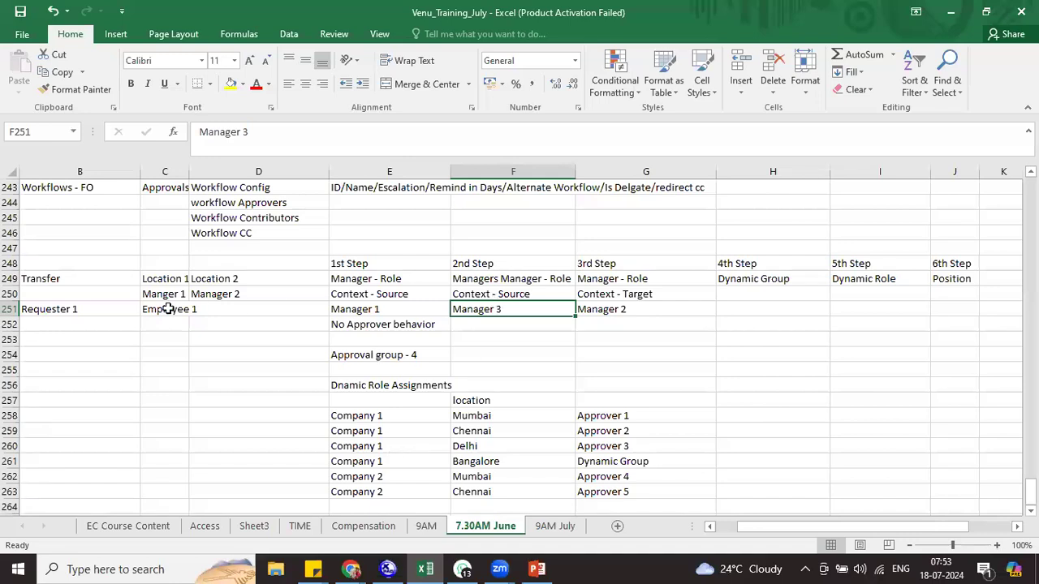
left_click(232, 232)
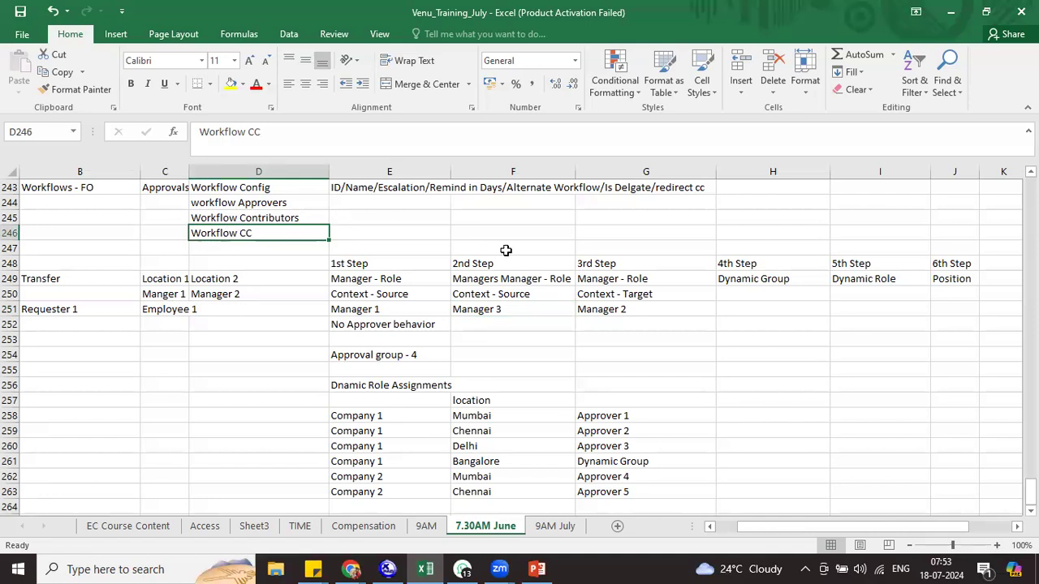
Review the Workflow Contributors entry, then scroll down to the empty rows below row 263
left_click(274, 213)
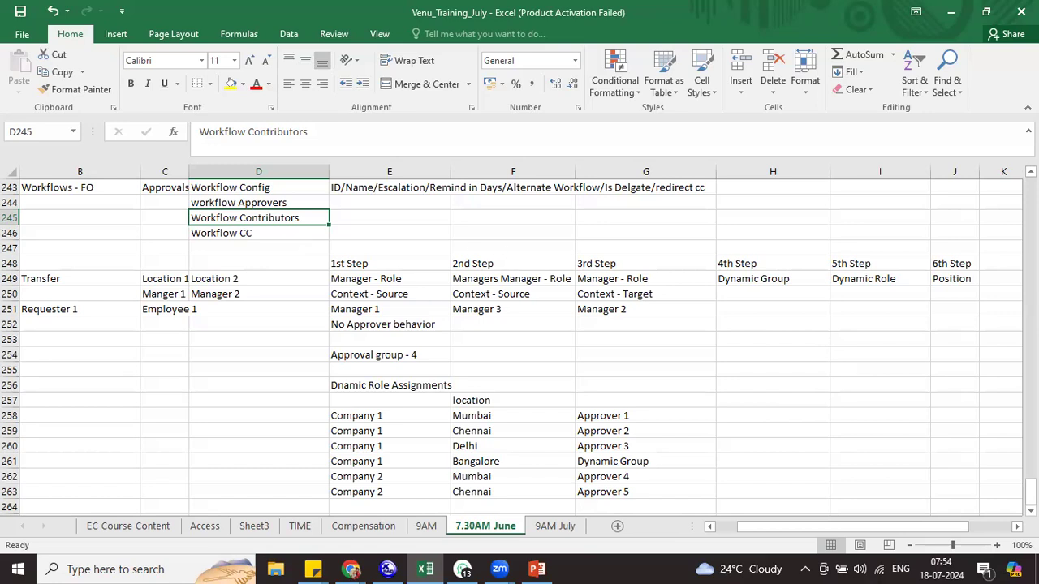
left_click(1031, 511)
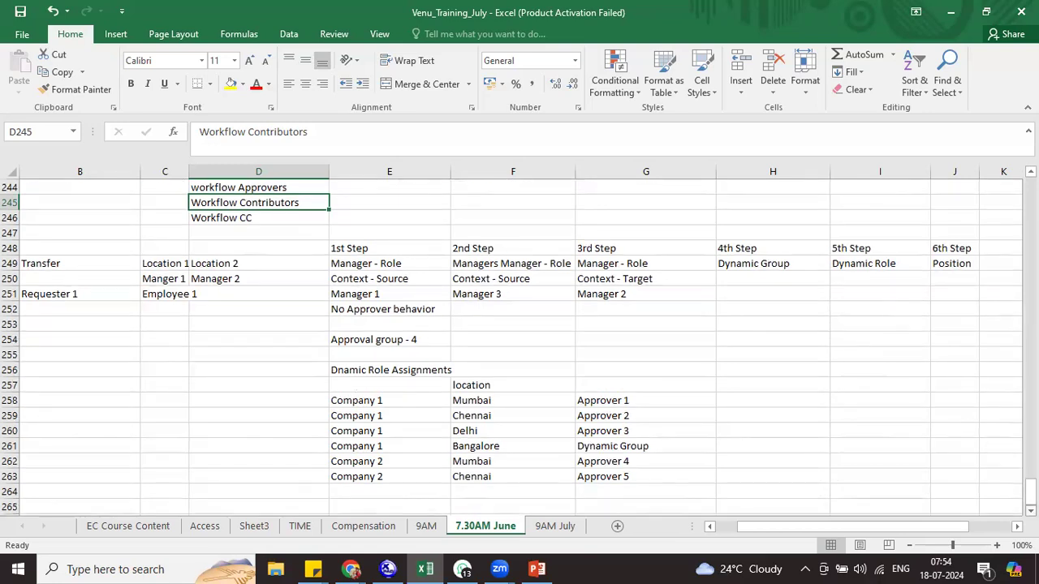
left_click(1030, 511)
left_click(1031, 510)
left_click(1031, 510)
left_click(1030, 510)
left_click(1030, 510)
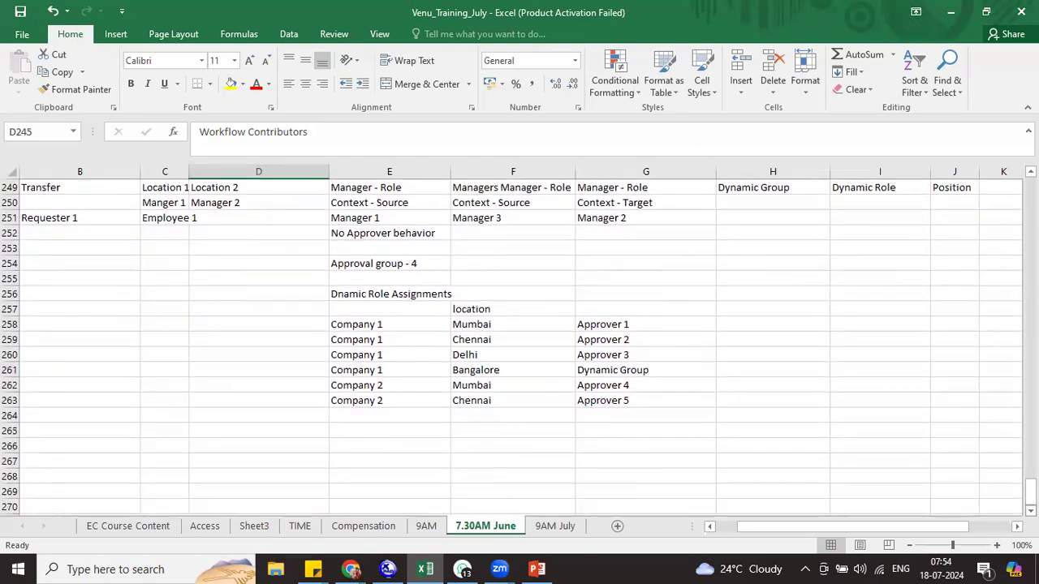
left_click(1030, 511)
left_click(1031, 511)
left_click(1030, 511)
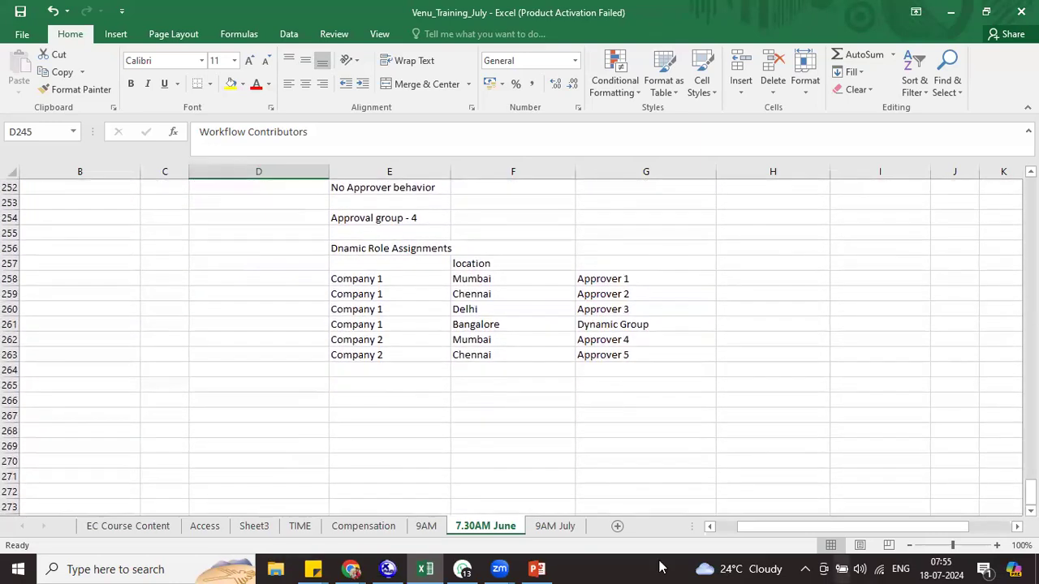
Add setup step '1. Create Escalation' with 'Manage Data' in the cell beside it
left_click(359, 398)
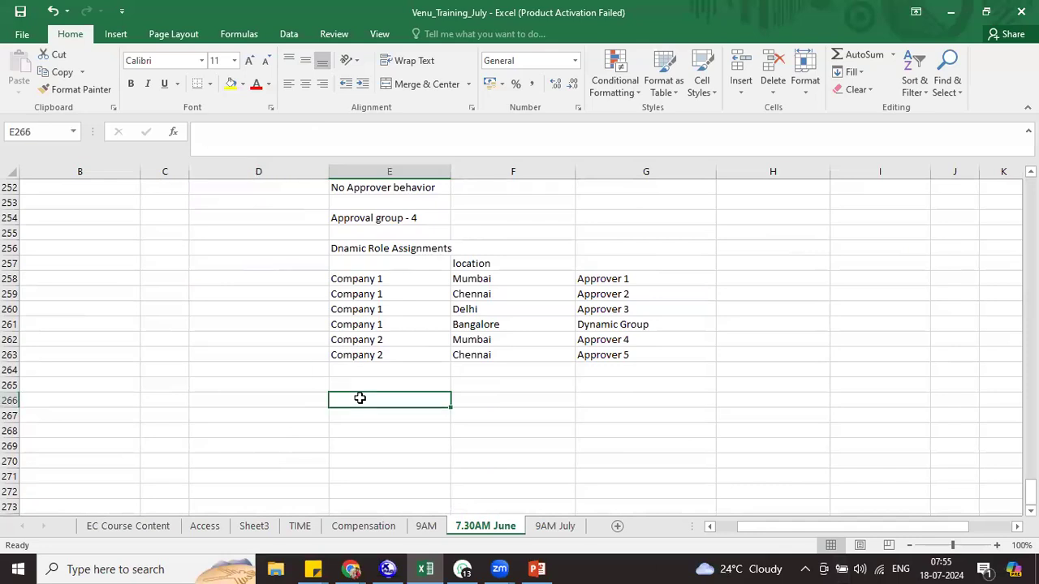
right_click(360, 399)
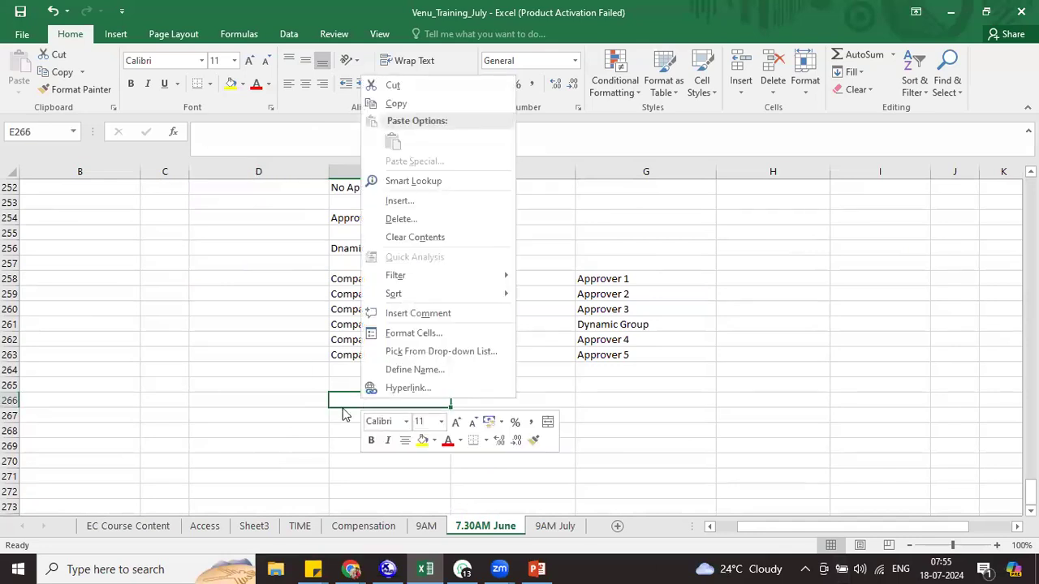
left_click(344, 399)
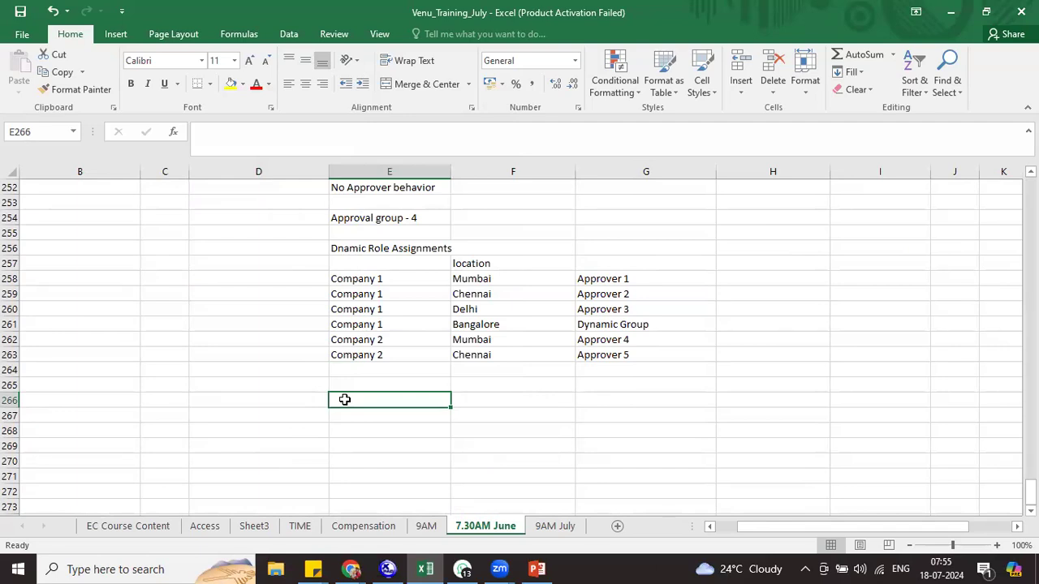
type("1. Create")
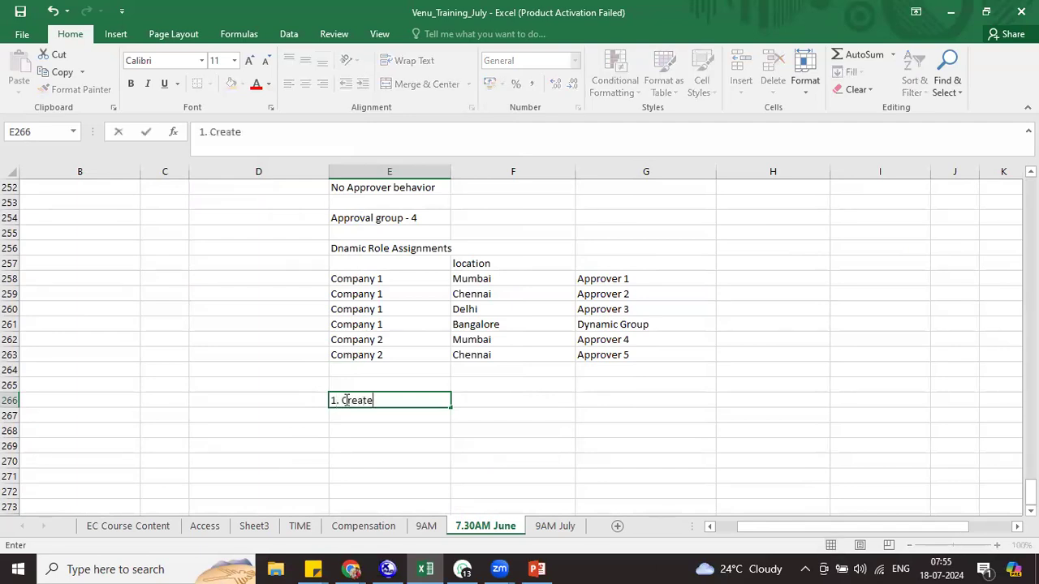
type(" Escalation")
key("ctrl+Return")
key("Tab")
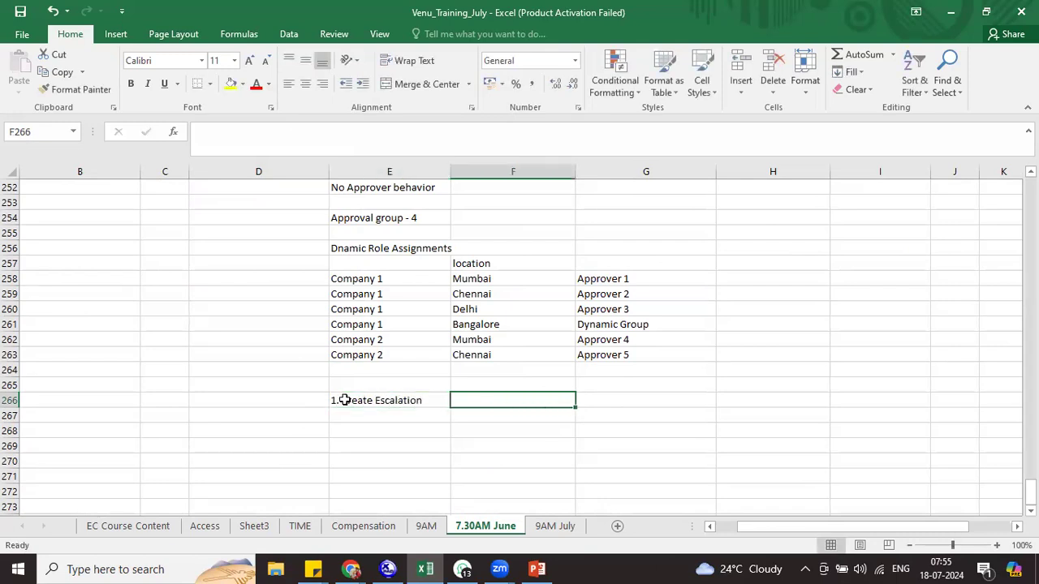
type("Man")
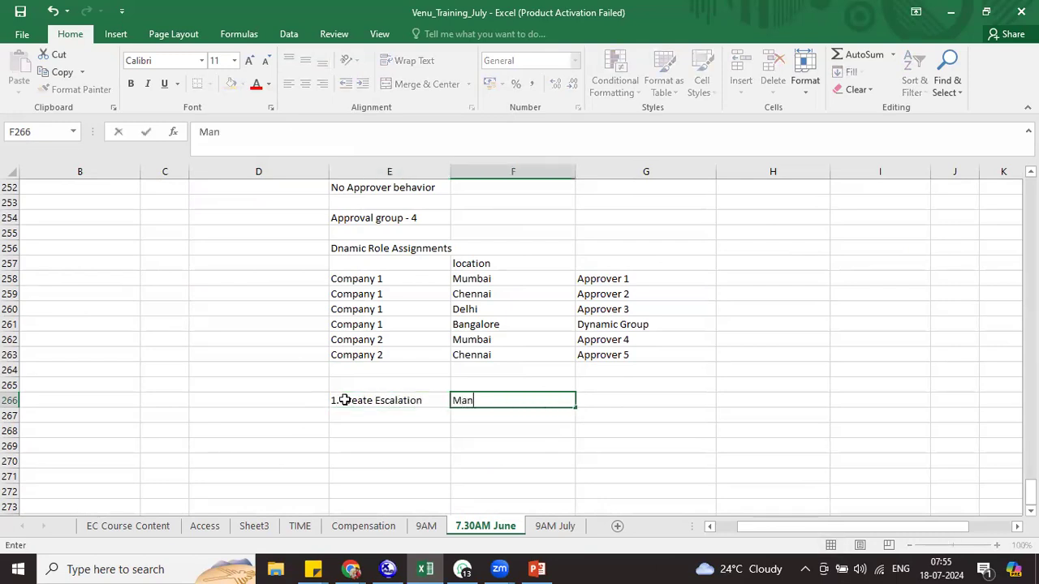
type("age Data")
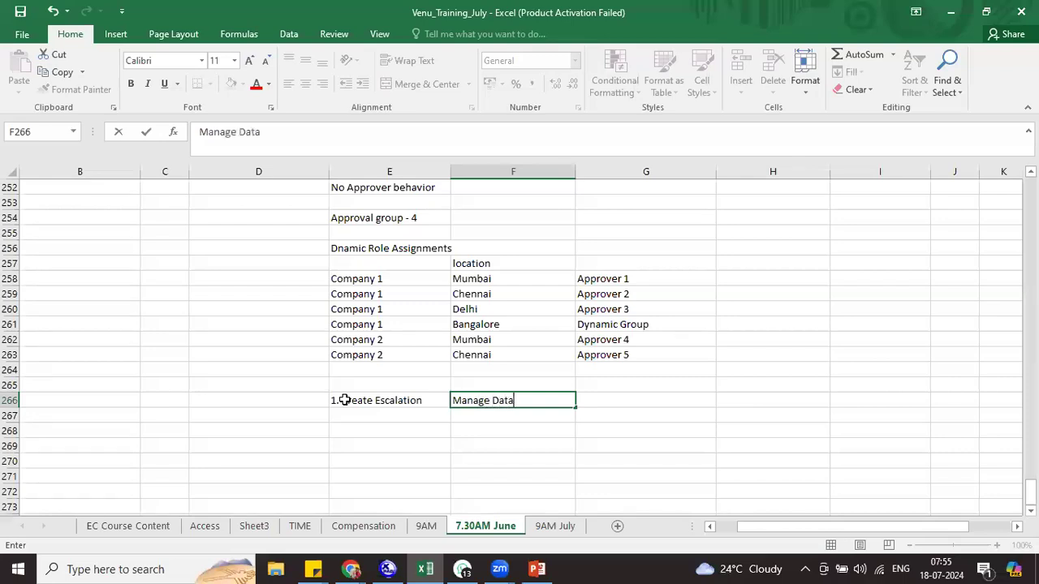
key("Return")
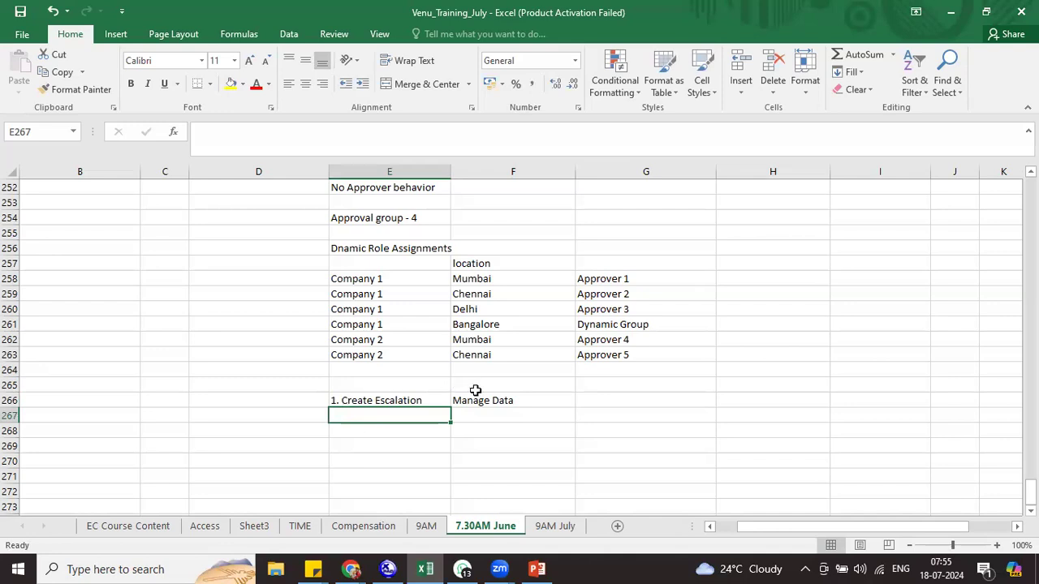
Add setup step '2. Create Dynamic Group' with 'Manage Workflow Group' beside it
type("2.")
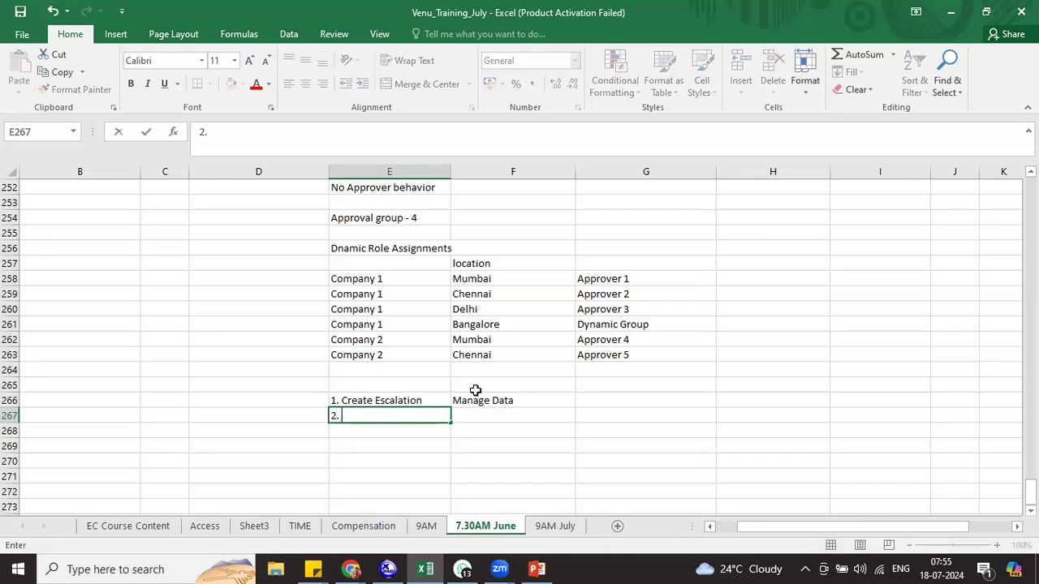
type(" Create Dyna")
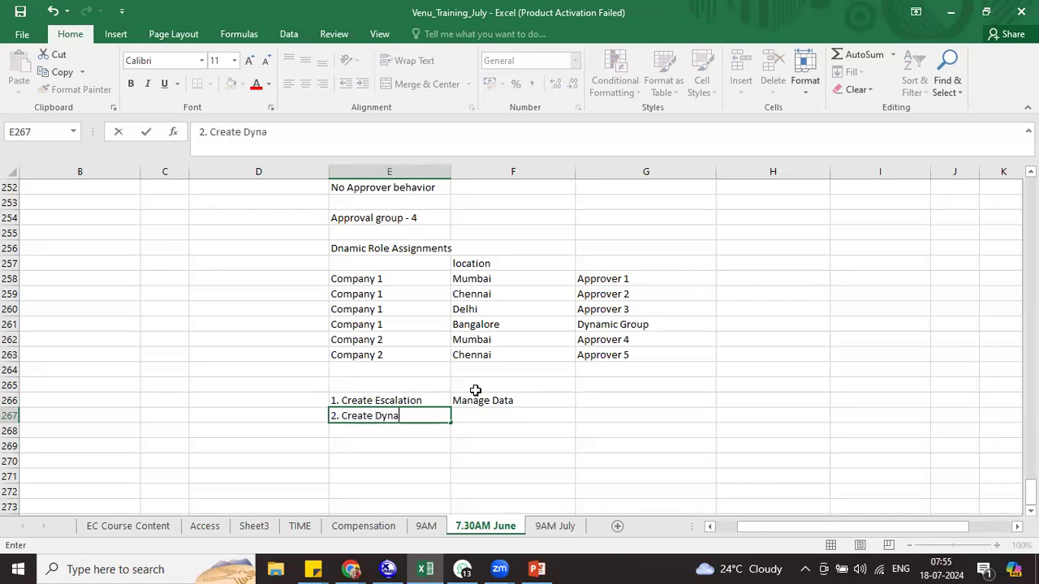
type("mic Group")
key("Tab")
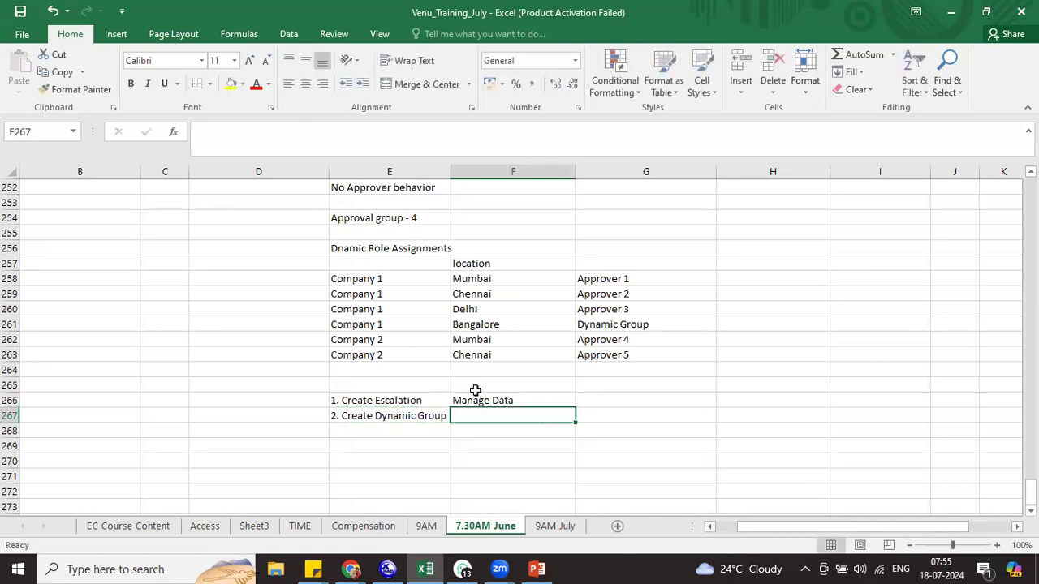
type("Manage ")
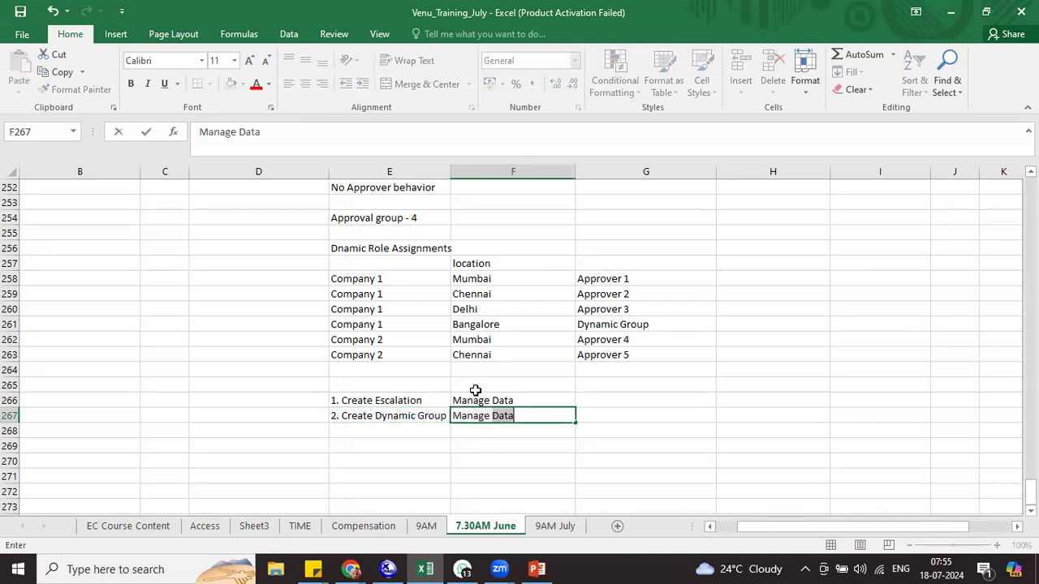
type("Workflow")
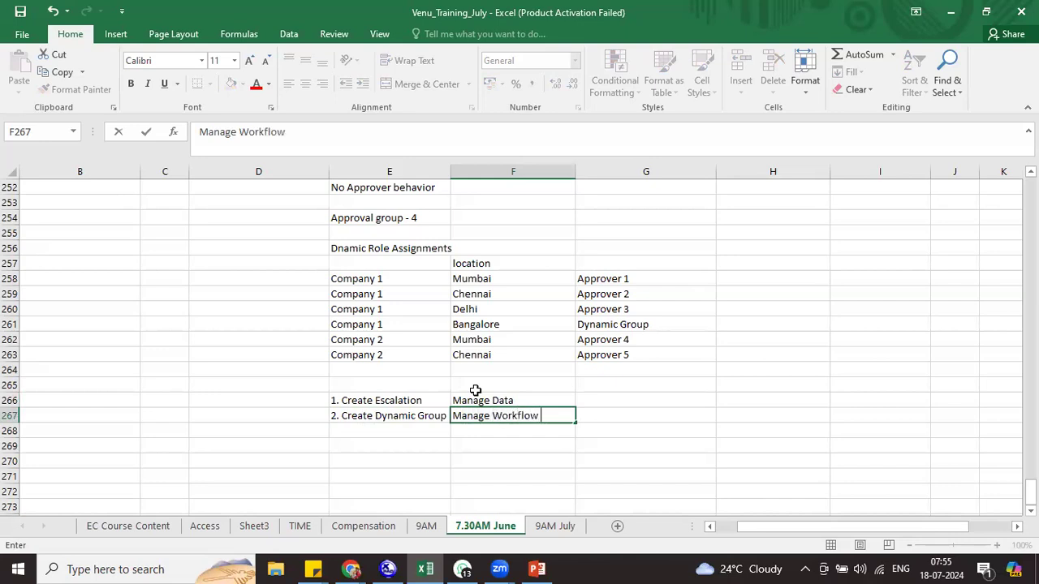
type(" Group")
key("Return")
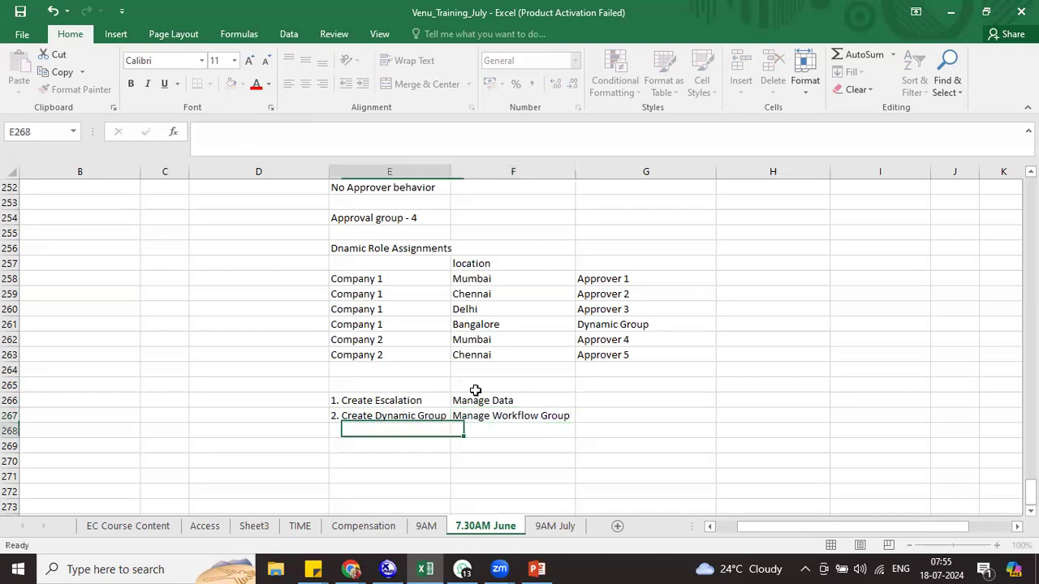
Enter step 3 Create Dynamic Role via Manage Org Pay & Job Structure, then step 4 Create Workflow
type("3.")
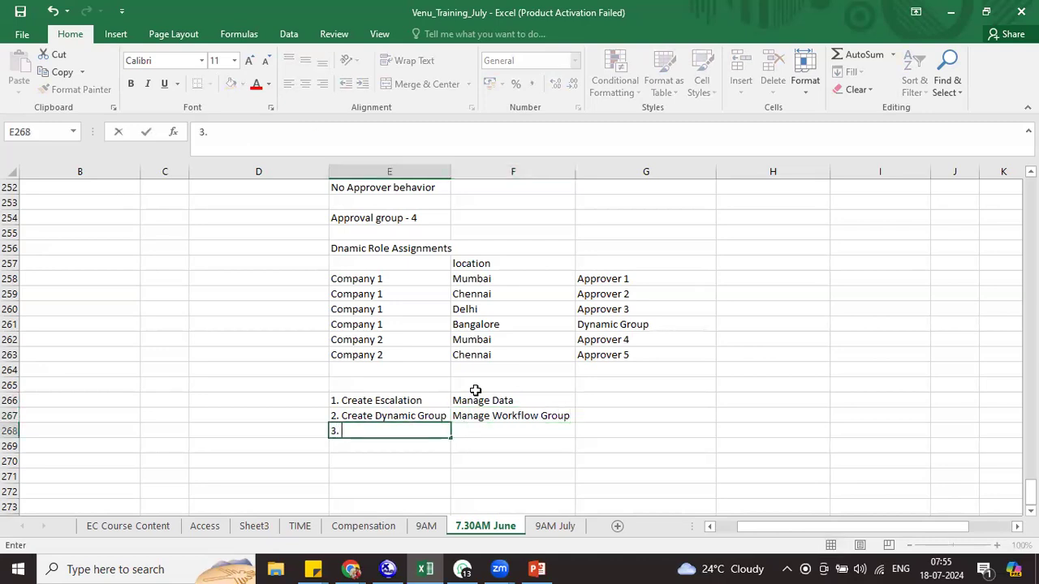
type(" Create Dynamic Role")
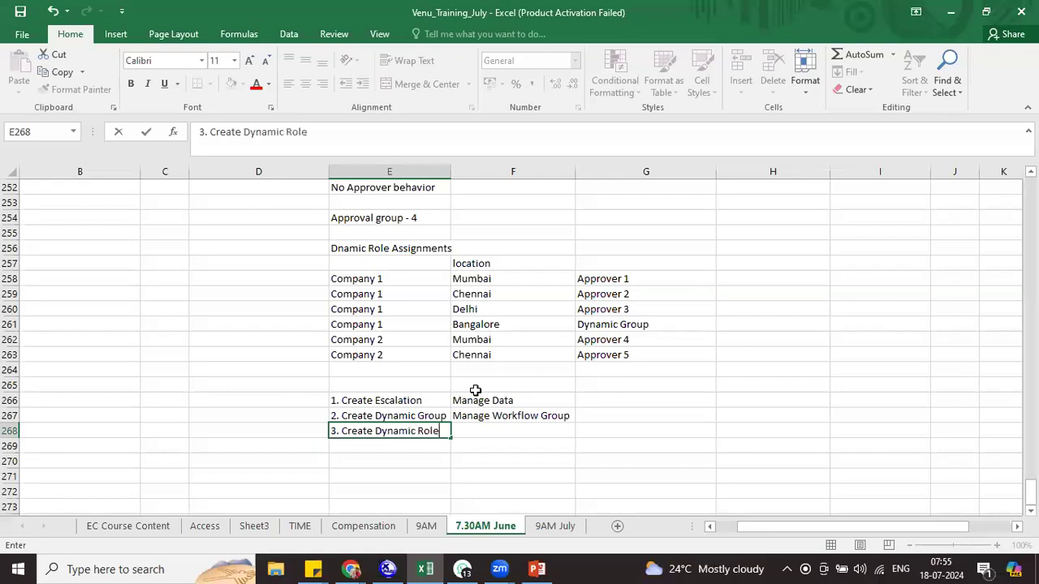
key("Tab")
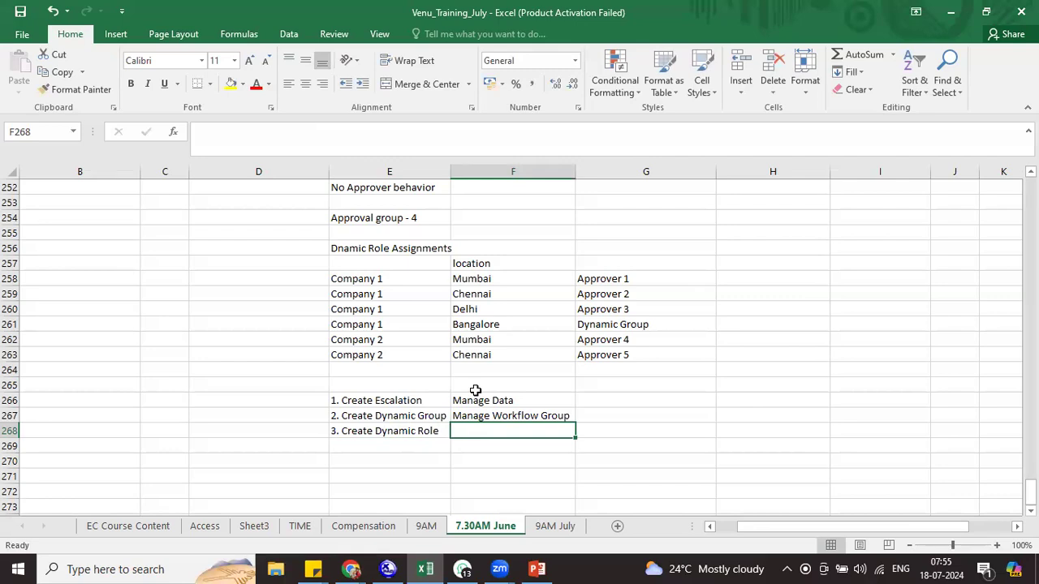
type("Manage")
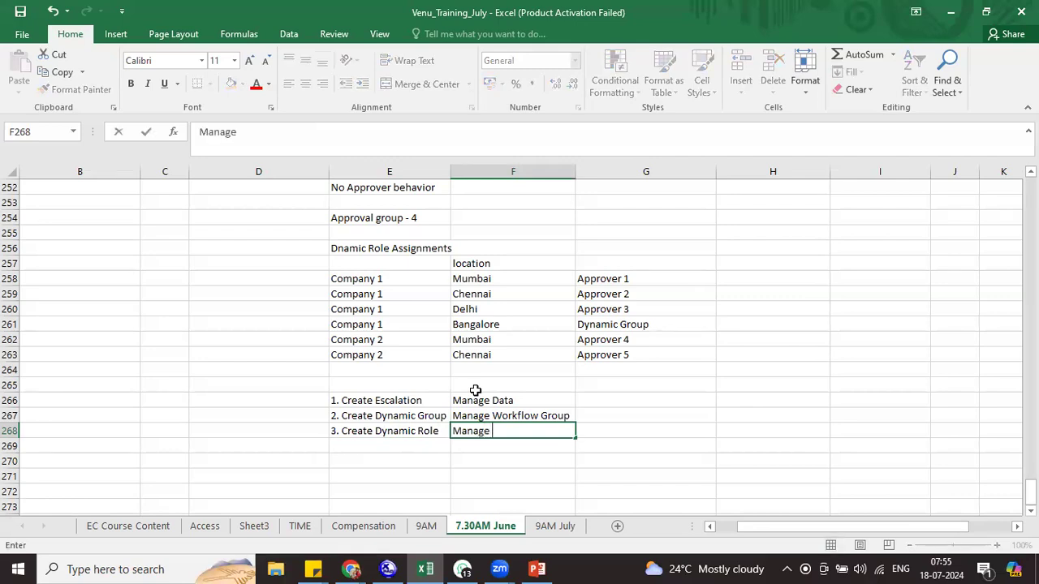
type(" Org Pay & Job St")
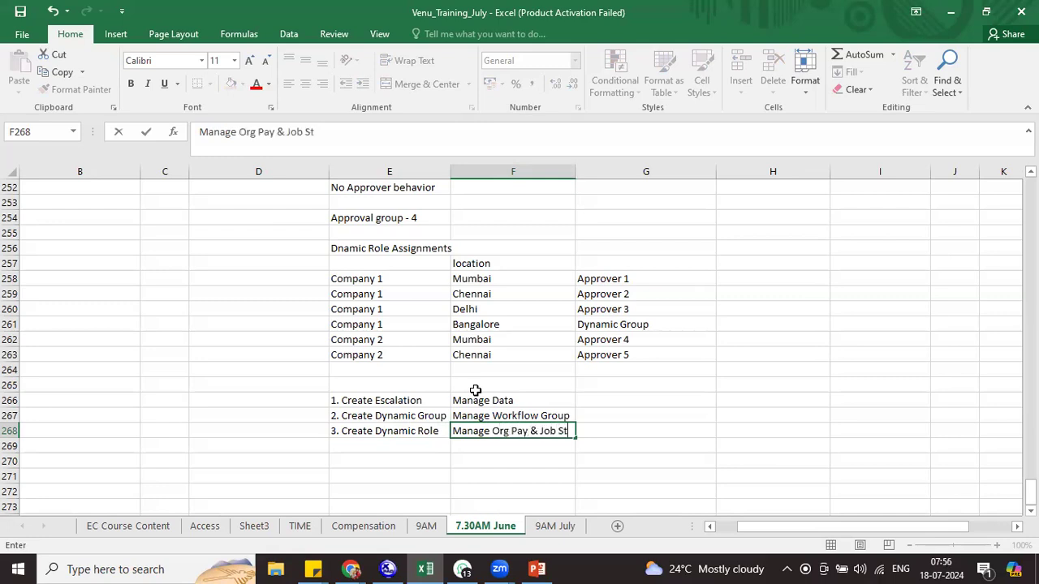
type("ructure")
key("Return")
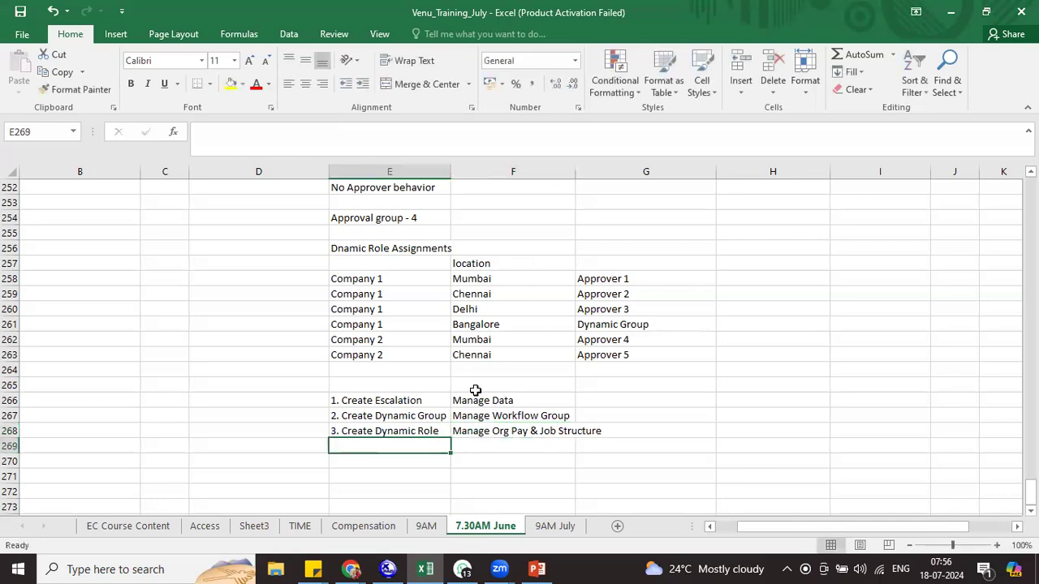
type("4. C")
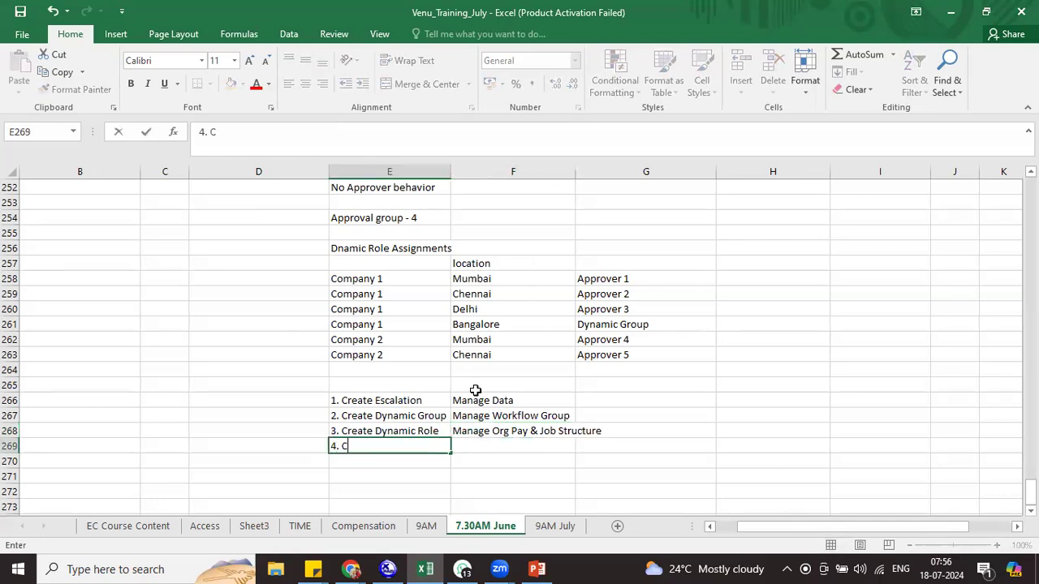
type("reate Wor")
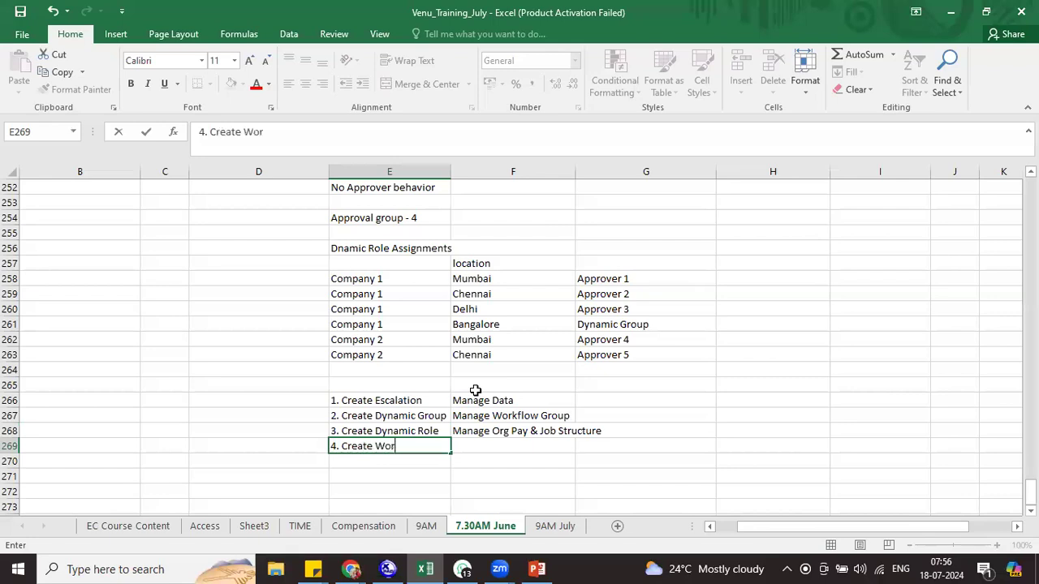
type("kflow")
key("Tab")
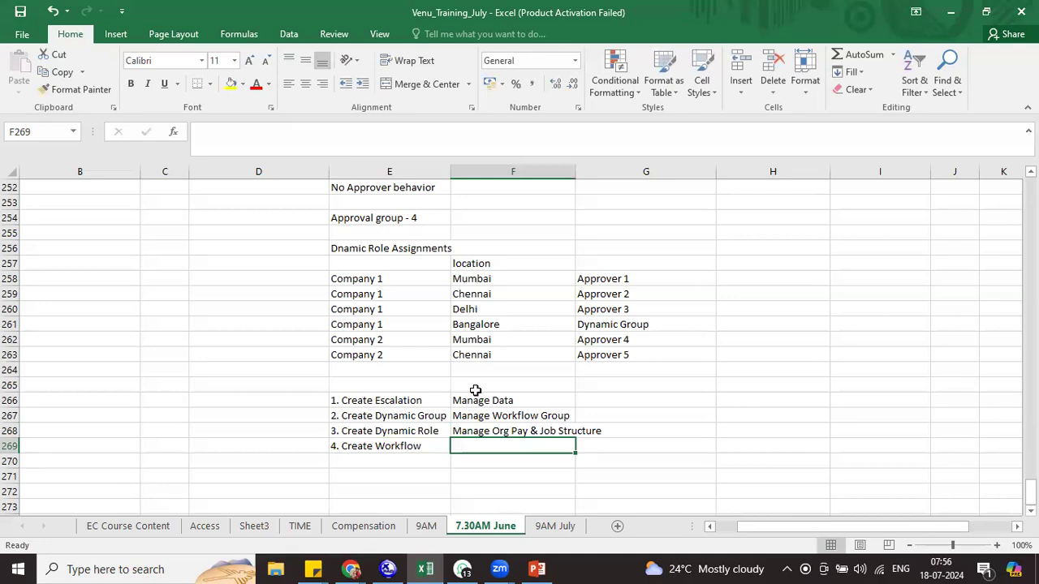
Fill Manage Org Pay & Job Structure down beside step 4 and select the list E265:F269
key("ctrl+f")
left_click(513, 454)
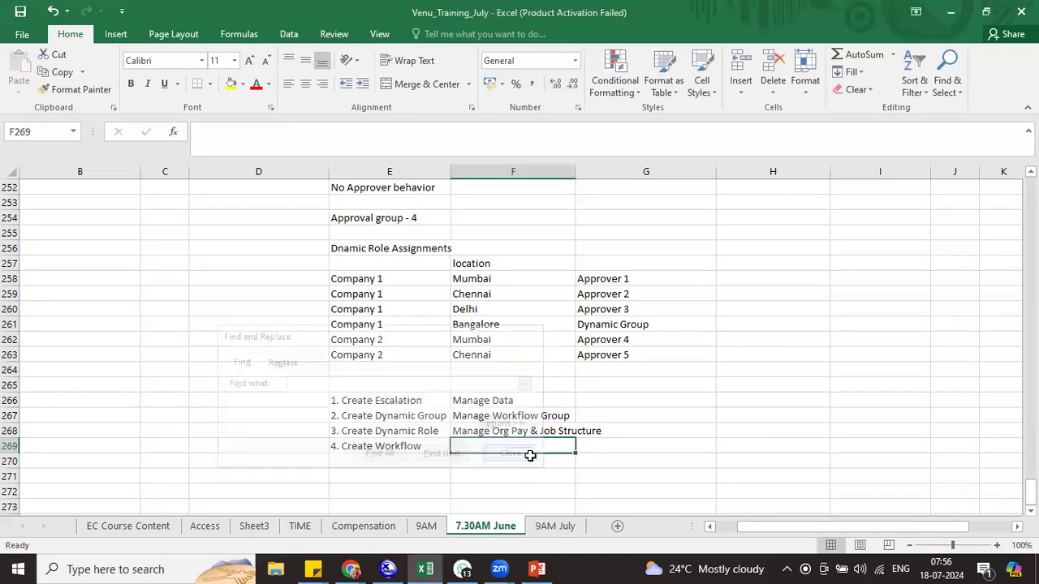
key("ctrl+d")
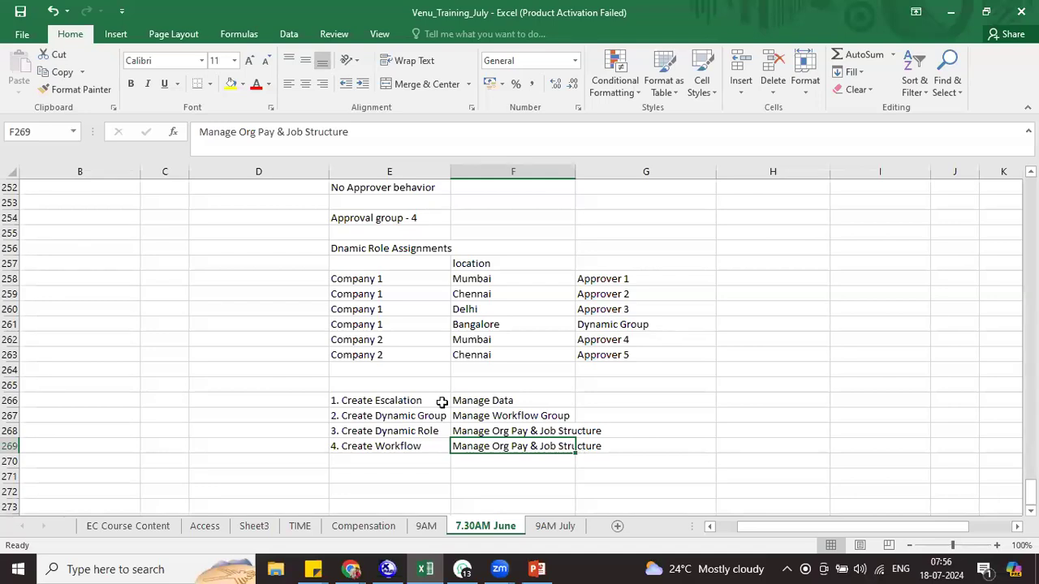
left_click_drag(409, 387, 519, 438)
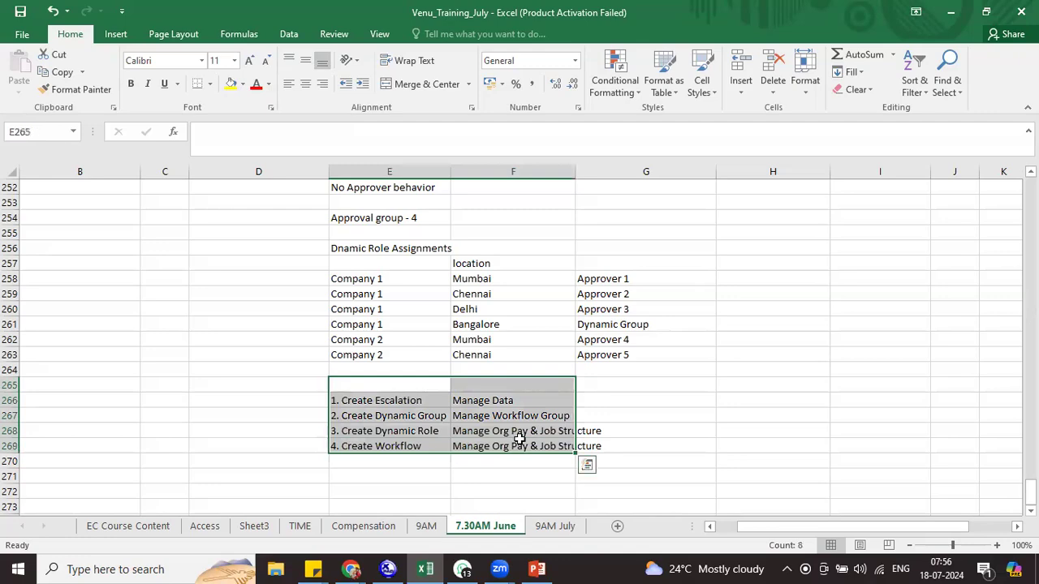
key("alt+Tab")
key("alt+Tab")
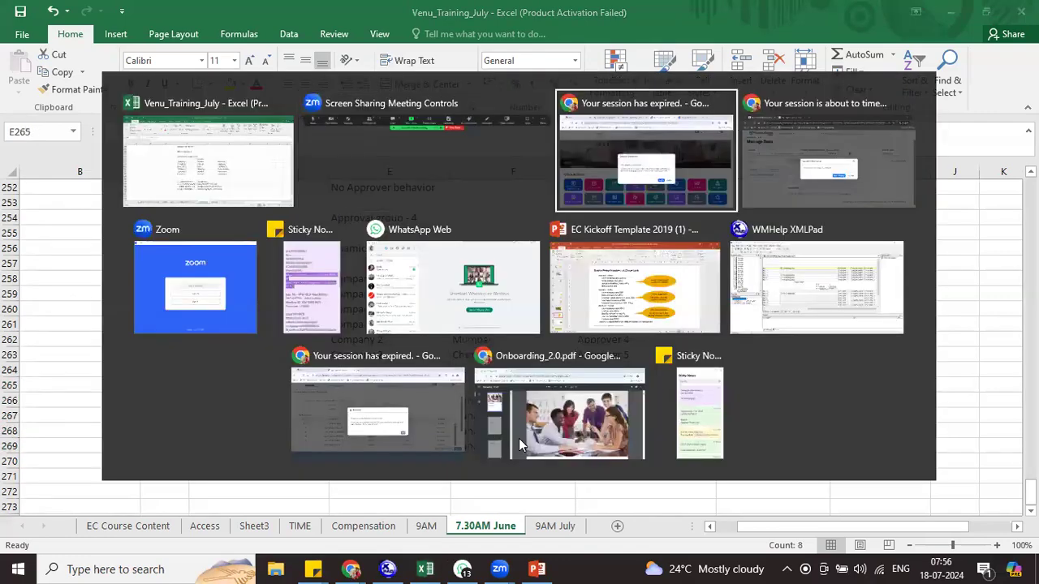
Dismiss the session timeout, sign back in, and open Manage Data from the header search
left_click(622, 396)
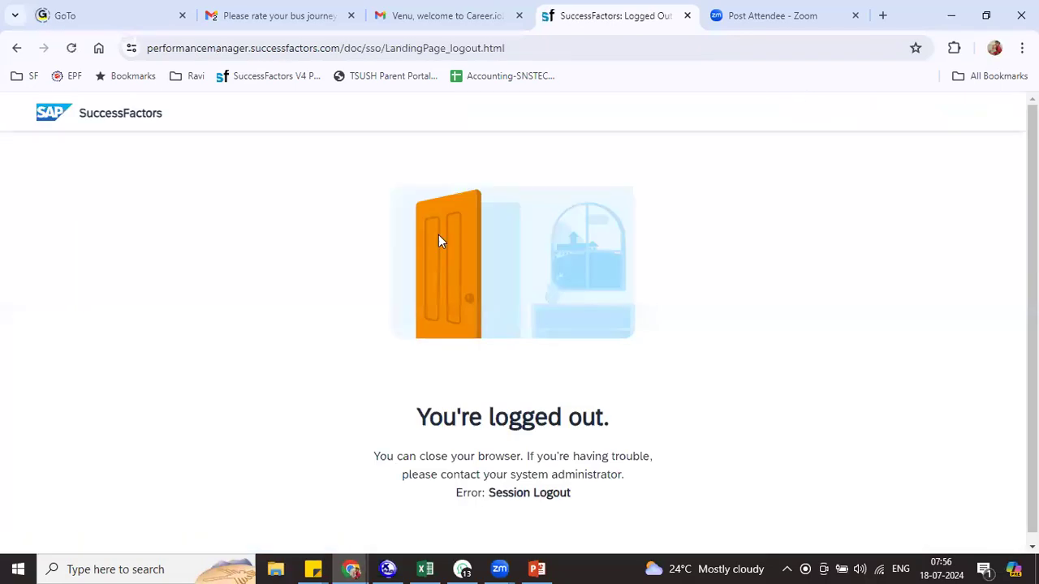
left_click(17, 48)
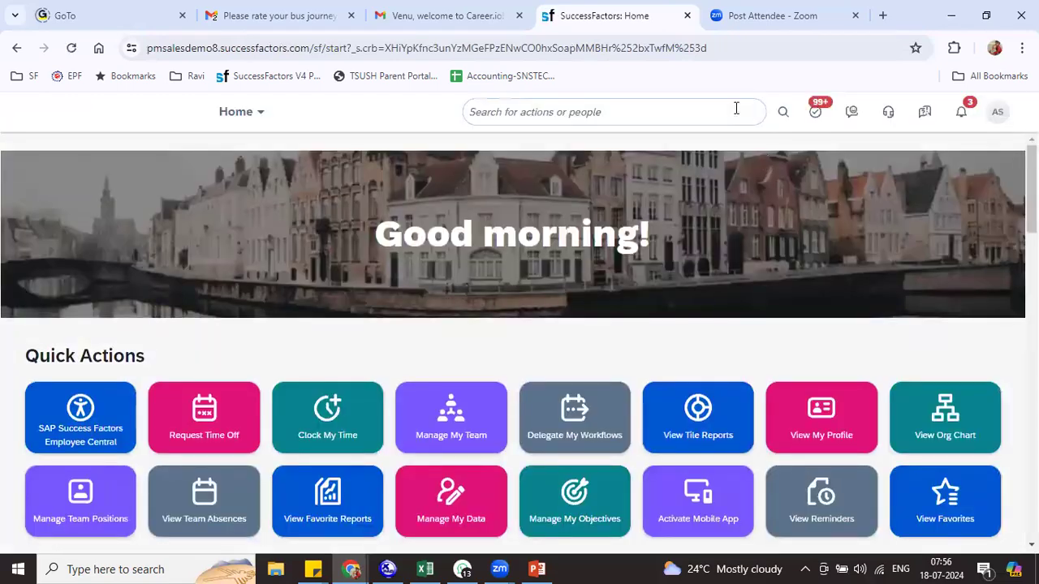
left_click(730, 111)
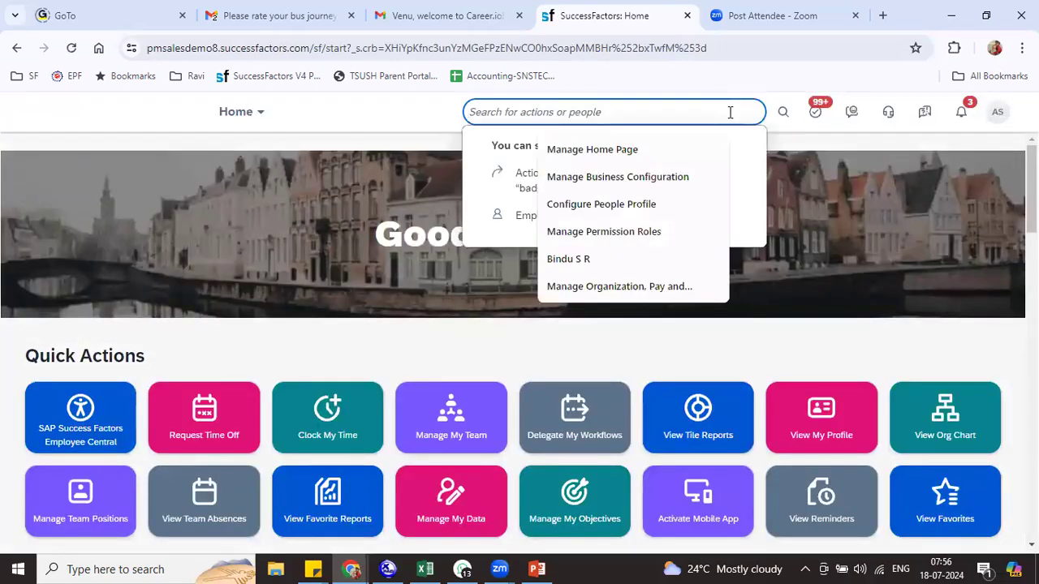
type("man data")
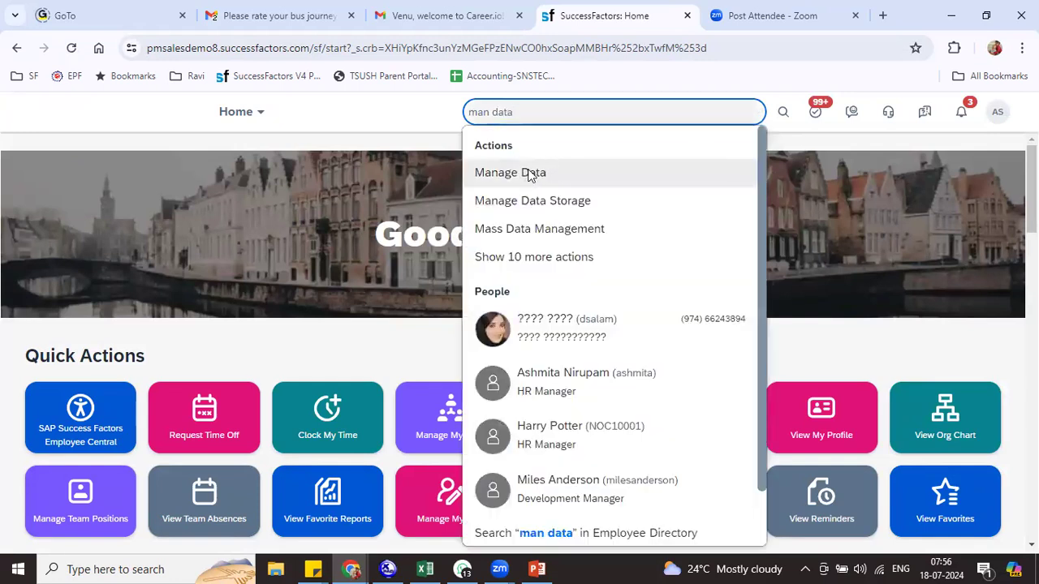
left_click(535, 172)
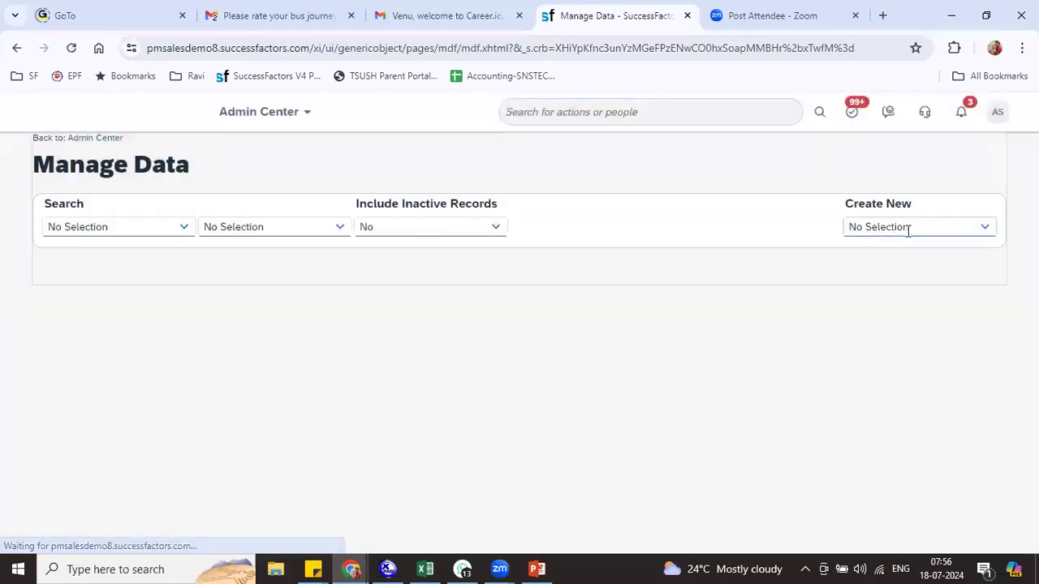
Start a new Escalation record from Create New
left_click(898, 227)
type("sca")
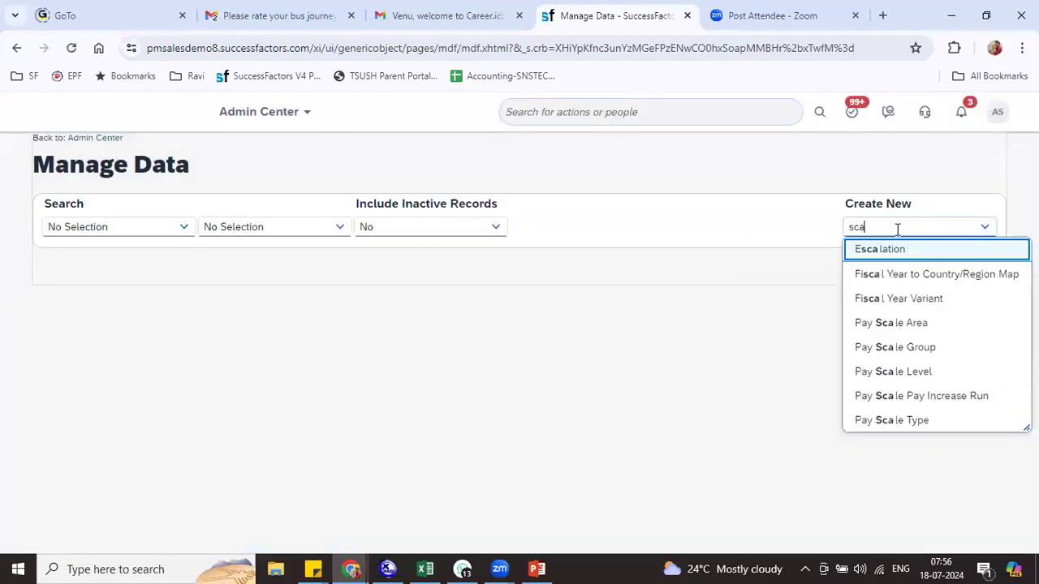
left_click(892, 253)
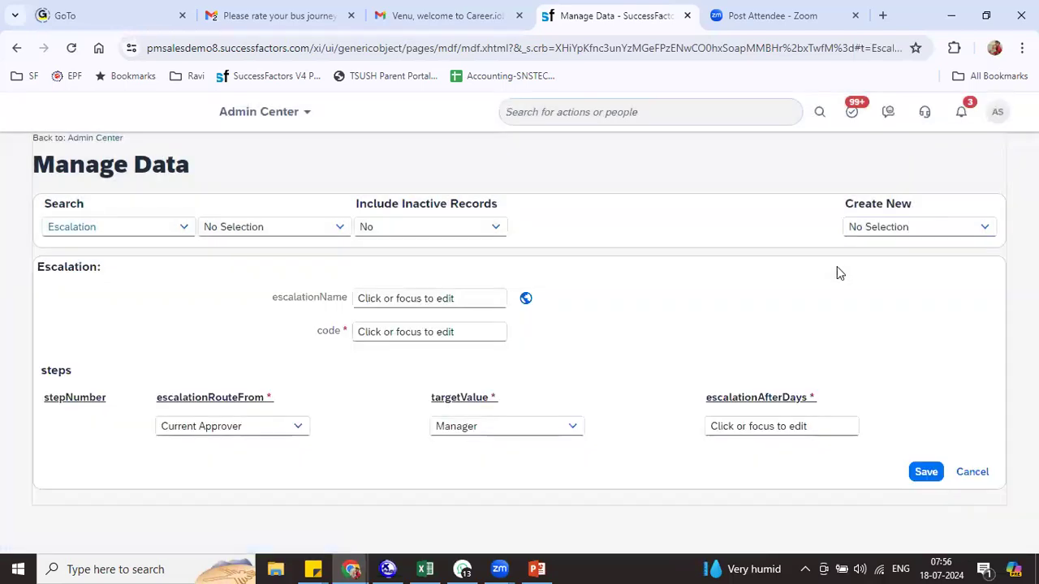
Name the escalation RIL_ESCALATION with code RIL001
left_click(412, 297)
type("R")
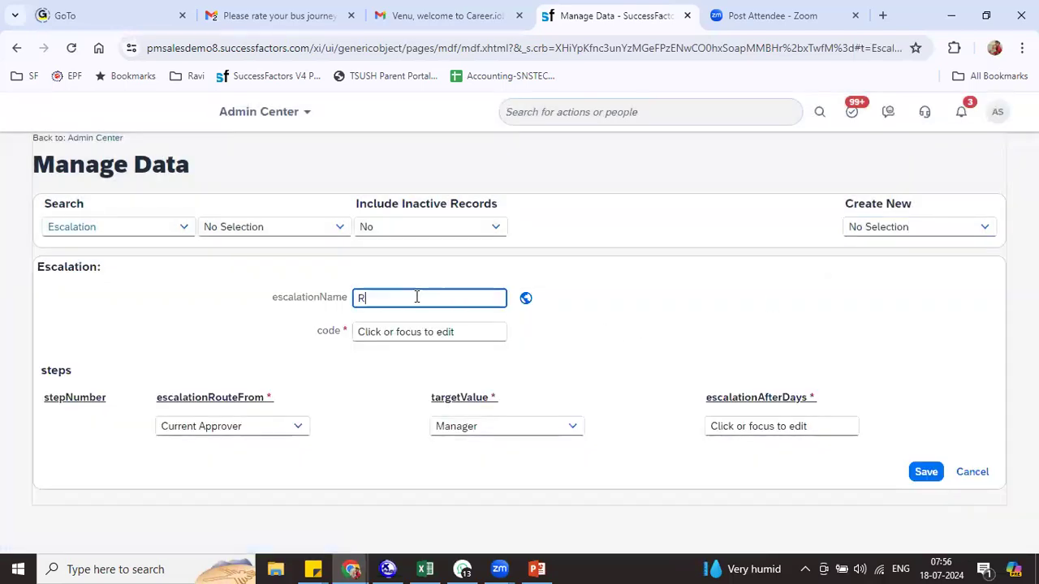
type("IL_ESCALATION")
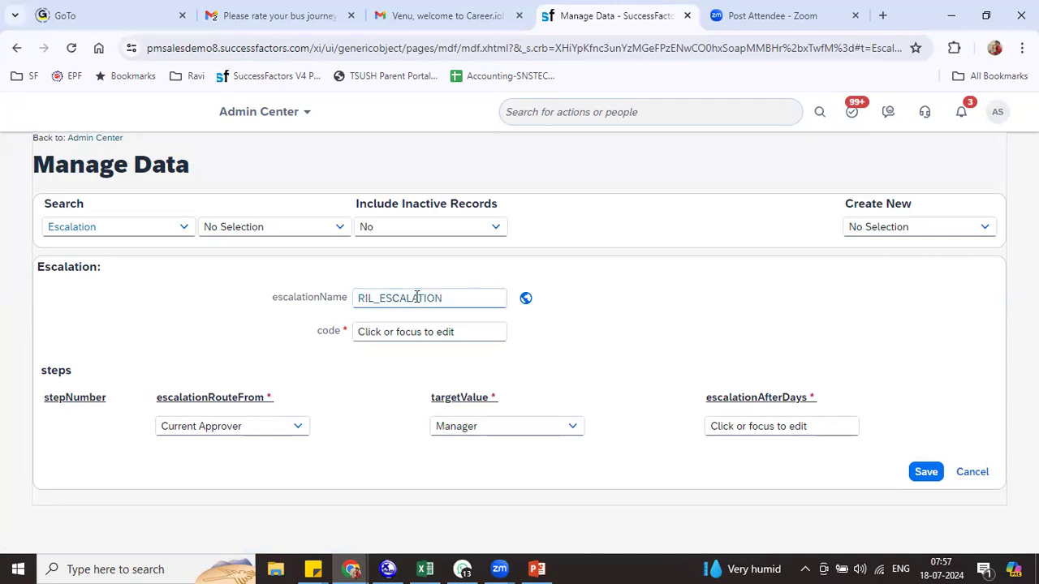
left_click(392, 332)
type("RIL")
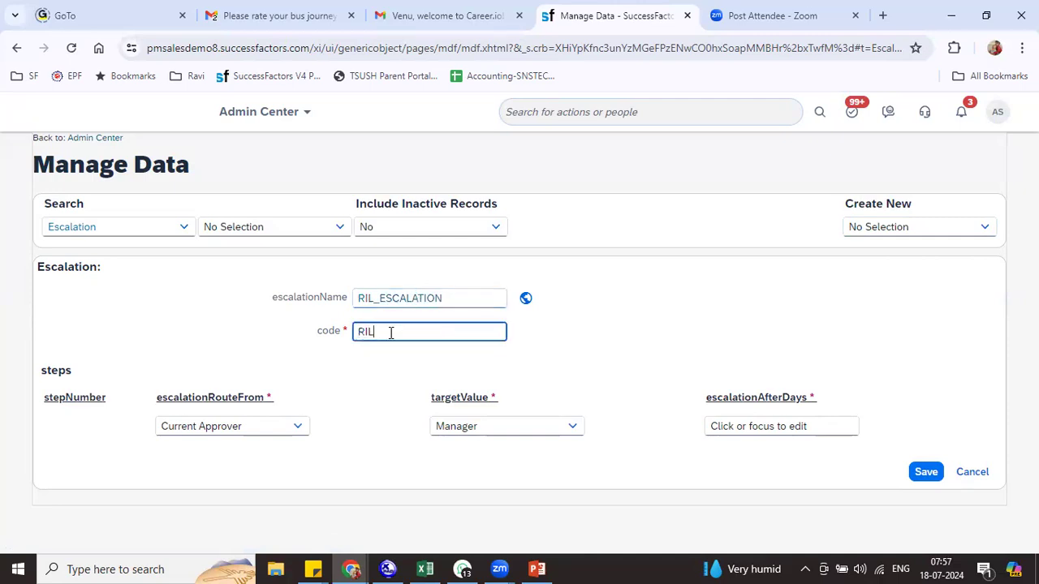
type("001")
key("Tab")
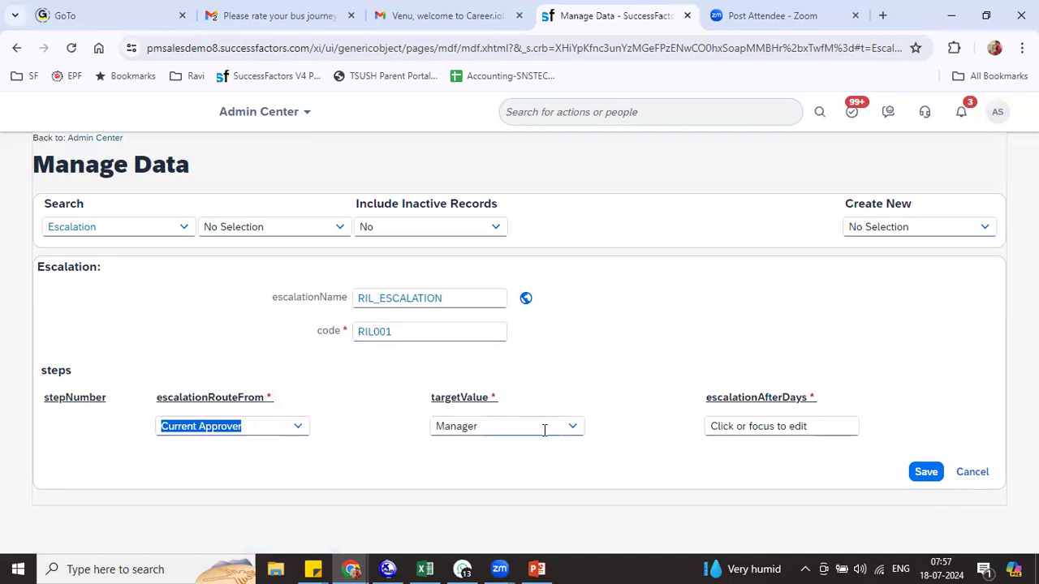
Keep Manager as the step's target and escalate after 6 days
left_click(571, 427)
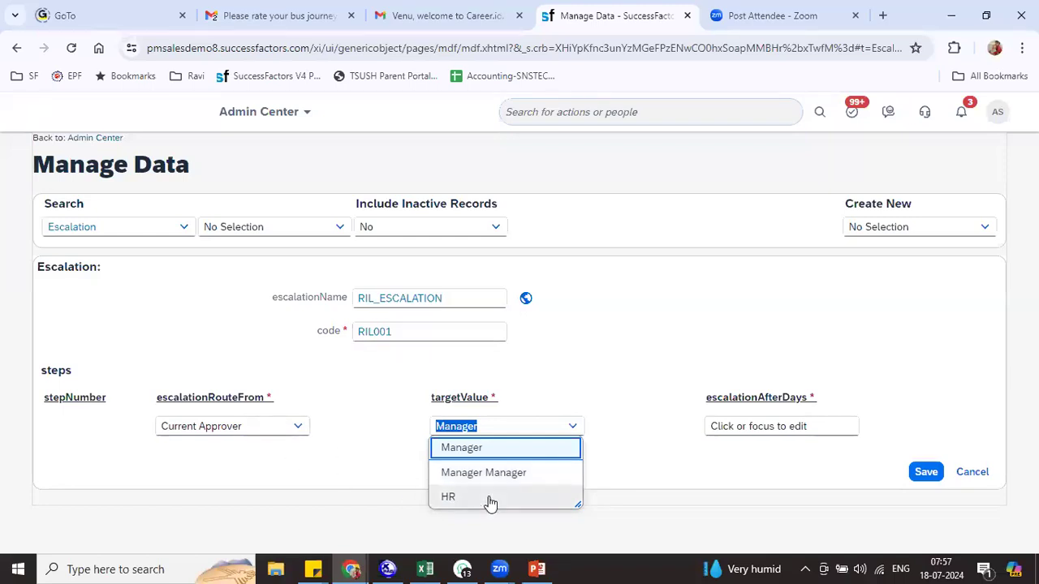
left_click(686, 436)
left_click(724, 430)
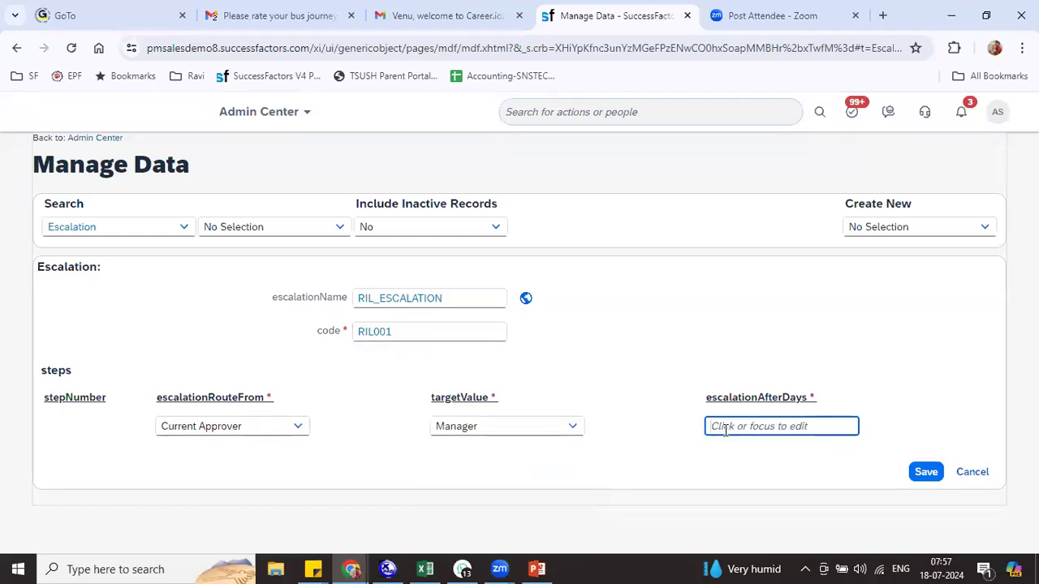
type("6")
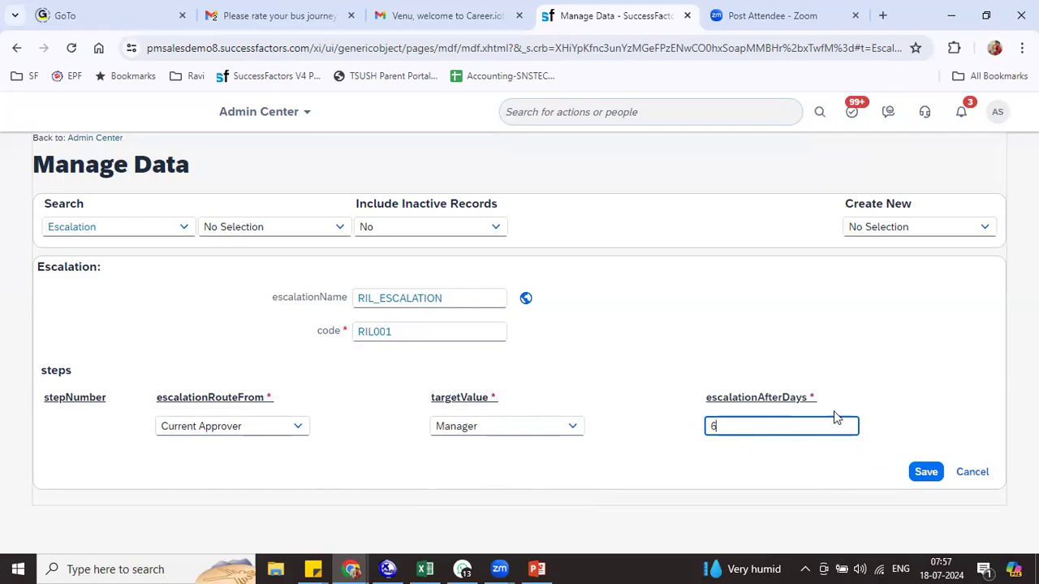
Commit the 6-day escalation value and save the RIL_ESCALATION escalation
left_click(925, 471)
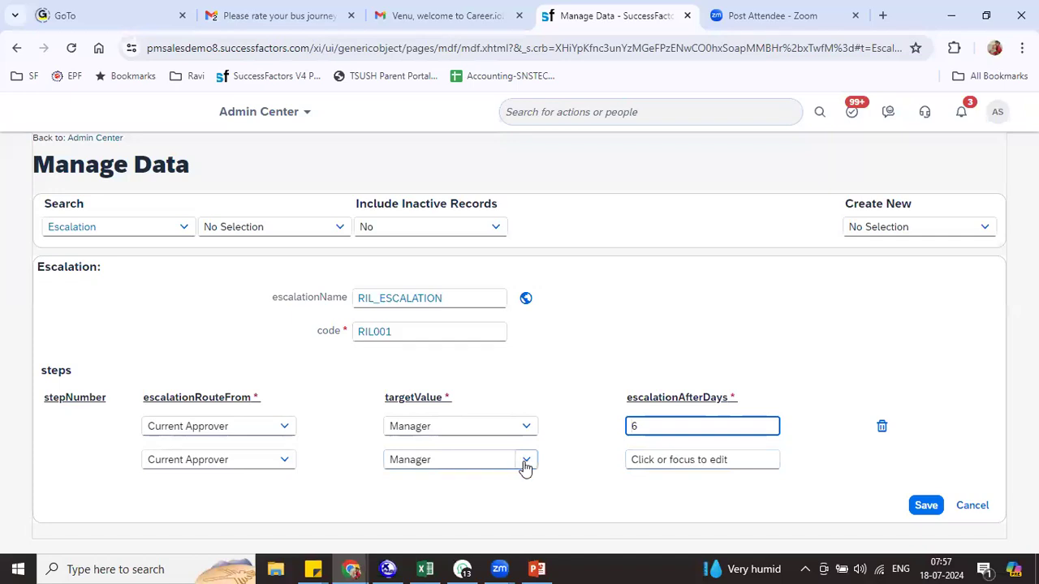
left_click(925, 511)
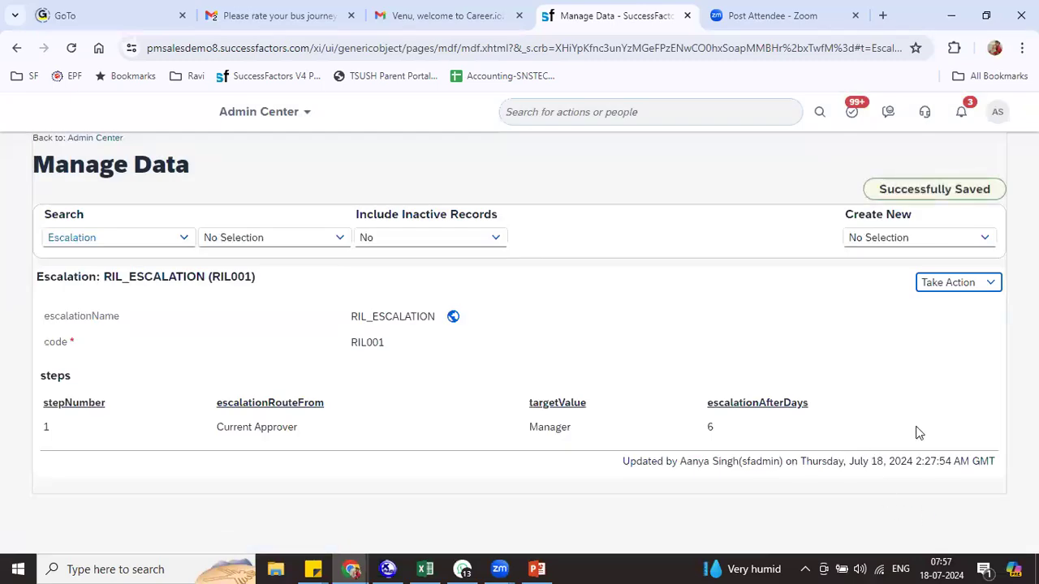
Copy the escalation code RIL001 into cell G266 of the training sheet
left_click(742, 114)
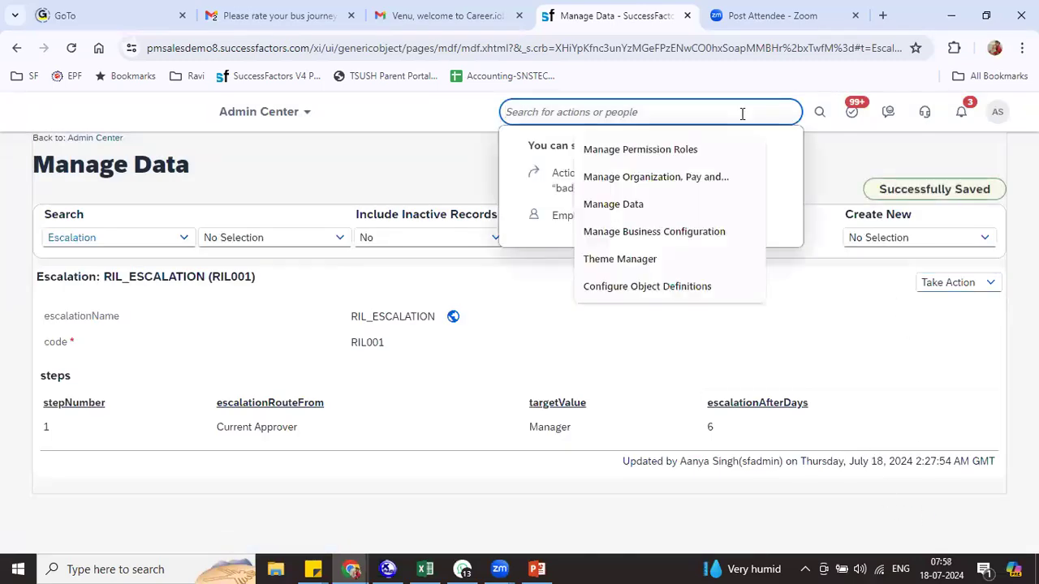
double_click(370, 342)
key("ctrl+c")
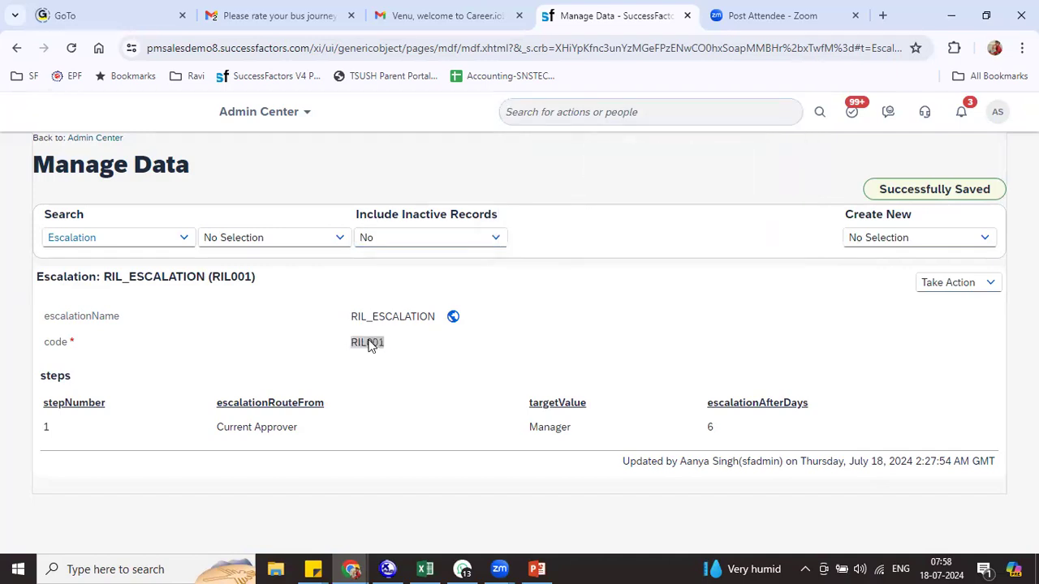
key("alt+Tab")
left_click(595, 398)
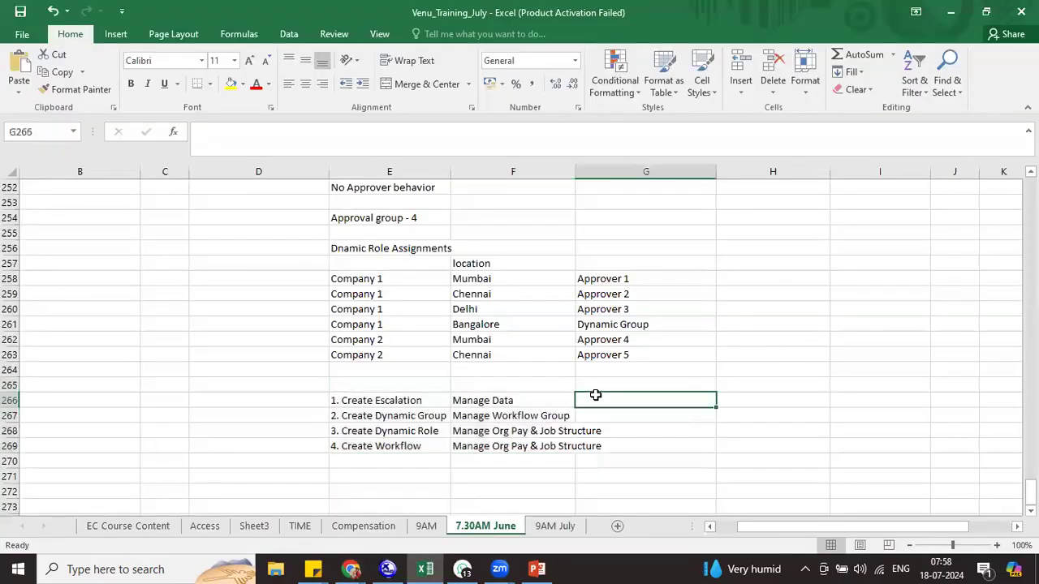
key("ctrl+v")
key("alt+Tab")
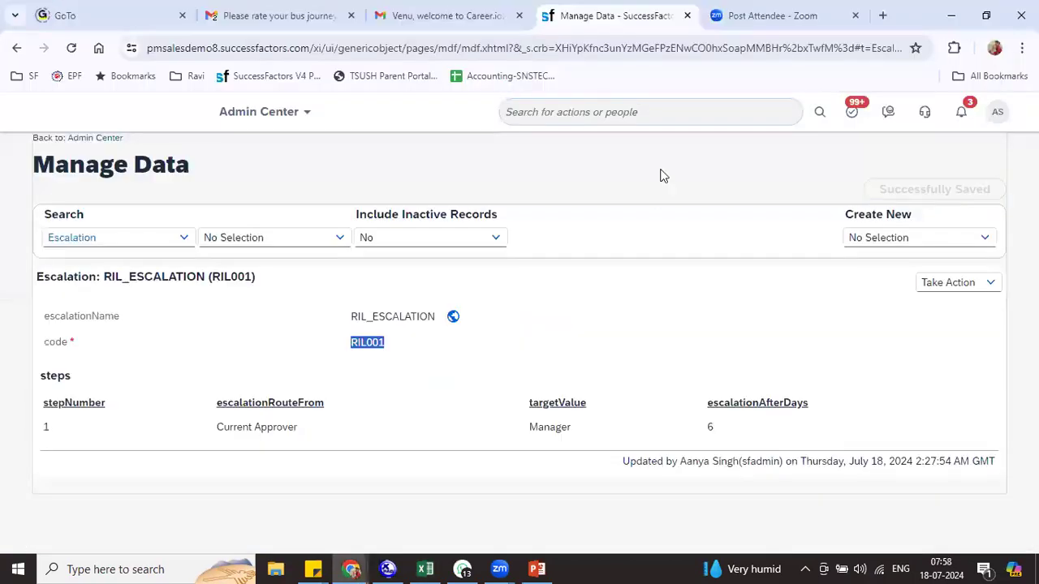
Search 'man work group' and open Manage Workflow Groups
left_click(590, 114)
type("man ")
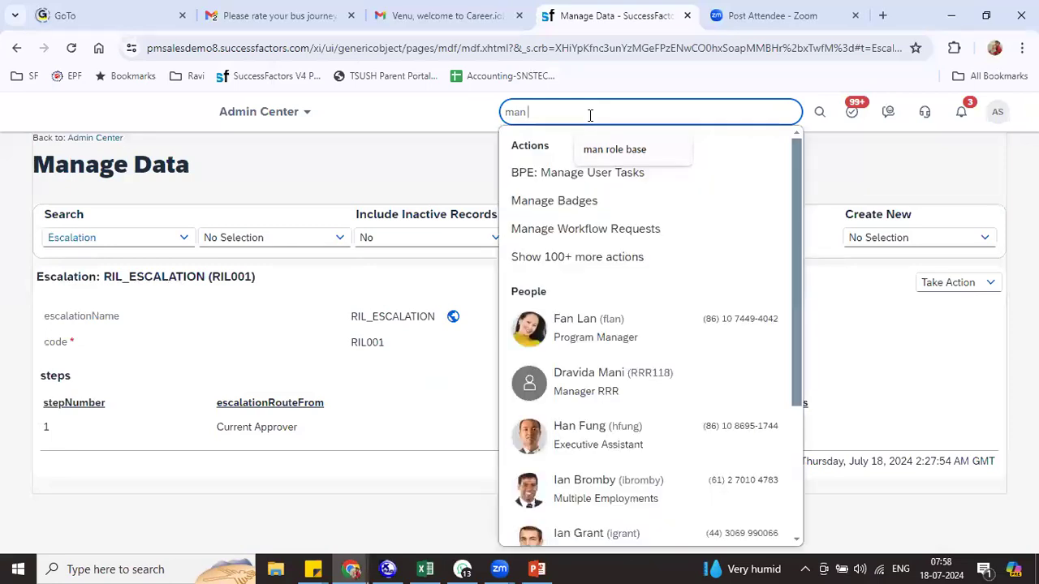
type("wo")
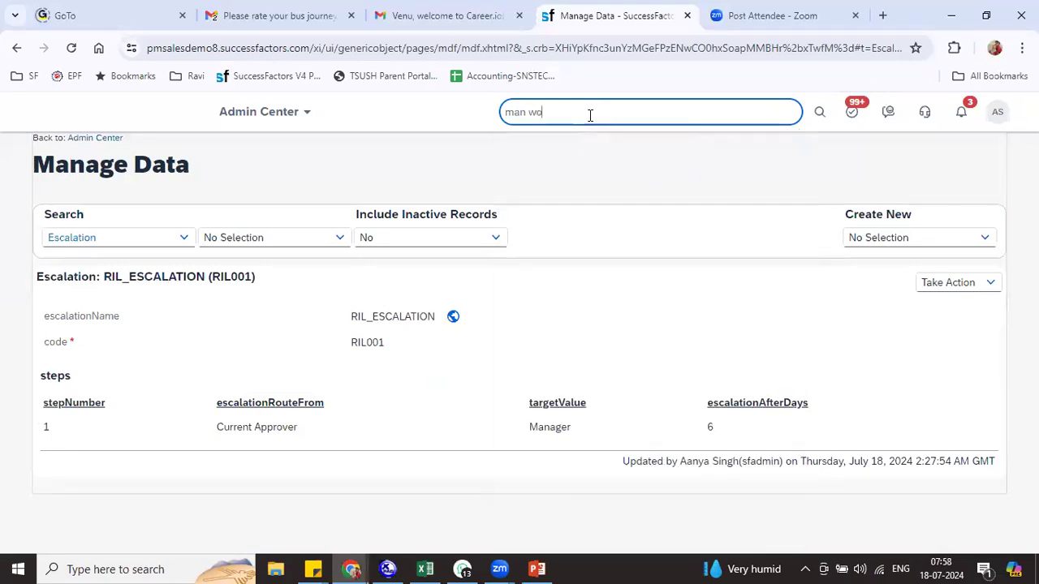
type("rk group")
left_click(613, 172)
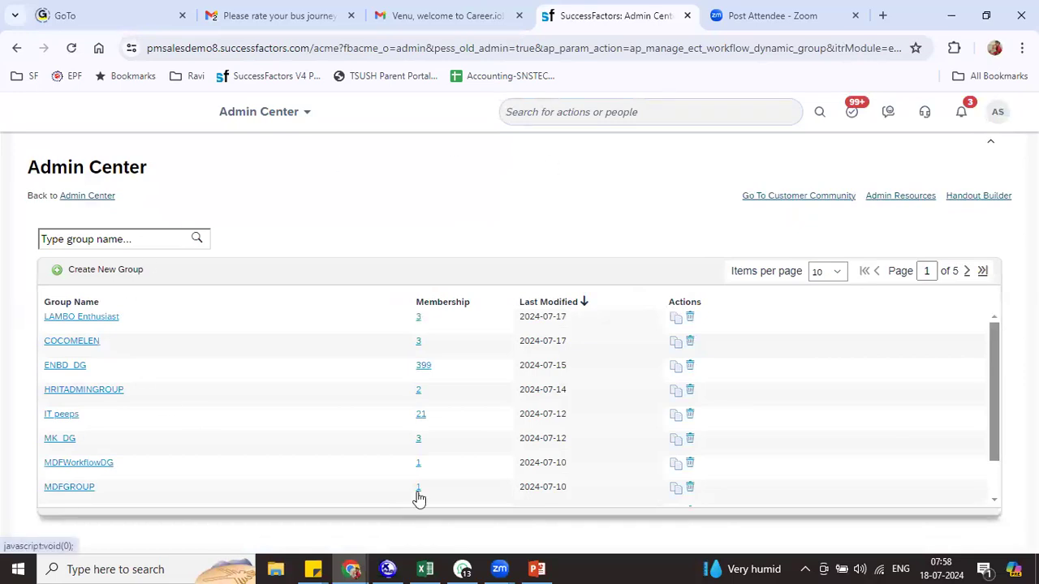
Start a new dynamic group named RIL_WF_Group with User as the people pool category
left_click(113, 270)
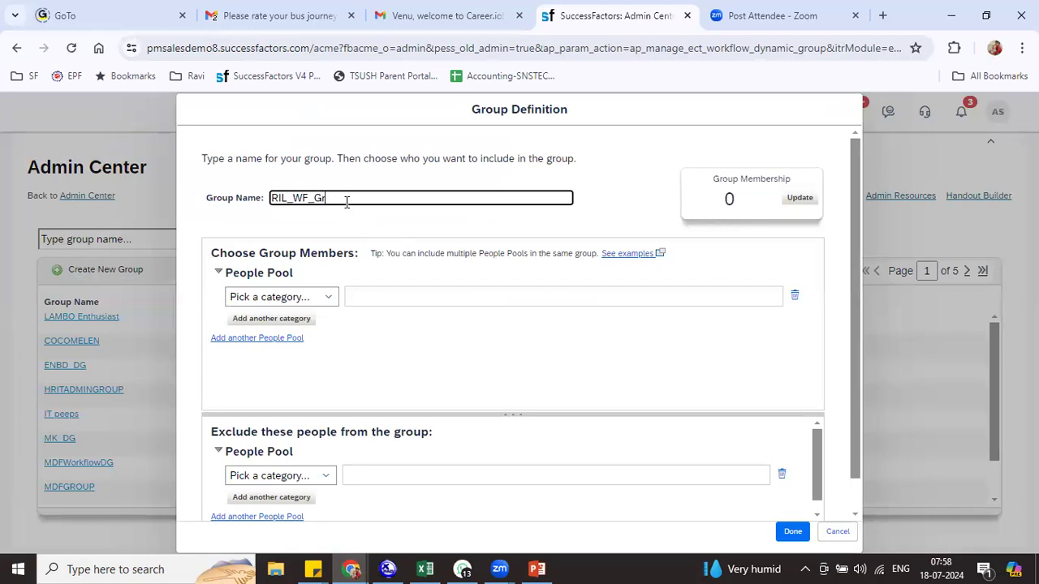
type("RIL_WF_Group")
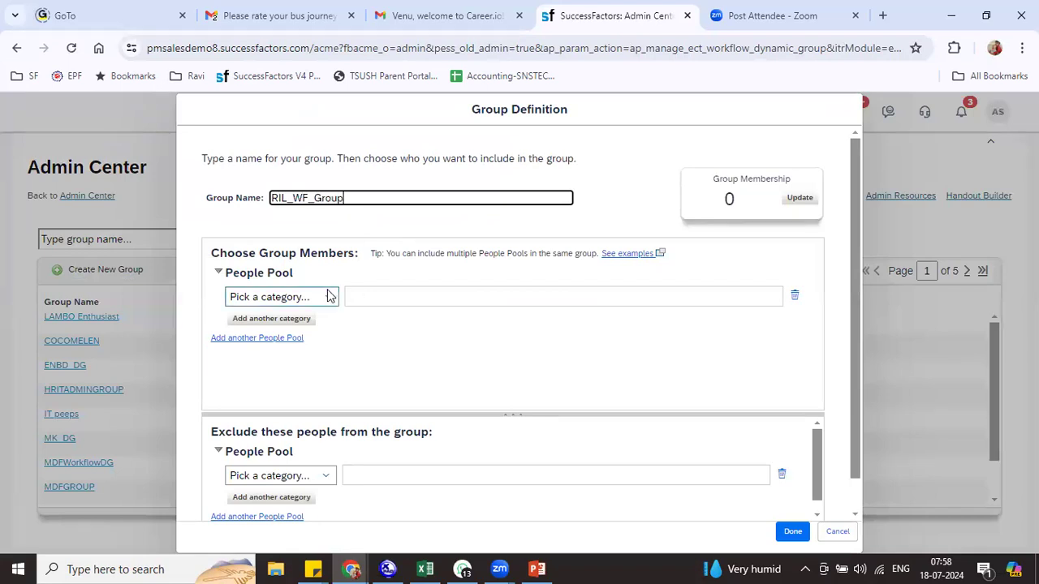
left_click(329, 296)
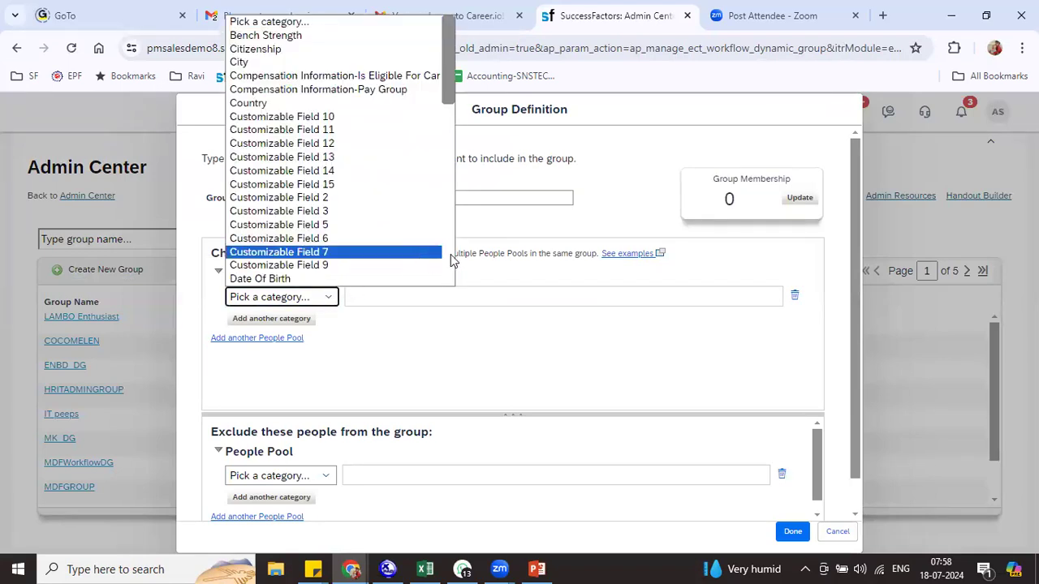
scroll(449, 260, "down", 3)
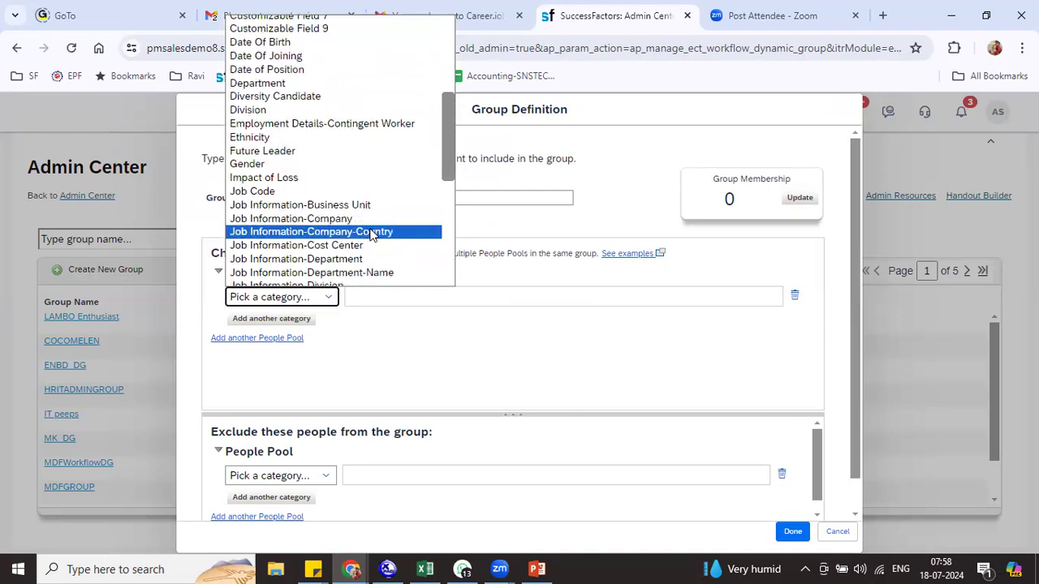
left_click_drag(453, 163, 447, 263)
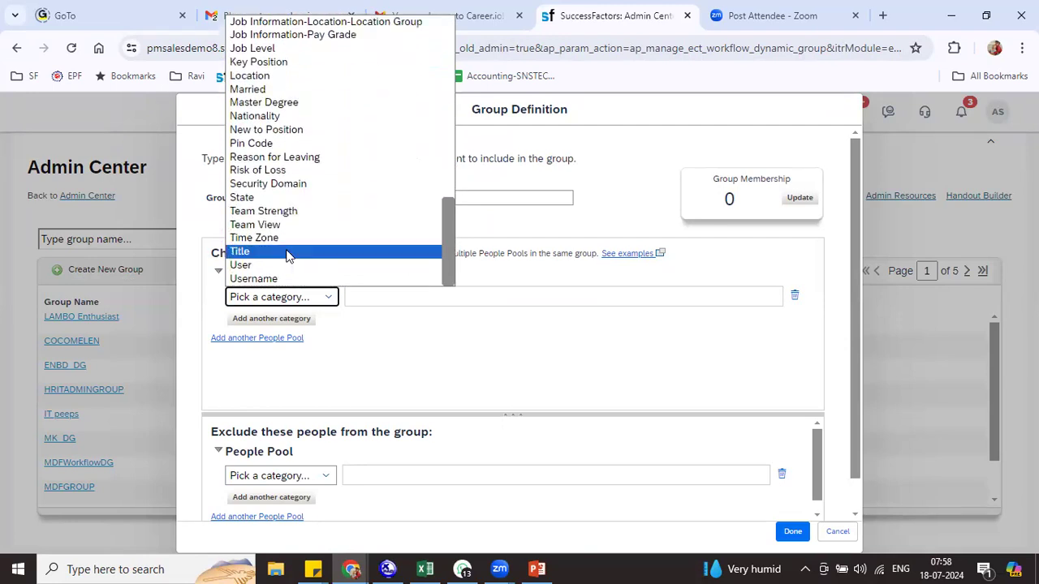
left_click(281, 265)
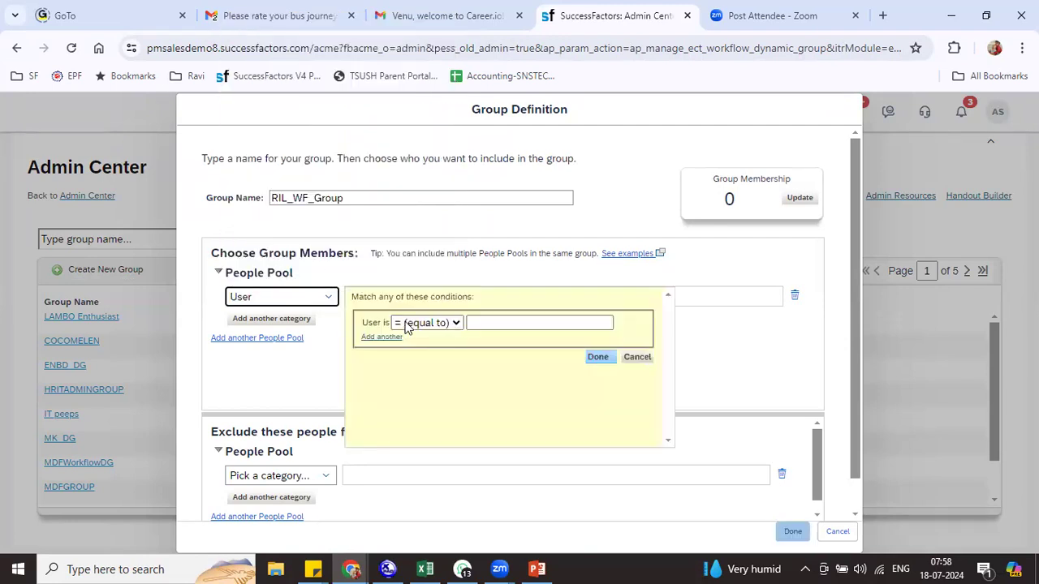
Add the first two users to the group's people pool
left_click(508, 323)
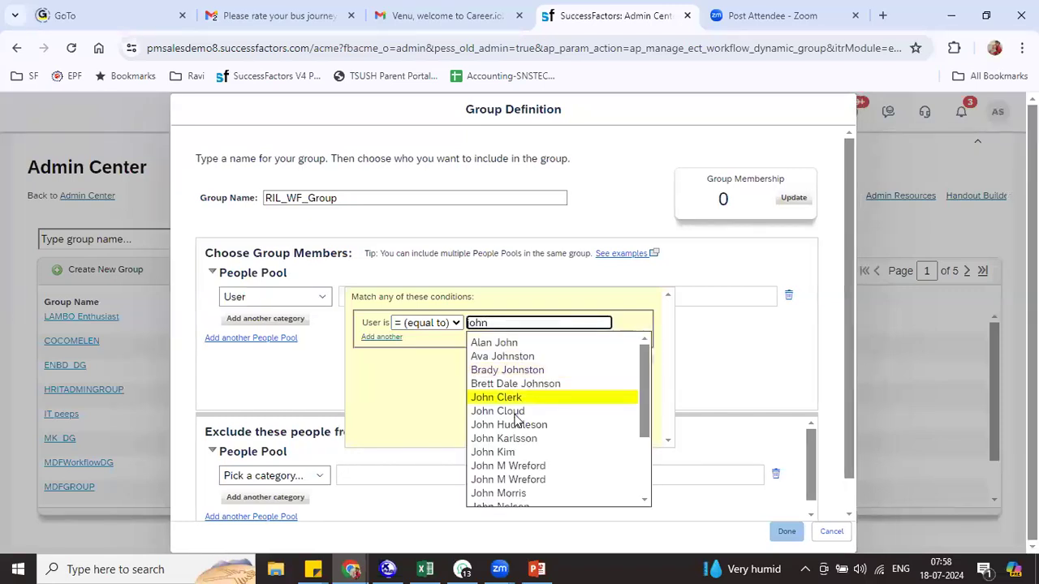
left_click(529, 411)
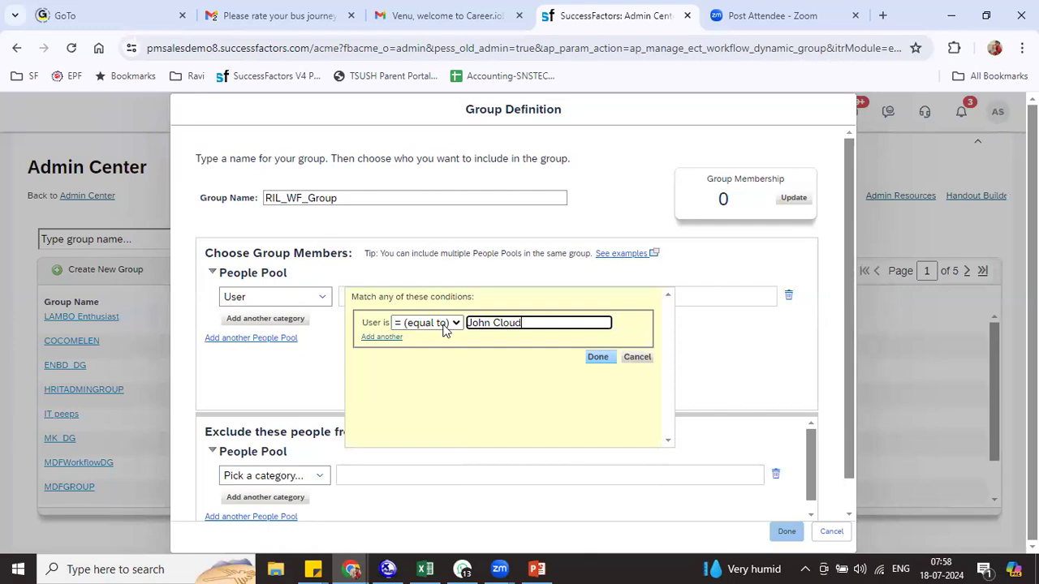
left_click(381, 337)
left_click(484, 341)
type("mark")
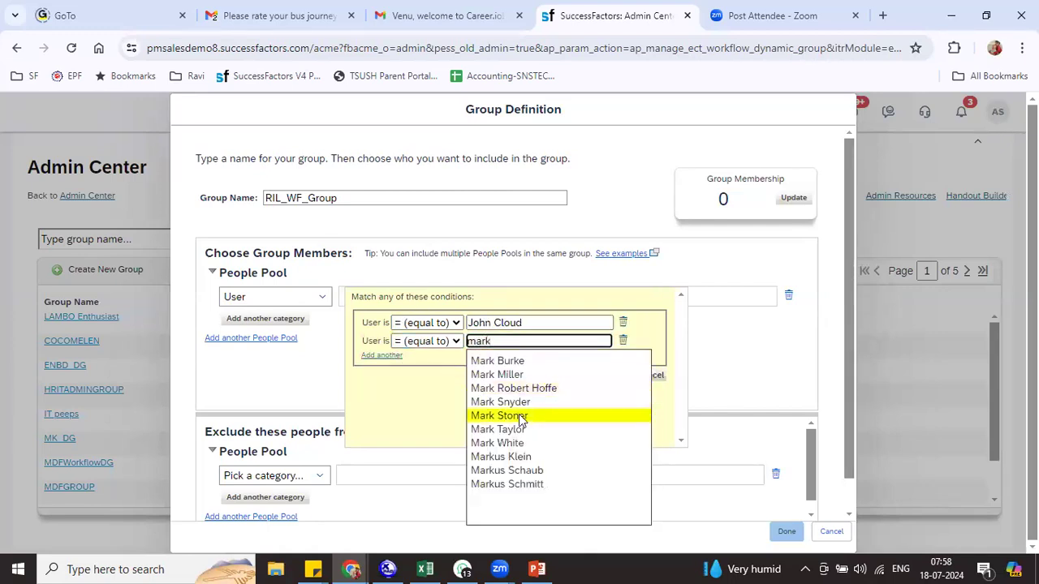
left_click(522, 399)
Add the third and fourth users to the people pool
left_click(382, 355)
left_click(469, 359)
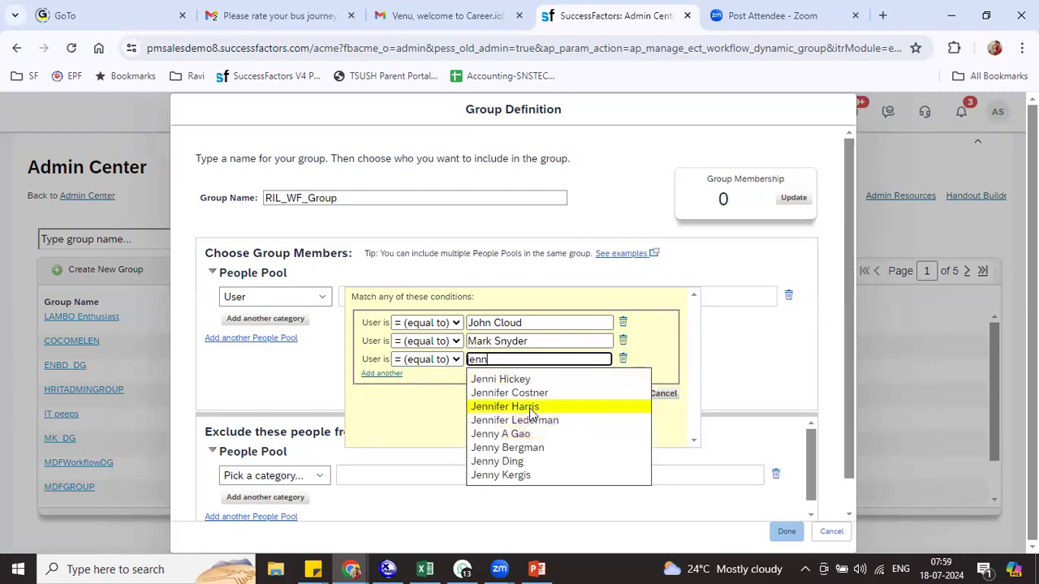
left_click(531, 407)
left_click(383, 375)
left_click(486, 378)
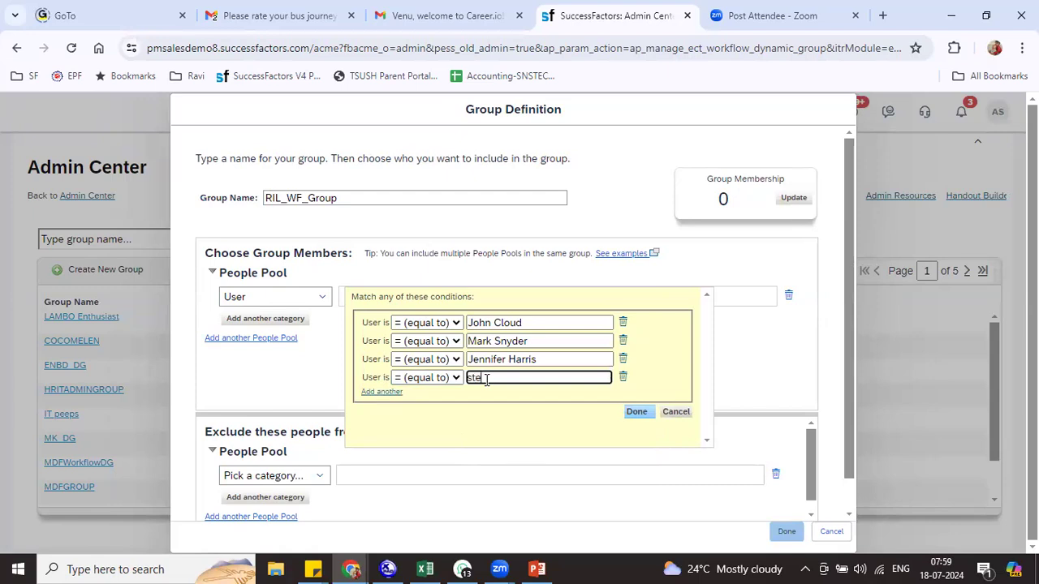
type("ste")
left_click(555, 327)
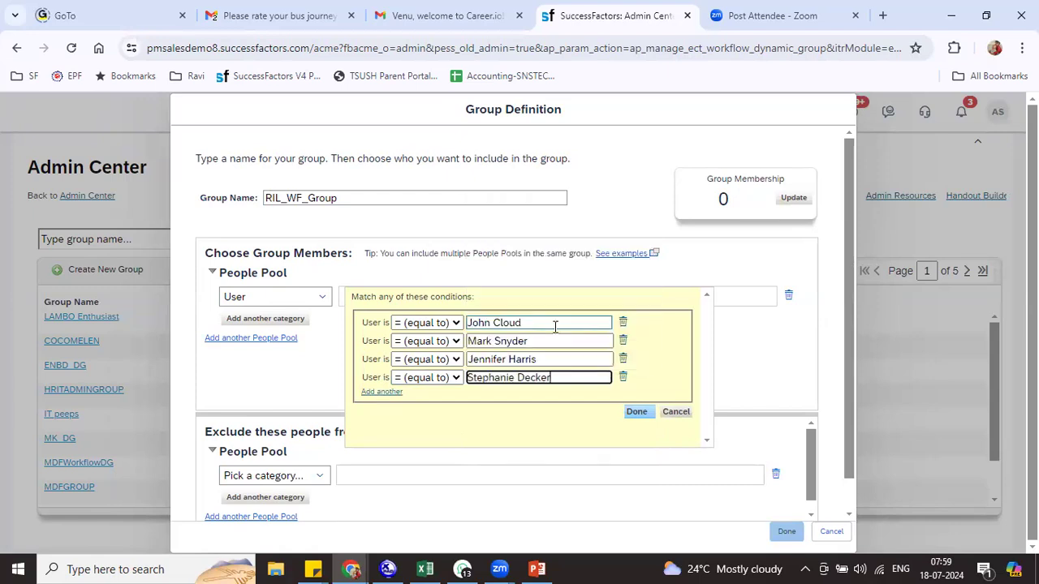
Confirm the four user conditions, update membership to 4, and save the group
left_click(636, 412)
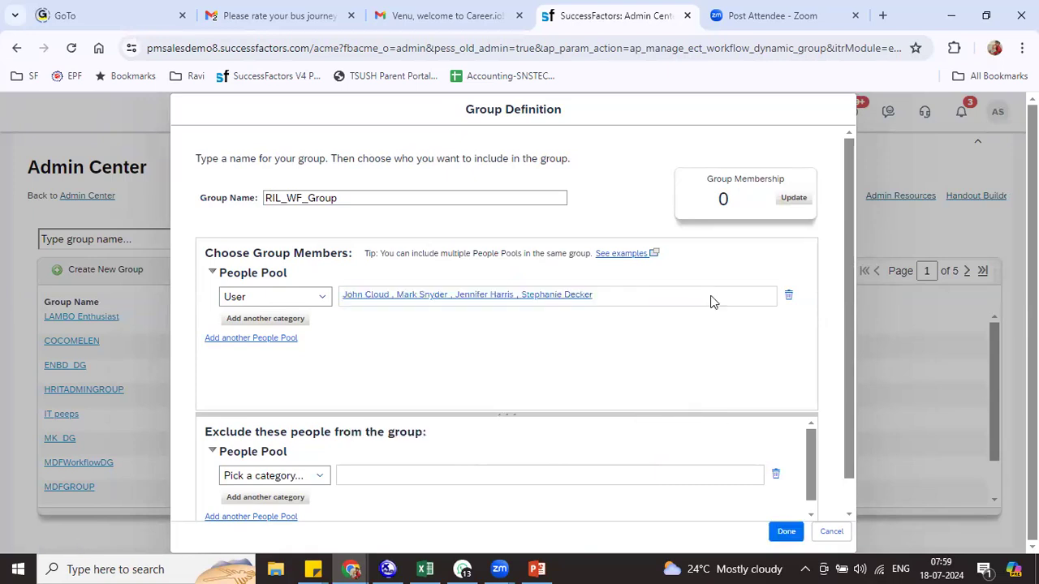
left_click(787, 198)
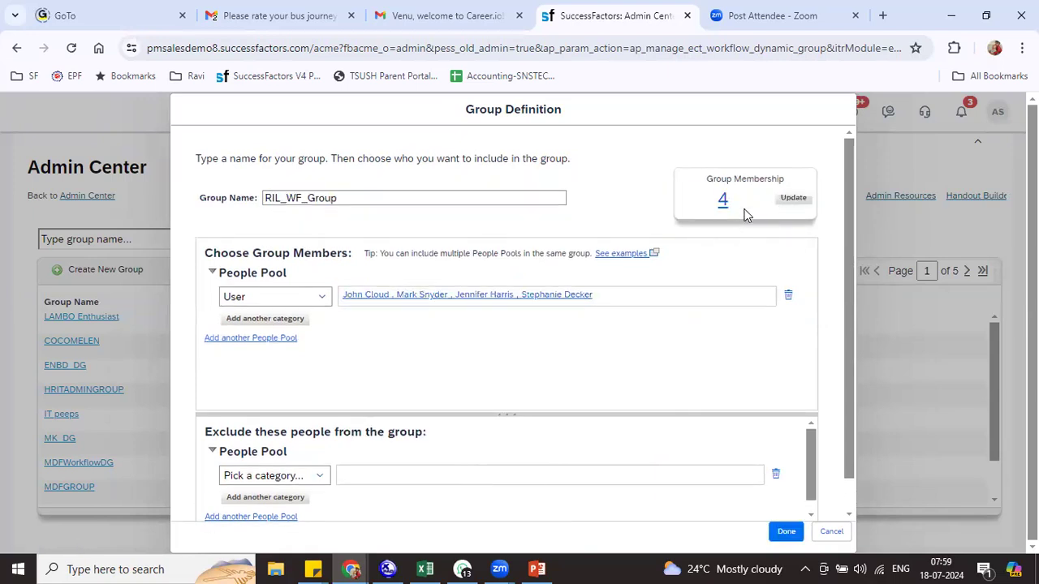
left_click(785, 532)
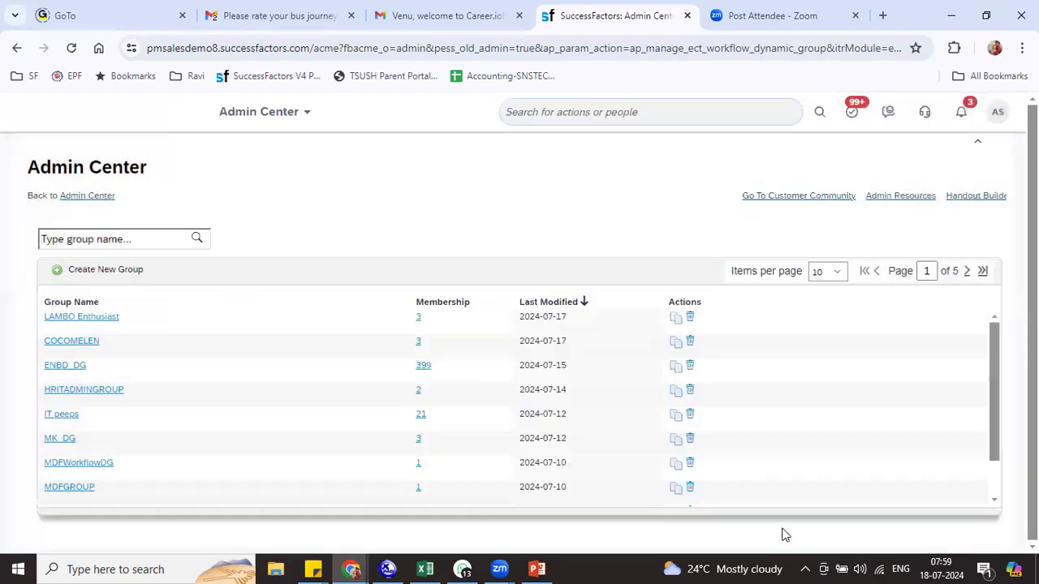
Copy the group name RIL_WF_Group into cell G267 of the training sheet
left_click_drag(114, 316, 45, 329)
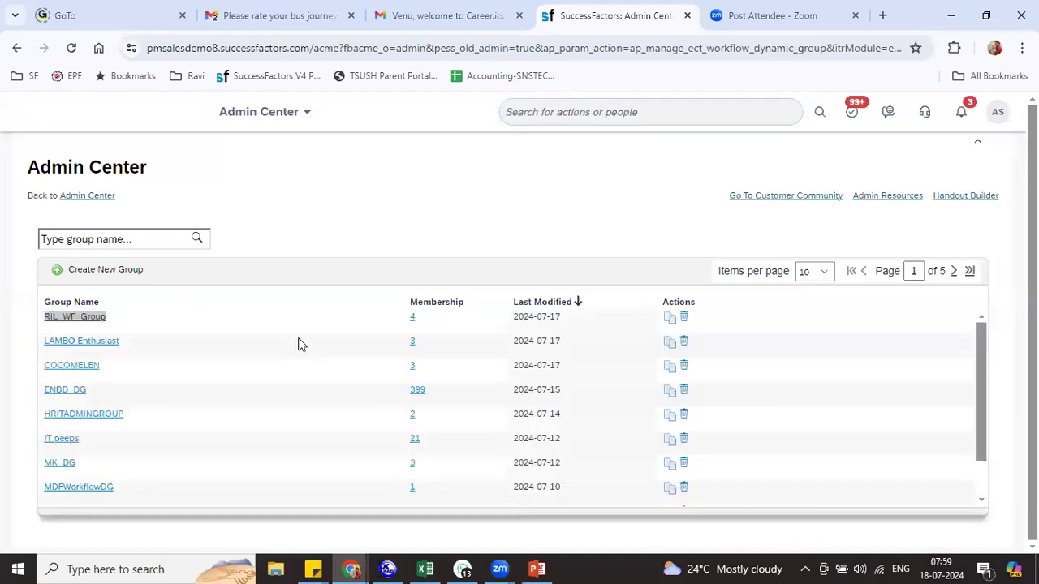
key("alt+Tab")
left_click(642, 417)
type("RIL_WF_Group")
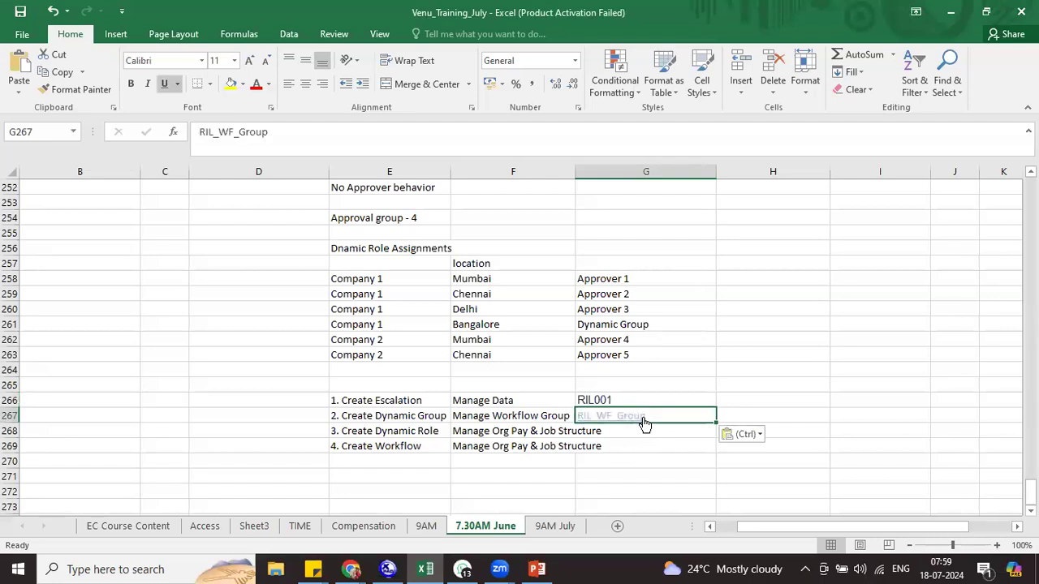
left_click(654, 432)
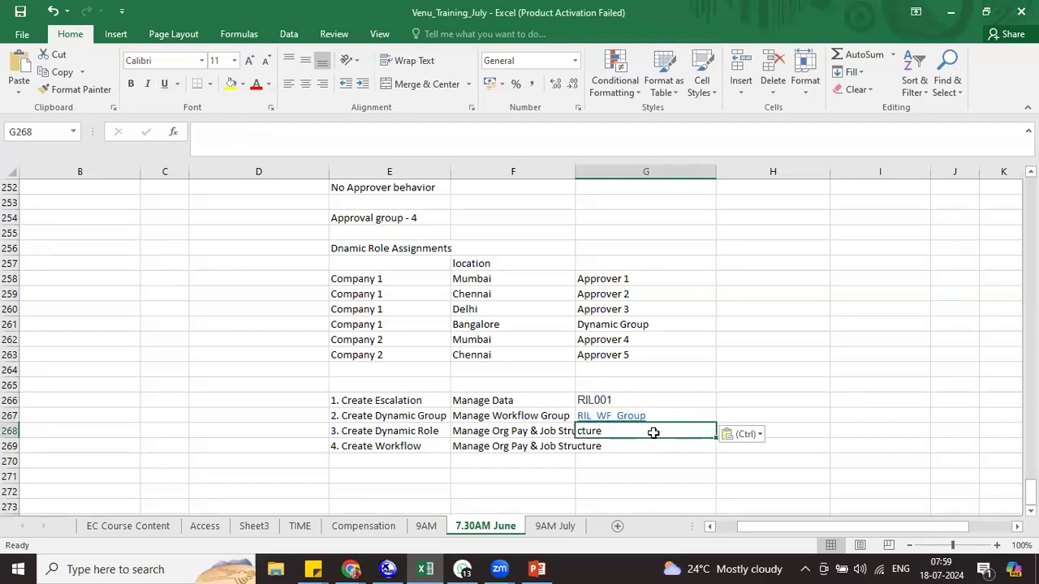
Search 'man org pay' and start a new Dynamic Role from Create New
key("alt+Tab")
left_click(703, 121)
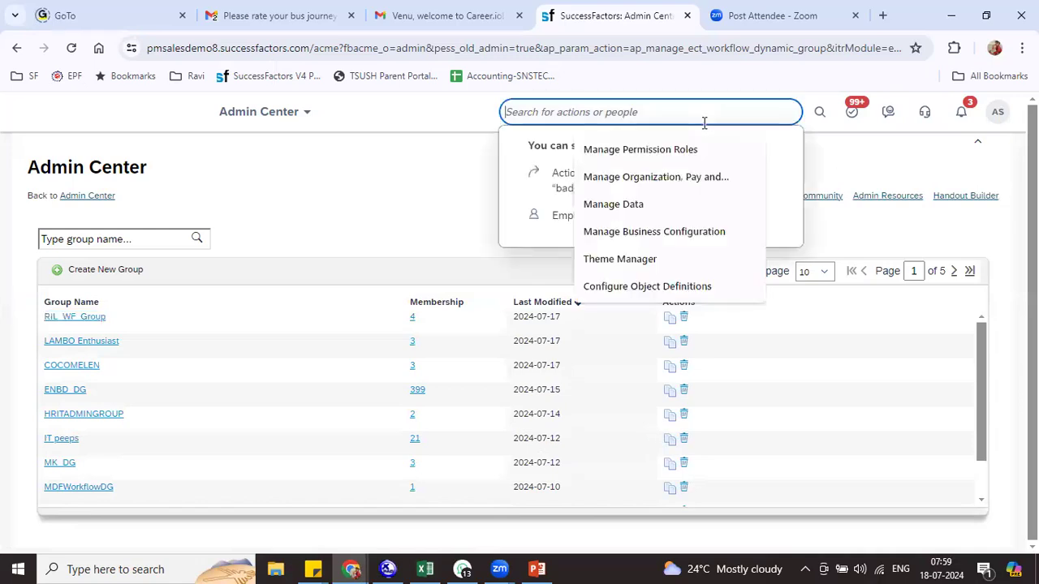
type("man org pay")
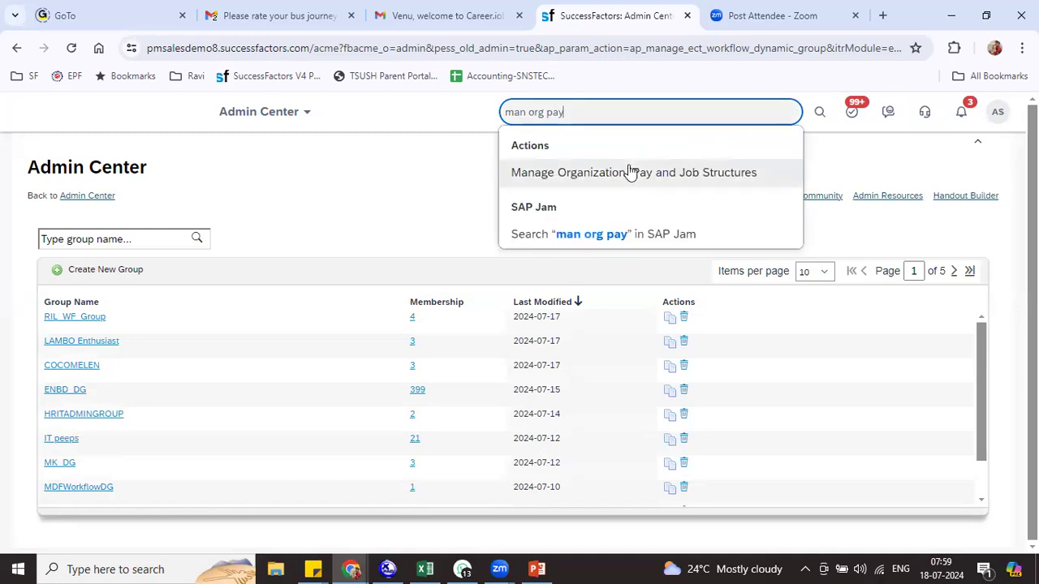
left_click(631, 172)
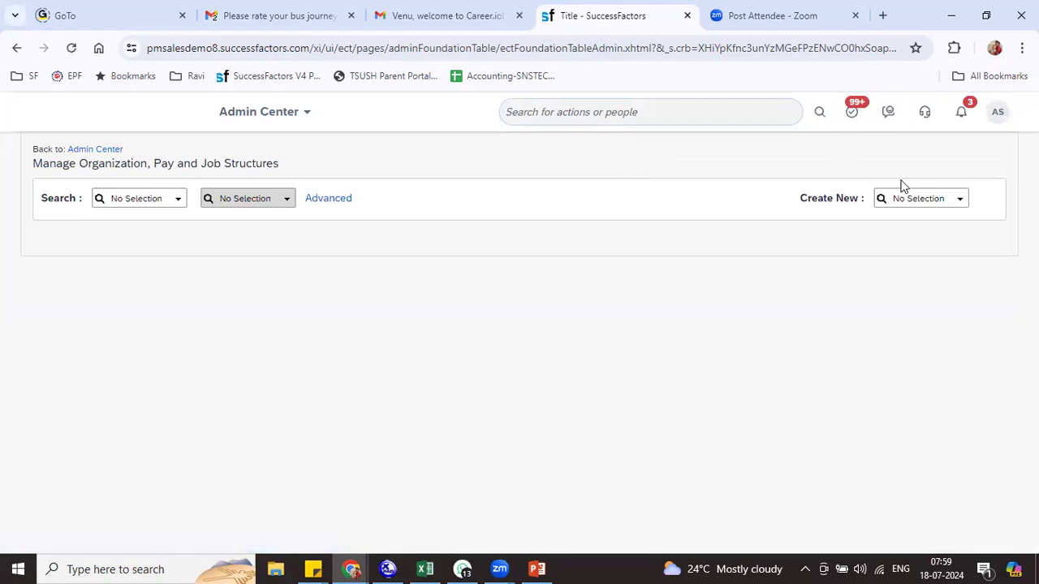
left_click(955, 203)
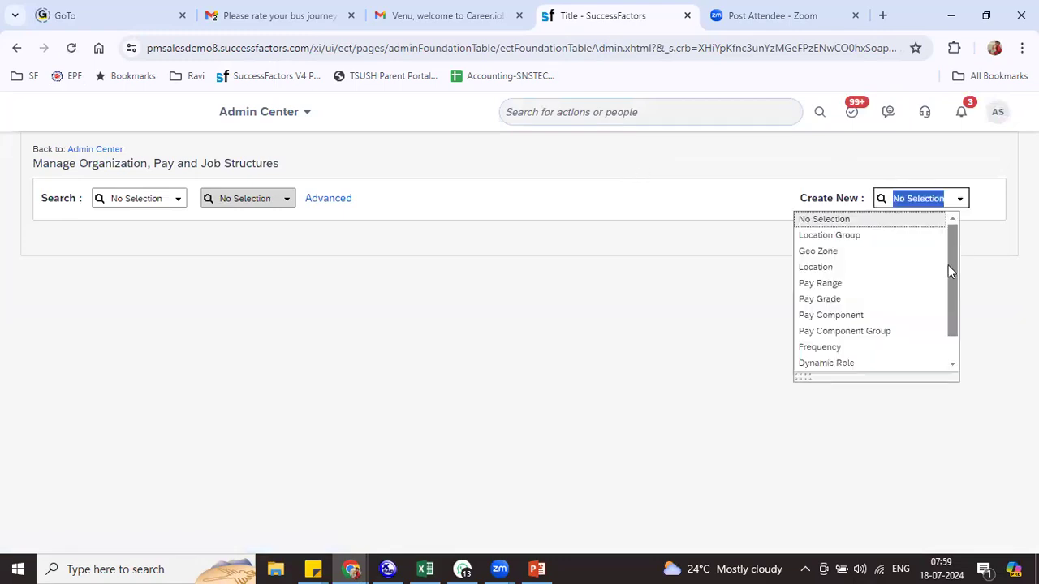
scroll(952, 285, "down", 1)
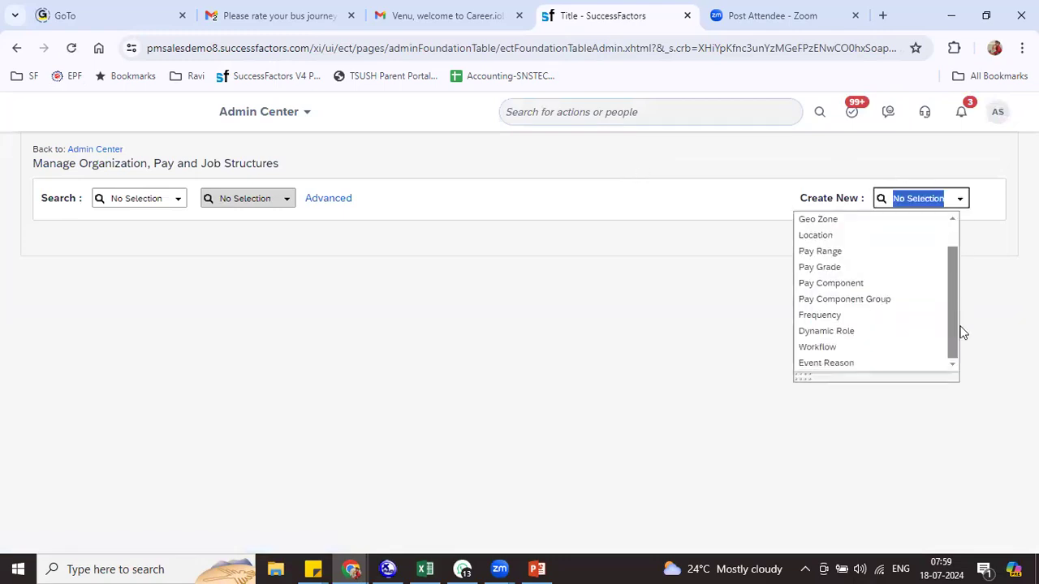
left_click(864, 333)
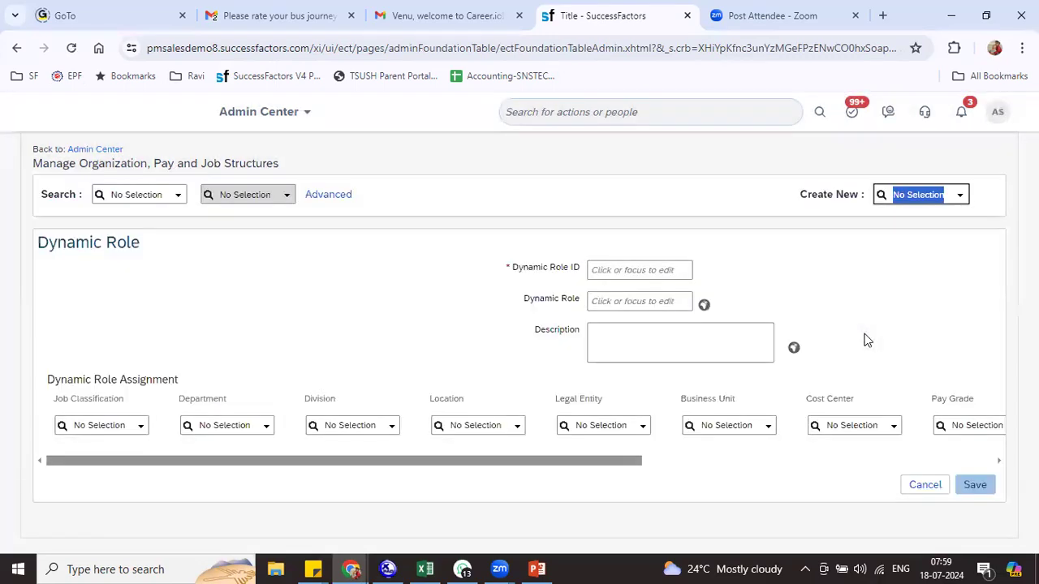
Enter dynamic role ID RIL001 and name RIL Dynamic Role
left_click(619, 272)
type("RIL001")
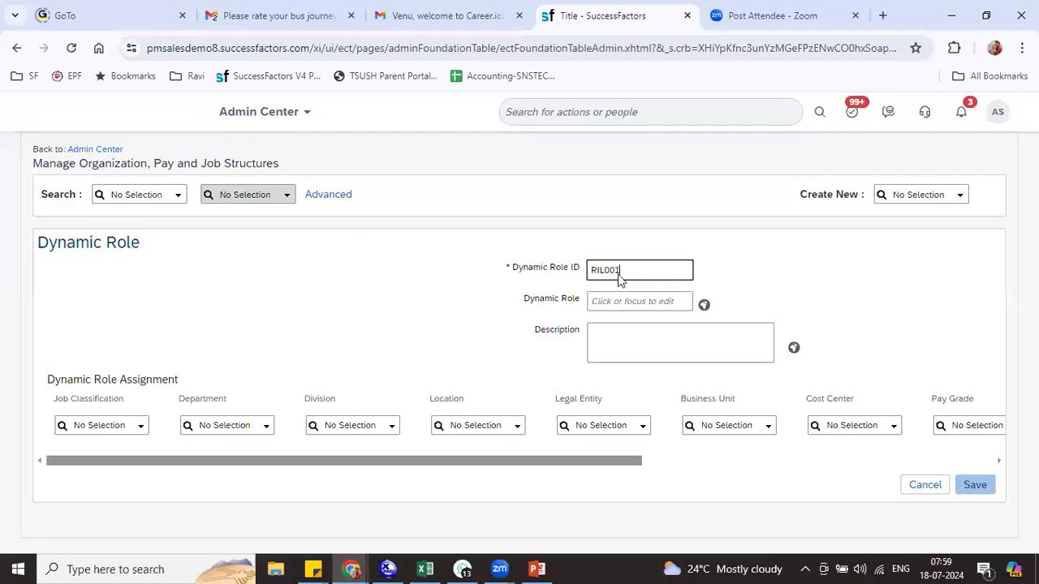
key("Tab")
type("R")
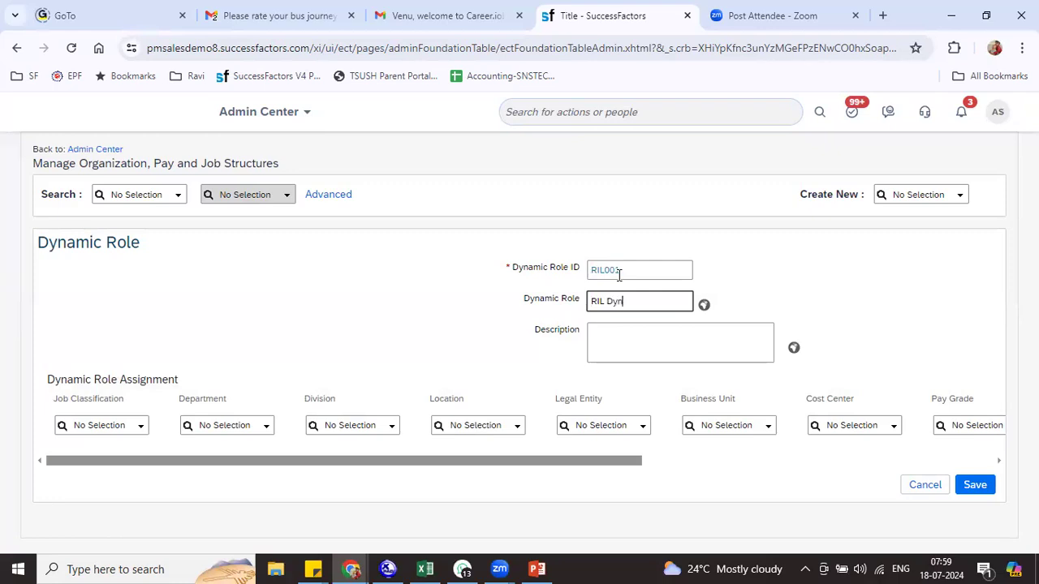
key("Tab")
key("Tab")
key("Tab")
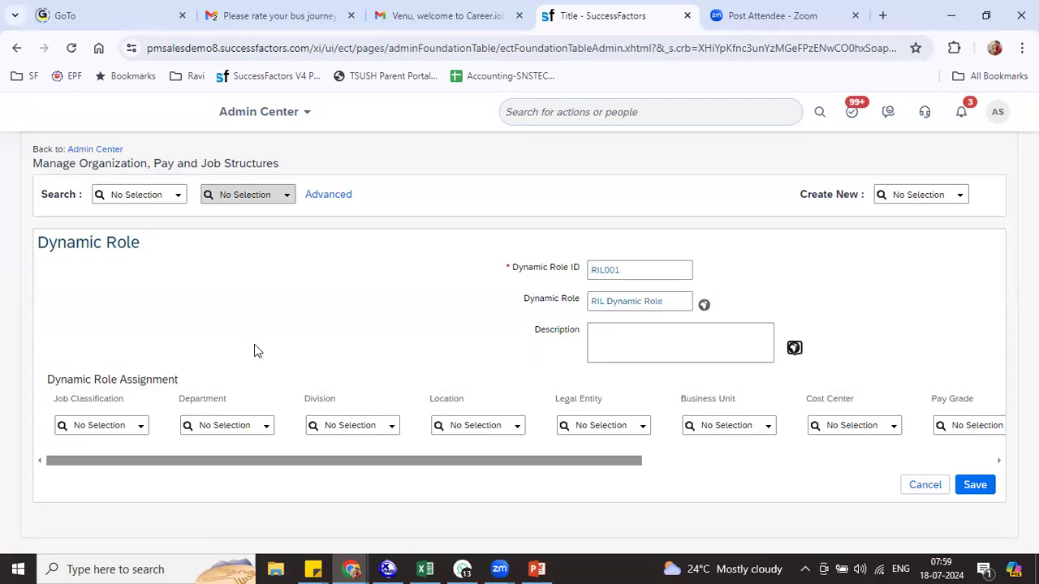
left_click_drag(59, 379, 187, 383)
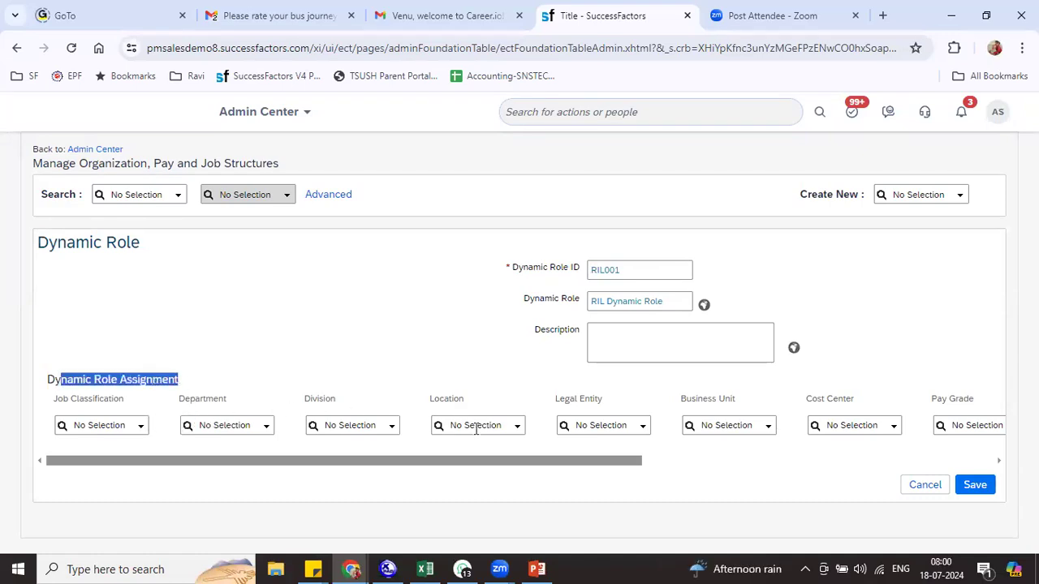
mouse_move(476, 463)
left_mouse_down()
mouse_move(657, 484)
mouse_move(598, 492)
mouse_move(467, 481)
left_mouse_up()
Set the four assignment locations: RIL Bangalore, RIL Hyderabad, RIL Kolkata and RIL Mumbai
left_click(472, 425)
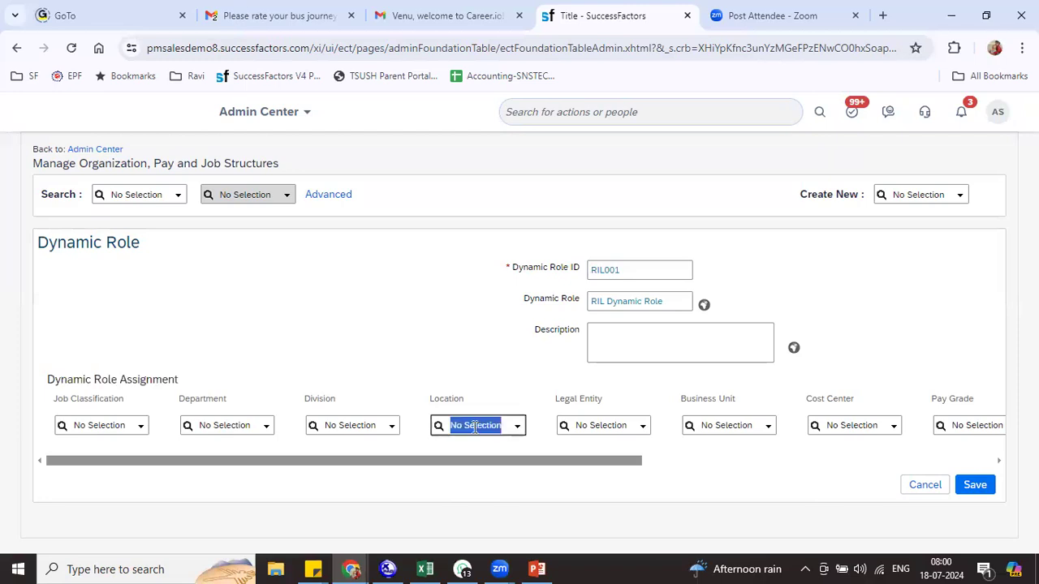
type("ril")
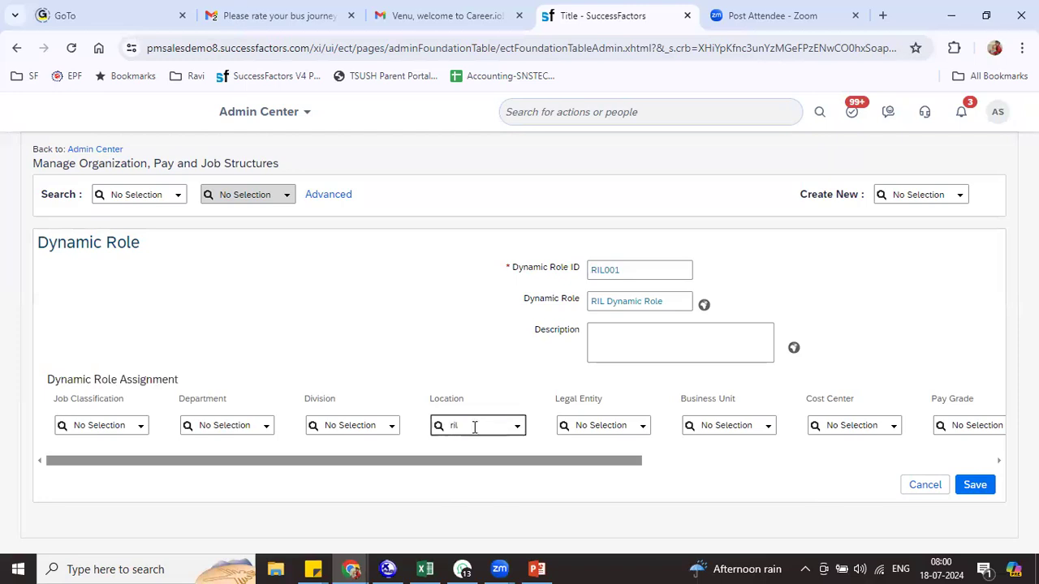
left_click(497, 315)
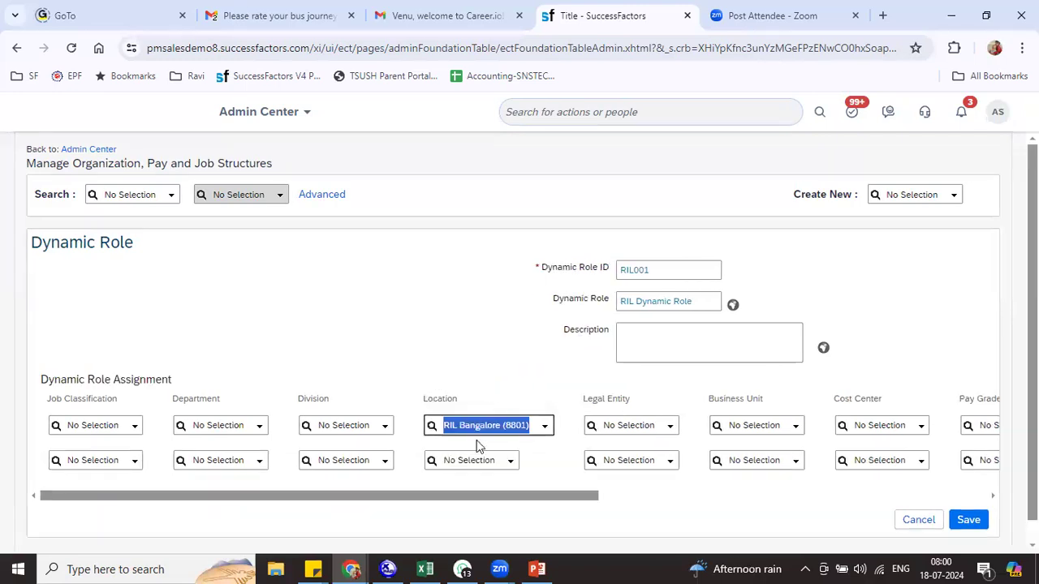
left_click(464, 457)
type("r")
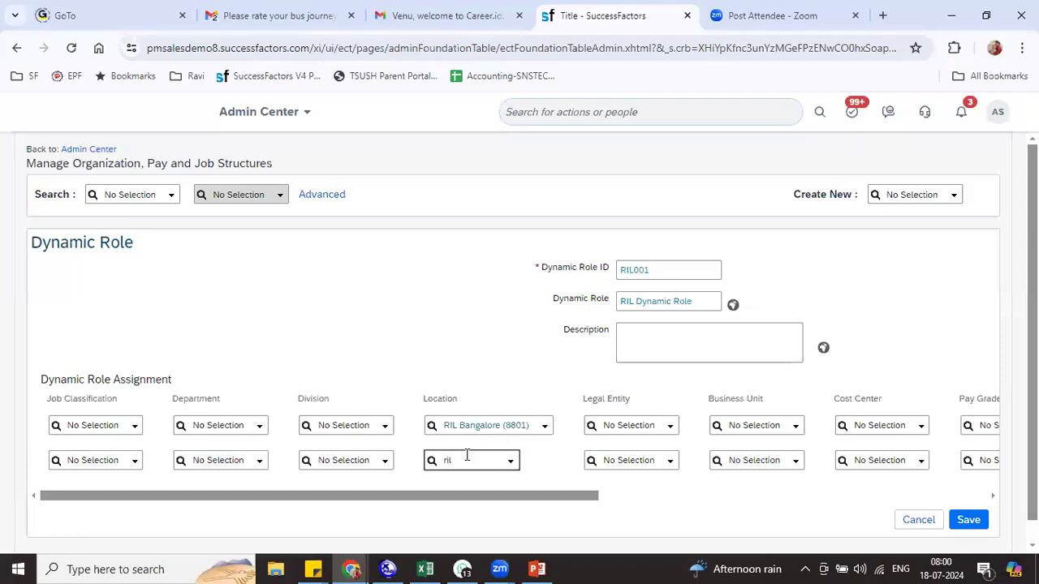
type("il")
left_click(493, 384)
left_click(459, 492)
type("r")
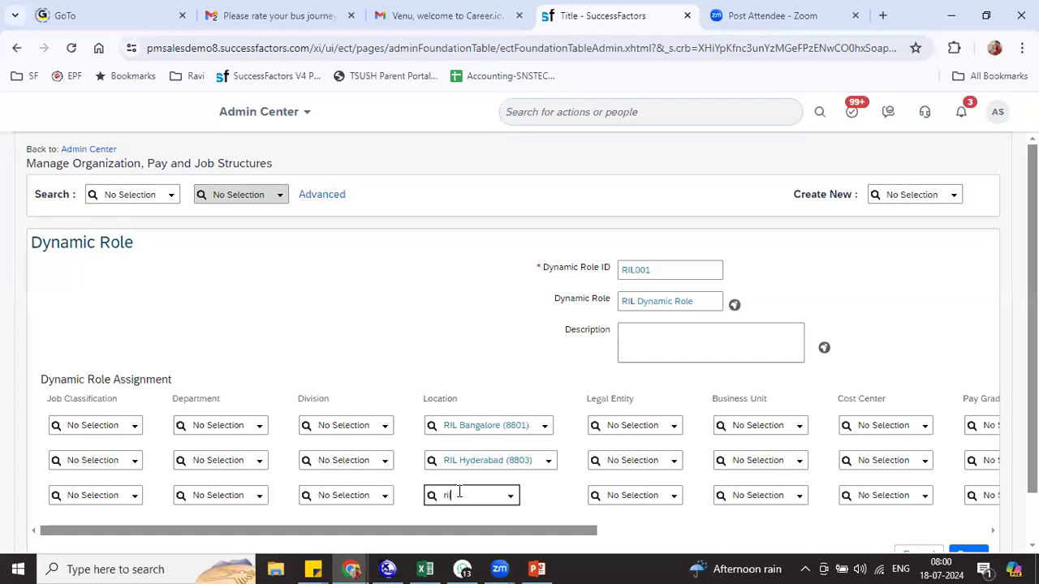
type("il")
left_click(484, 440)
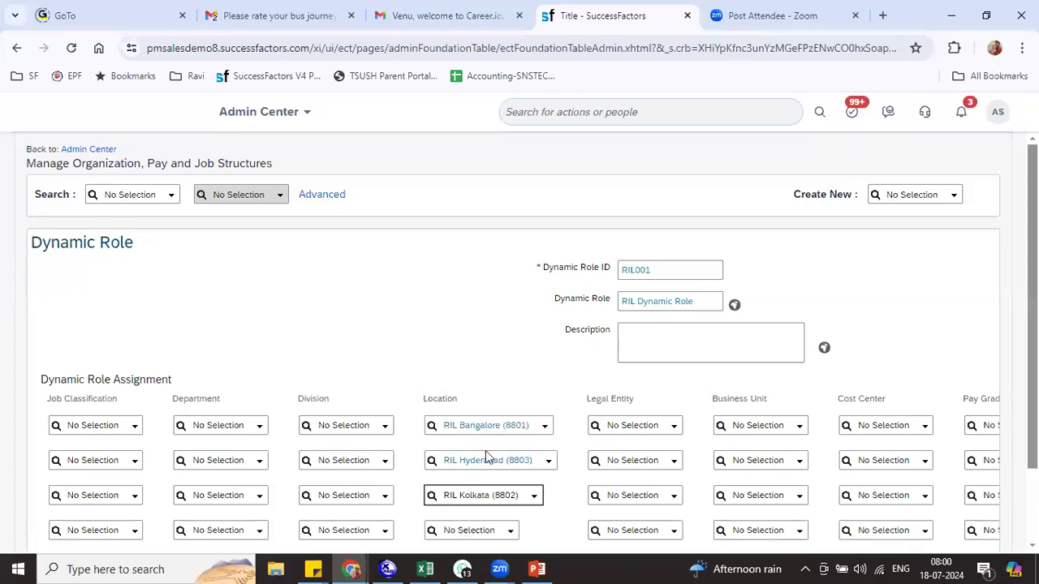
left_click(459, 528)
type("ril")
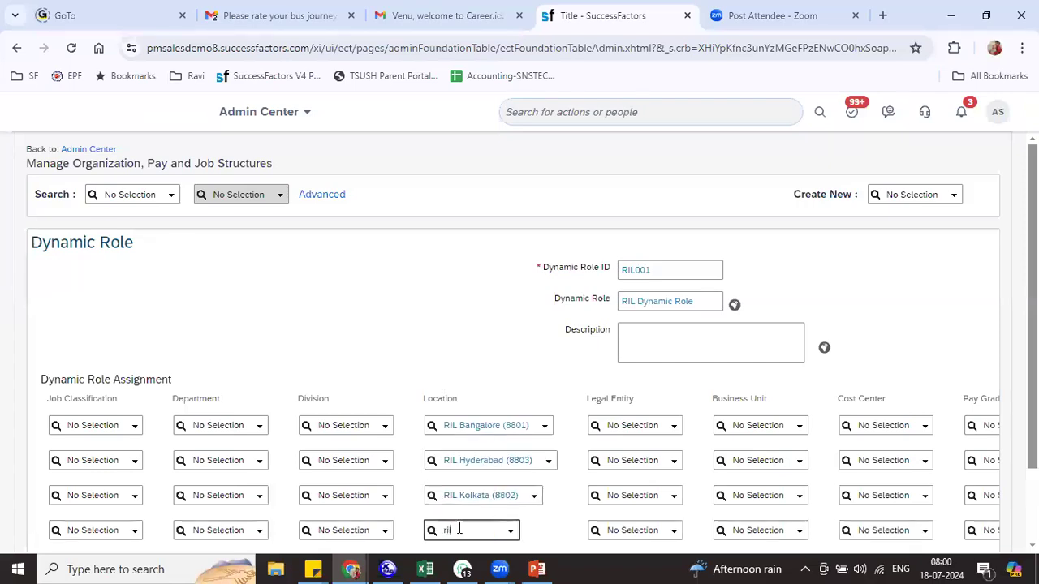
left_click(490, 500)
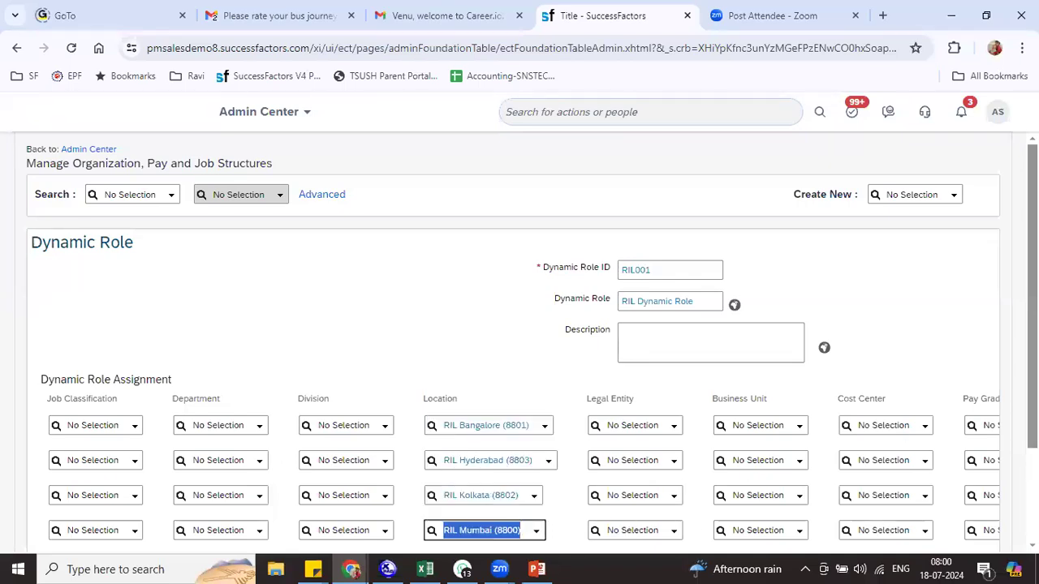
Assign person approvers to the first two assignment rows
scroll(598, 488, "down", 3)
left_click_drag(576, 488, 990, 511)
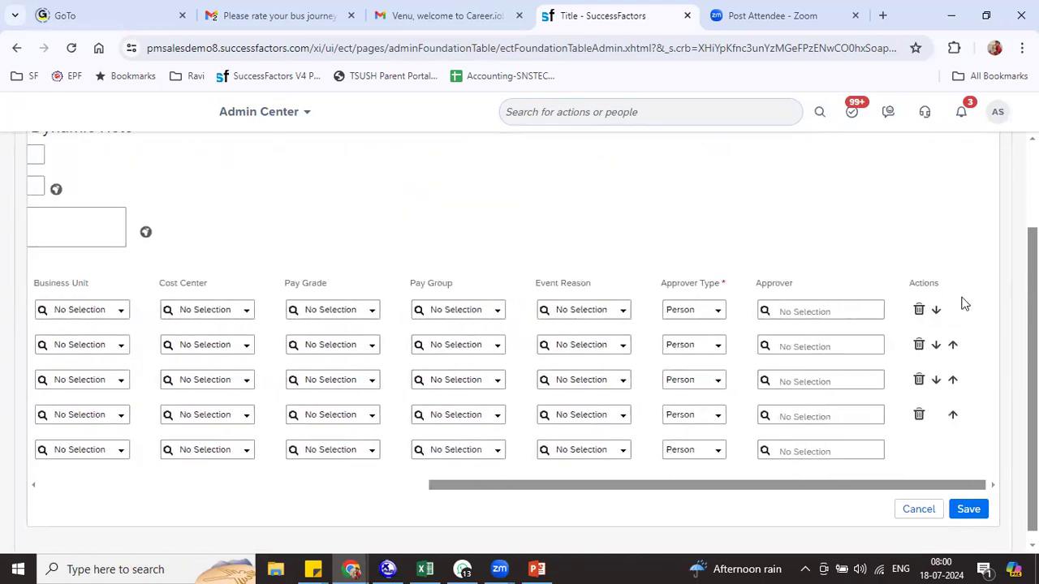
left_click(717, 313)
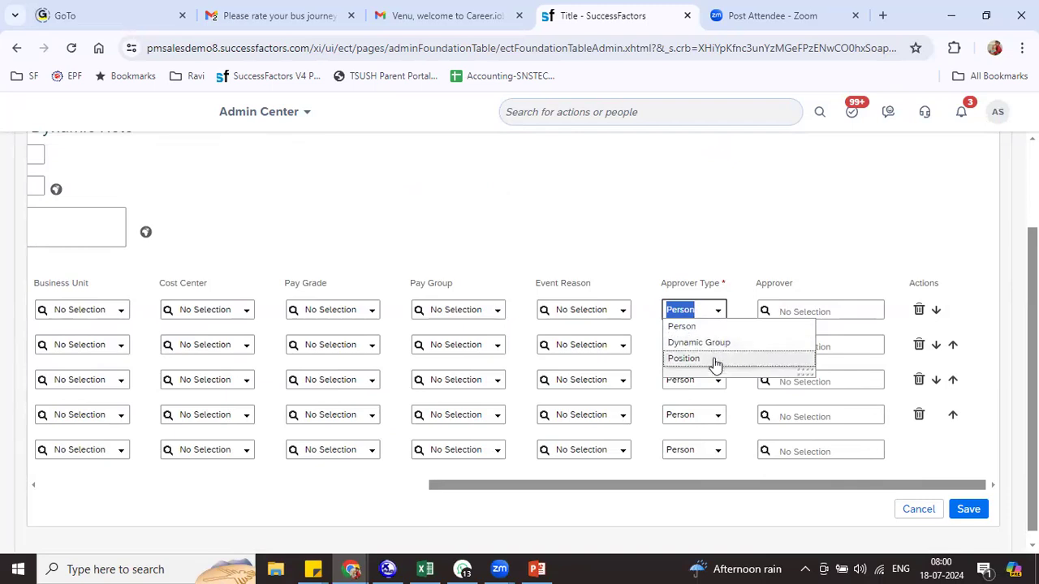
left_click(793, 310)
type("mark")
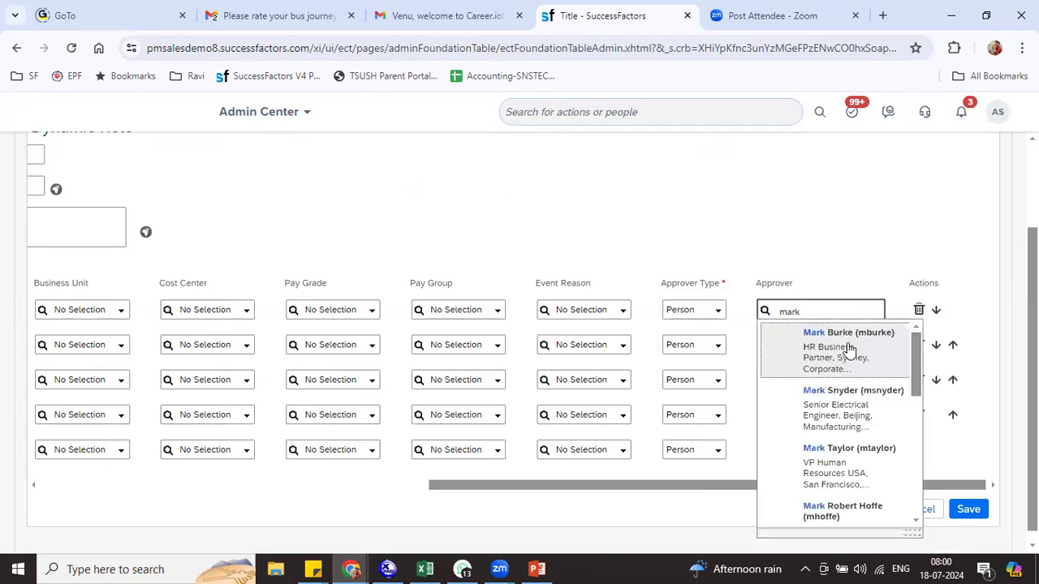
left_click(844, 467)
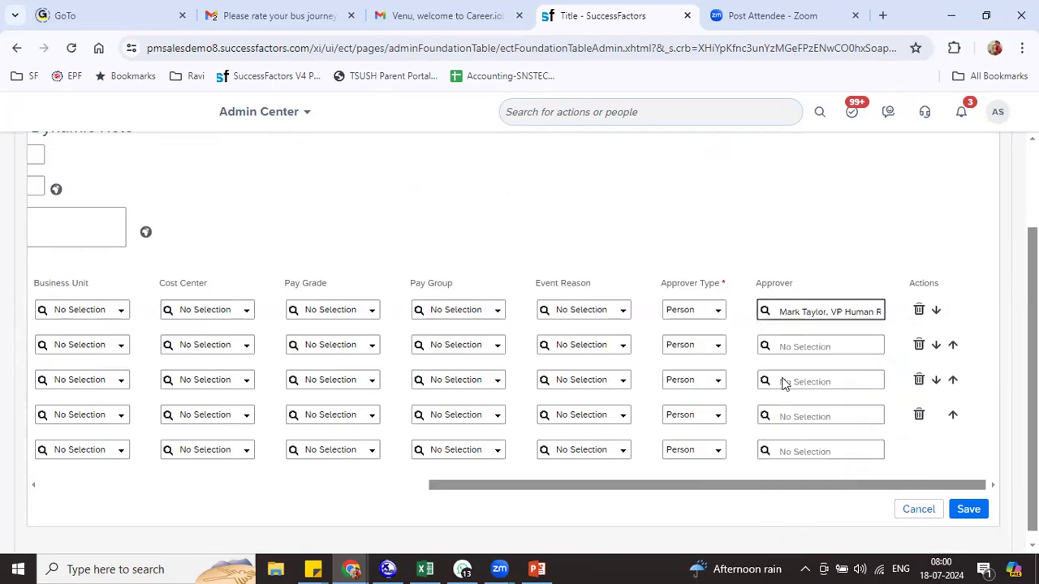
left_click(788, 346)
type("pe")
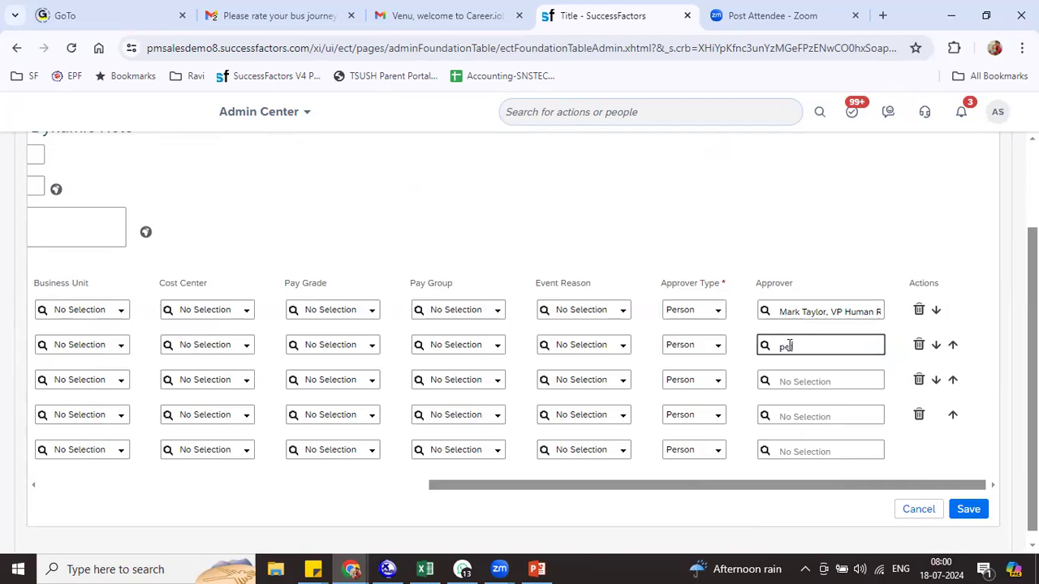
type("t")
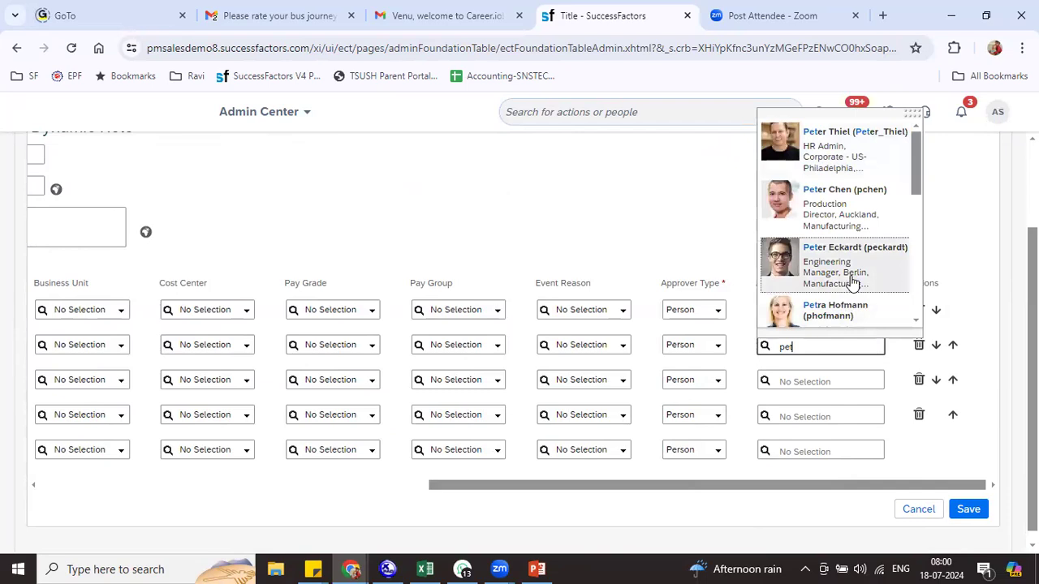
left_click(854, 313)
Assign person approvers to rows three through five and save the dynamic role
left_click(792, 388)
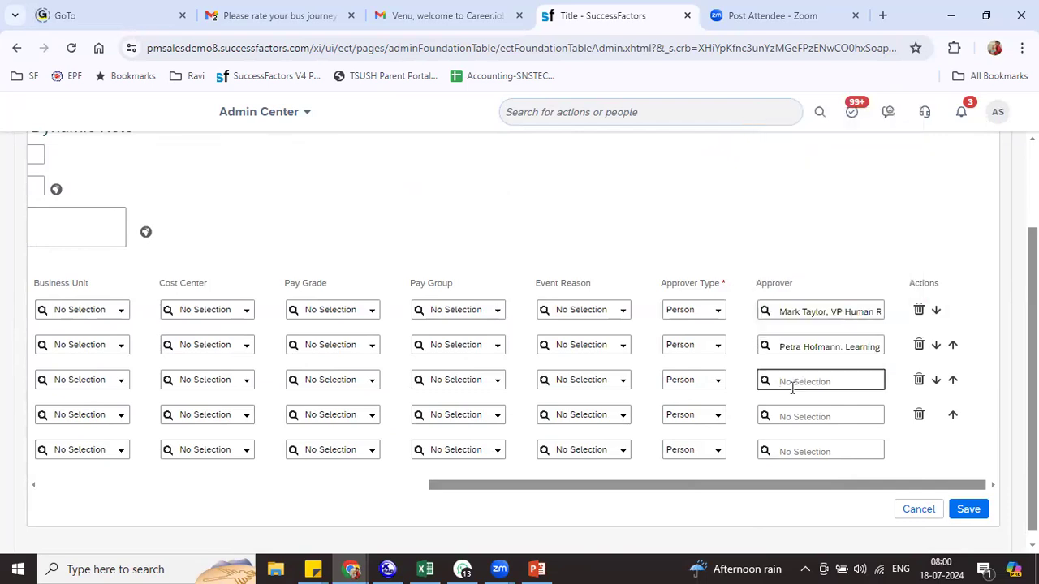
type("cor")
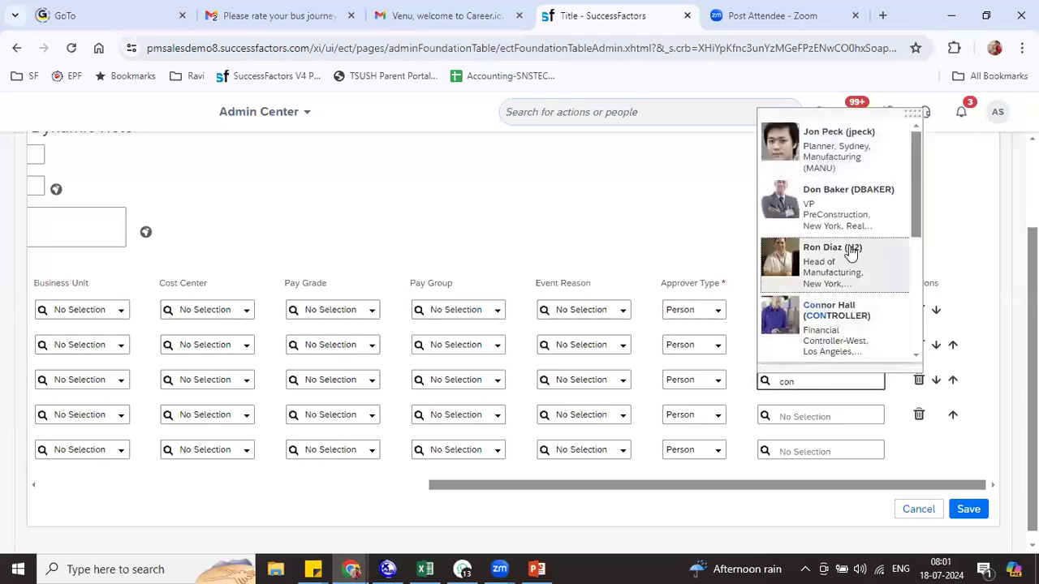
left_click(844, 212)
left_click(795, 413)
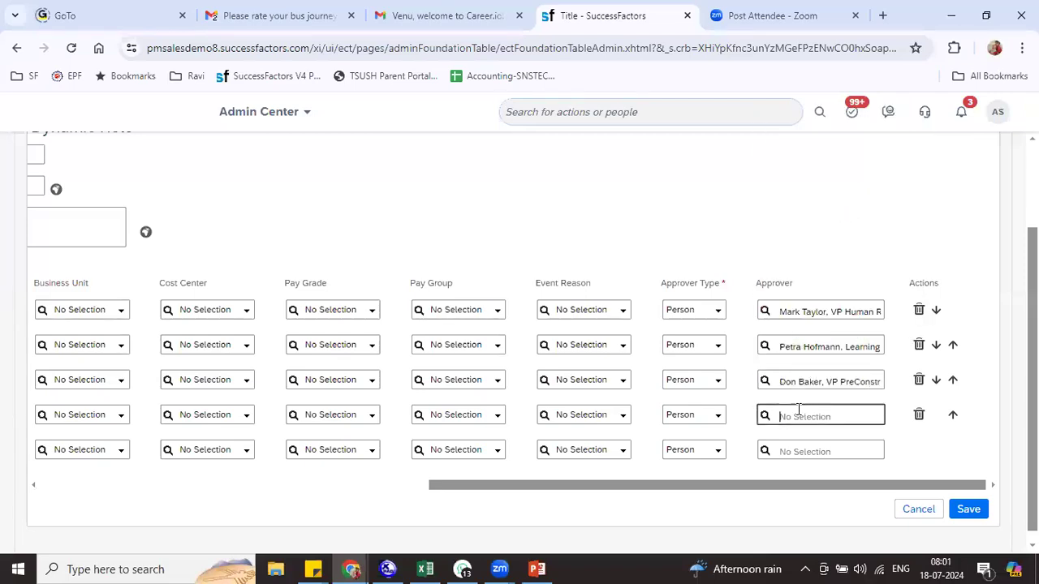
type("c")
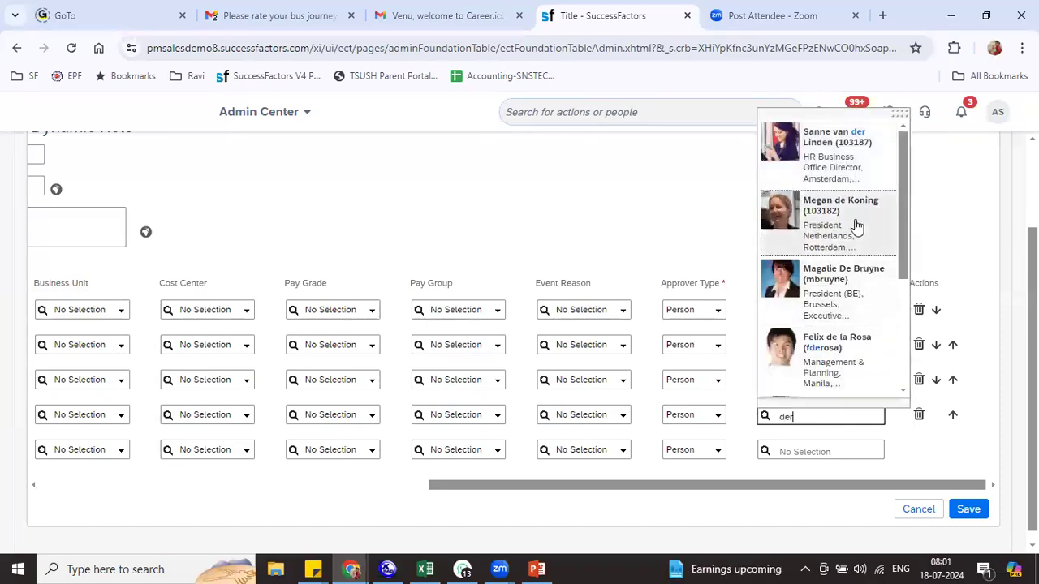
left_click(843, 237)
left_click(792, 452)
type("l Le")
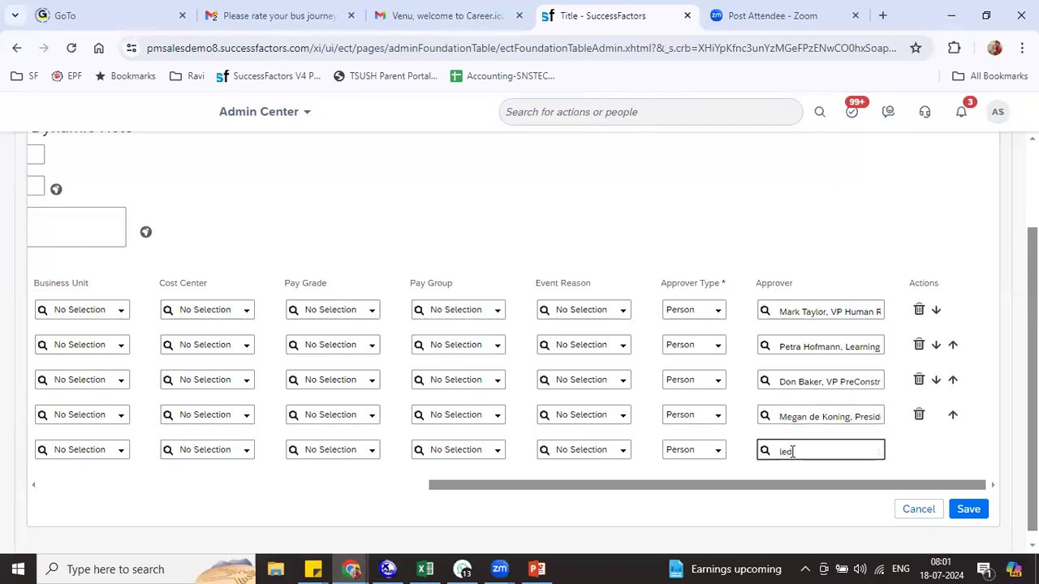
type("e")
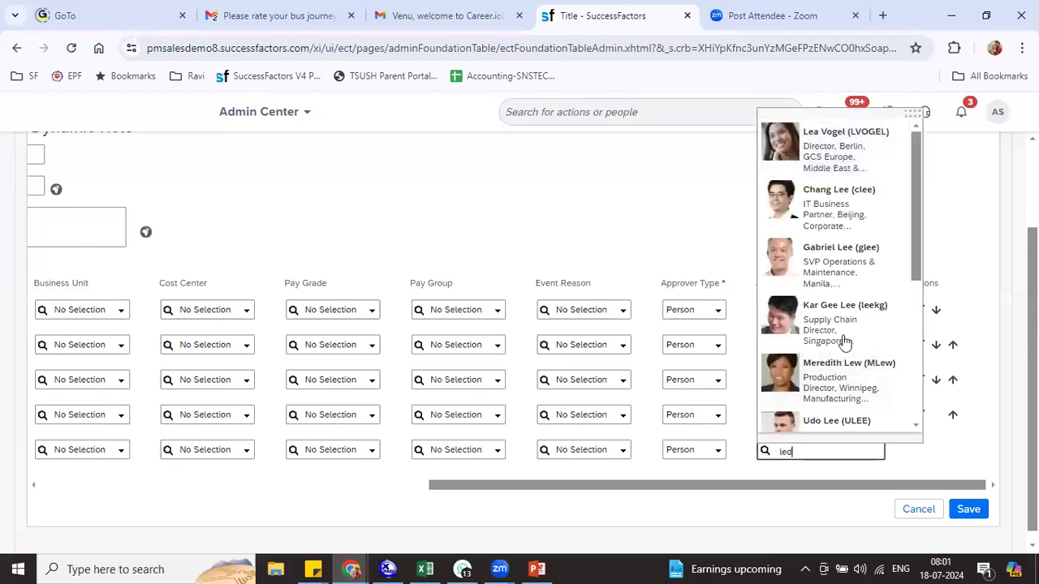
left_click(846, 260)
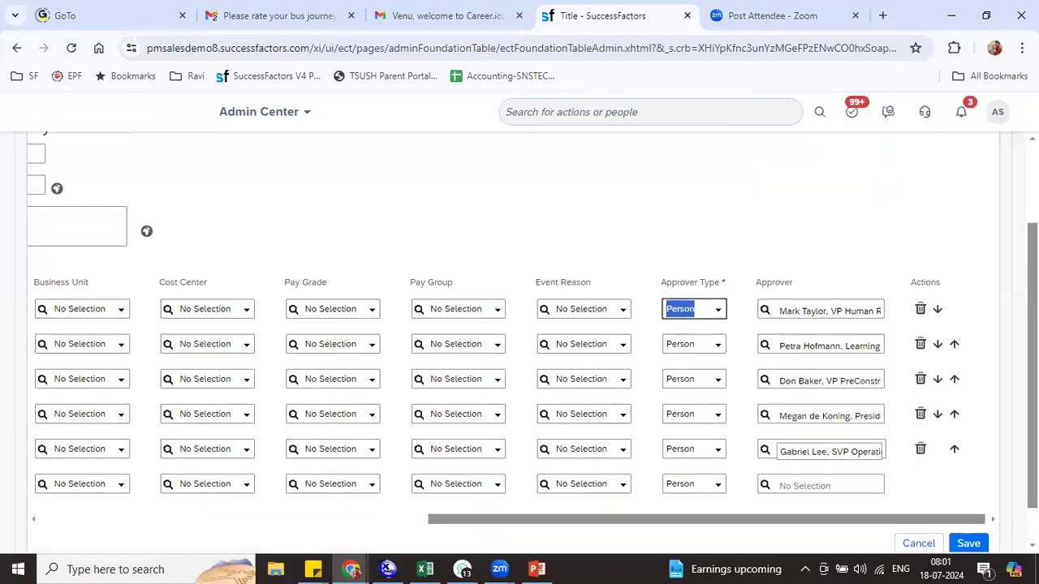
scroll(1000, 536, "down", 1)
left_click(976, 500)
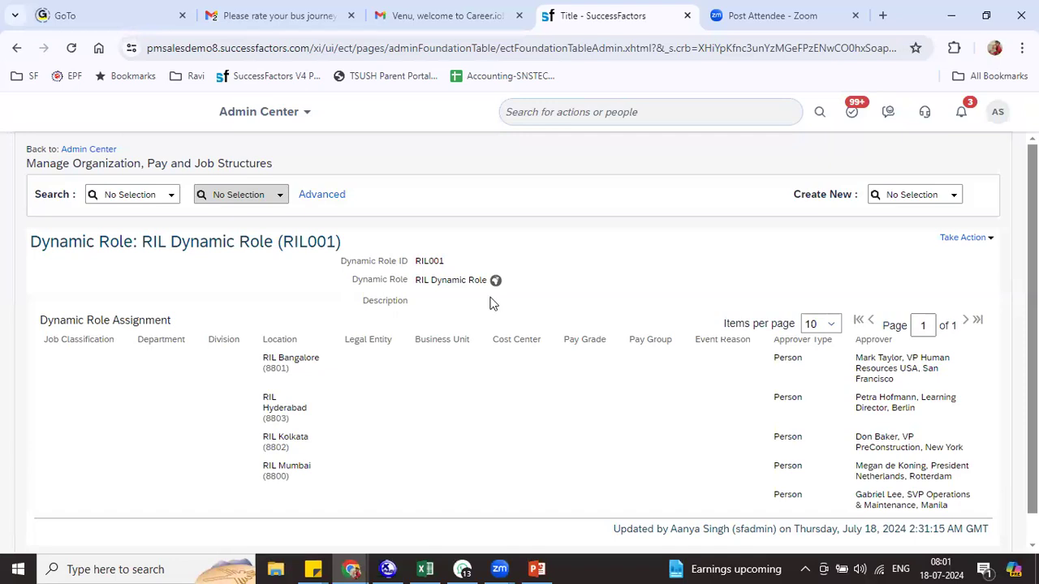
left_click_drag(263, 355, 331, 368)
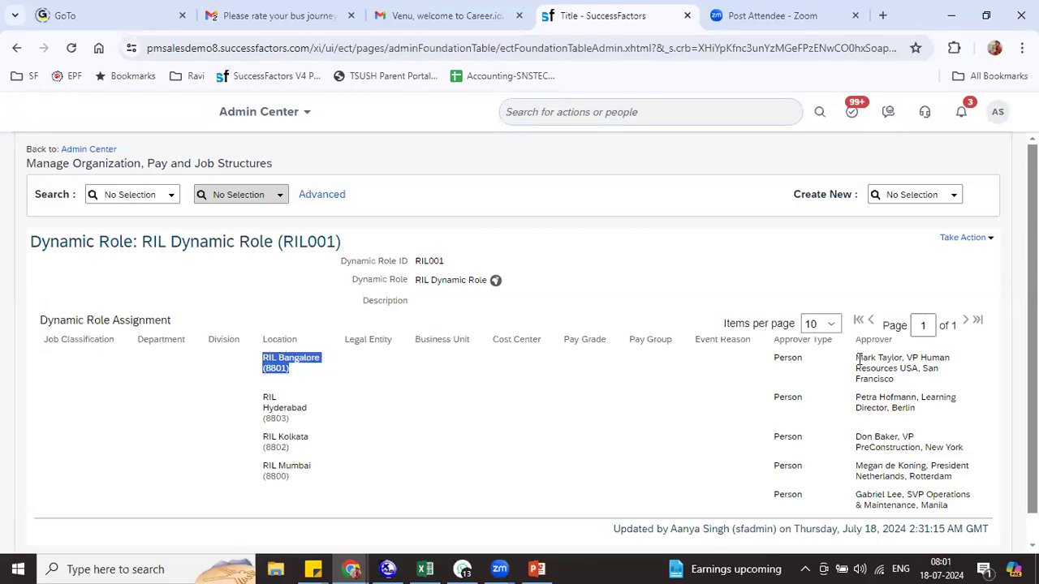
left_click_drag(857, 358, 917, 363)
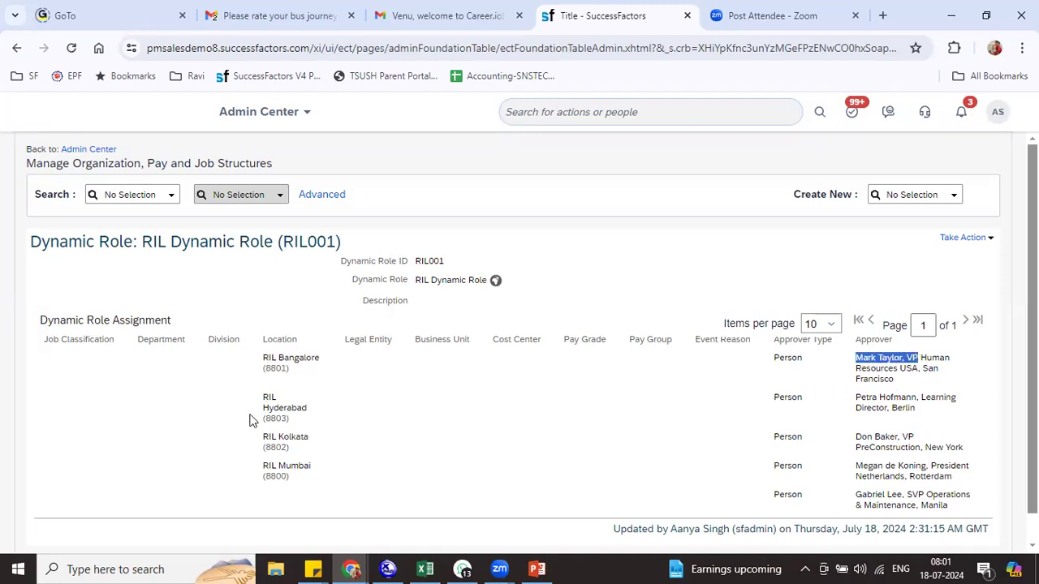
left_click_drag(253, 420, 351, 421)
left_click_drag(861, 397, 903, 397)
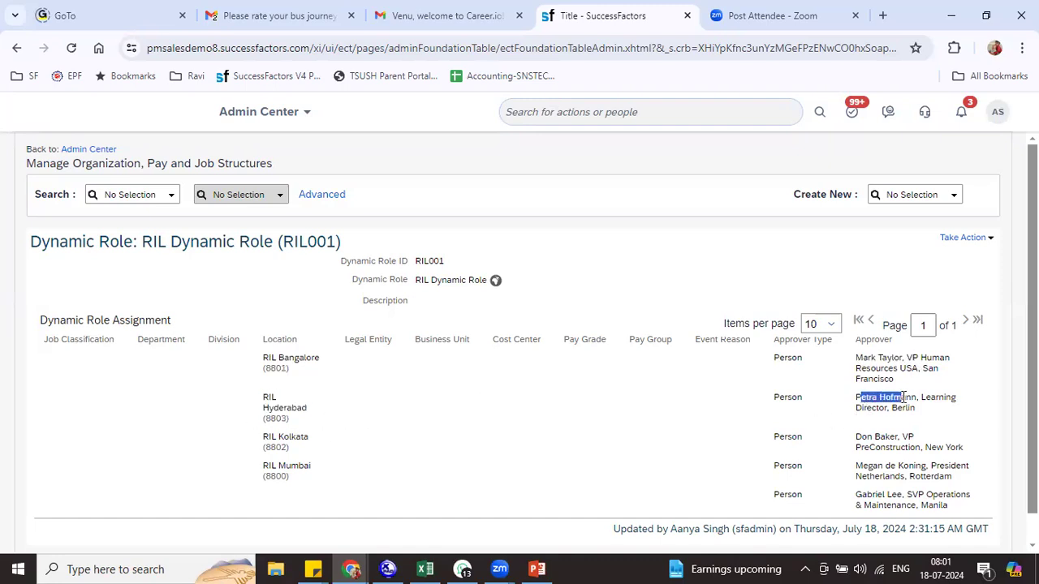
left_click_drag(266, 436, 369, 434)
left_click_drag(866, 436, 913, 435)
left_click_drag(266, 465, 419, 462)
left_click_drag(856, 465, 926, 465)
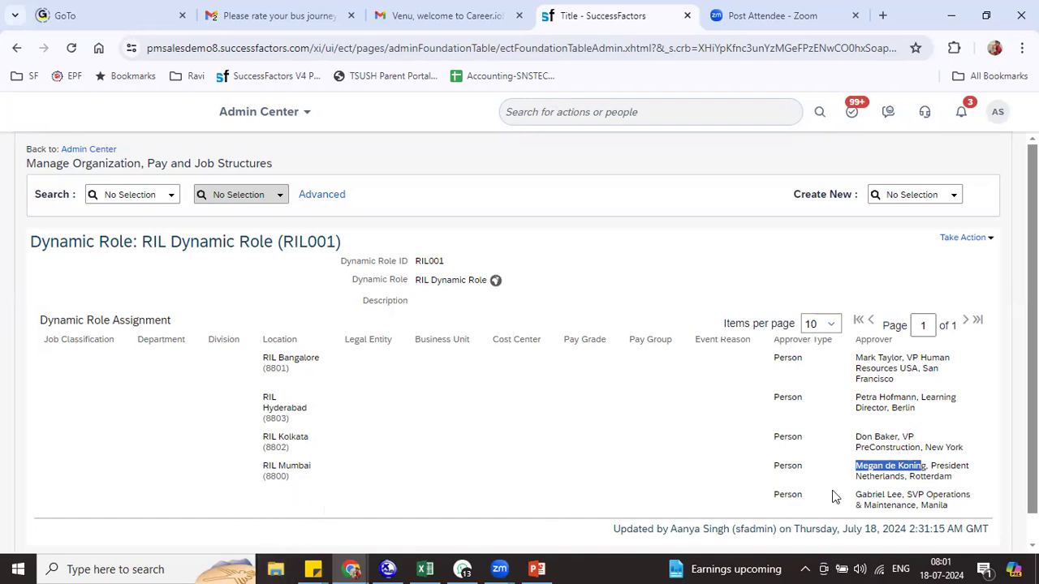
left_click(899, 497)
left_click_drag(900, 496, 915, 502)
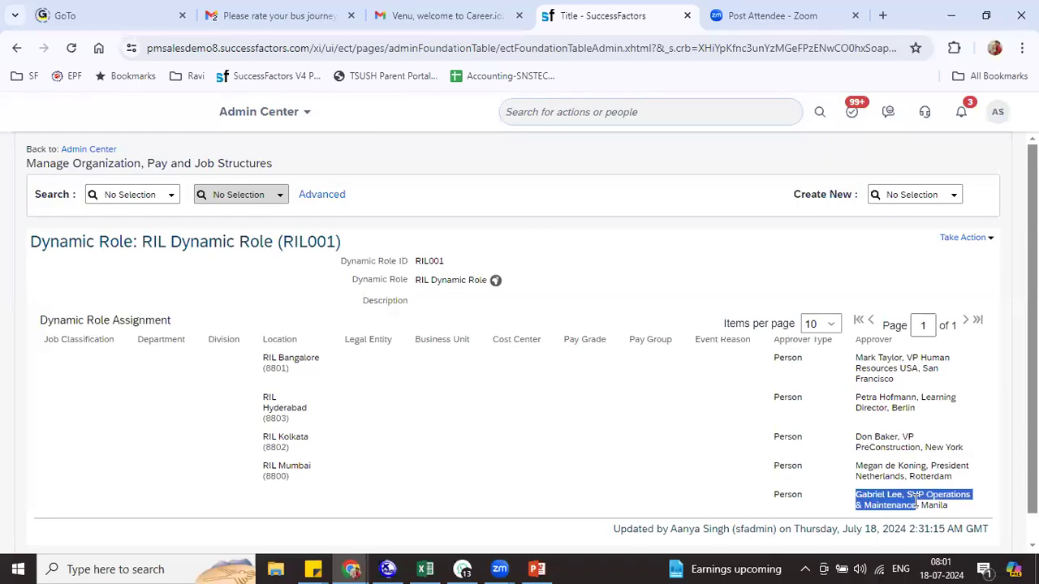
left_click_drag(269, 360, 323, 371)
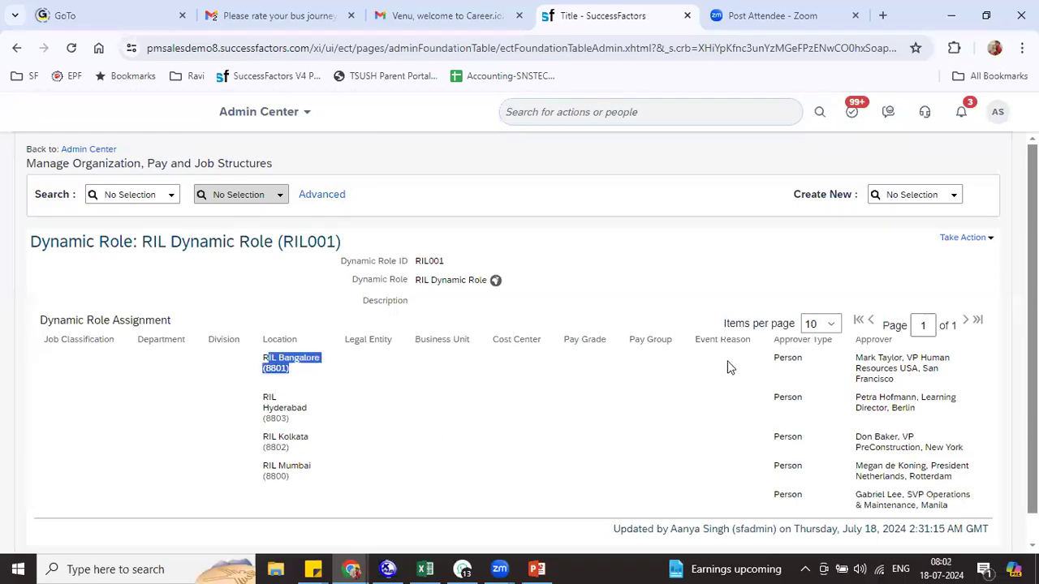
left_click(919, 397)
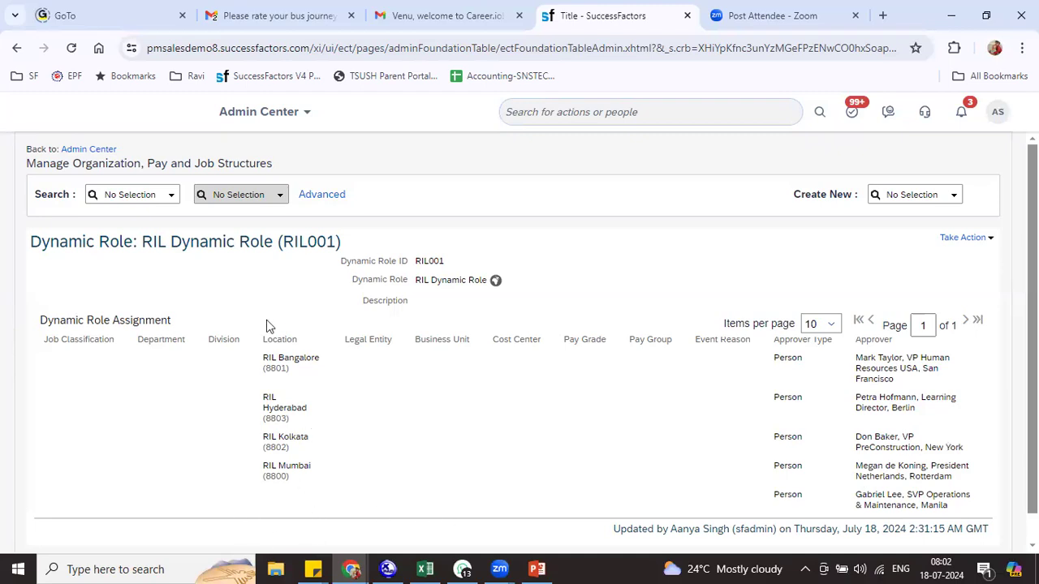
left_click_drag(861, 494, 925, 505)
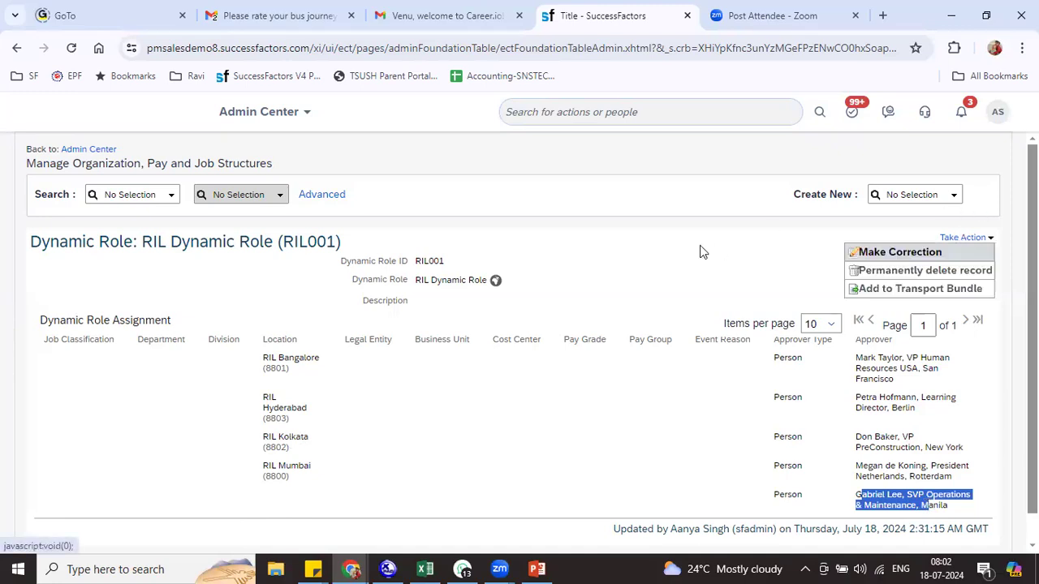
left_click(918, 194)
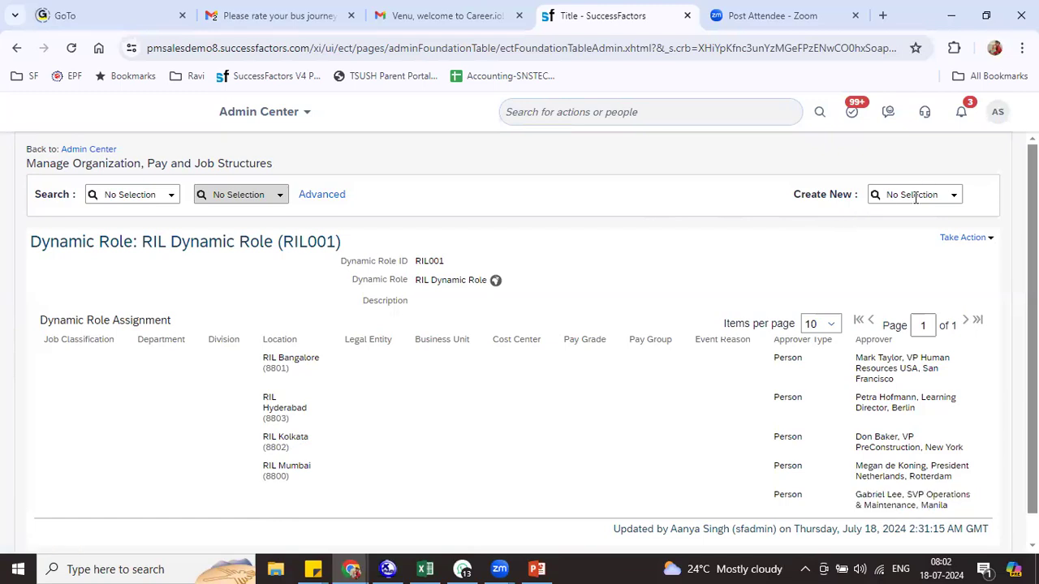
Open a new workflow form with ID RILWF001 and name RIL Workflow 001
type("work")
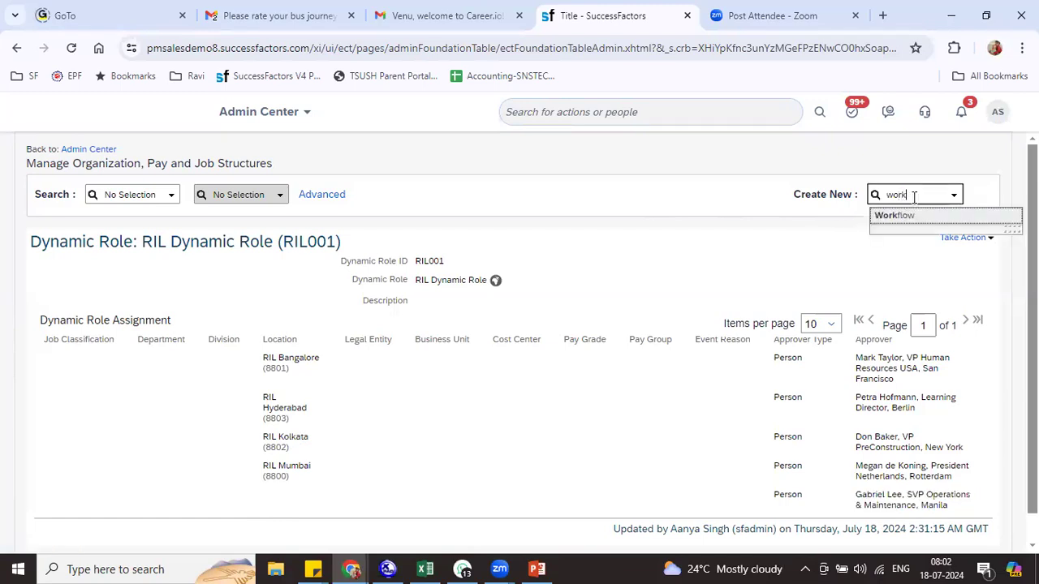
left_click(895, 216)
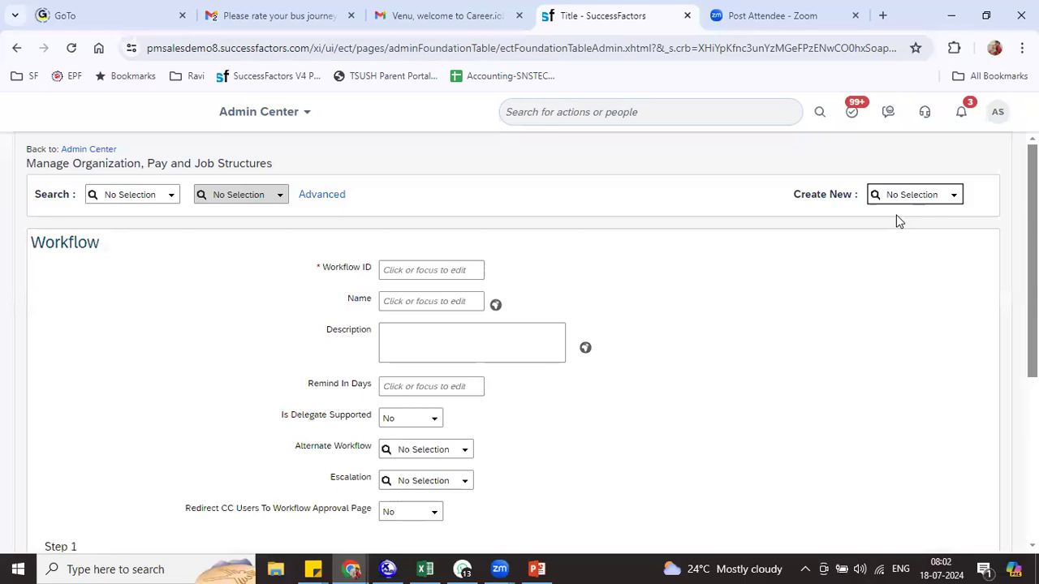
left_click(410, 268)
type("RILWF001")
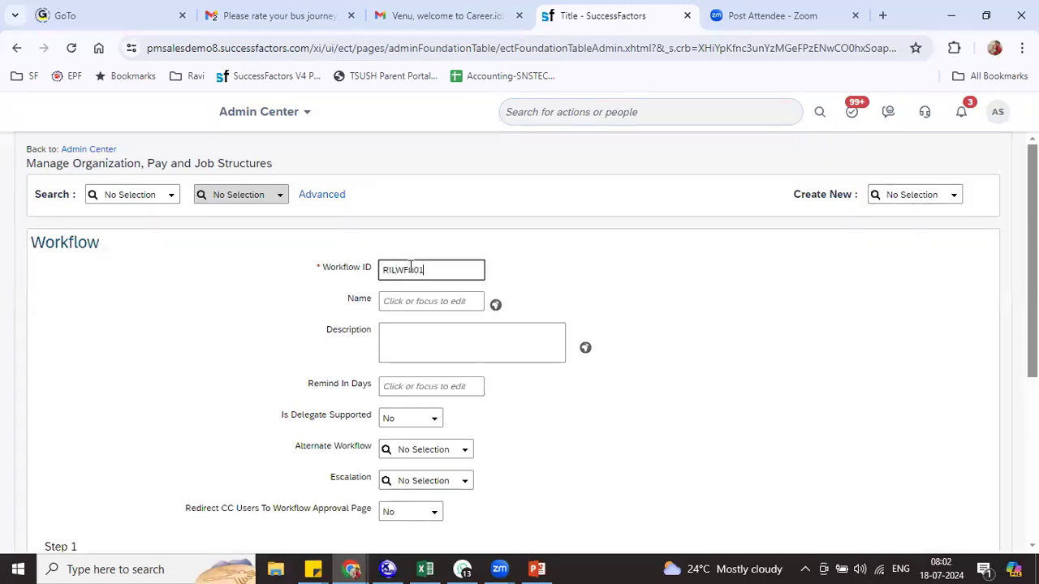
key("Tab")
type("R")
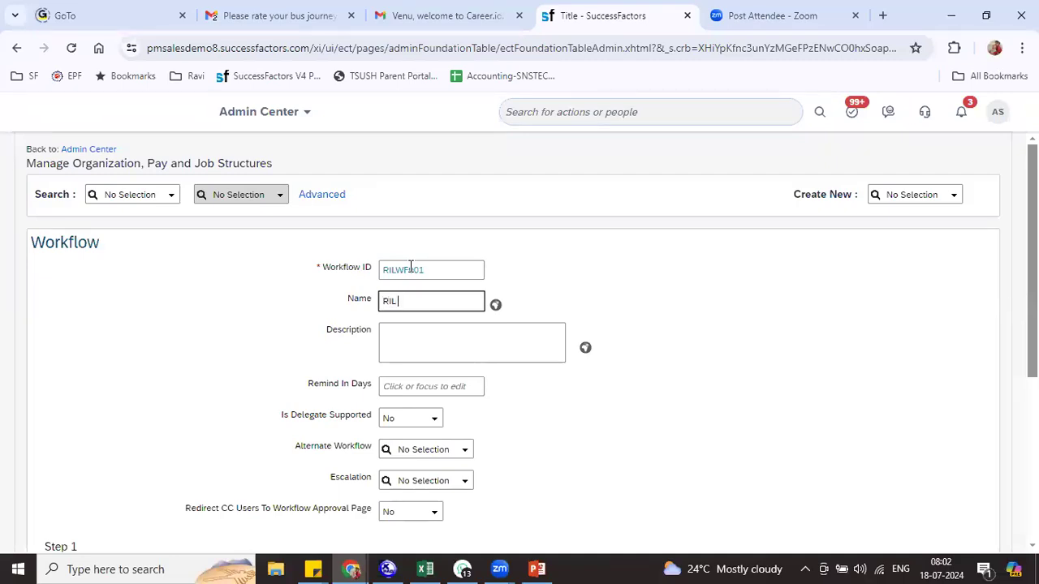
type("IL Workflow 001")
key("Tab")
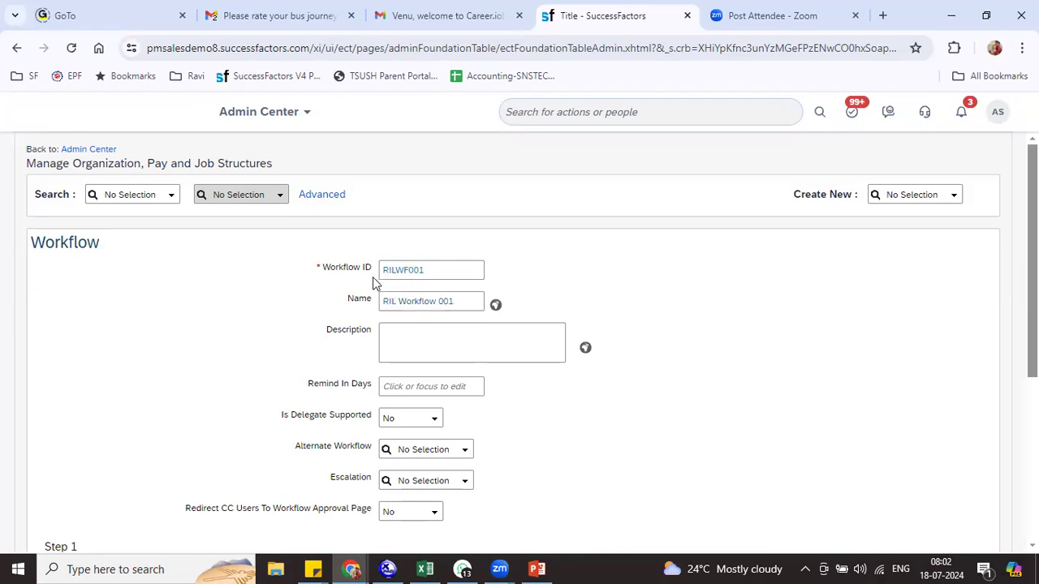
left_click_drag(469, 301, 385, 302)
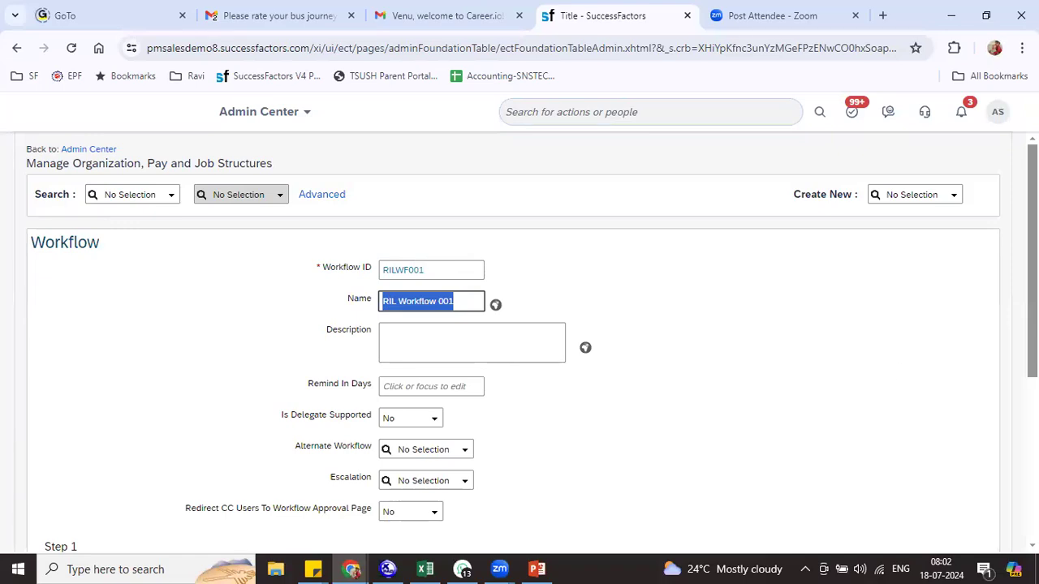
Set Remind In Days to 4 and Delegate Supported to Yes
scroll(927, 392, "down", 1)
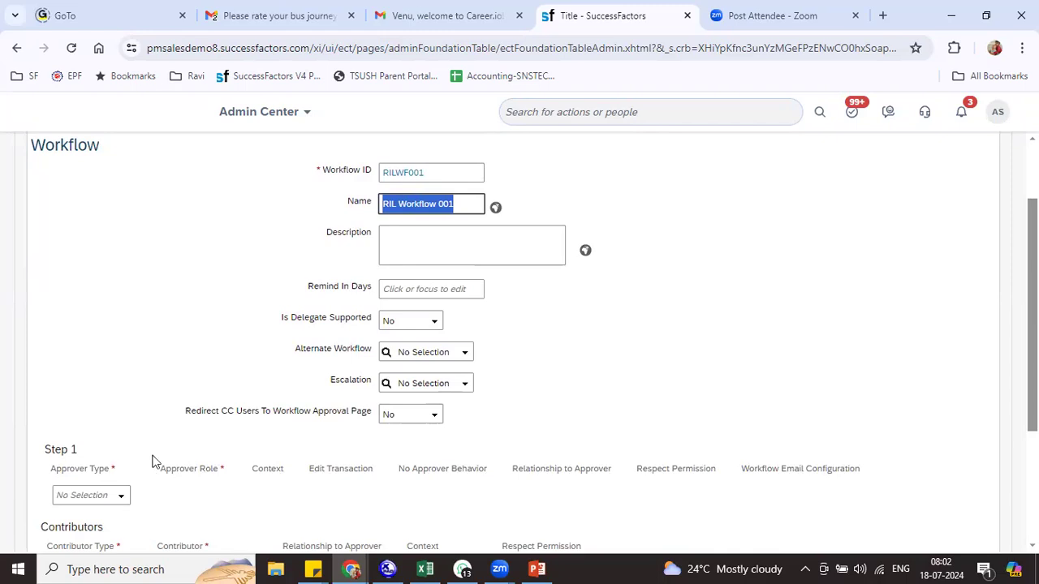
scroll(232, 375, "down", 2)
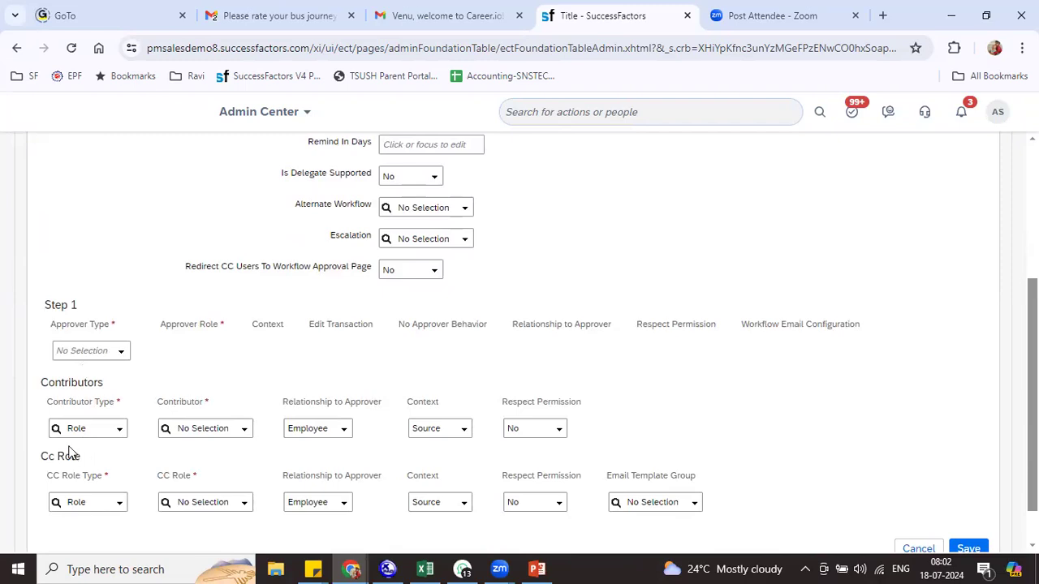
scroll(552, 281, "up", 3)
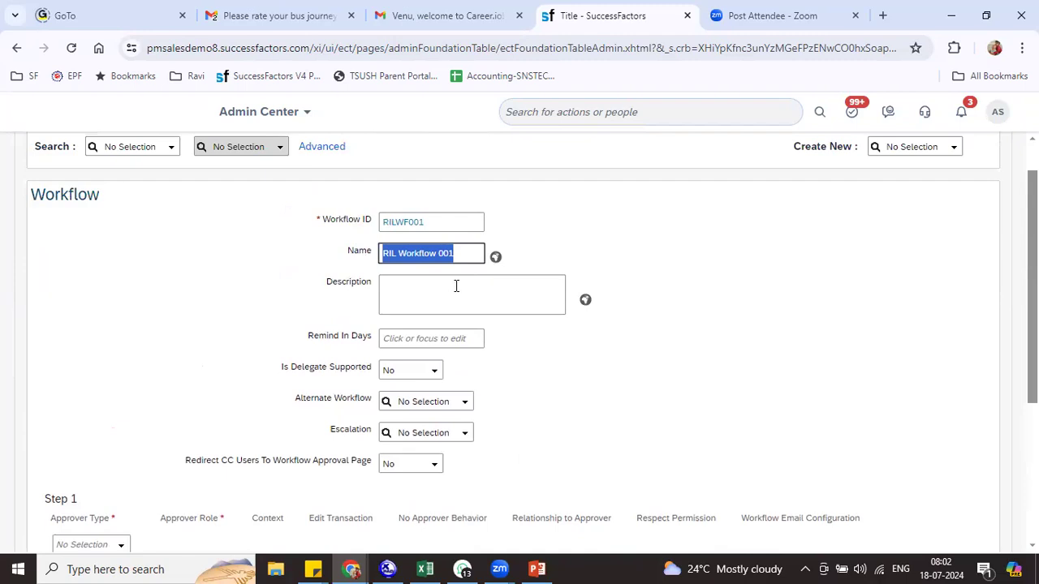
left_click(456, 286)
left_click(419, 340)
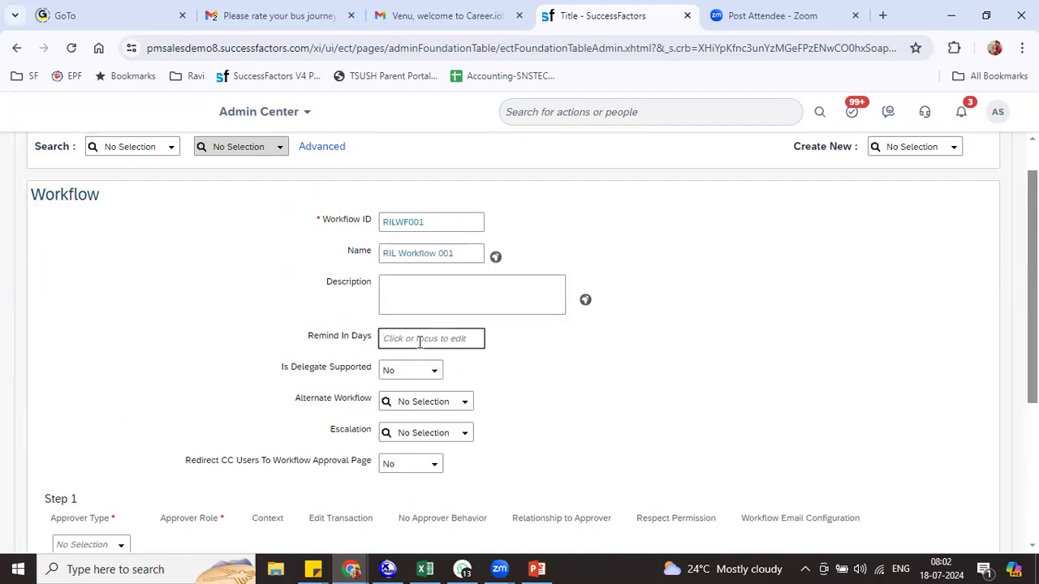
type("4")
left_click_drag(330, 367, 413, 381)
left_click(431, 371)
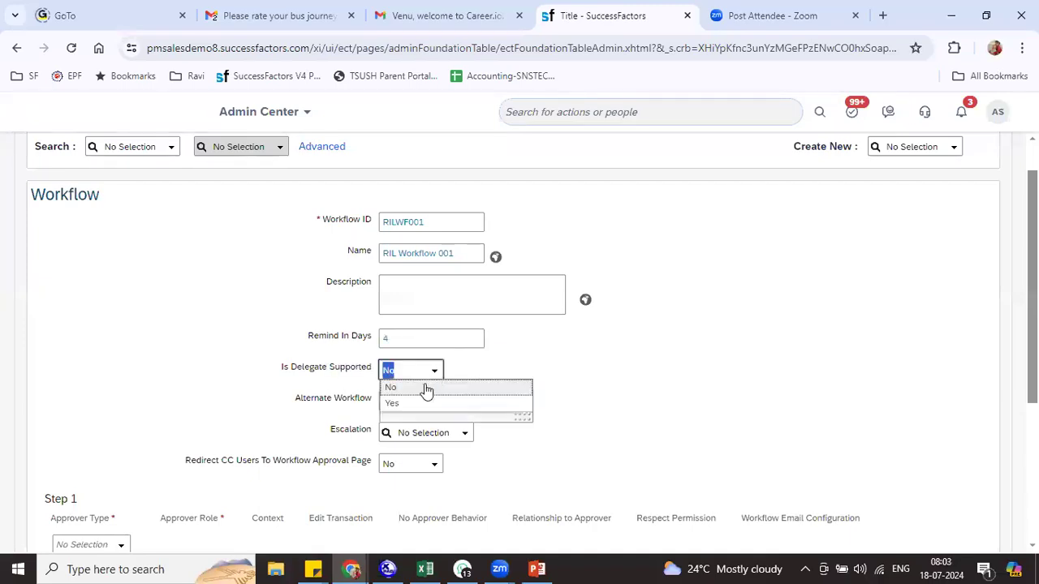
left_click(415, 403)
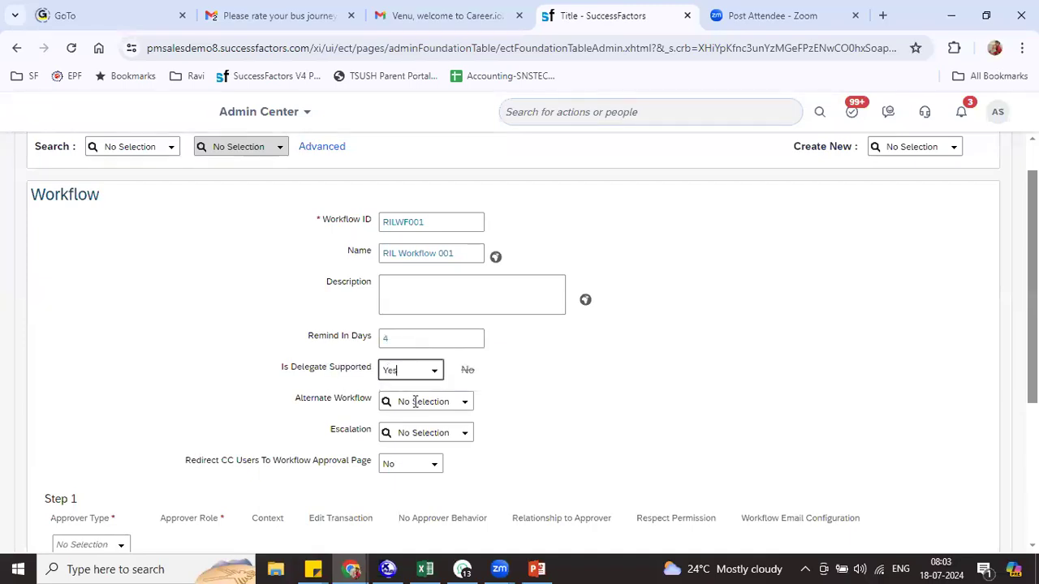
Attach escalation RIL_ESCALATION (RIL001) and set Redirect CC Users to Approval Page to Yes
left_click_drag(311, 399, 404, 398)
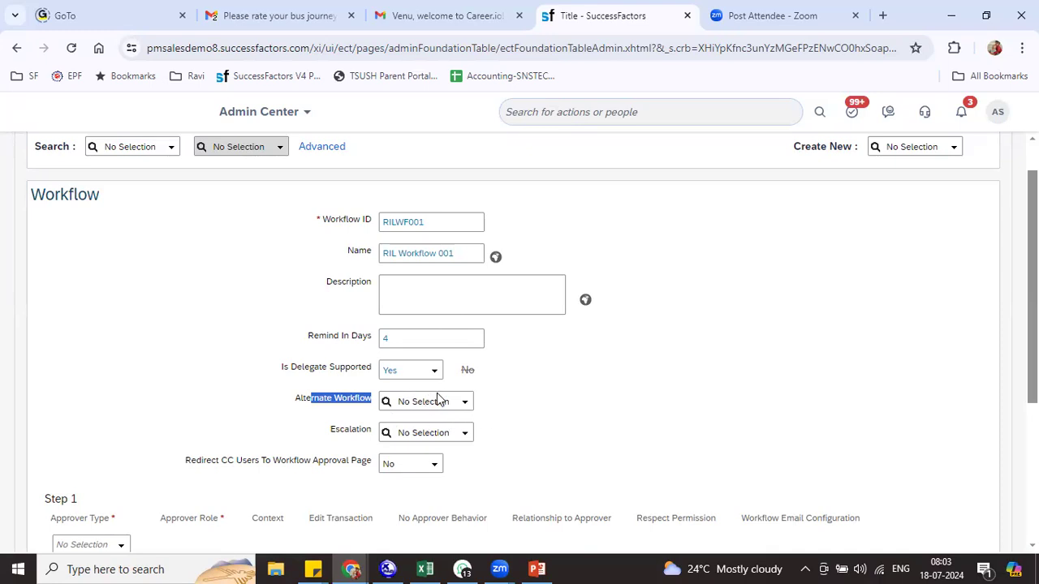
left_click(414, 432)
type("ril")
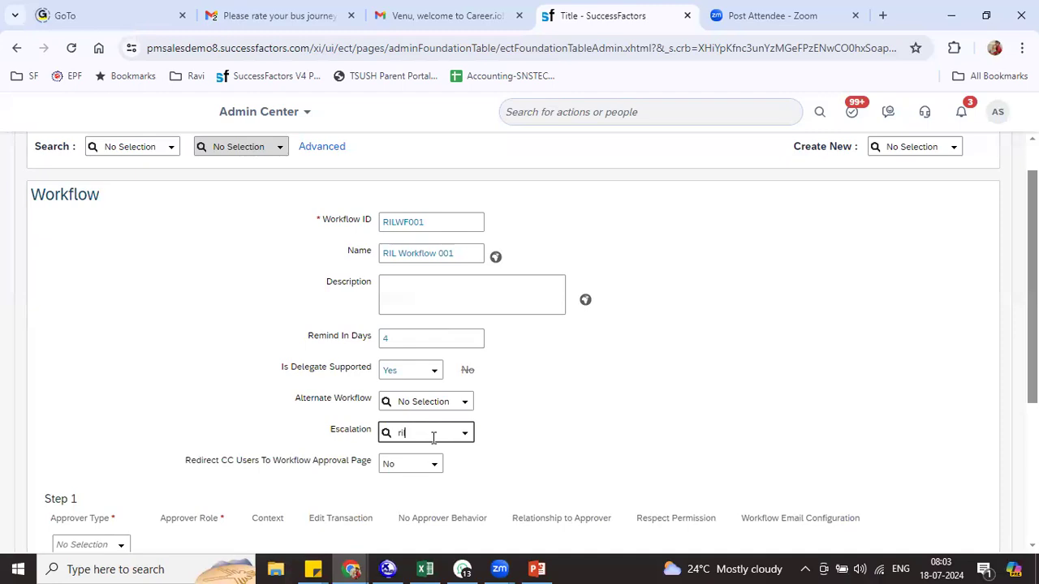
left_click(435, 457)
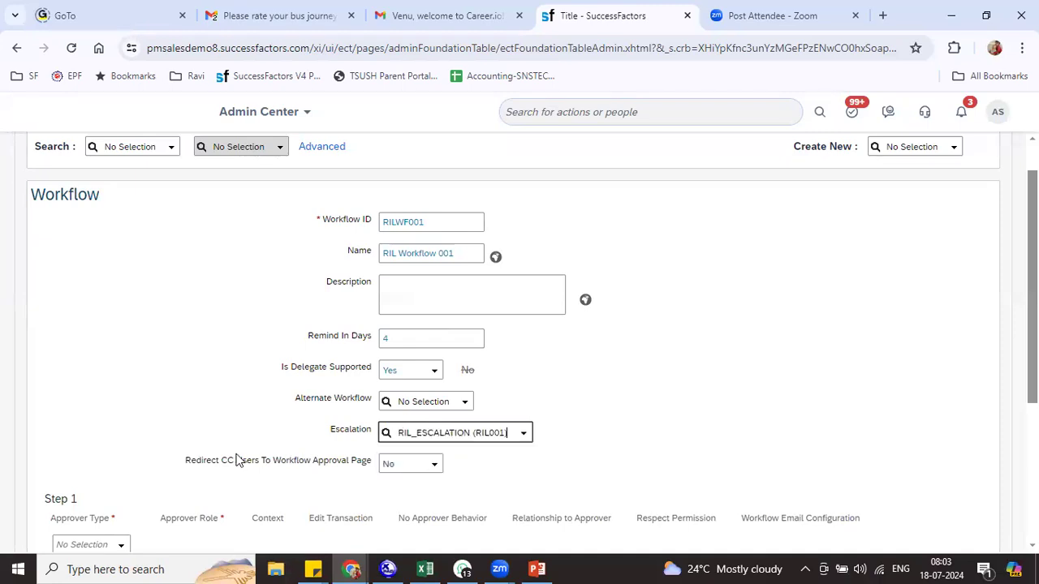
left_click_drag(236, 459, 367, 471)
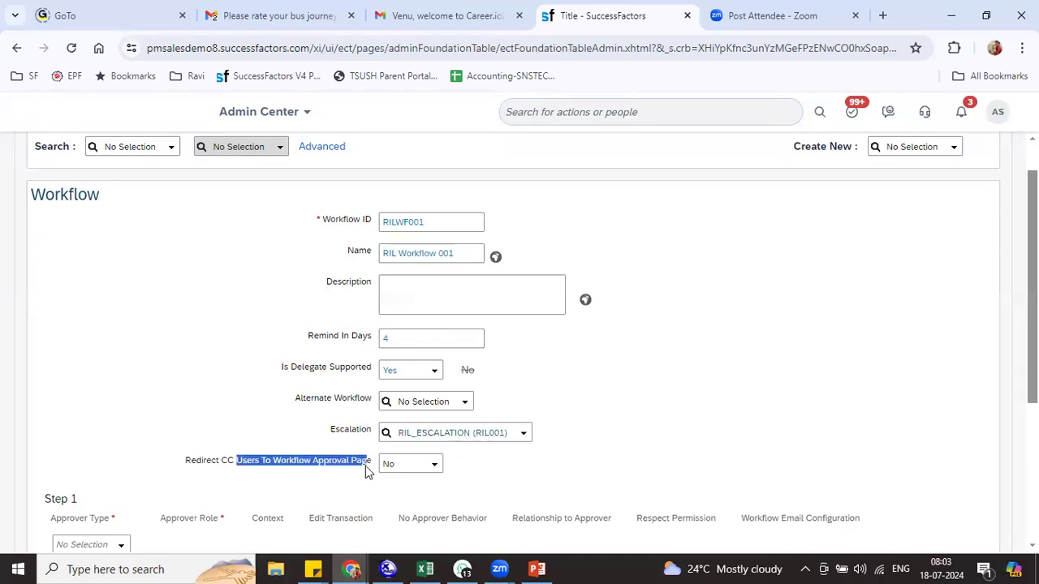
left_click(427, 464)
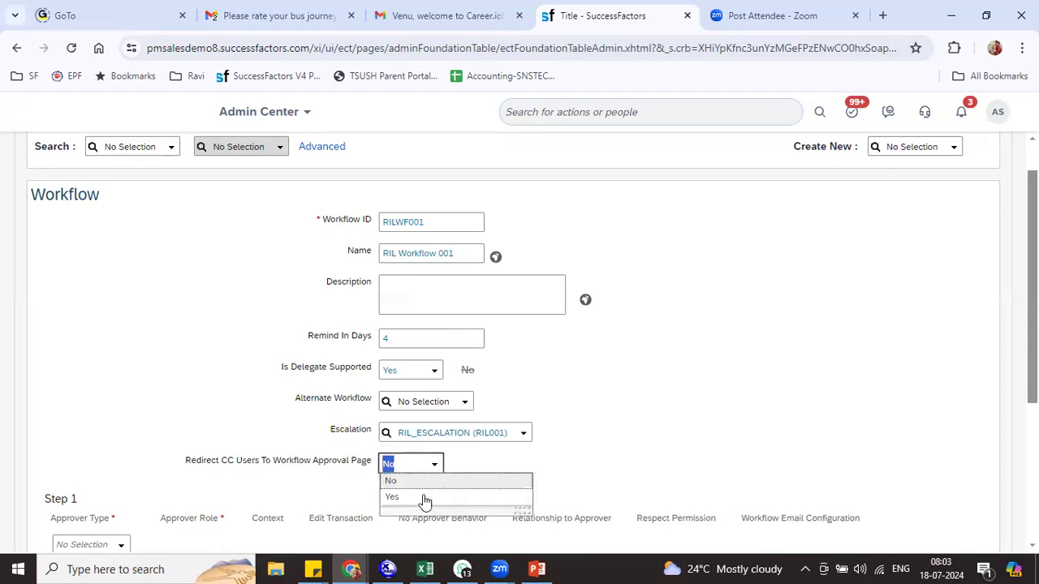
left_click(424, 496)
scroll(519, 341, "down", 3)
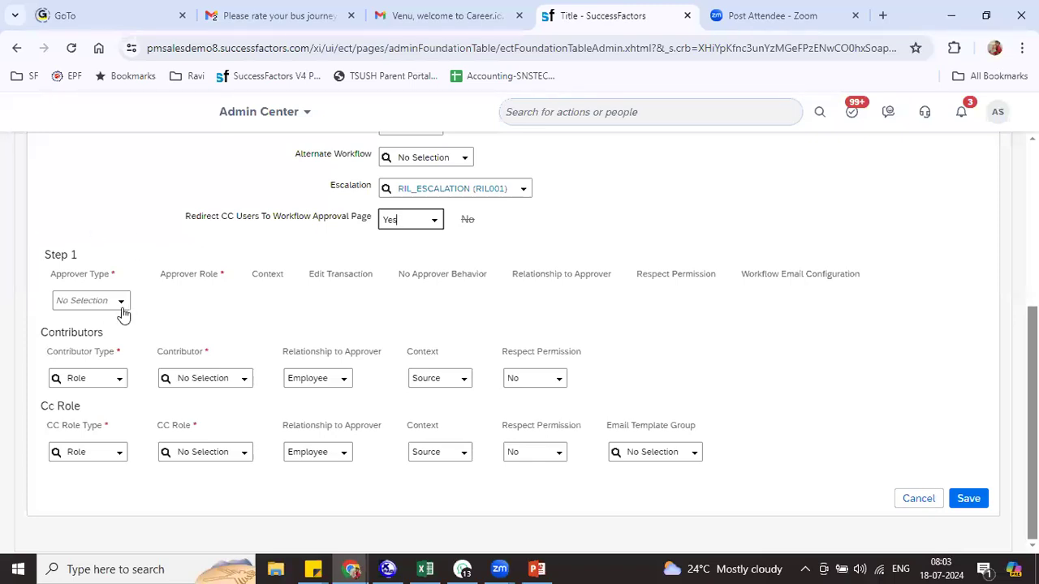
left_click_drag(61, 274, 113, 274)
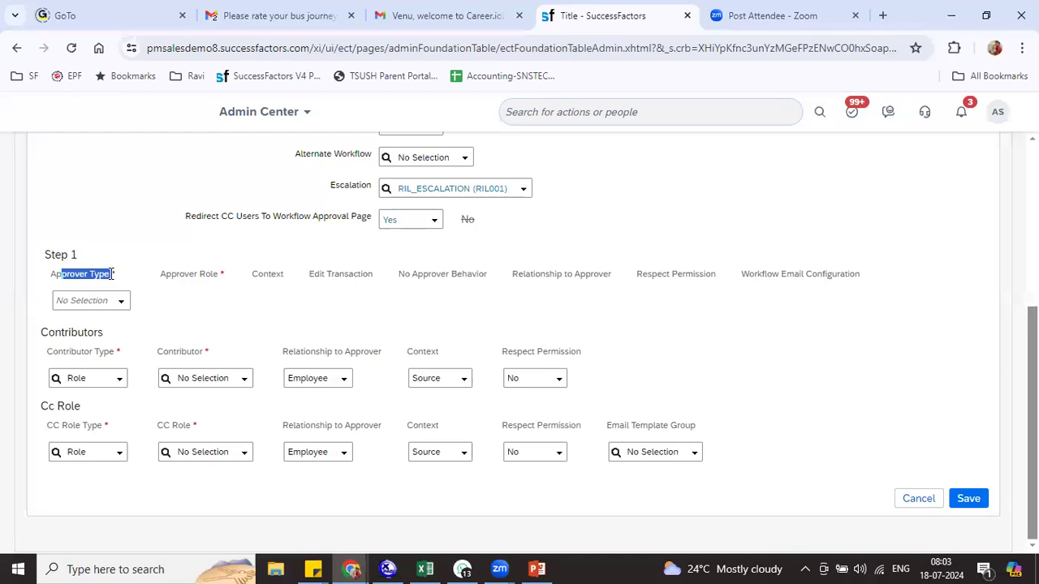
key("alt+Tab")
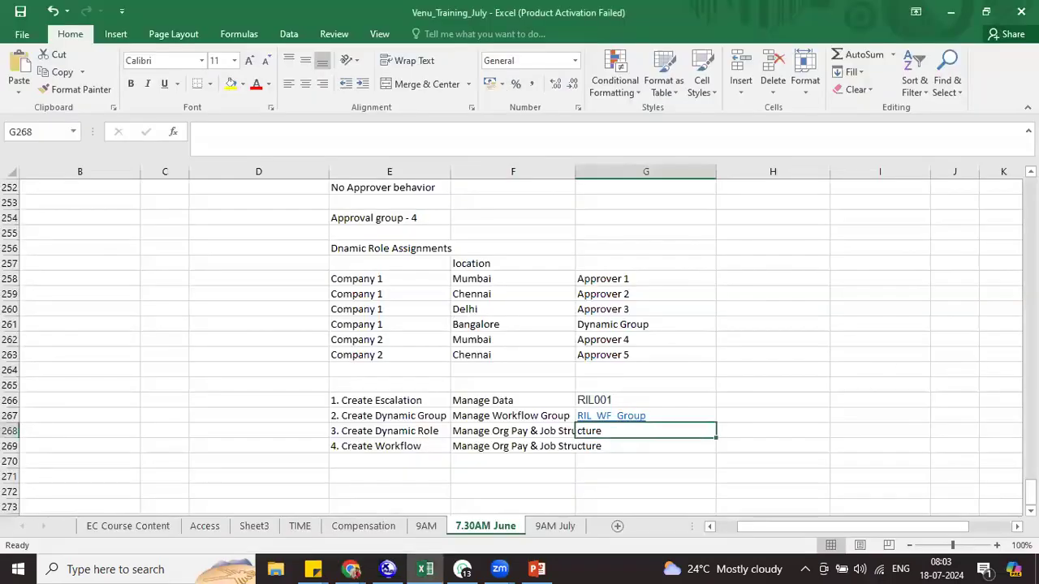
scroll(362, 240, "up", 3)
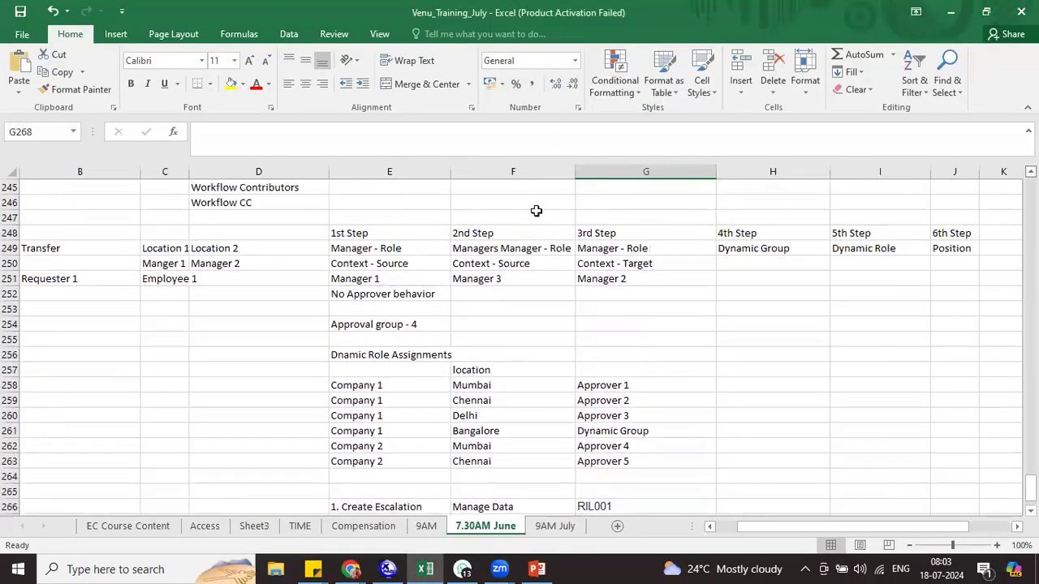
left_click_drag(422, 243, 896, 243)
key("alt+Tab")
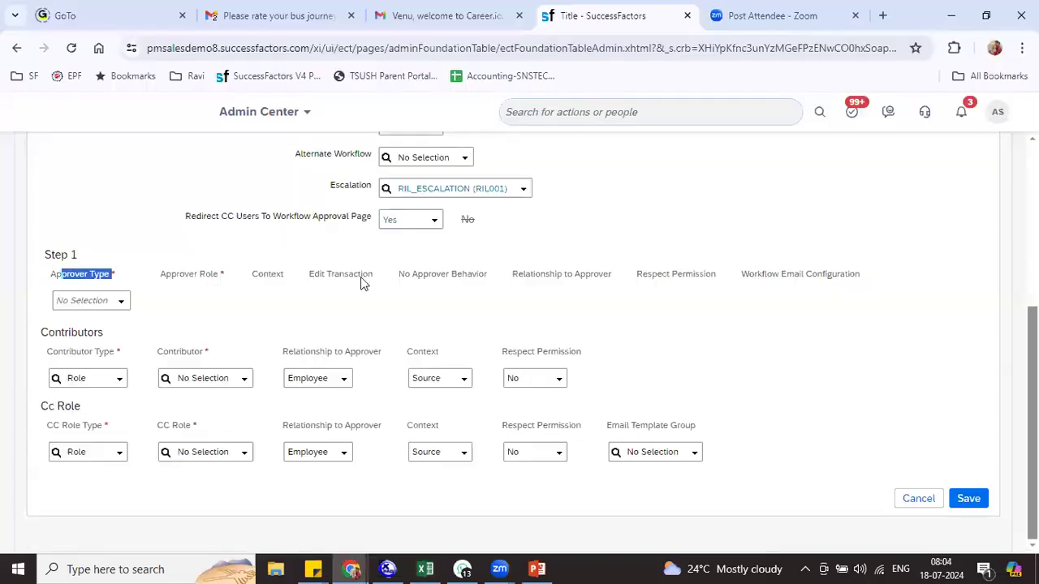
Make Role the approver type for Steps 1 and 2
left_click(113, 302)
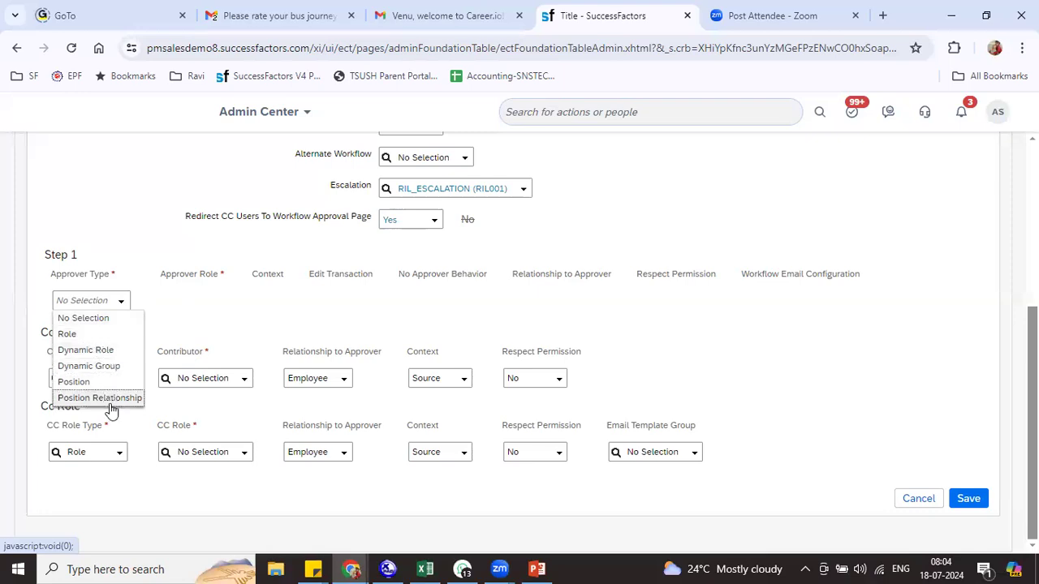
left_click(86, 333)
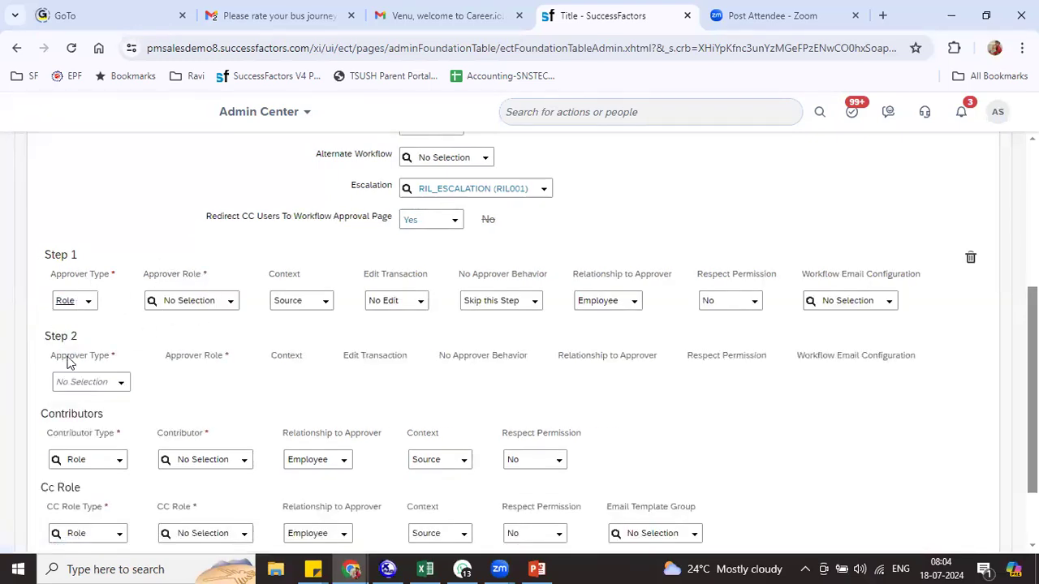
left_click(121, 382)
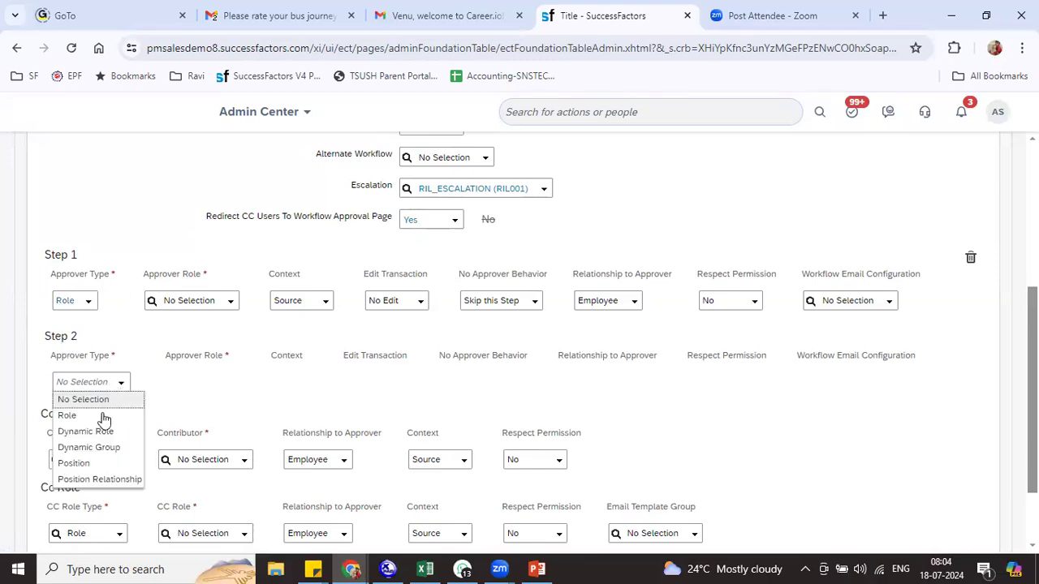
left_click(99, 417)
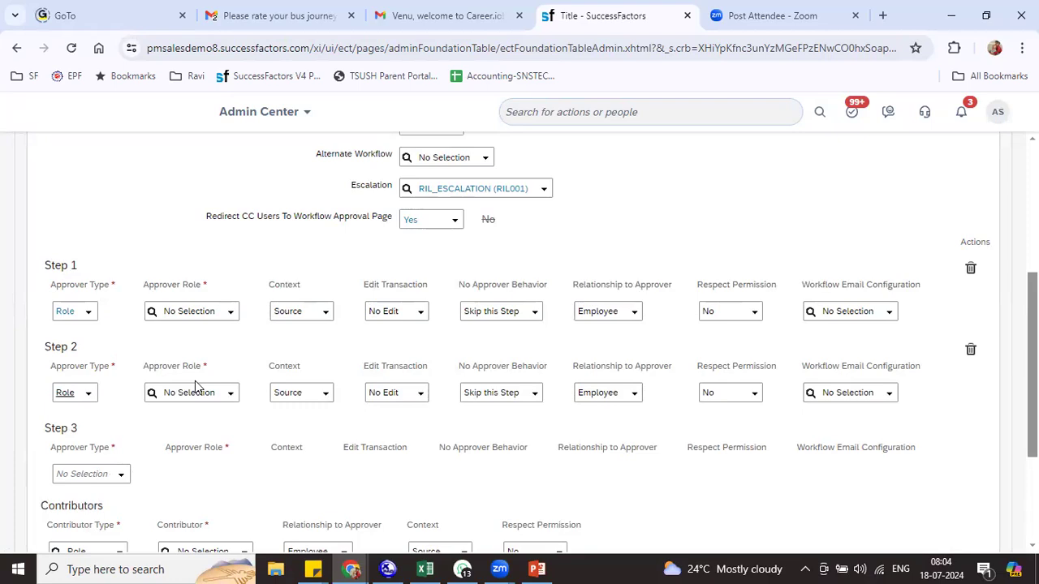
Set Step 1's approver role to Manager
left_click(229, 316)
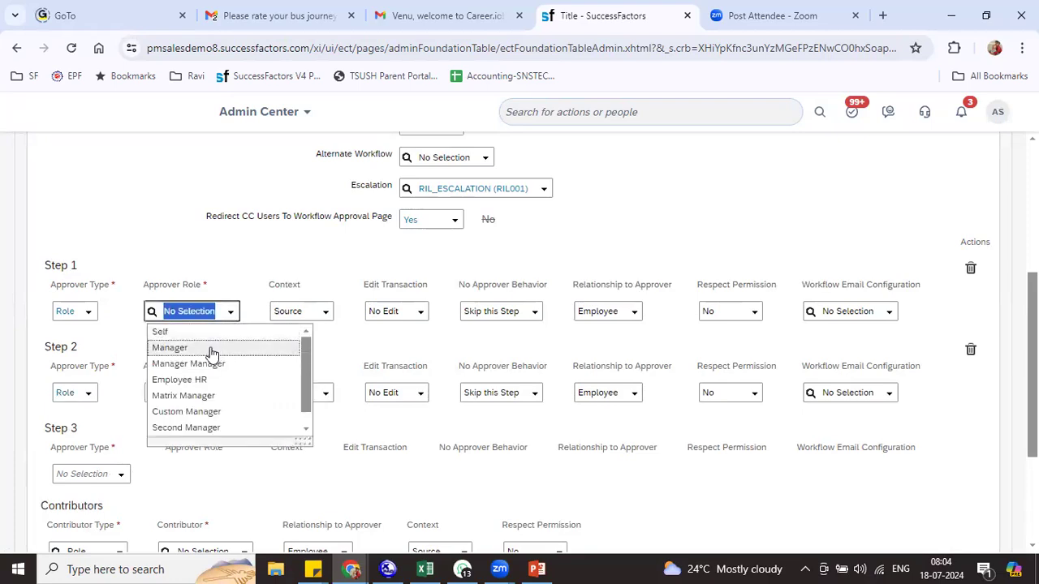
left_click(209, 350)
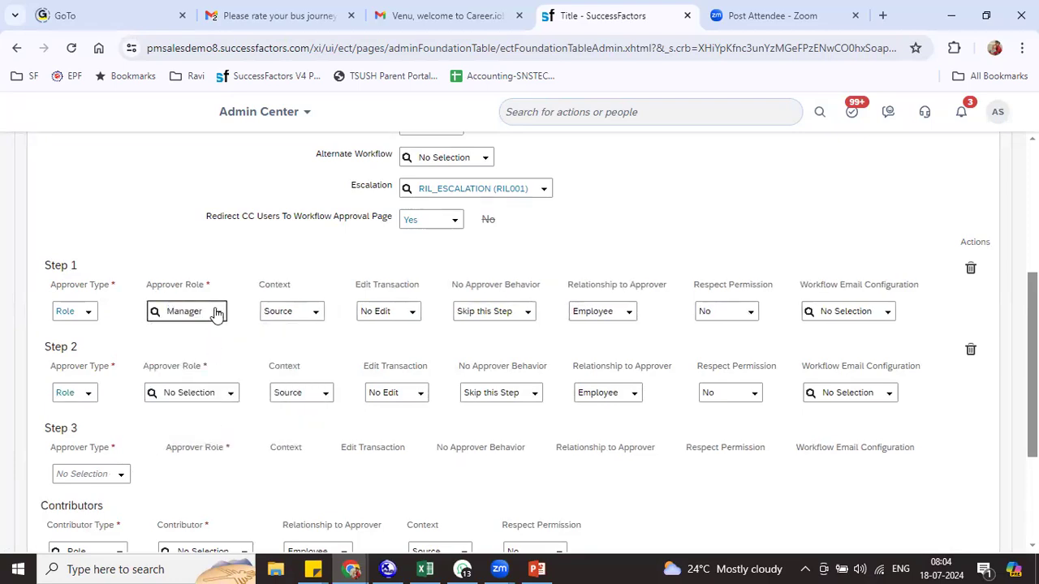
left_click(215, 313)
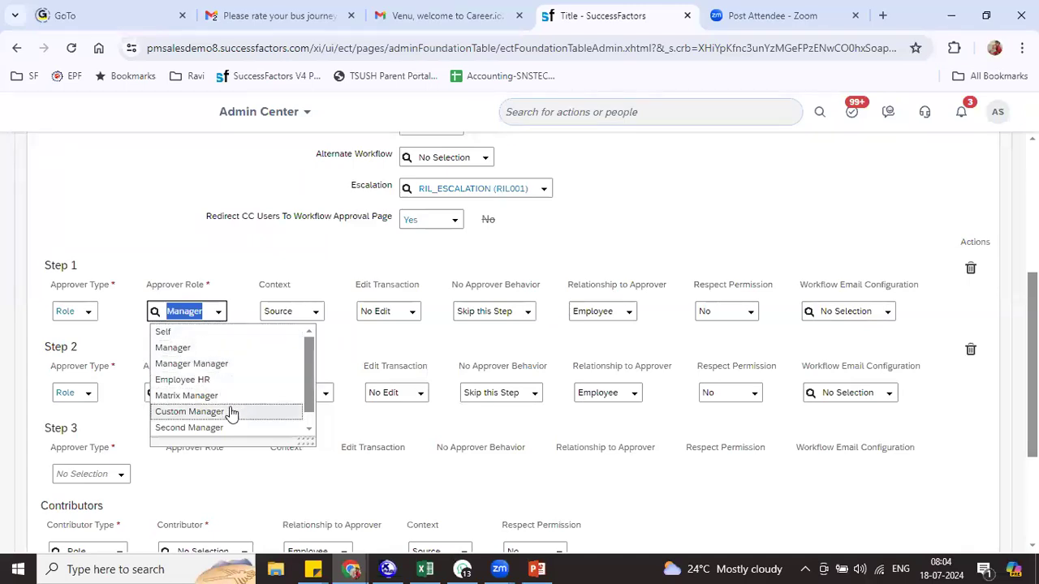
left_click(349, 427)
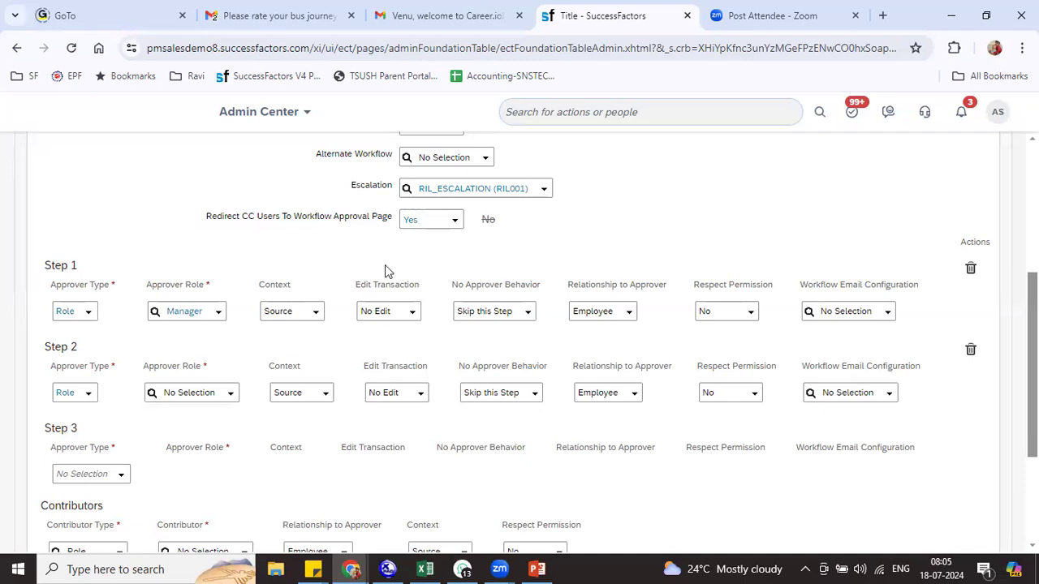
left_click(405, 317)
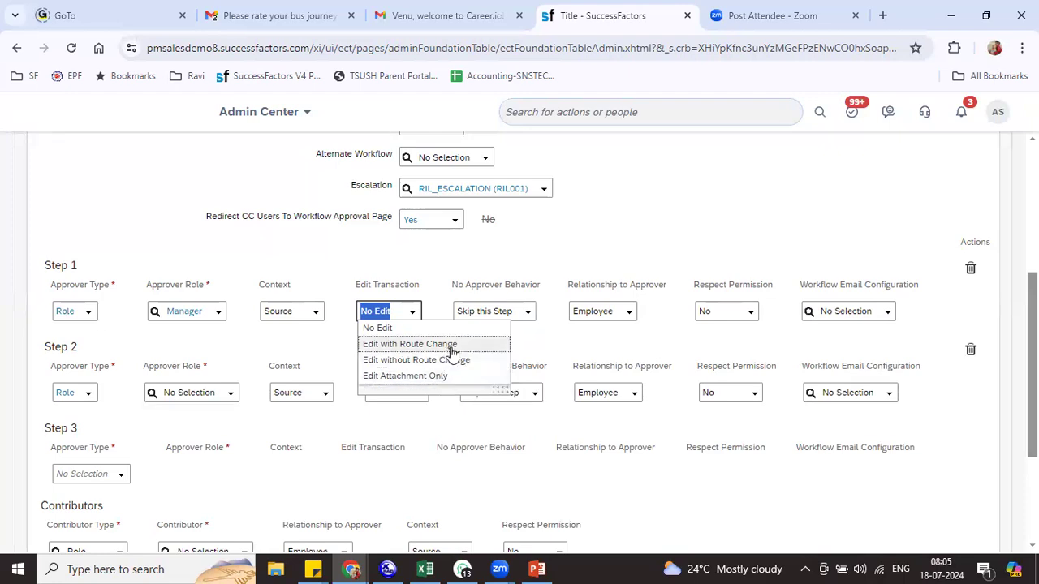
Set Step 1's Edit Transaction to Edit with Route Change, keeping No Approver Behavior as Skip this Step
left_click(449, 345)
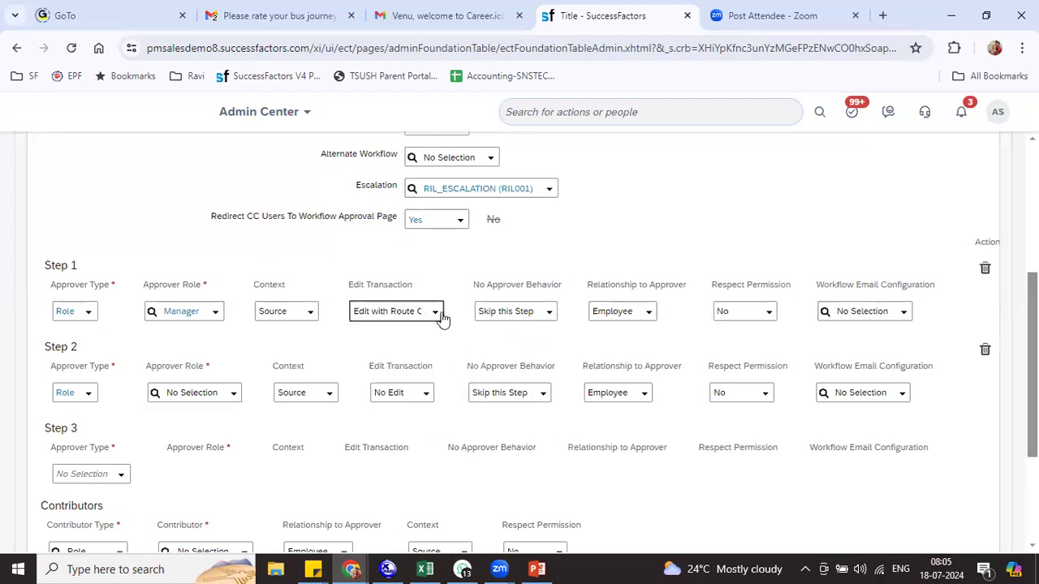
left_click_drag(487, 292, 555, 291)
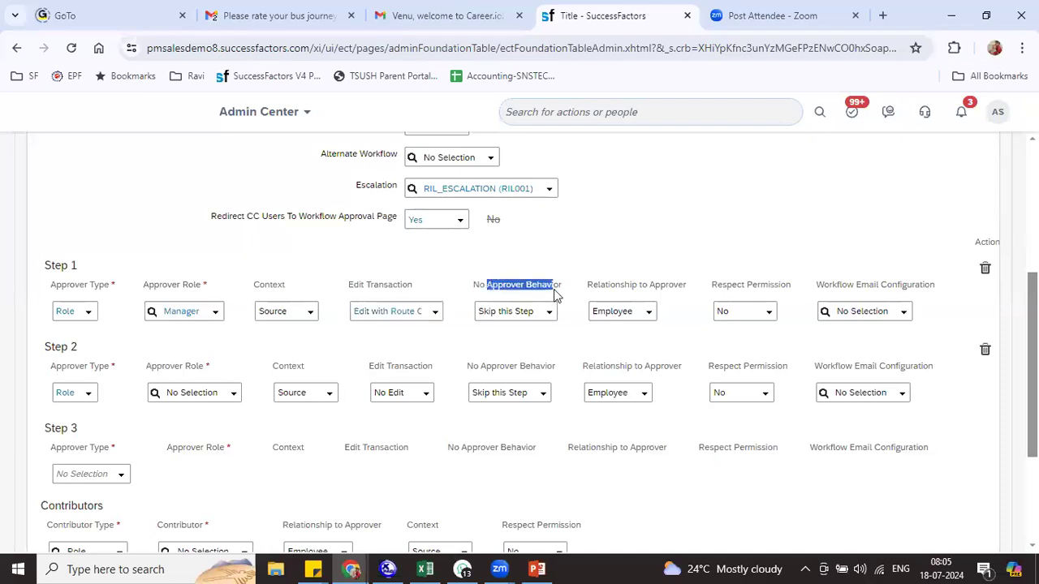
left_click(550, 319)
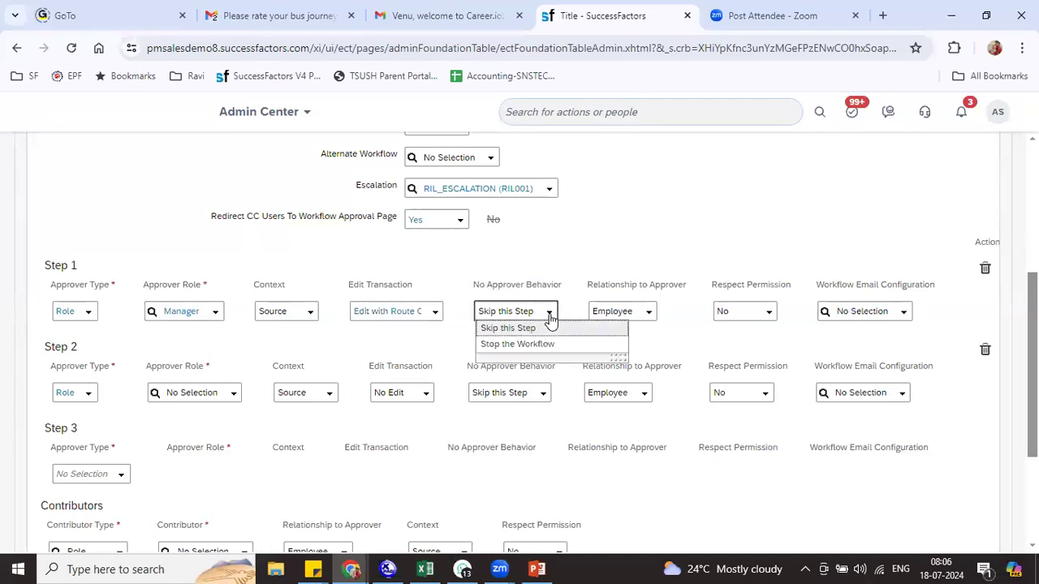
left_click(572, 247)
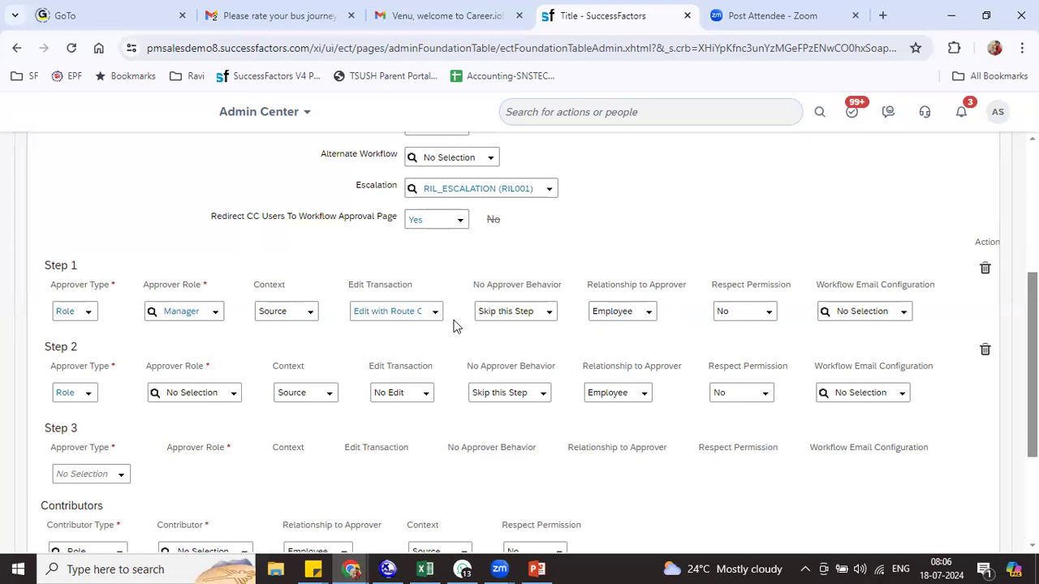
left_click(657, 315)
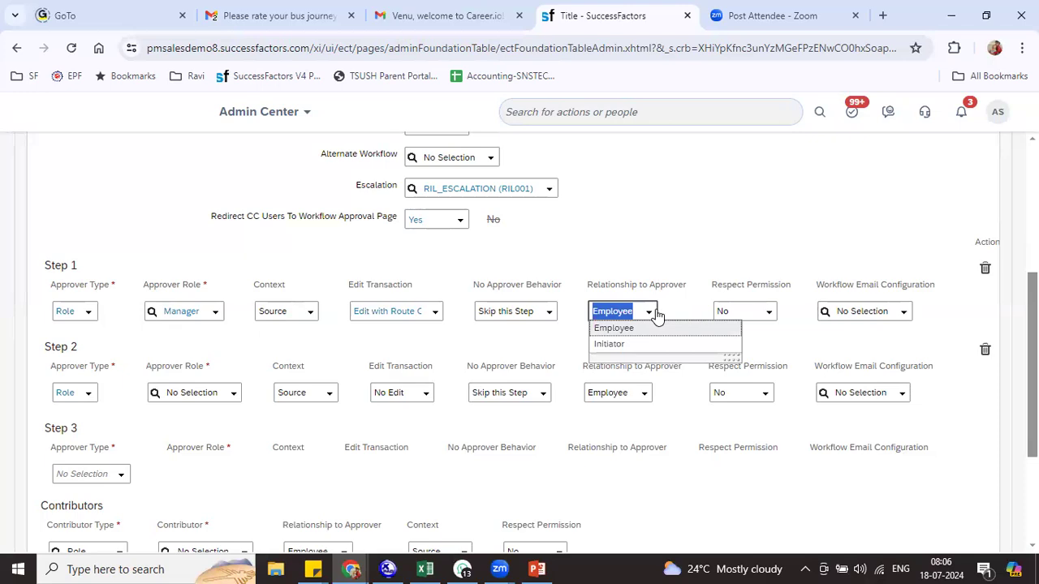
left_click(655, 328)
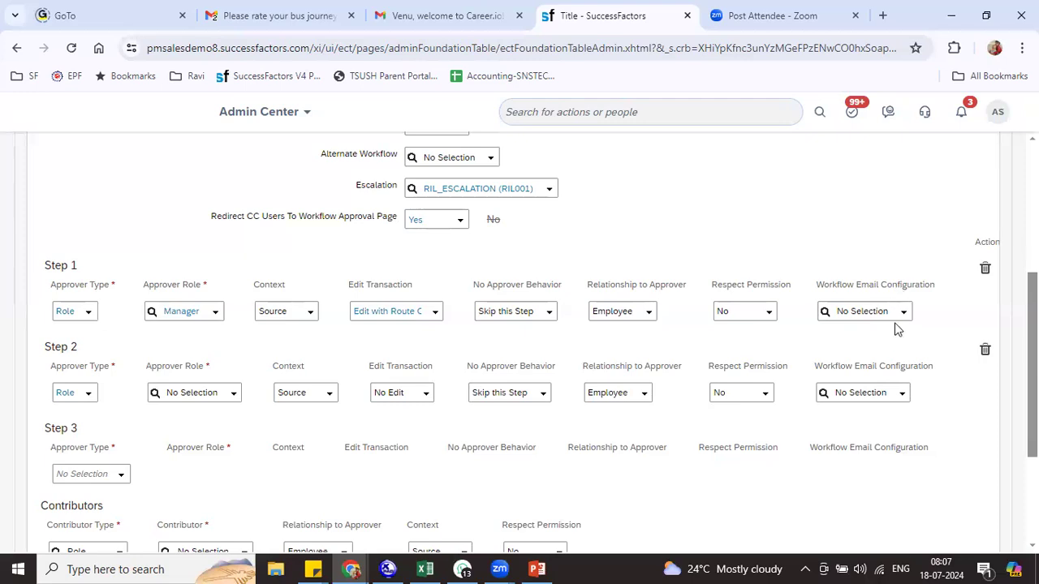
left_click(902, 315)
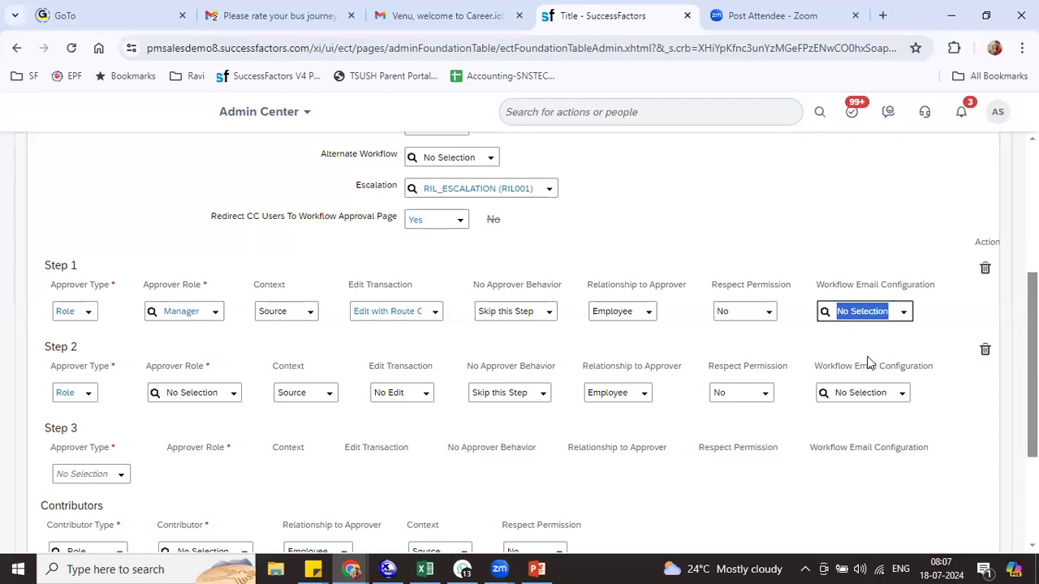
left_click(778, 322)
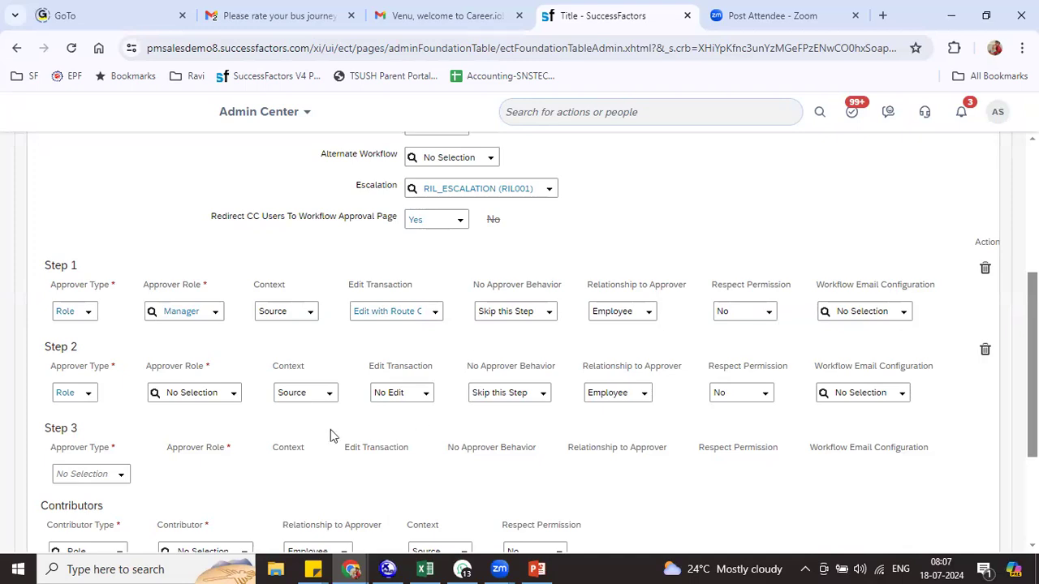
Set Step 2 to Manager Manager, Edit without Route Change, Stop the Workflow, Respect Permission Yes
left_click(235, 394)
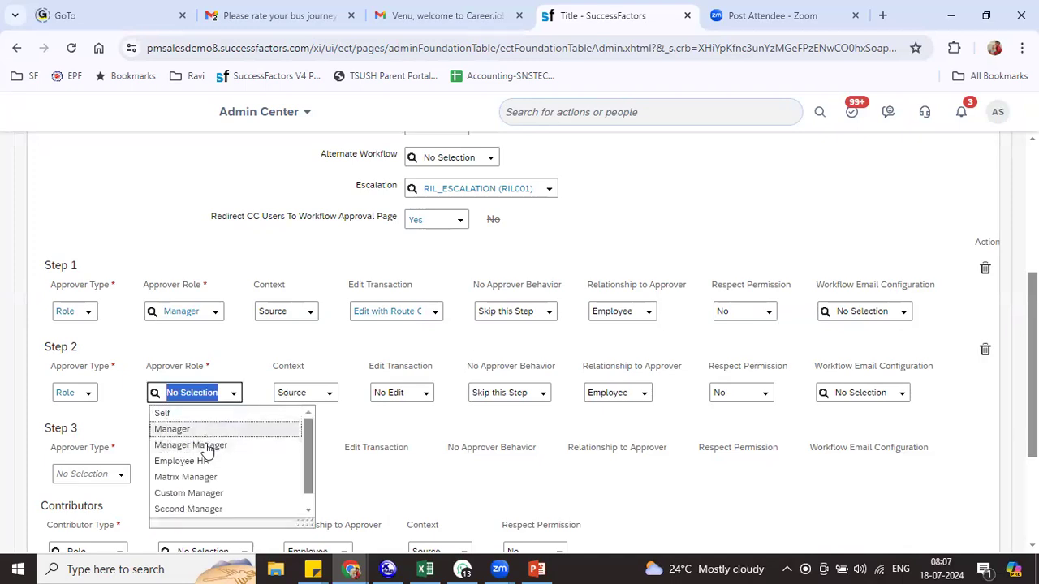
left_click(204, 445)
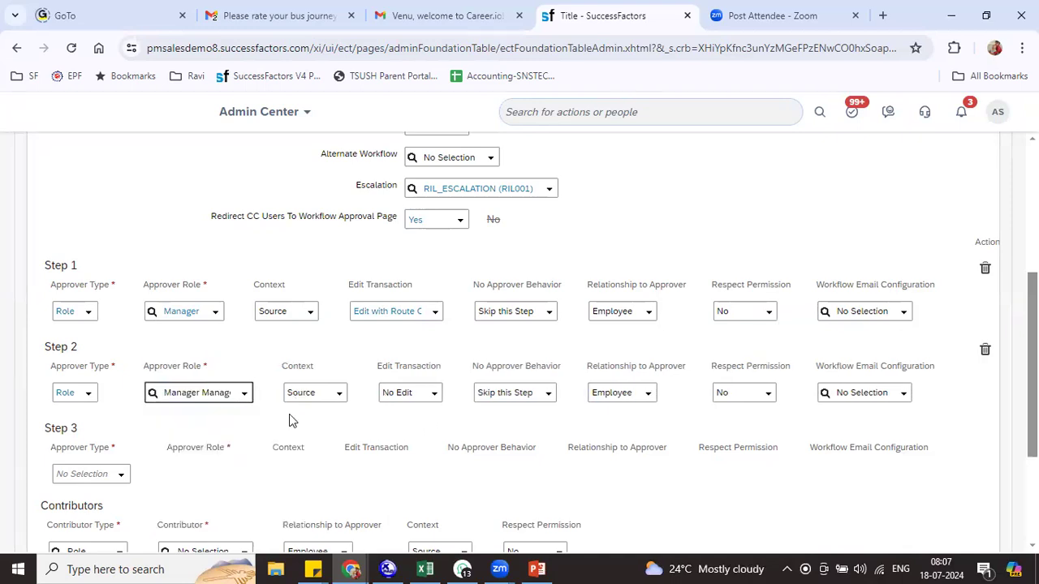
left_click(431, 394)
left_click(433, 441)
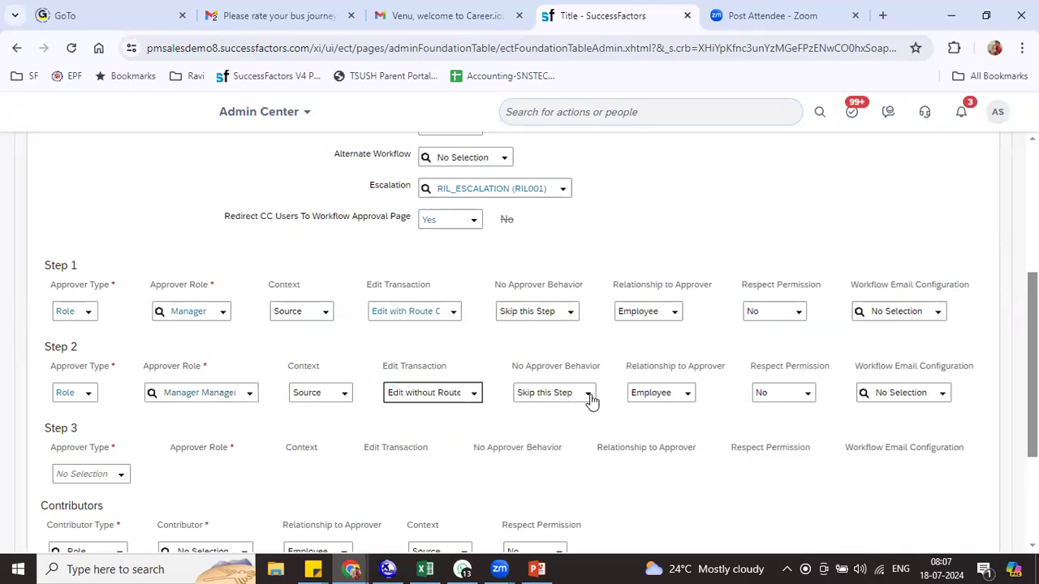
left_click(589, 394)
left_click(569, 428)
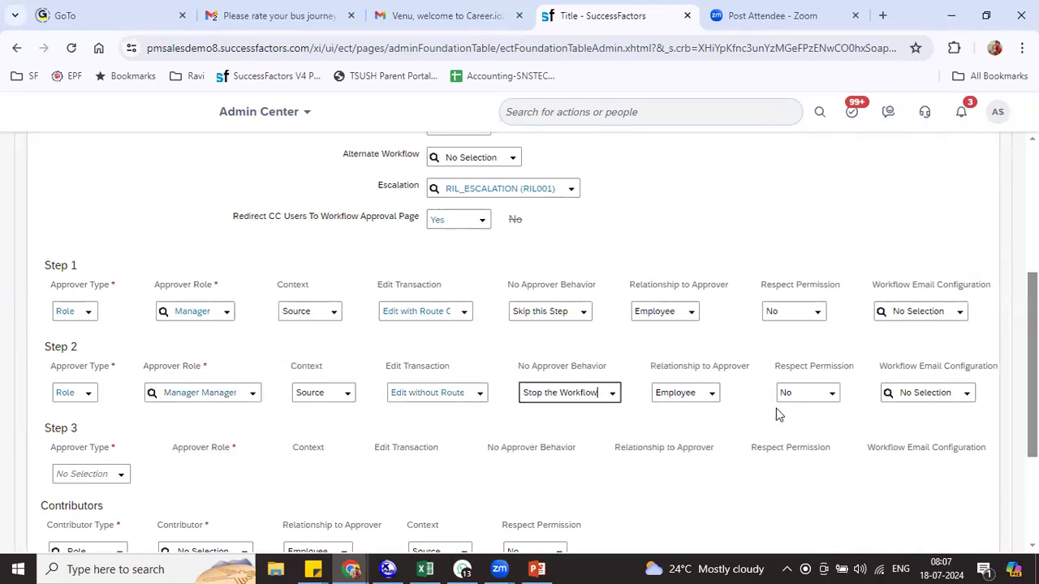
left_click(833, 393)
left_click(814, 428)
Make Step 3 a Role step: Manager approver, Target context, Edit Attachment Only
left_click(116, 475)
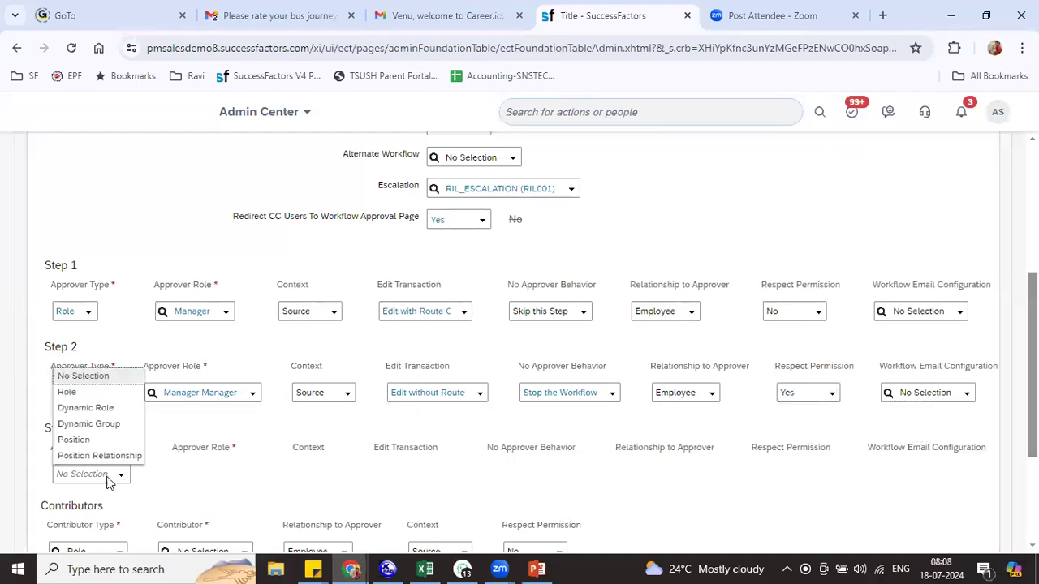
left_click(97, 407)
left_click(198, 476)
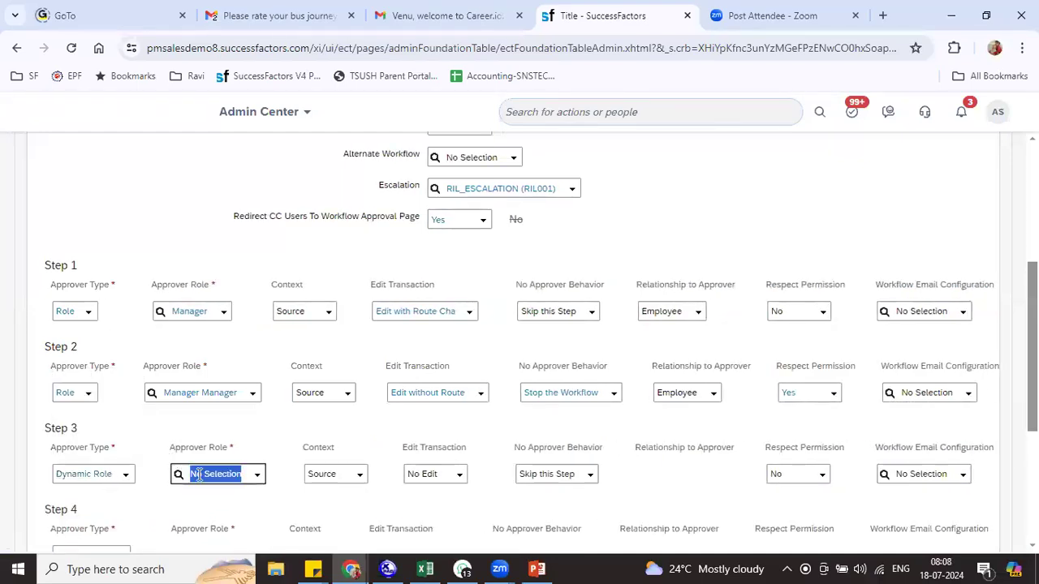
left_click(126, 480)
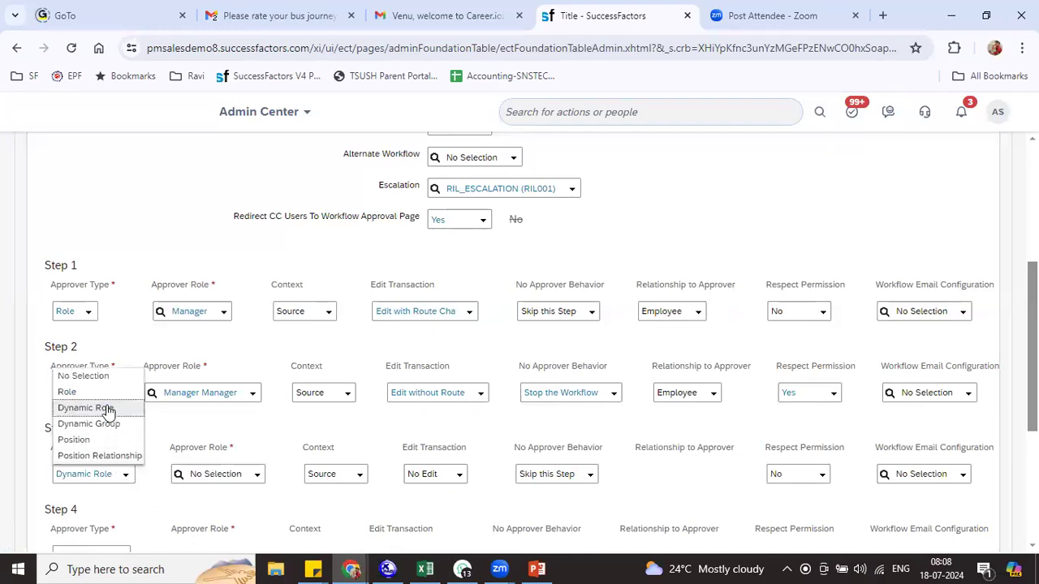
left_click(130, 394)
left_click(241, 475)
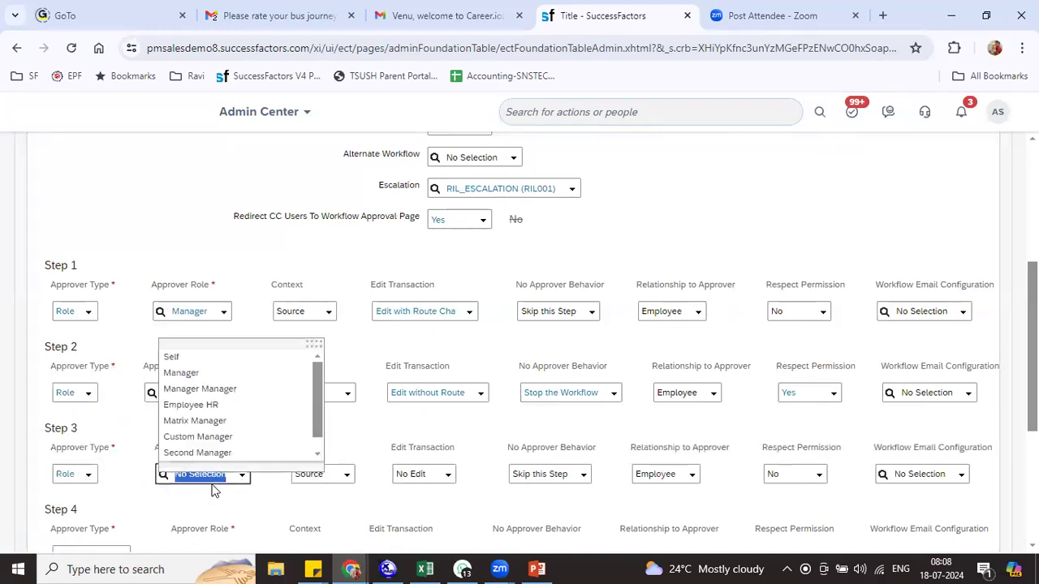
left_click(199, 375)
left_click(339, 474)
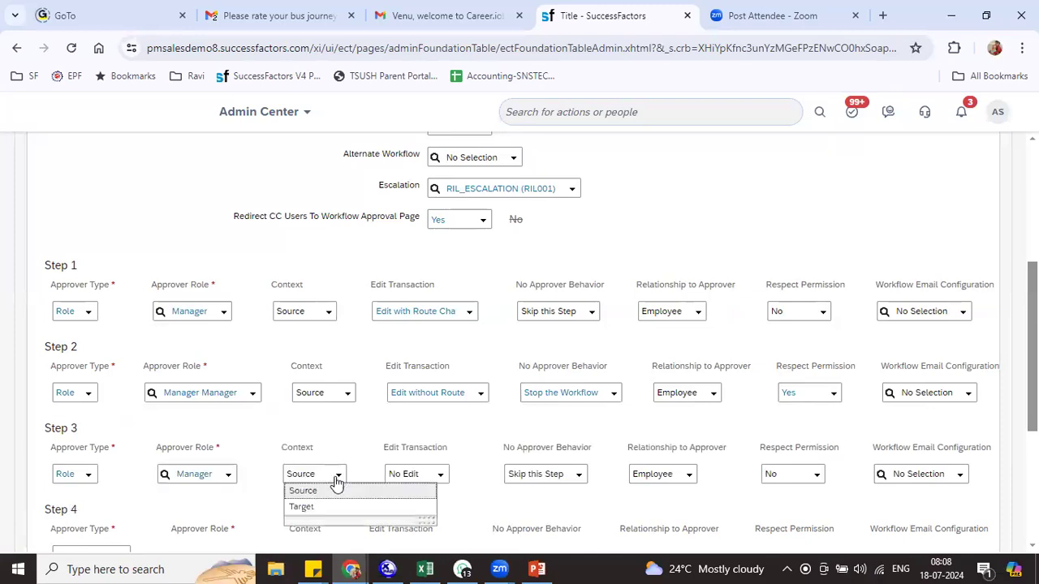
left_click(324, 508)
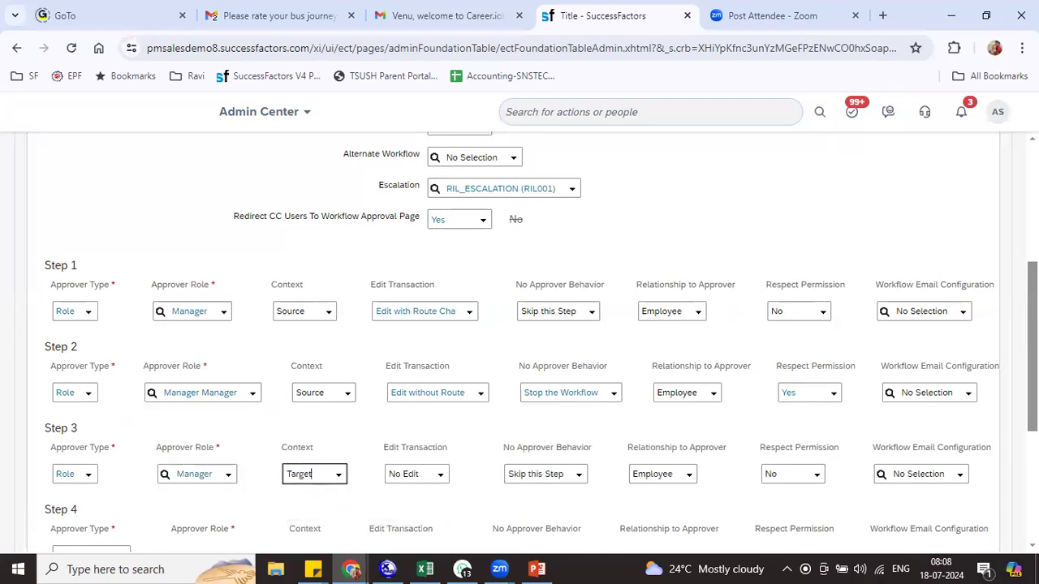
scroll(447, 362, "down", 1)
left_click(440, 376)
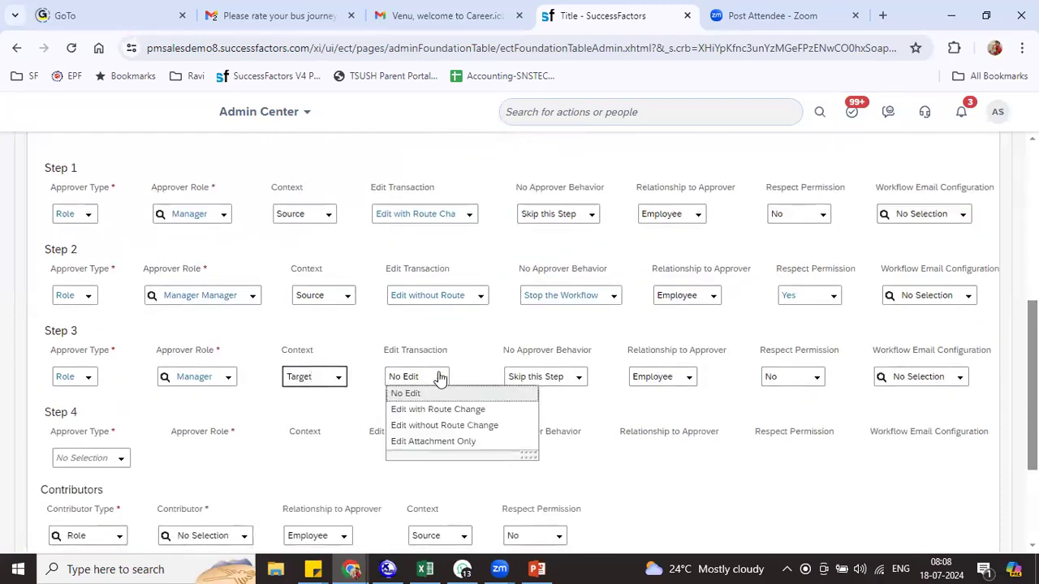
left_click(431, 442)
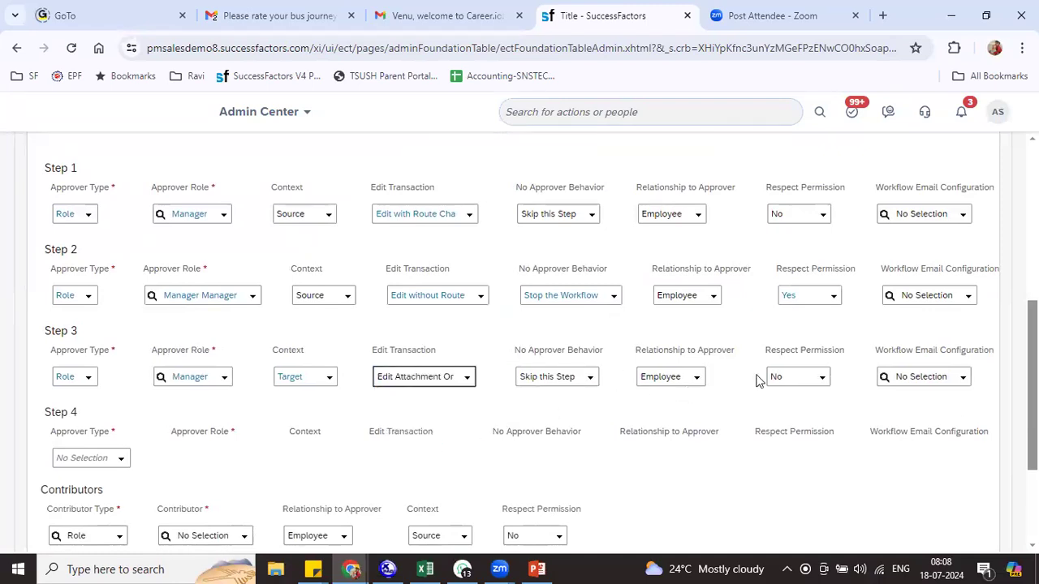
Make Step 4 a role-based approver step
scroll(231, 389, "down", 1)
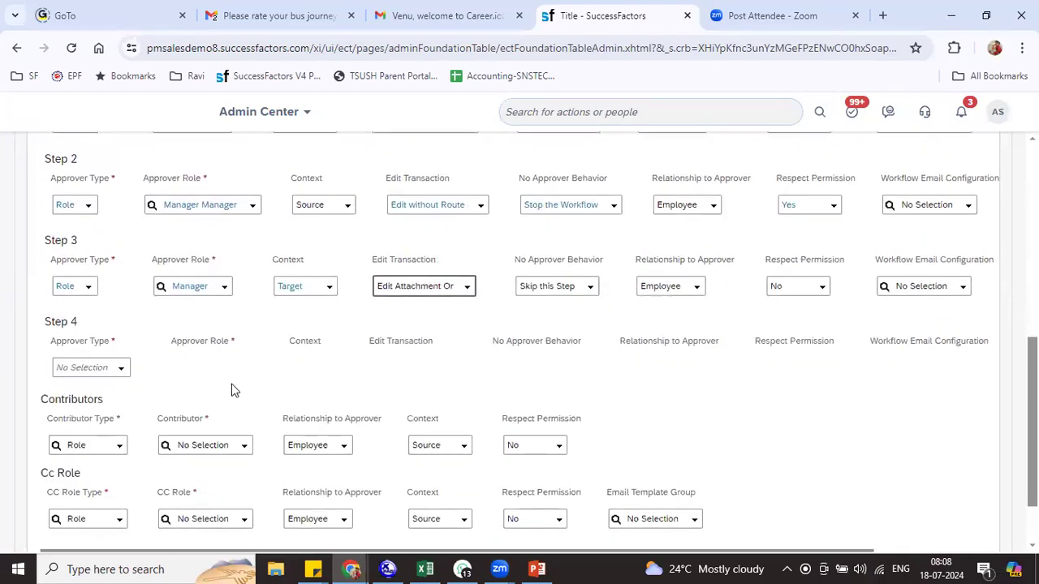
left_click(119, 369)
left_click(101, 400)
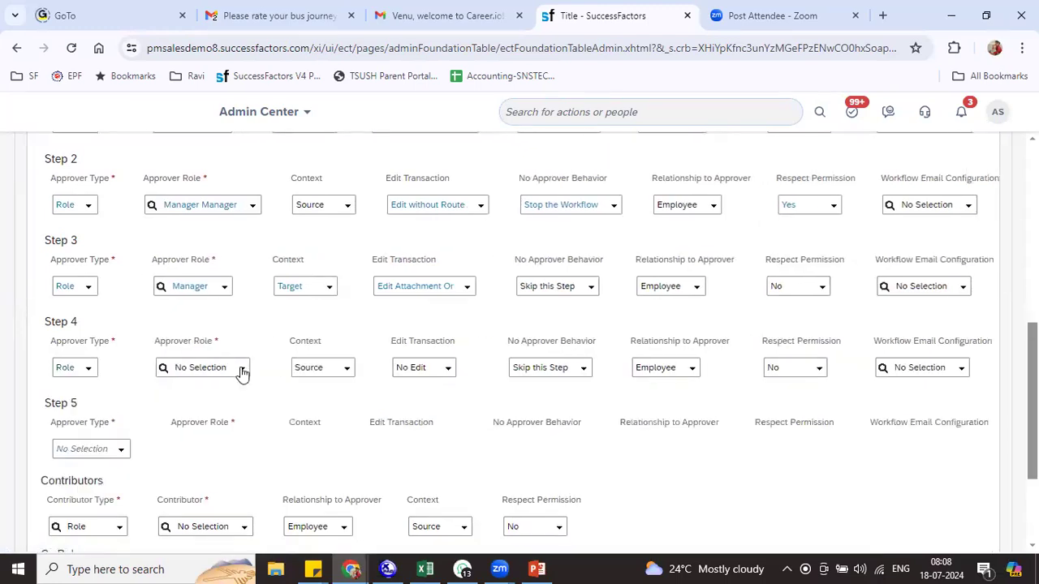
Change Step 4 to a Dynamic Role approver using RIL Dynamic Role
left_click(240, 369)
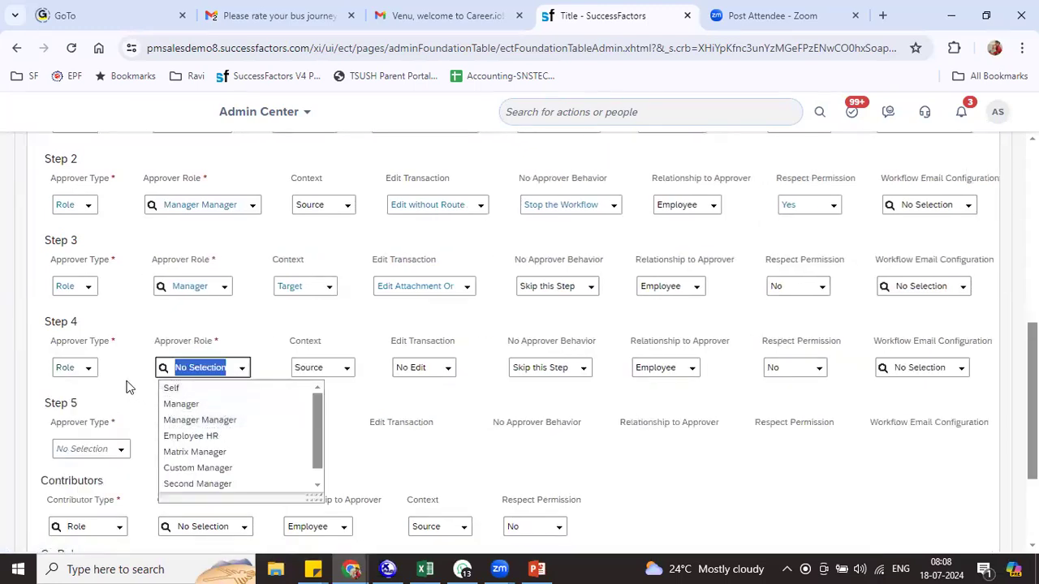
left_click(90, 373)
left_click(90, 373)
left_click(104, 417)
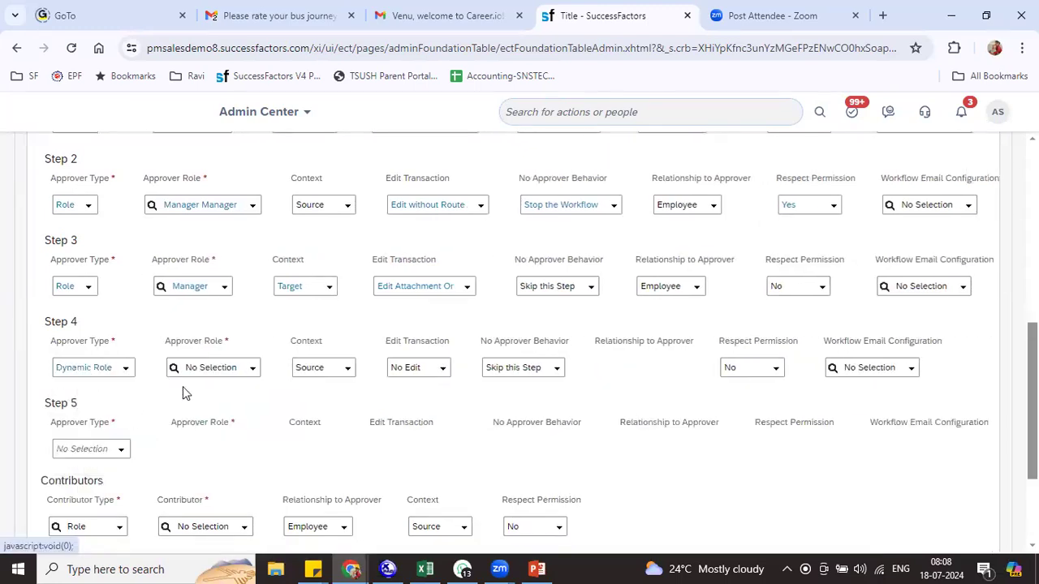
left_click(209, 367)
type("Ril")
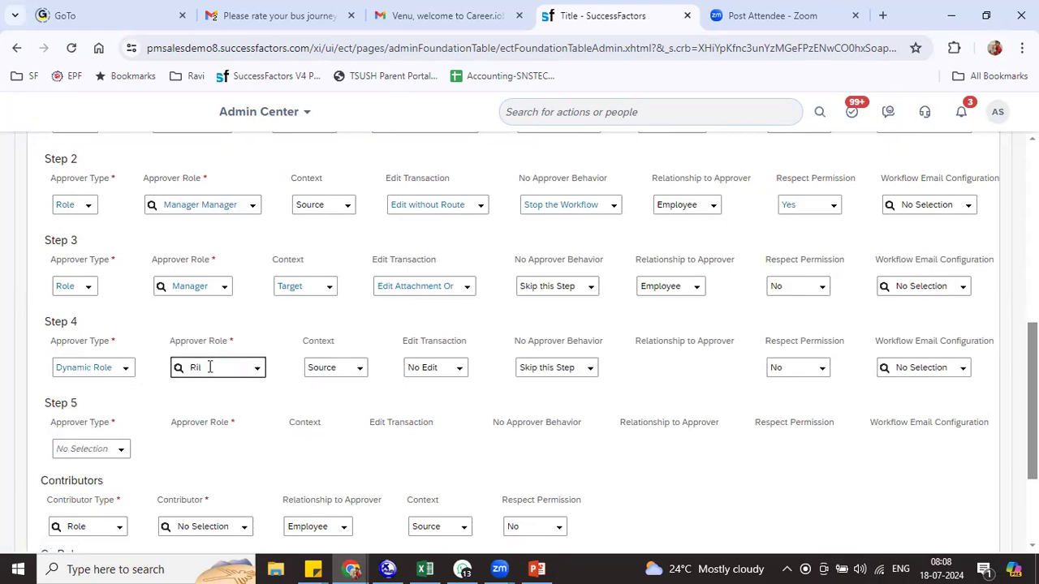
left_click(224, 388)
Make Step 5 a Dynamic Group approver with group RIL_WF_Group
left_click(119, 450)
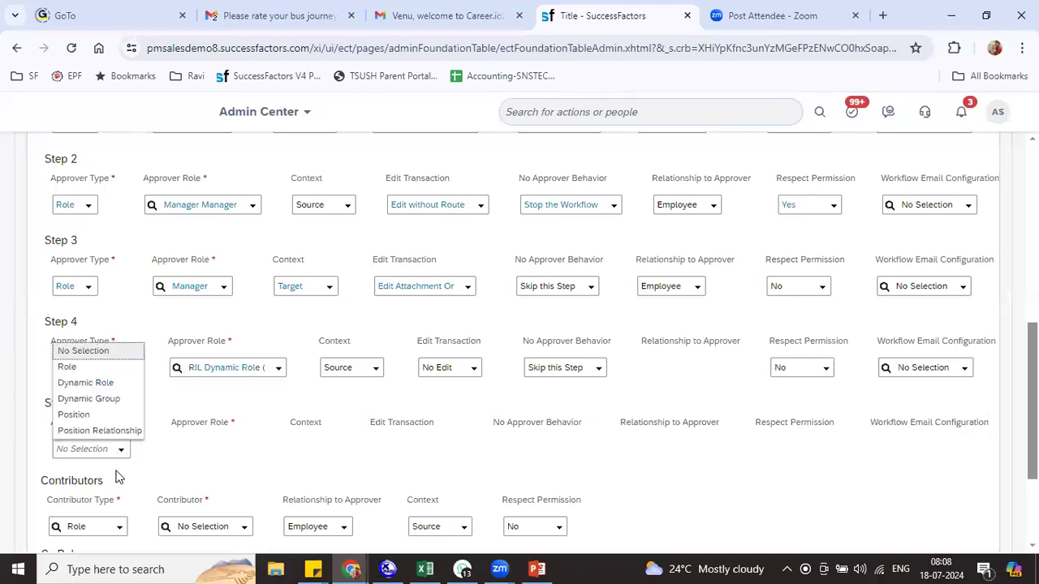
left_click(89, 399)
left_click(209, 448)
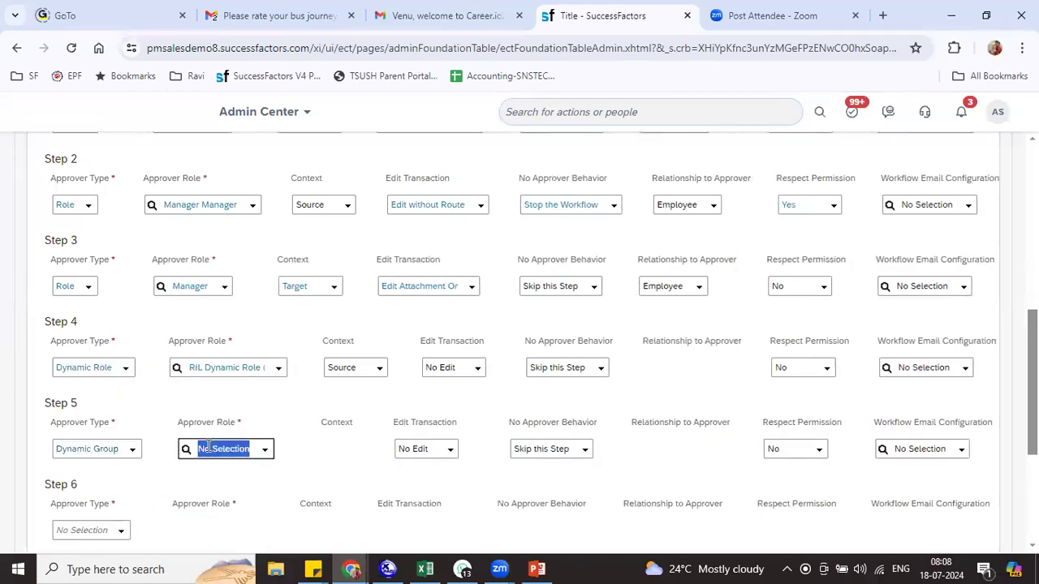
type("RIL")
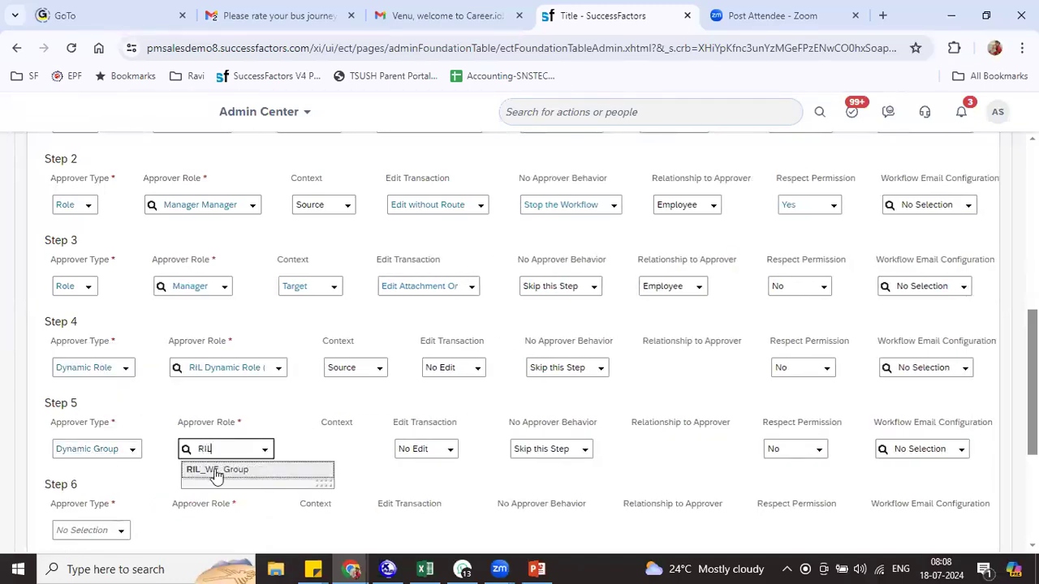
left_click(216, 469)
Set Step 6's approver type to Position
scroll(236, 344, "down", 3)
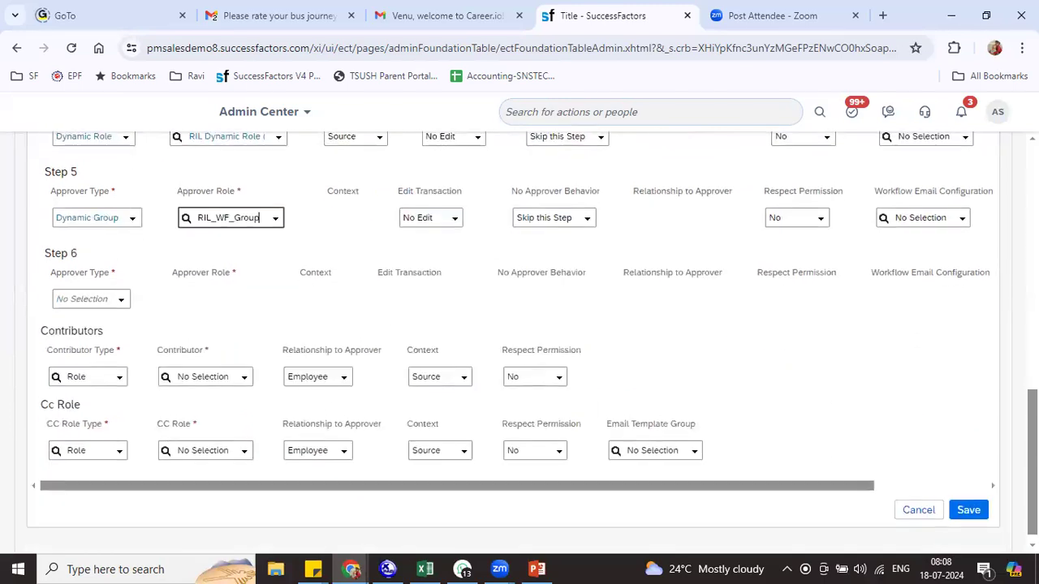
left_click(128, 300)
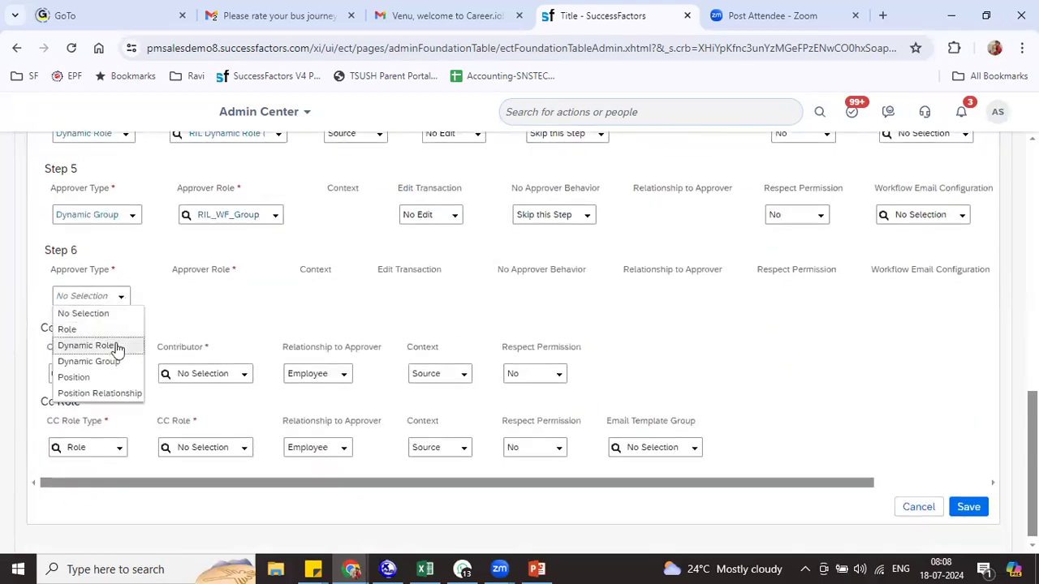
left_click(116, 375)
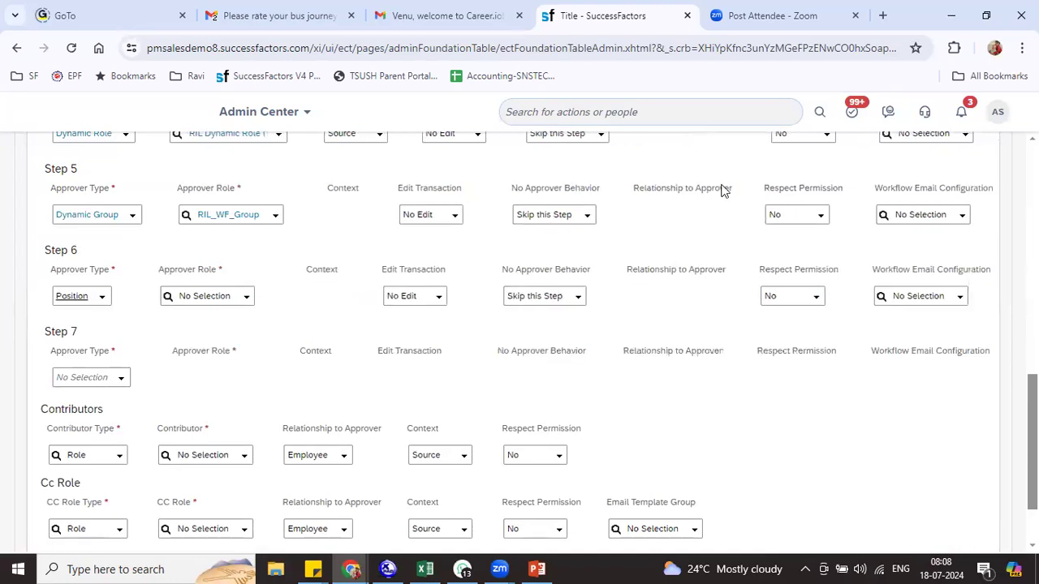
Duplicate the SuccessFactors tab and open the Org Chart module in the new tab
right_click(630, 30)
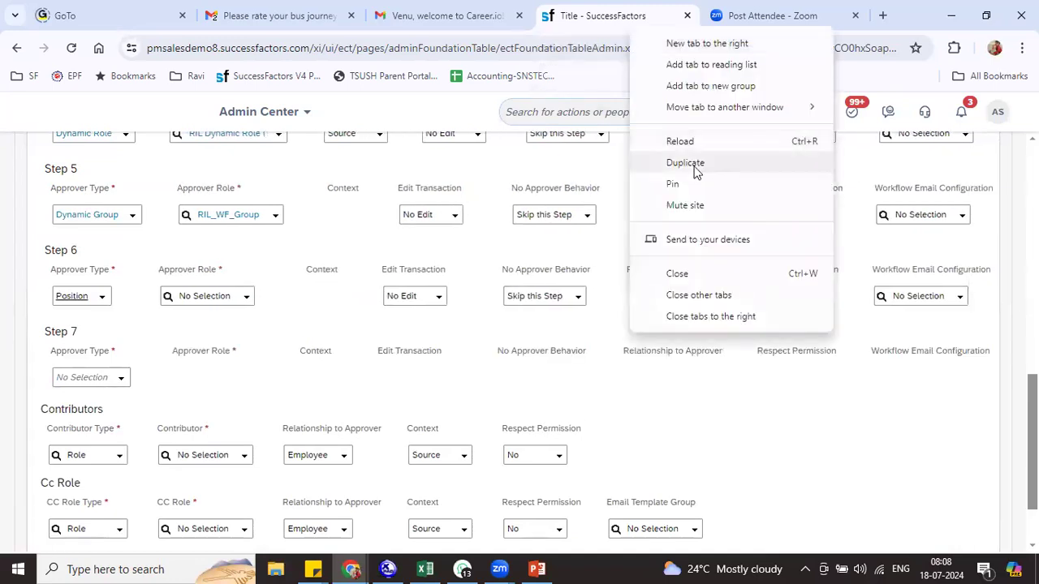
left_click(686, 163)
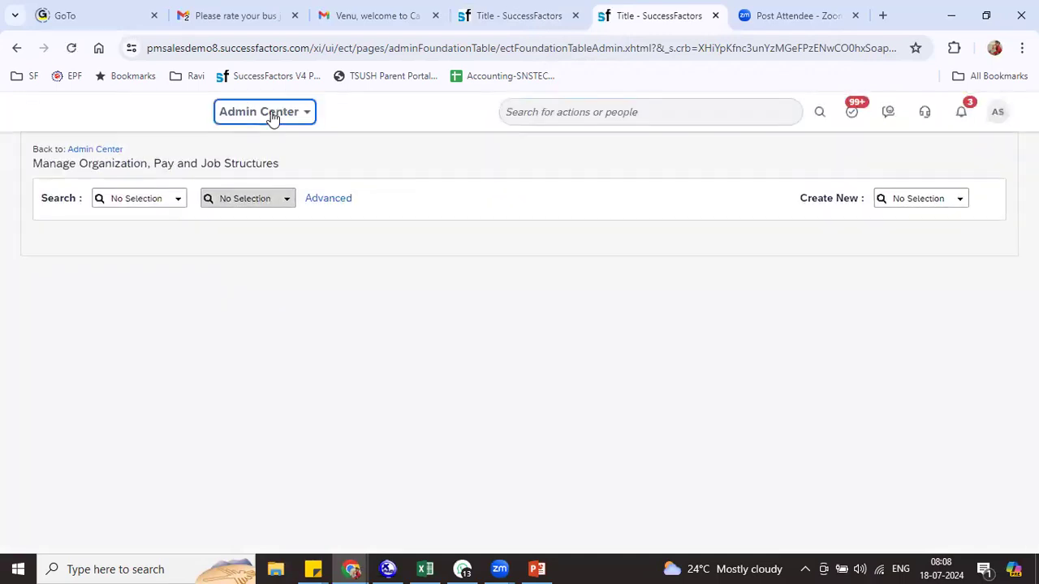
left_click(268, 113)
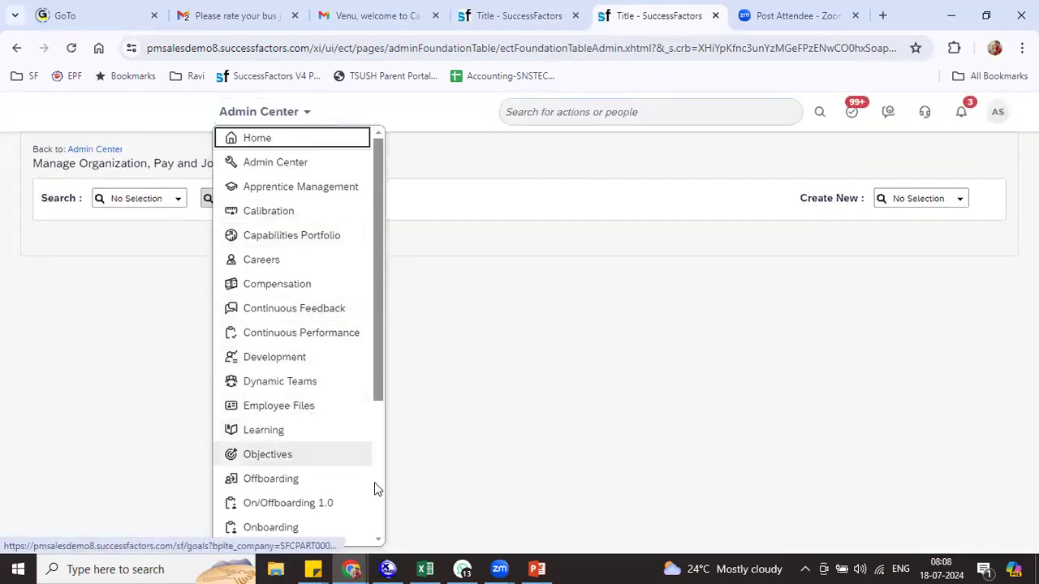
scroll(381, 430, "down", 5)
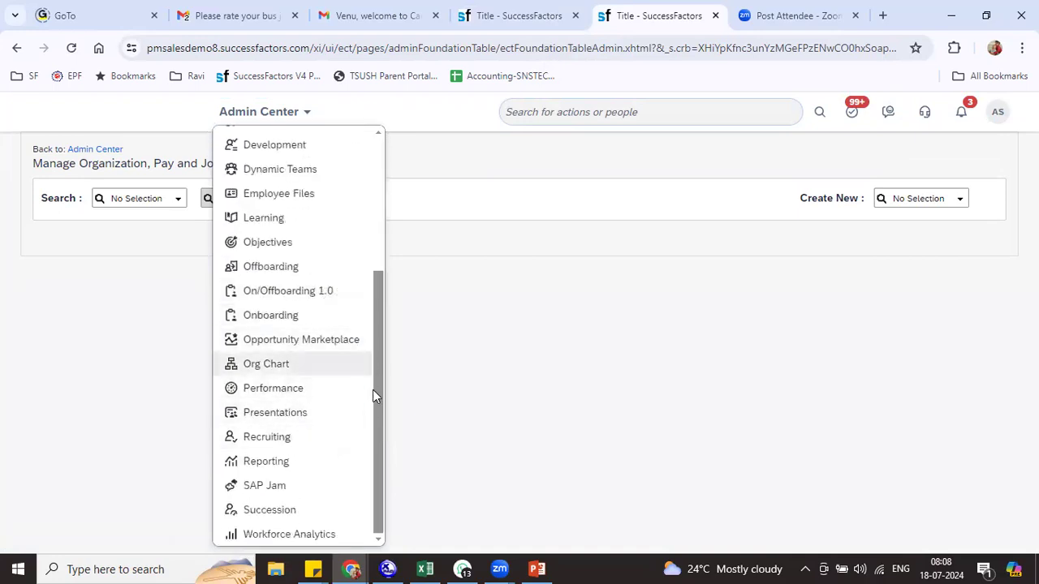
left_click(312, 200)
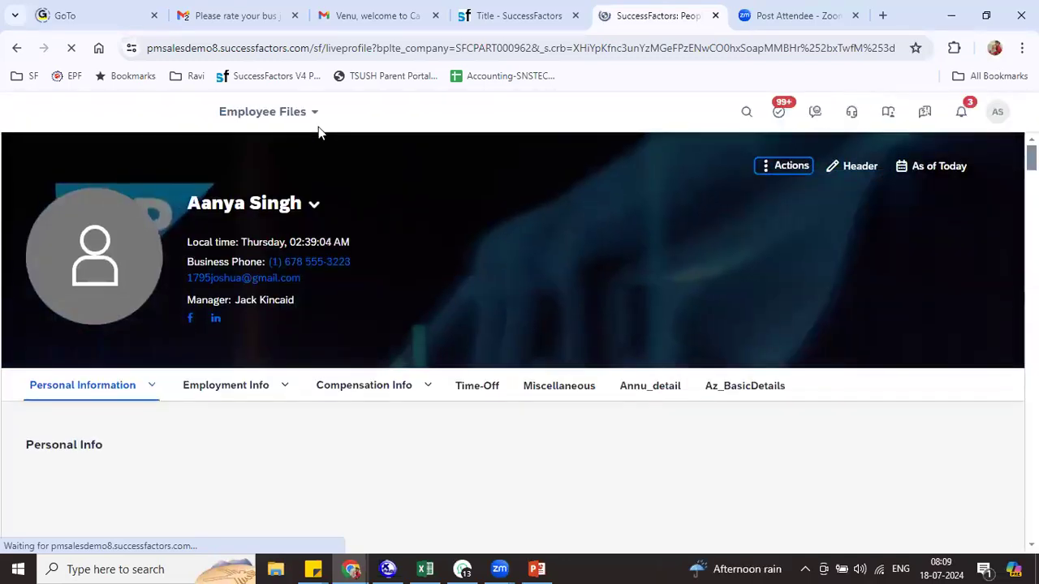
left_click(311, 115)
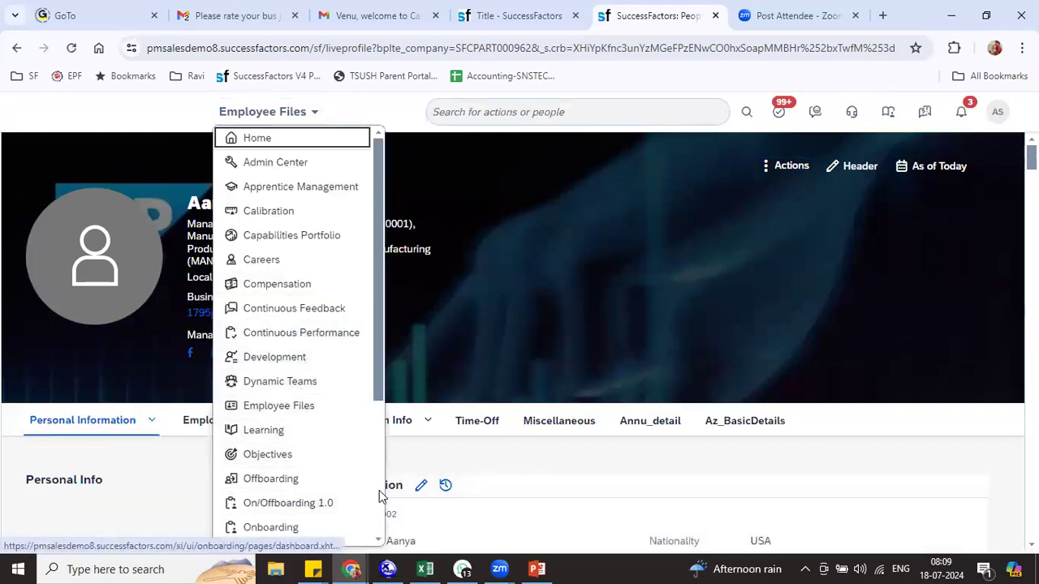
scroll(365, 507, "down", 3)
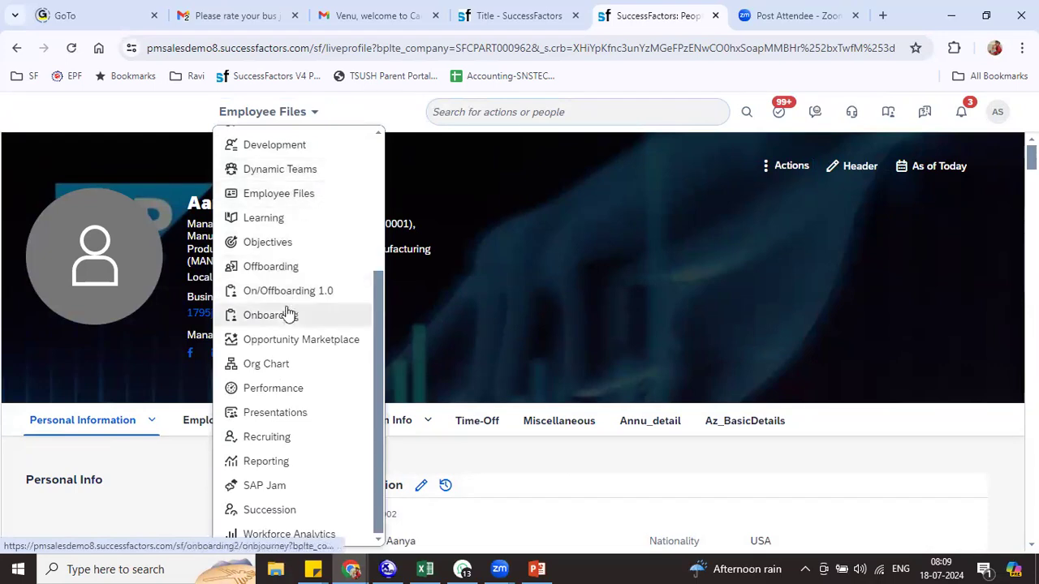
left_click(283, 365)
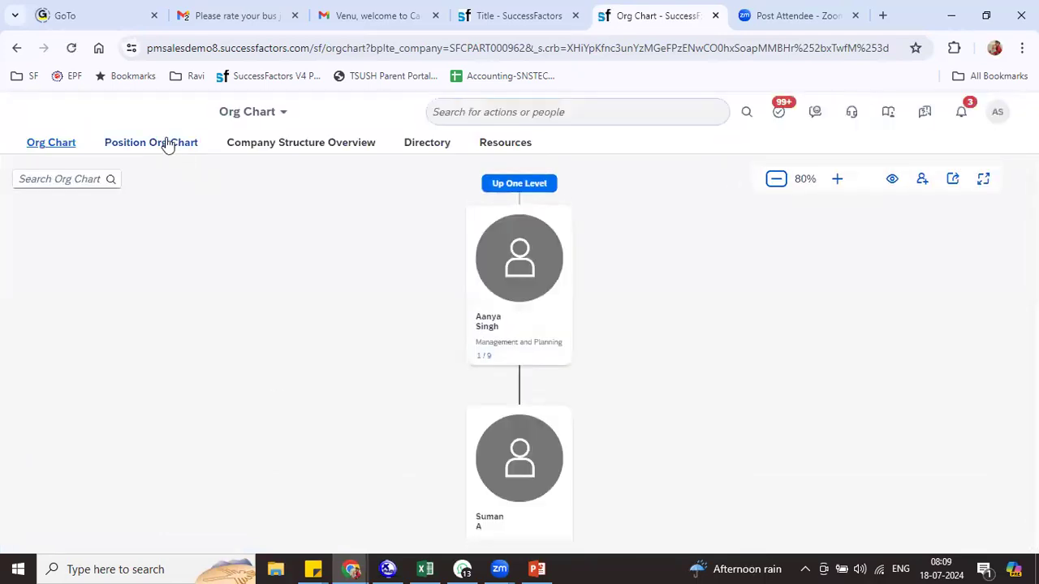
Climb the Position Org Chart to the CEO and copy President BestRun Asia Pacific's code 50014429
left_click(167, 142)
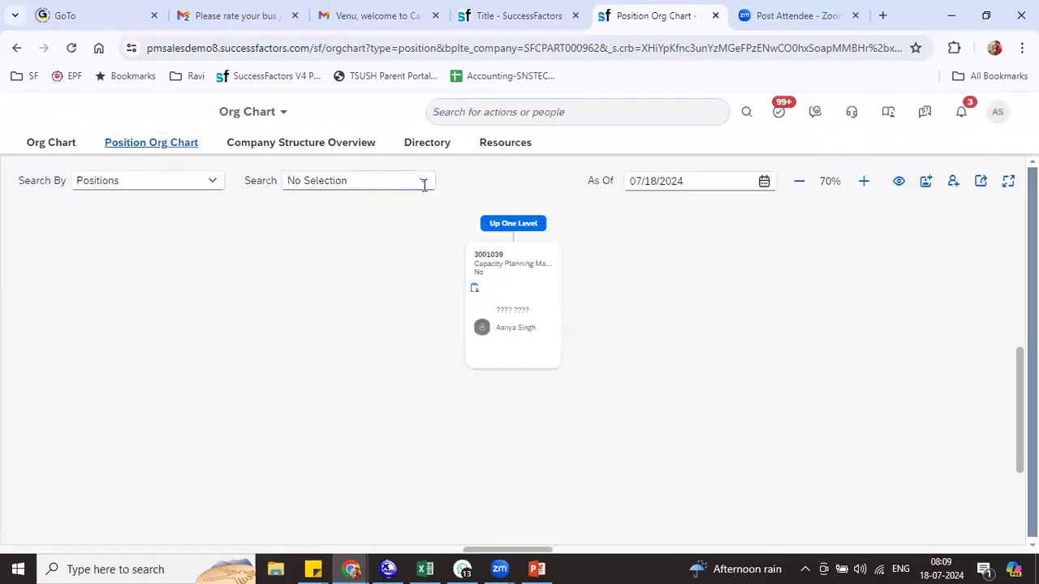
left_click(423, 181)
left_click(602, 241)
left_click(535, 225)
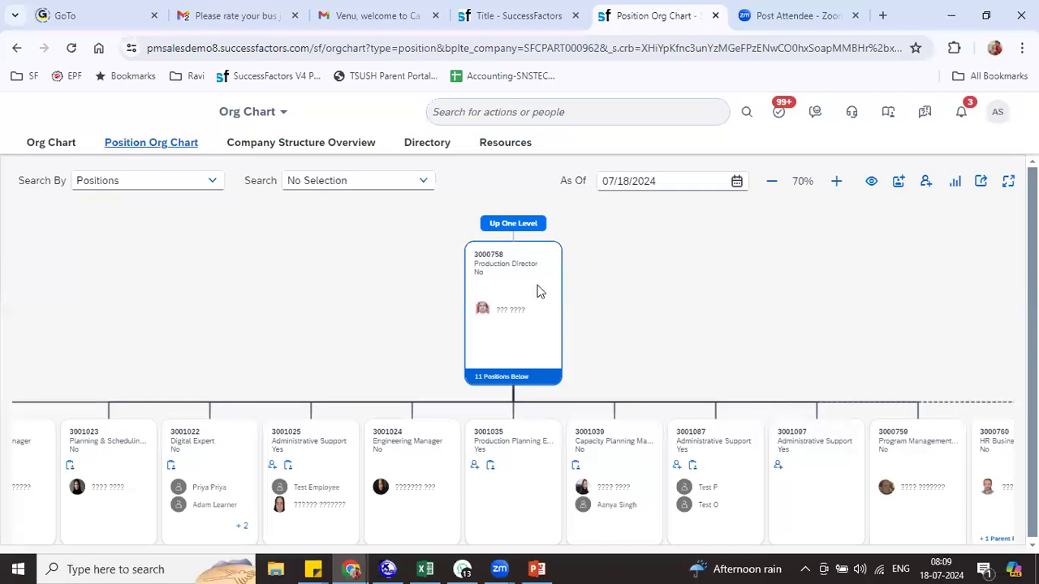
left_click(514, 227)
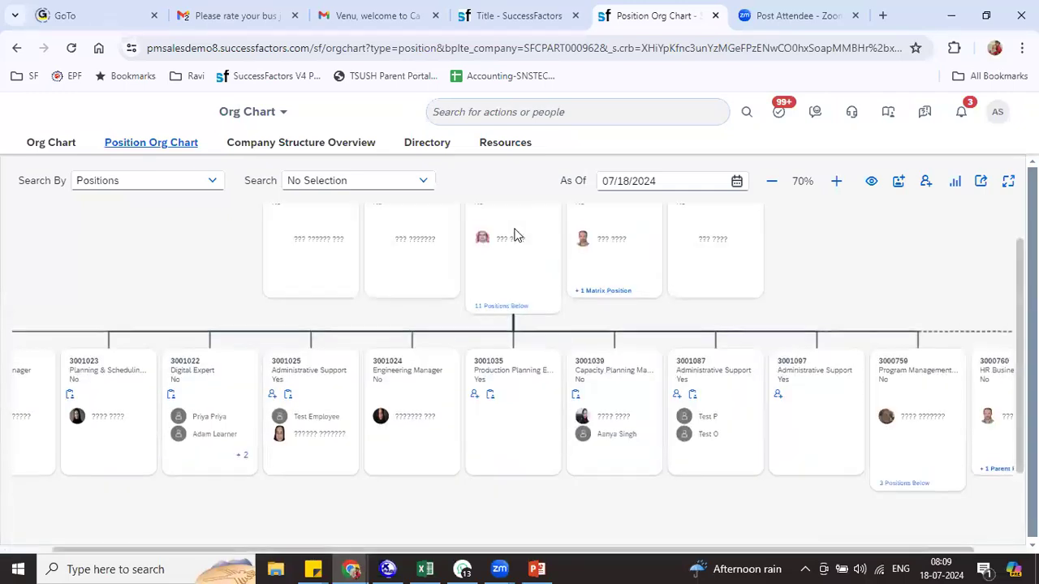
left_click(527, 227)
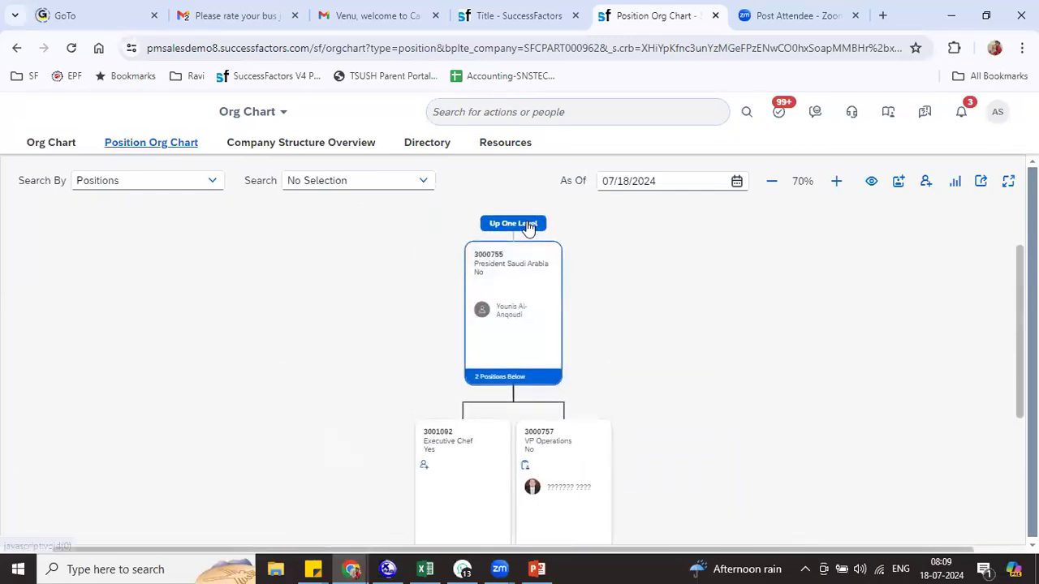
left_click(527, 225)
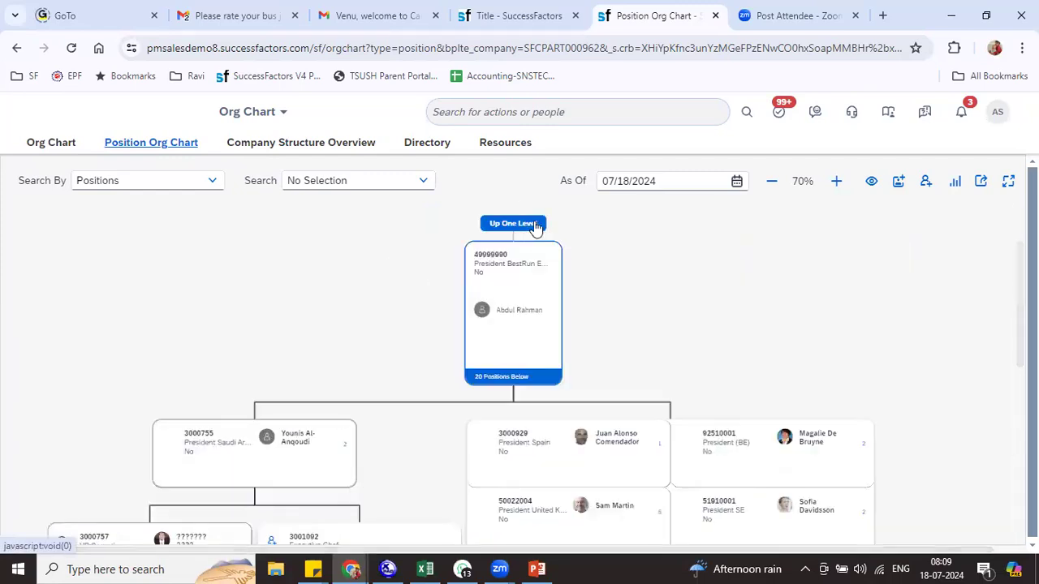
left_click(533, 224)
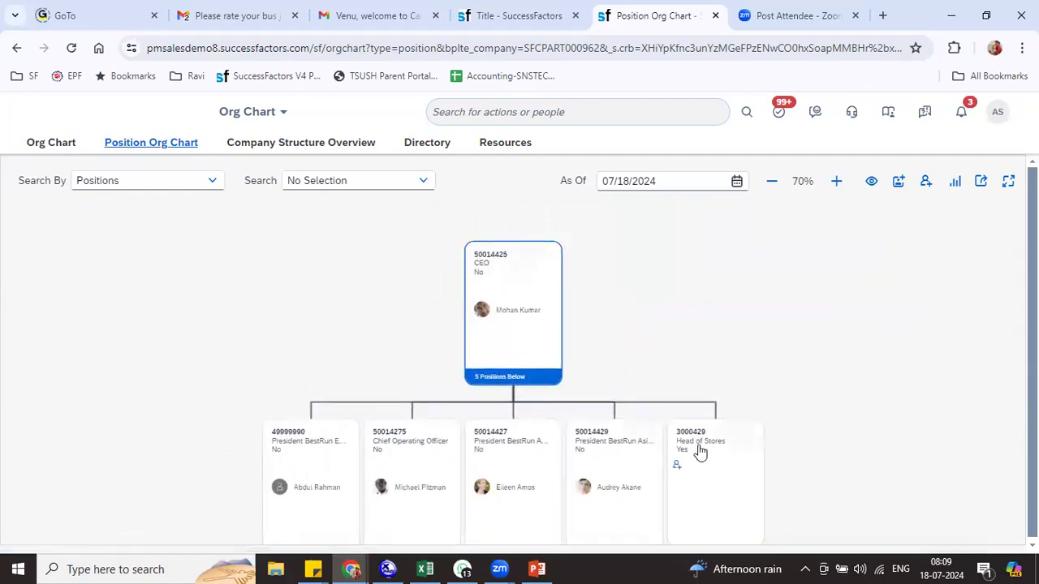
left_click(615, 460)
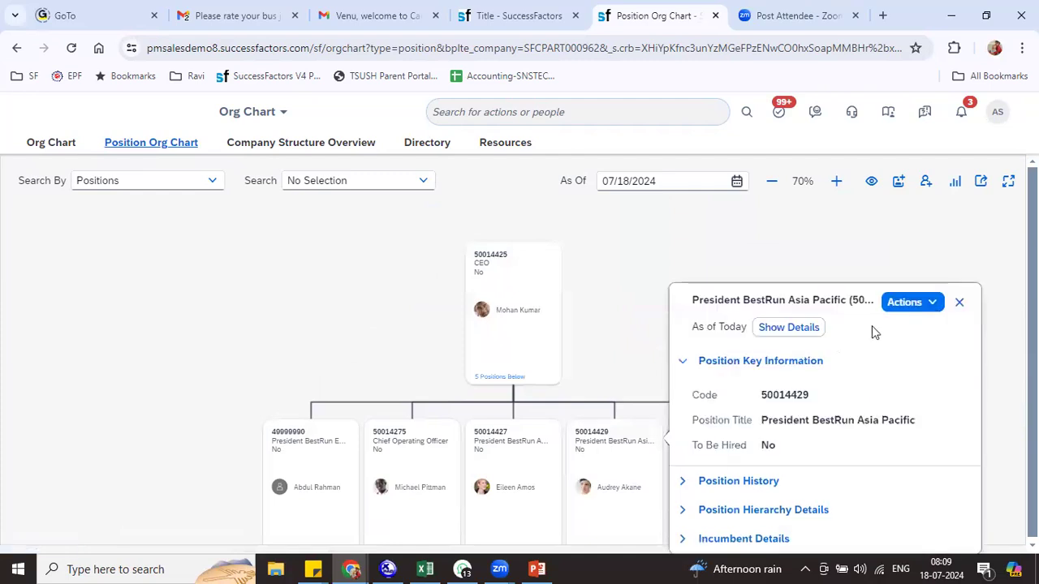
double_click(804, 395)
key("ctrl+c")
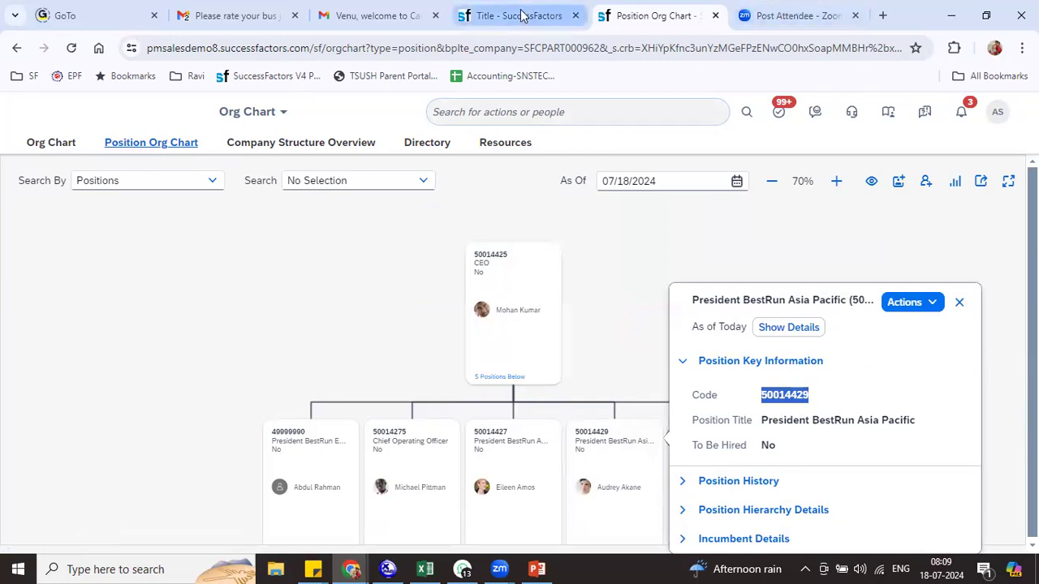
left_click(495, 16)
Set Step 6's approver position to President BestRun using the pasted code
left_click(219, 302)
key("ctrl+v")
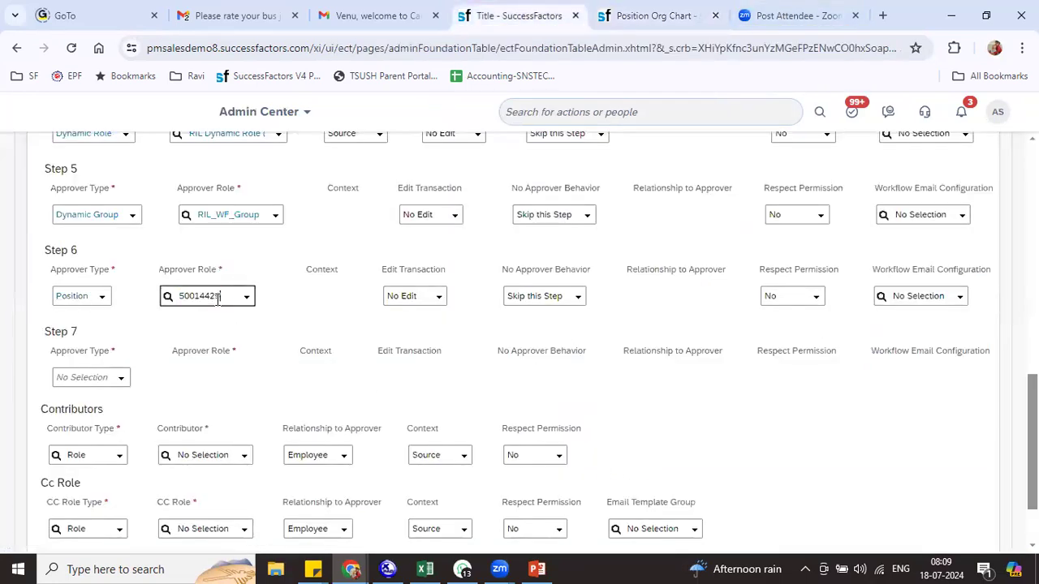
left_click(228, 325)
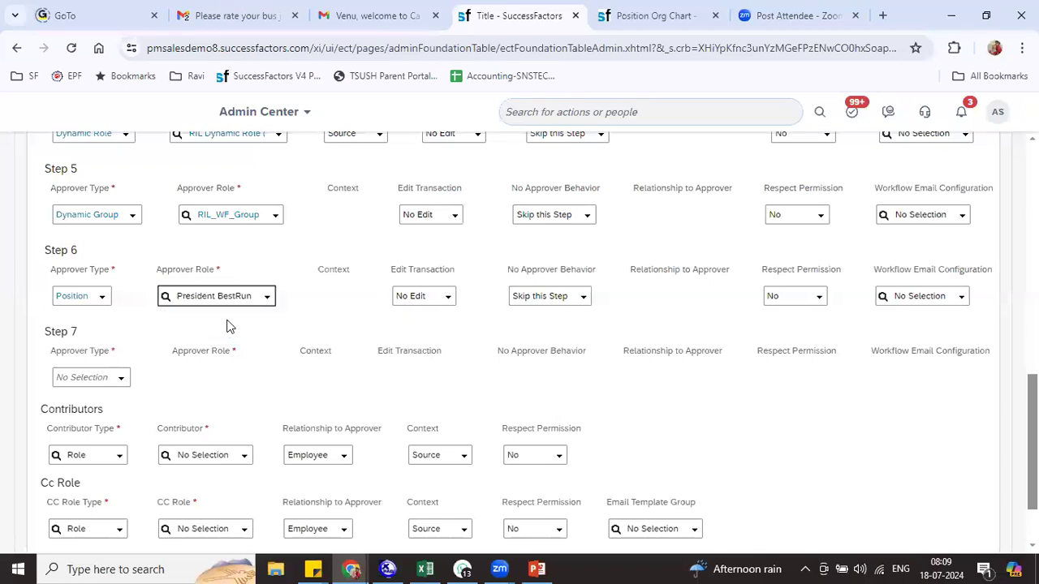
Add Self and Manager as the workflow's contributors
scroll(519, 341, "down", 1)
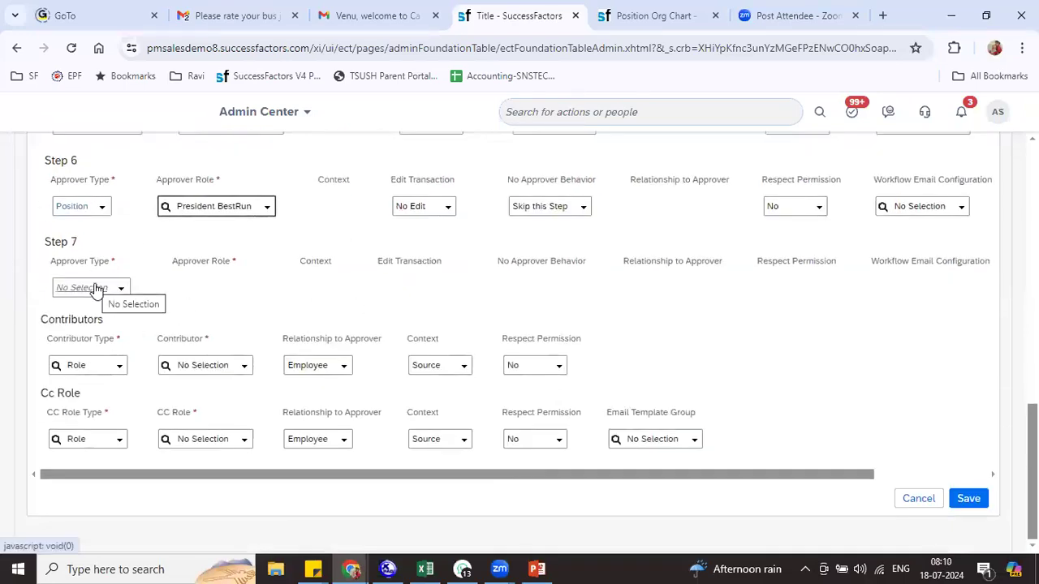
left_click(243, 367)
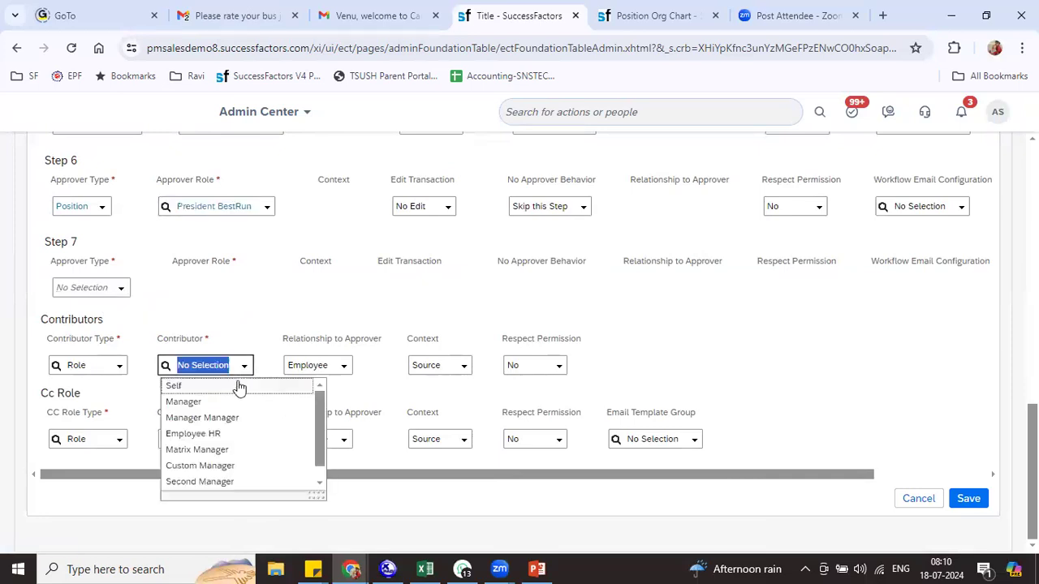
left_click(228, 386)
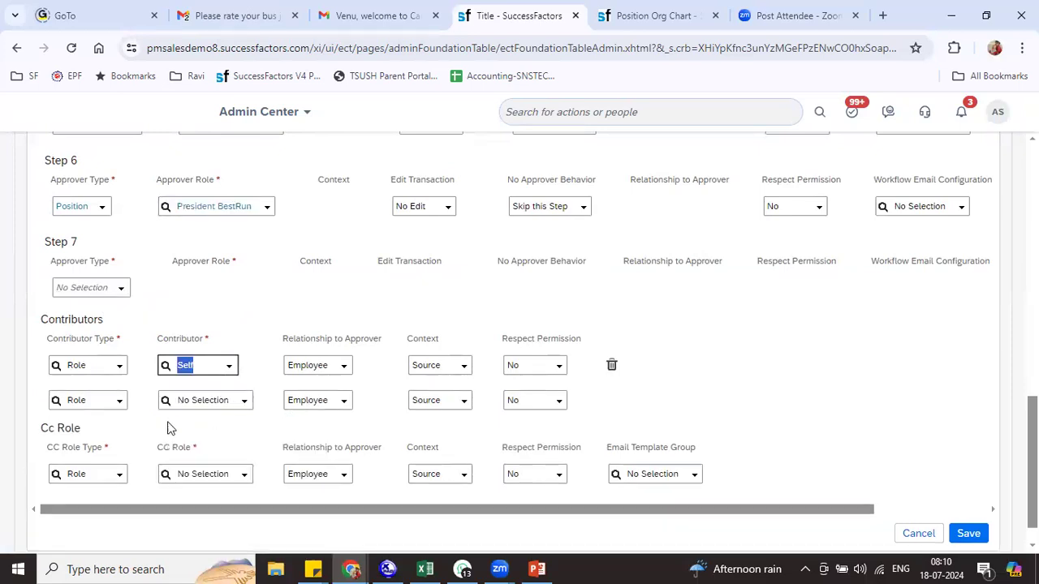
left_click(244, 400)
left_click(228, 436)
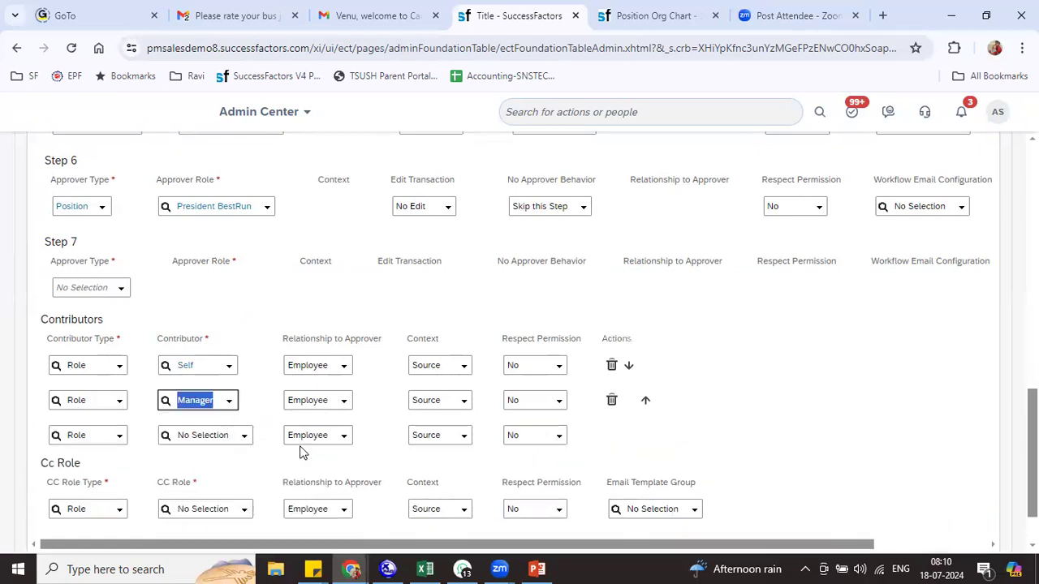
Set CC roles to Self, Manager and an external e-mail address, then save
scroll(136, 448, "down", 2)
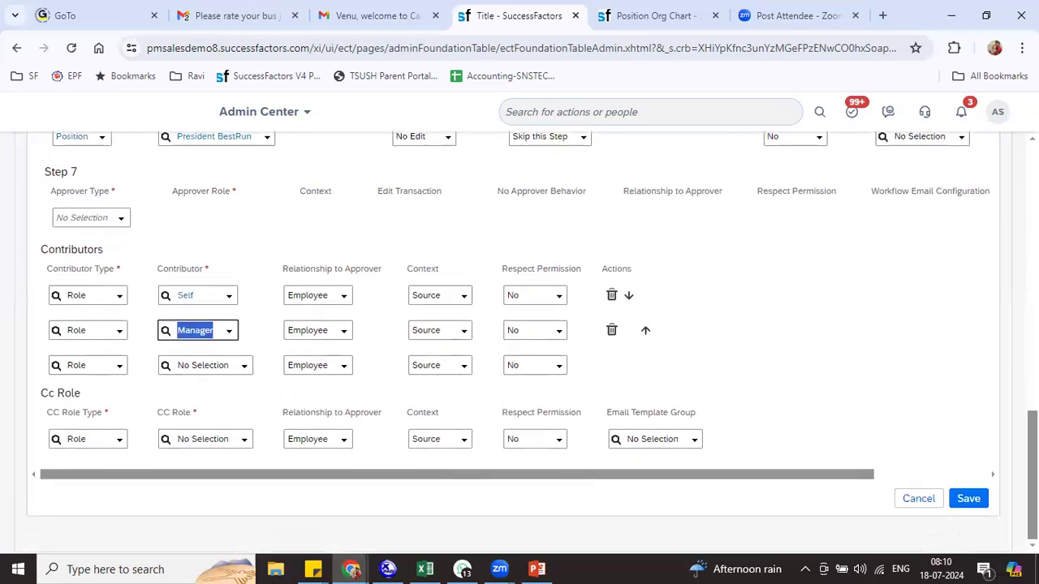
left_click(241, 442)
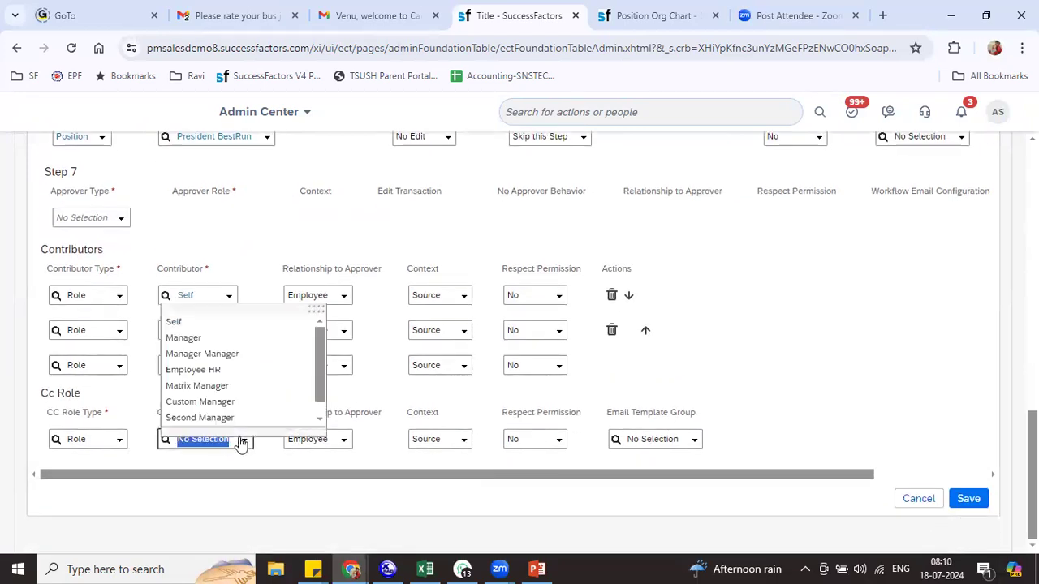
left_click(216, 332)
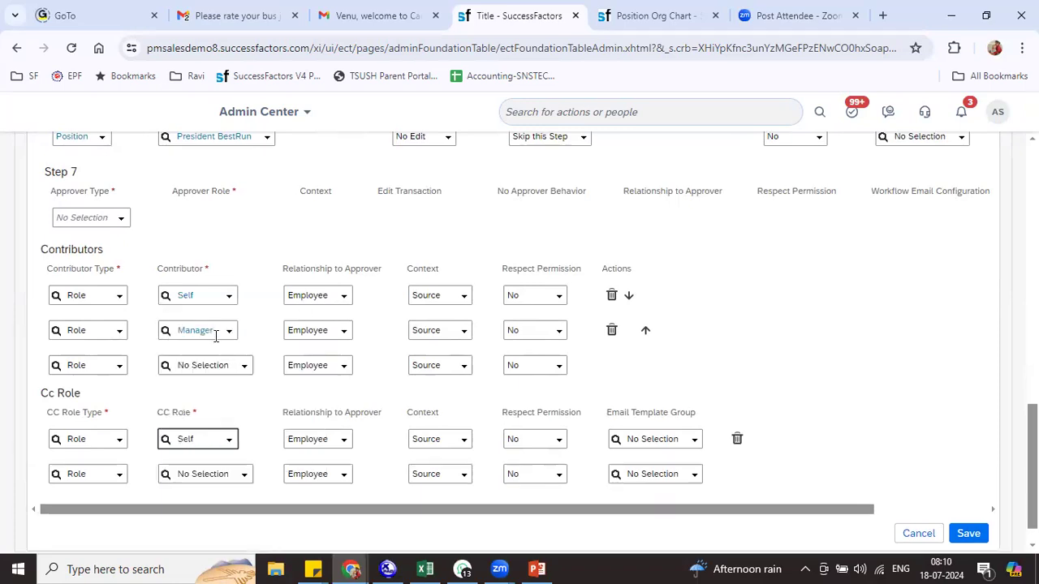
left_click(242, 475)
left_click(217, 371)
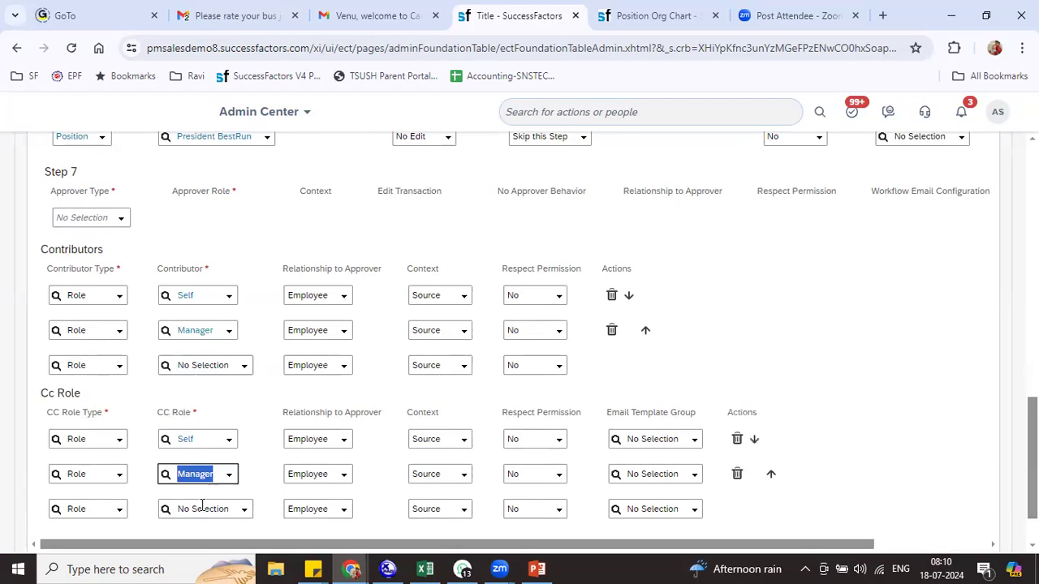
left_click(117, 511)
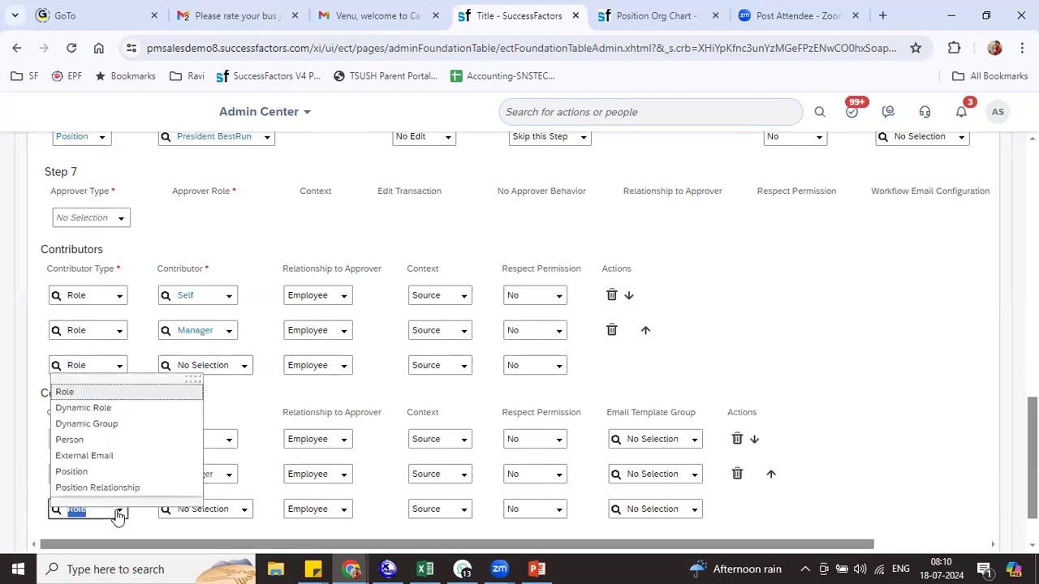
left_click(125, 456)
left_click(225, 509)
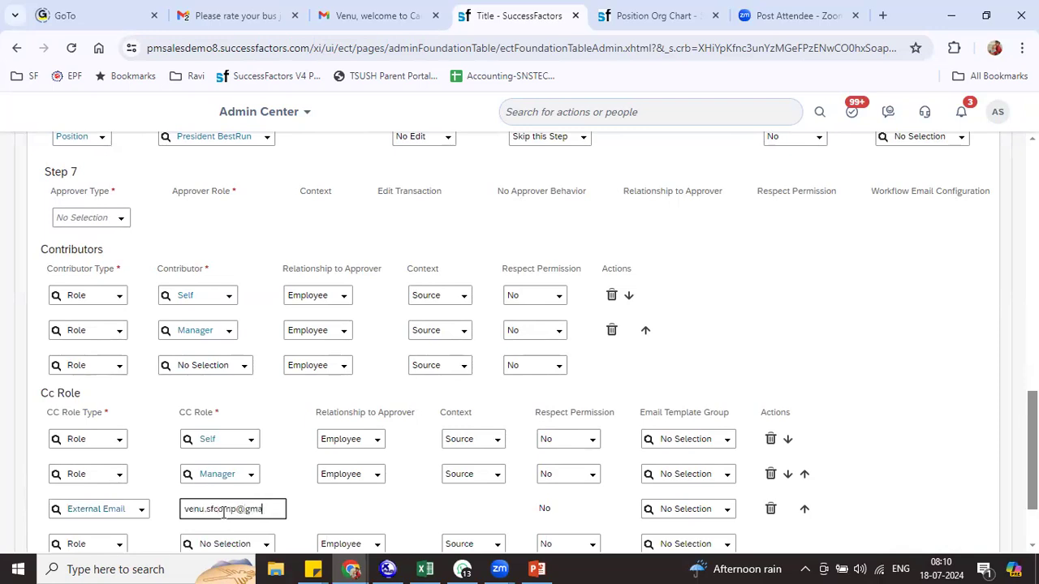
key("Tab")
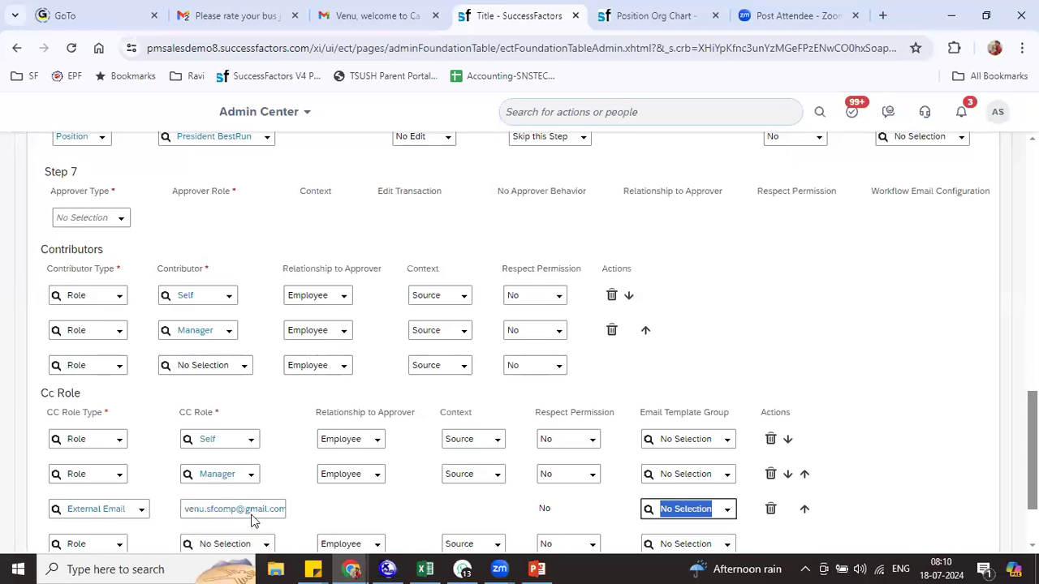
scroll(519, 341, "down", 2)
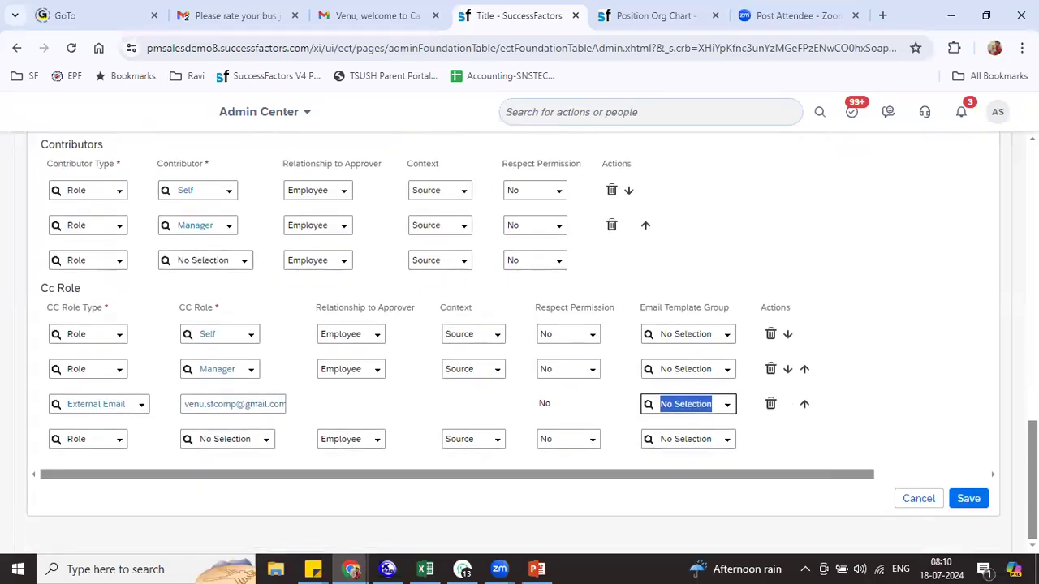
left_click(976, 503)
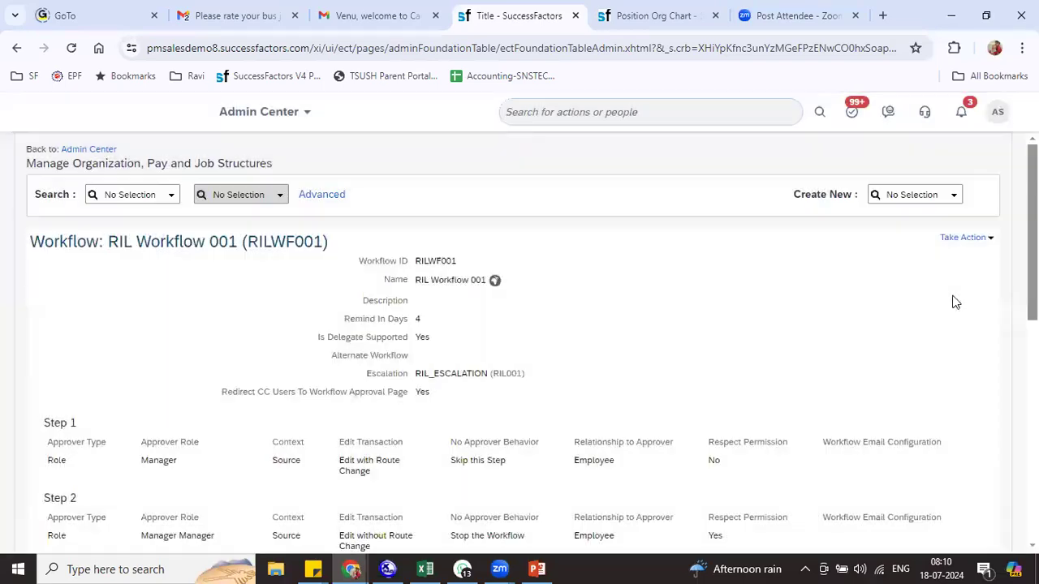
Start creating a new Workflow object
left_click(924, 193)
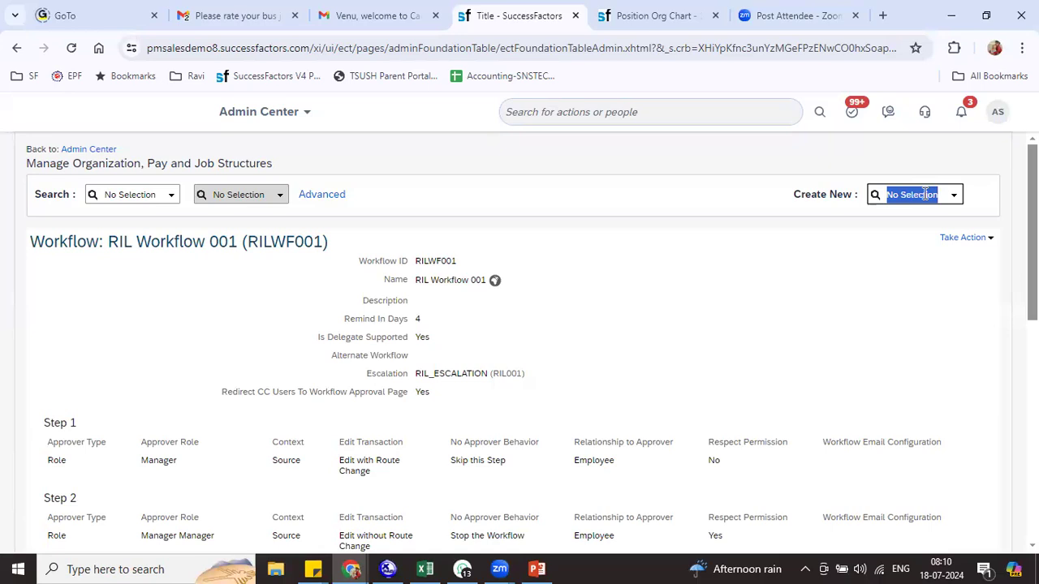
left_click(954, 194)
scroll(945, 325, "down", 3)
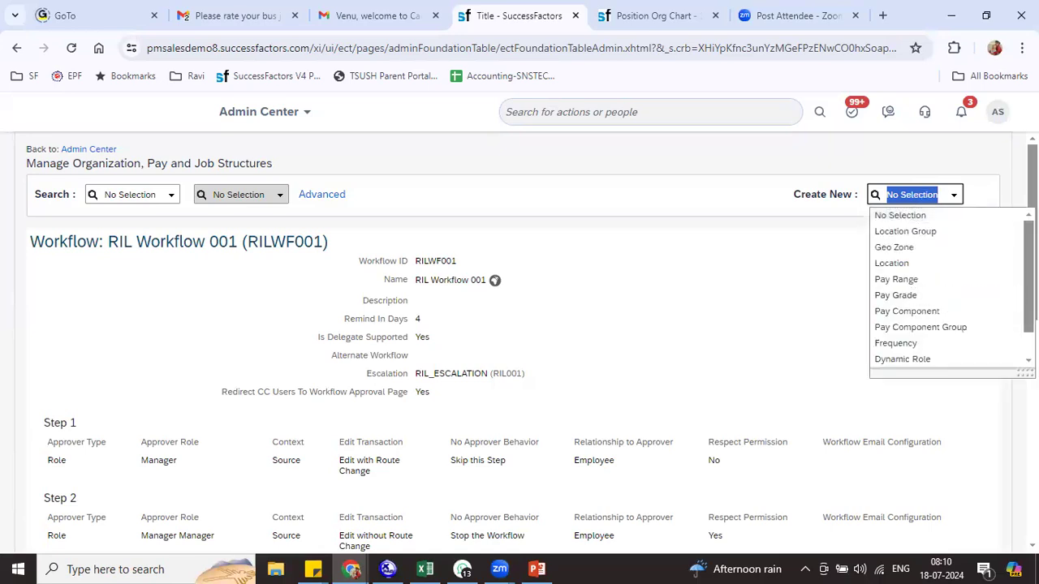
left_click(945, 351)
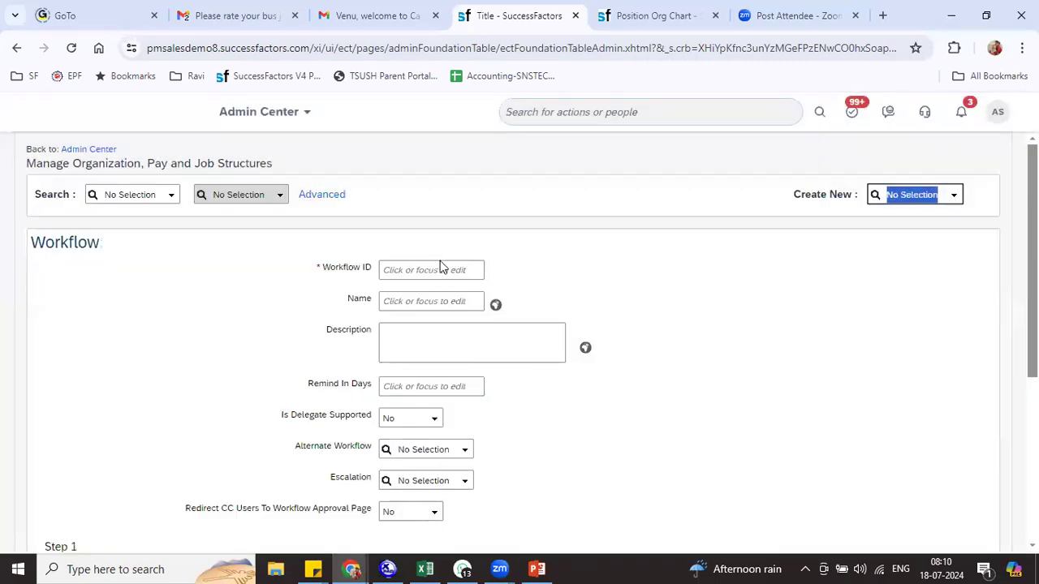
Enter ID RILWF002, name RIL Workflow 002, 2 reminder days, and allow delegation
left_click(423, 270)
type("RILWF002")
key("Tab")
type("50014429")
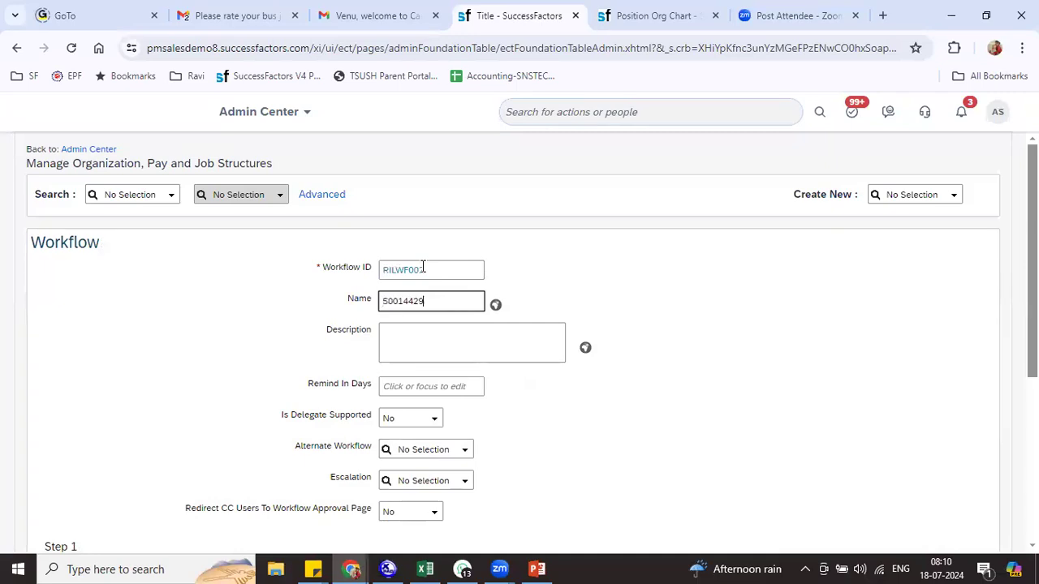
key("BackSpace")
key("BackSpace")
type("RI")
key("Tab")
key("Tab")
key("Tab")
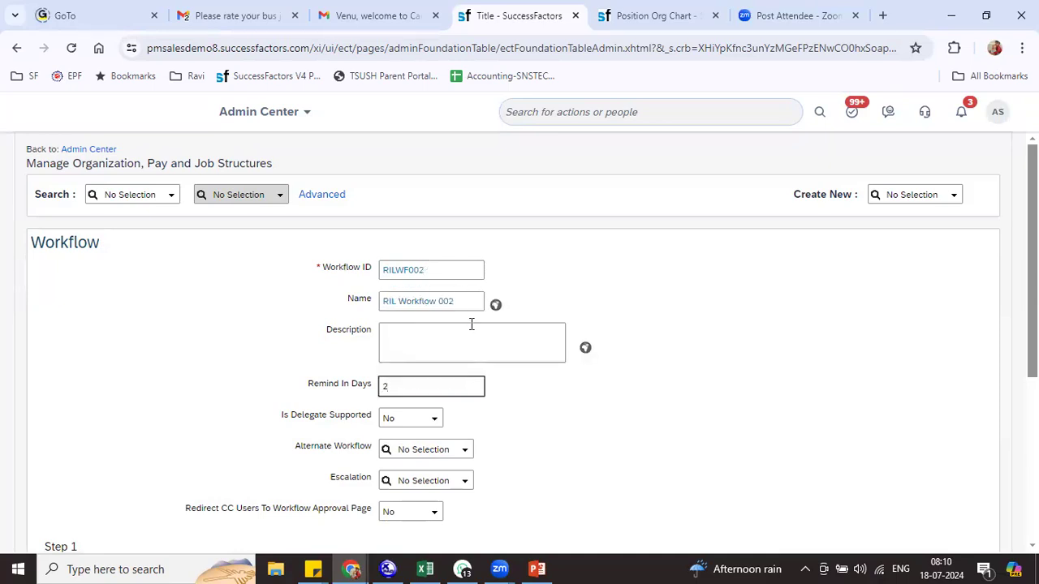
left_click(434, 416)
left_click(421, 453)
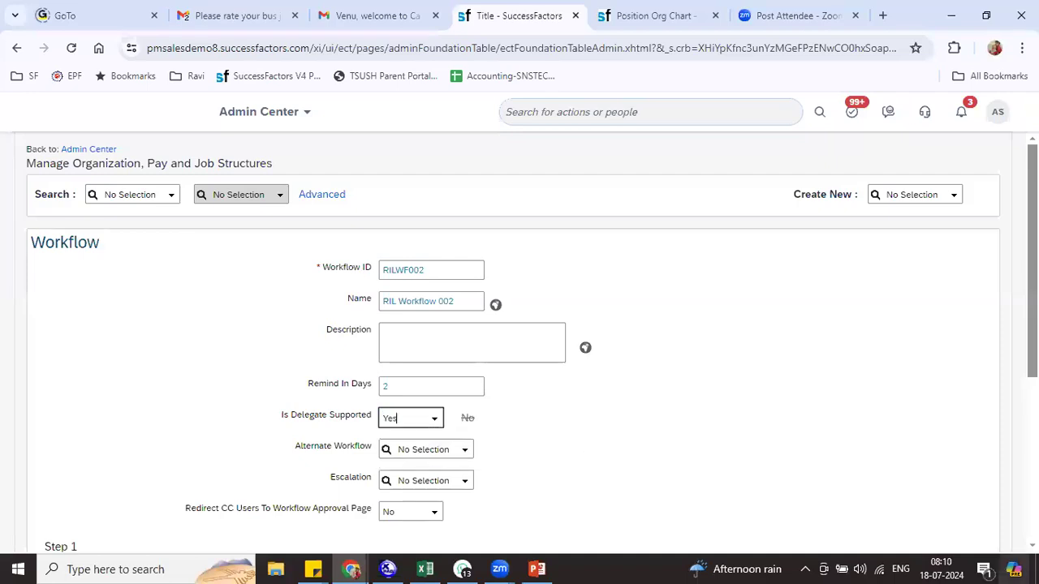
Set Step 1 to a Role approver of Manager
scroll(733, 434, "down", 2)
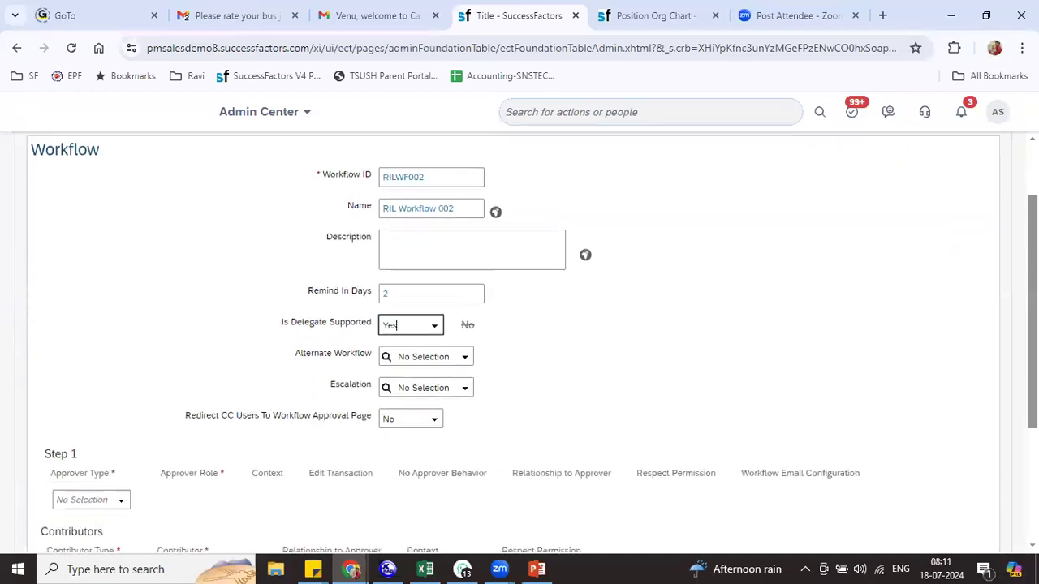
left_click(117, 430)
left_click(109, 460)
left_click(233, 434)
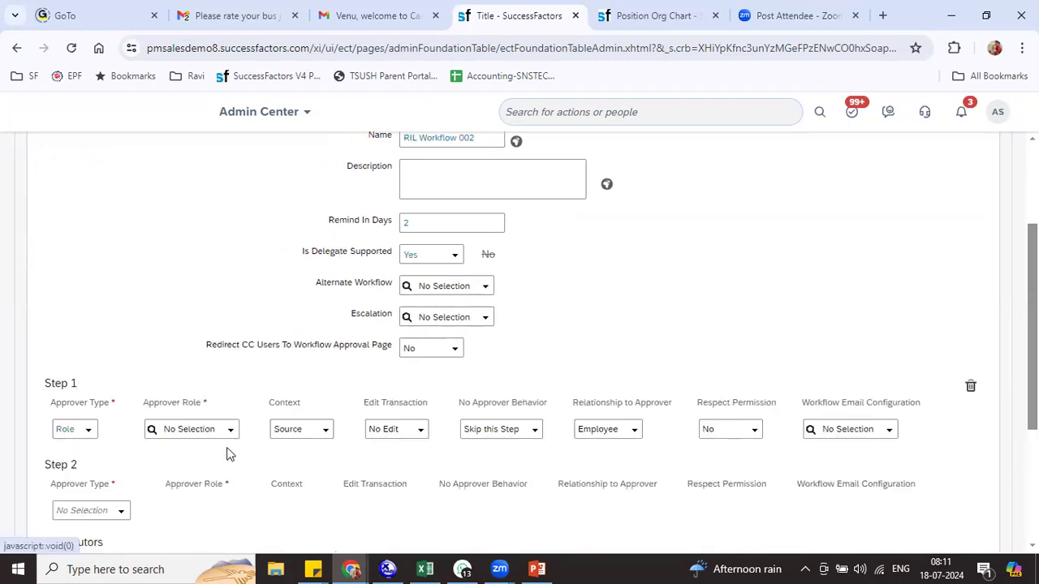
left_click(192, 329)
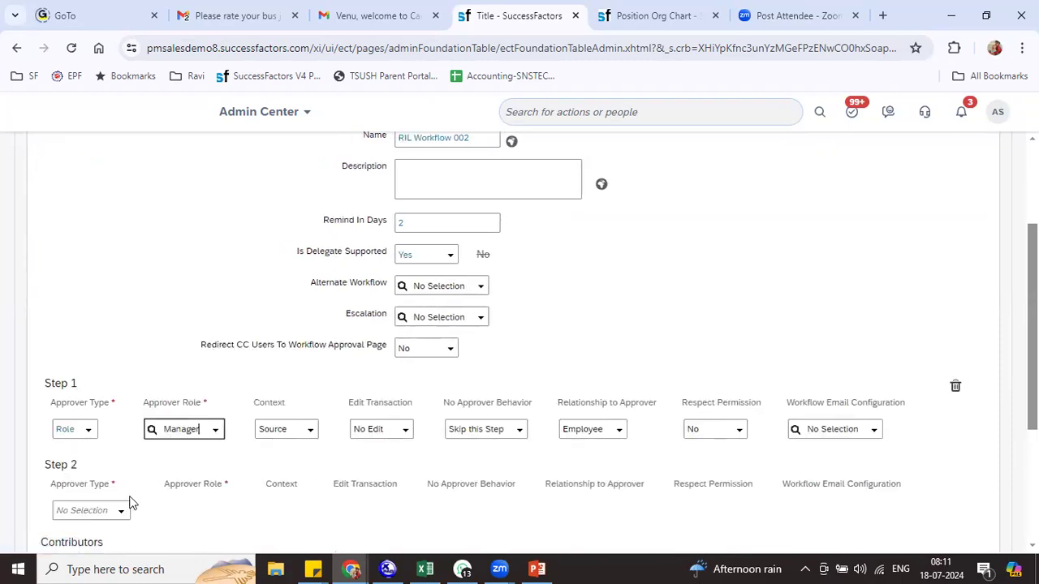
Make Step 2 a Dynamic Role approver using RIL Dynamic Role
left_click(116, 512)
left_click(98, 438)
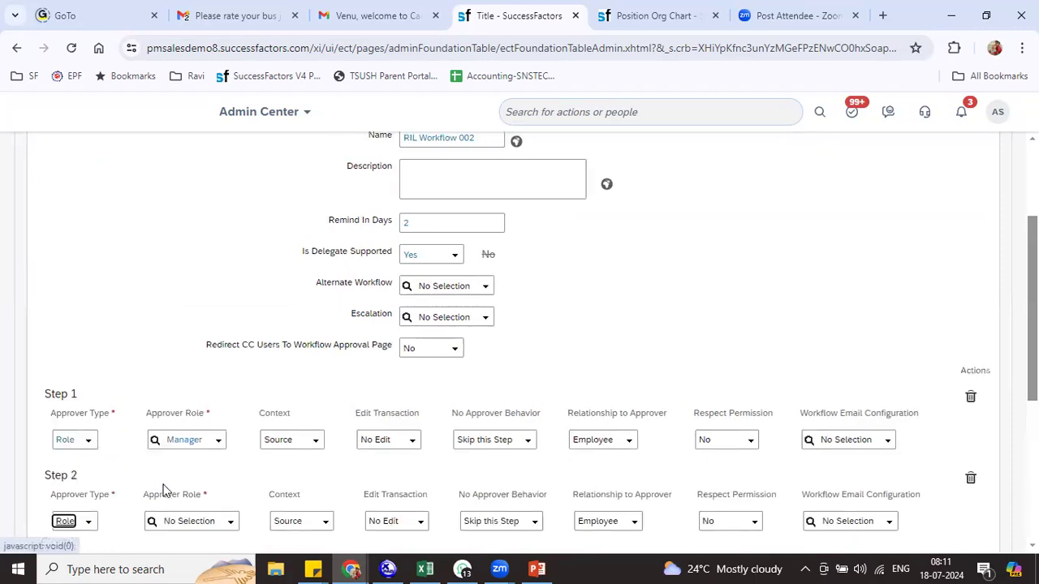
left_click(87, 523)
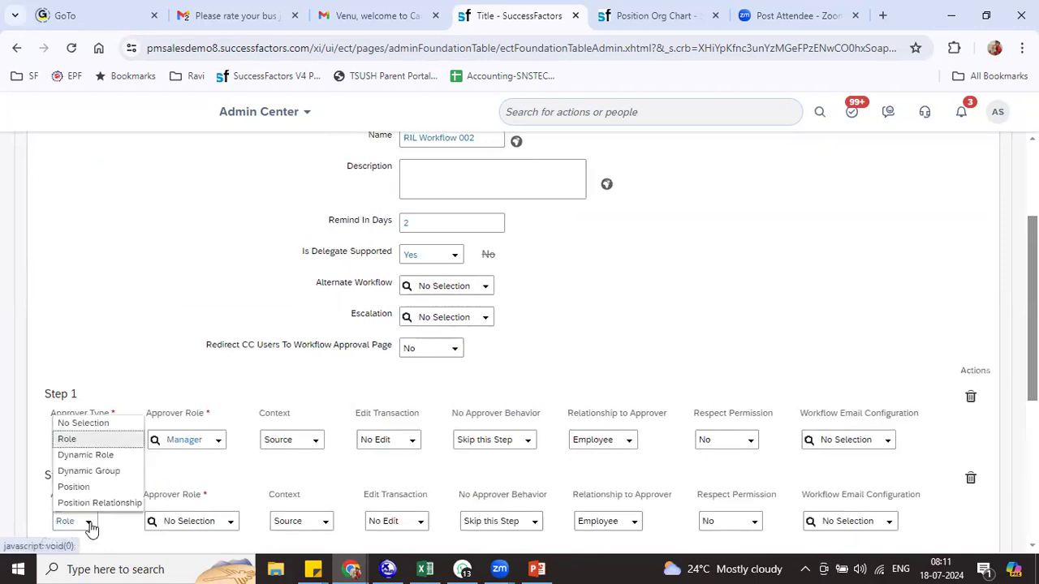
left_click(88, 454)
left_click(212, 521)
type("ril")
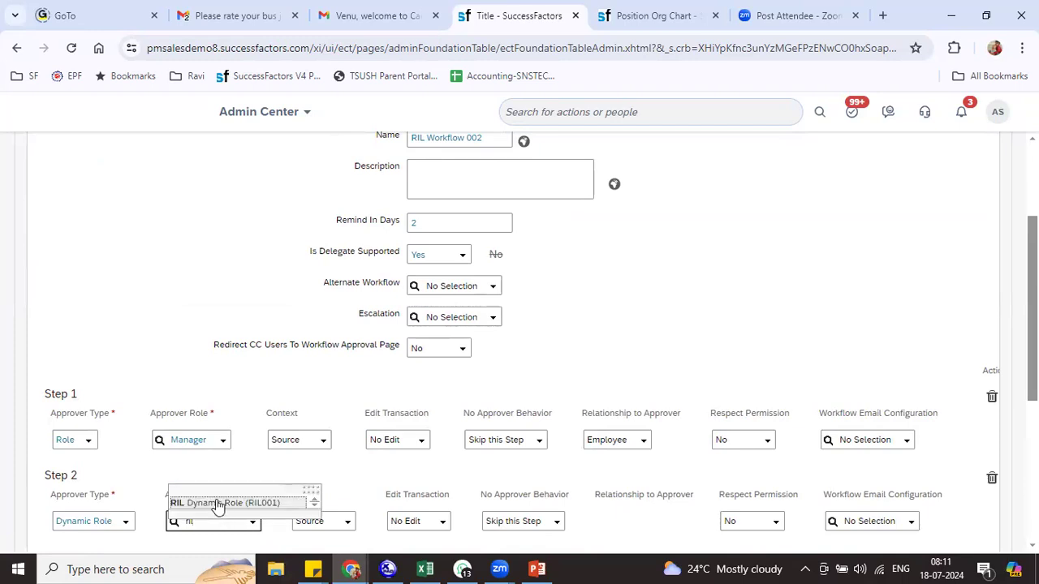
left_click(216, 503)
Add Manager as the CC role and save RIL Workflow 002
scroll(473, 412, "down", 4)
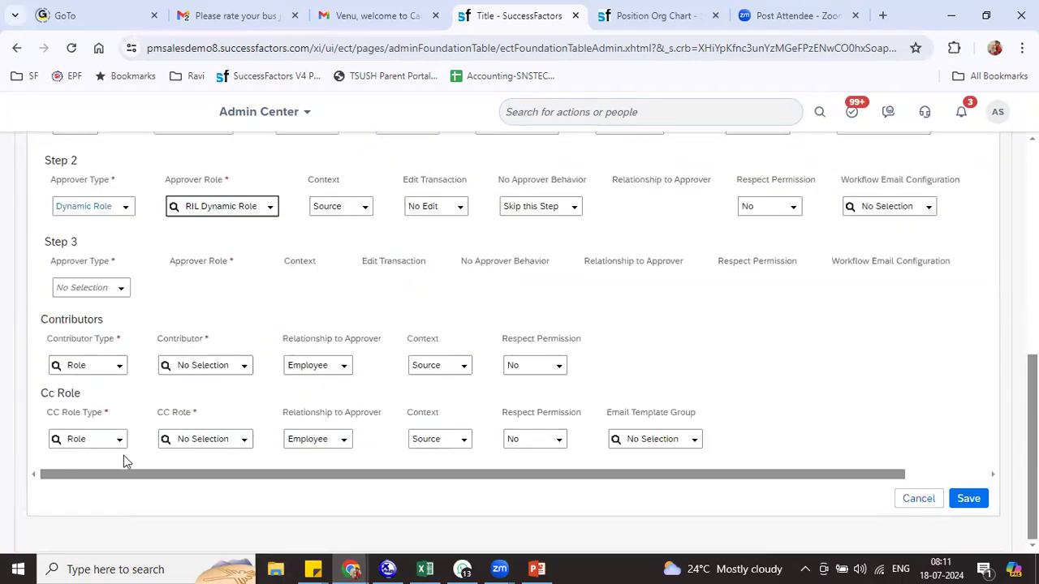
left_click(245, 441)
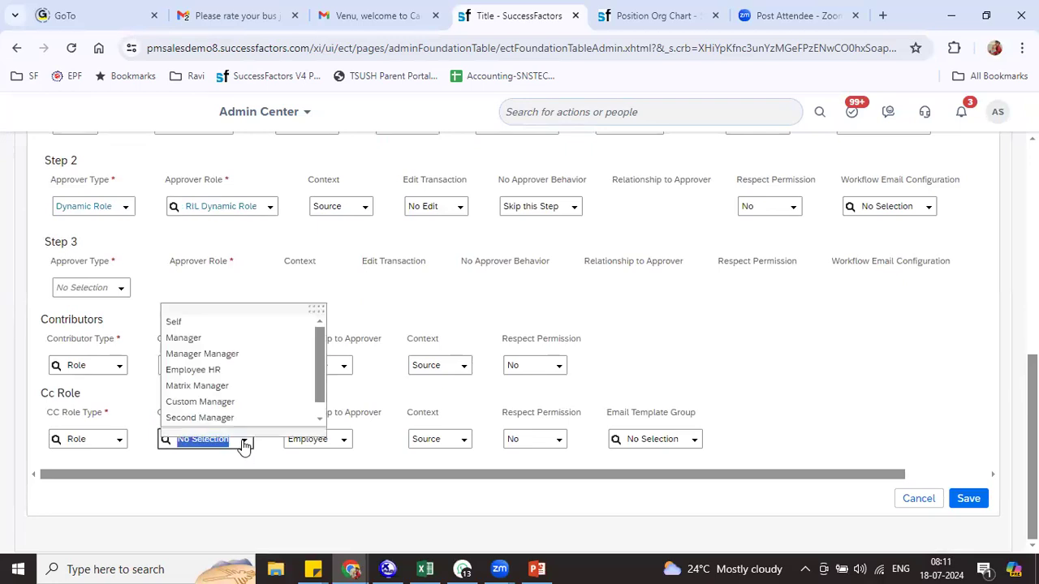
left_click(215, 339)
left_click(967, 526)
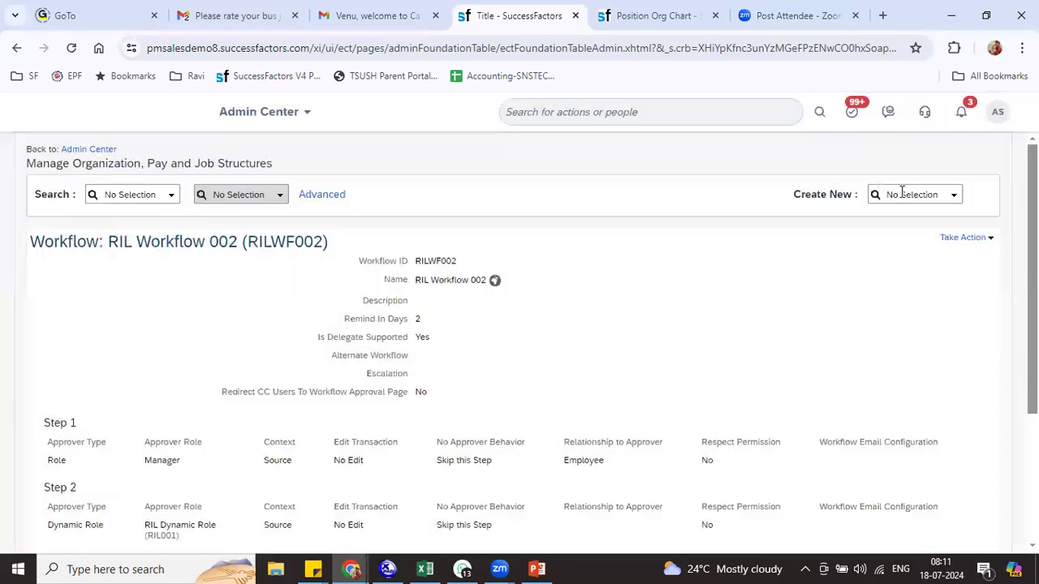
Search the create-new chooser for 'wor' and start another Workflow
left_click(901, 194)
left_click(903, 195)
double_click(903, 195)
left_click(903, 195)
type("wor")
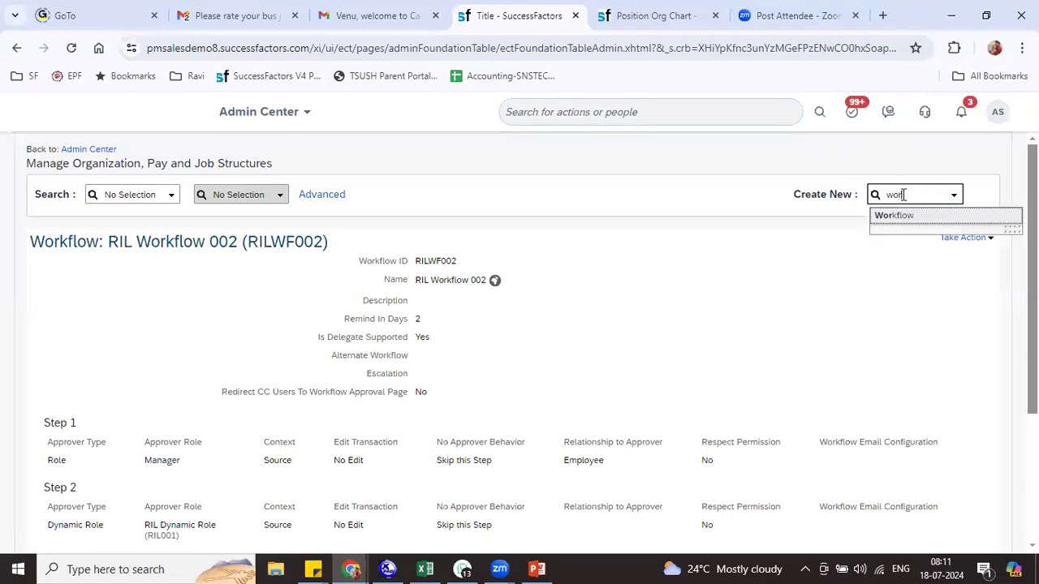
left_click(892, 217)
Enter workflow ID RILWF003 and name RIL Workflow 003
left_click(417, 273)
type("RILWF003")
key("Tab")
type("RIL Workflow 00")
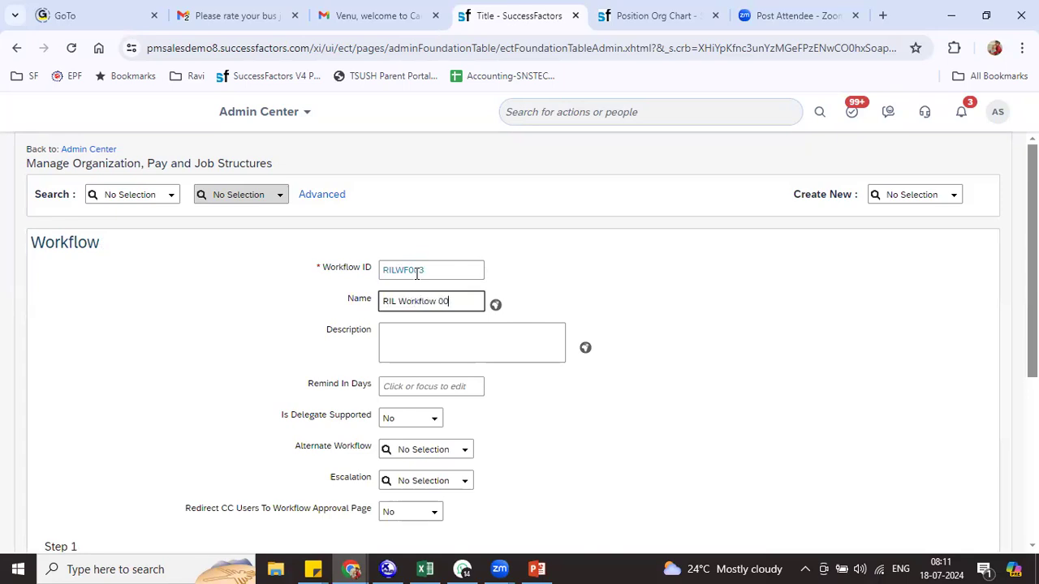
type("3")
key("Tab")
key("Tab")
key("Tab")
key("Tab")
key("Tab")
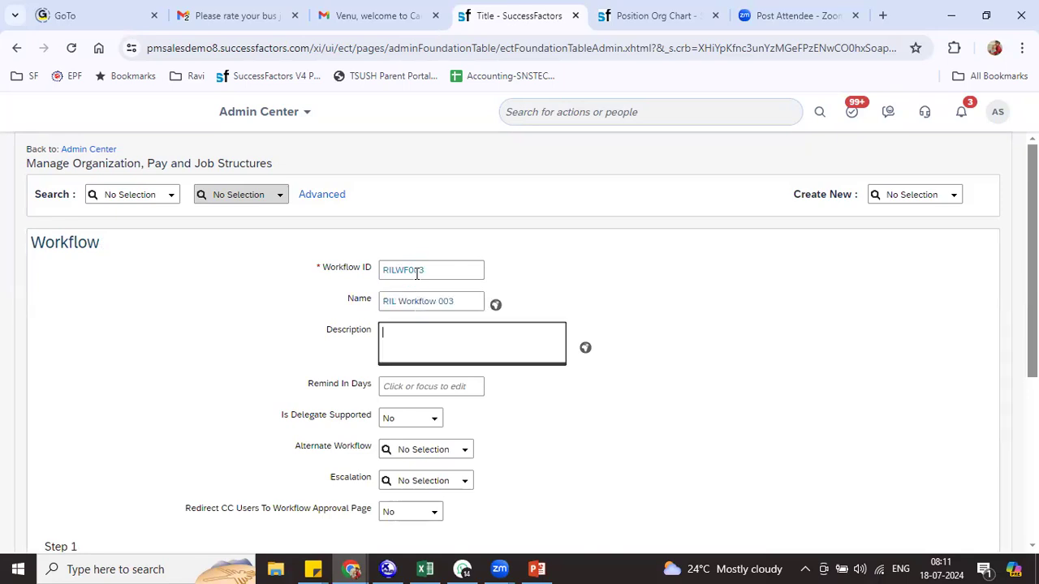
key("Tab")
key("Tab")
key("Tab")
key("Tab")
key("Tab")
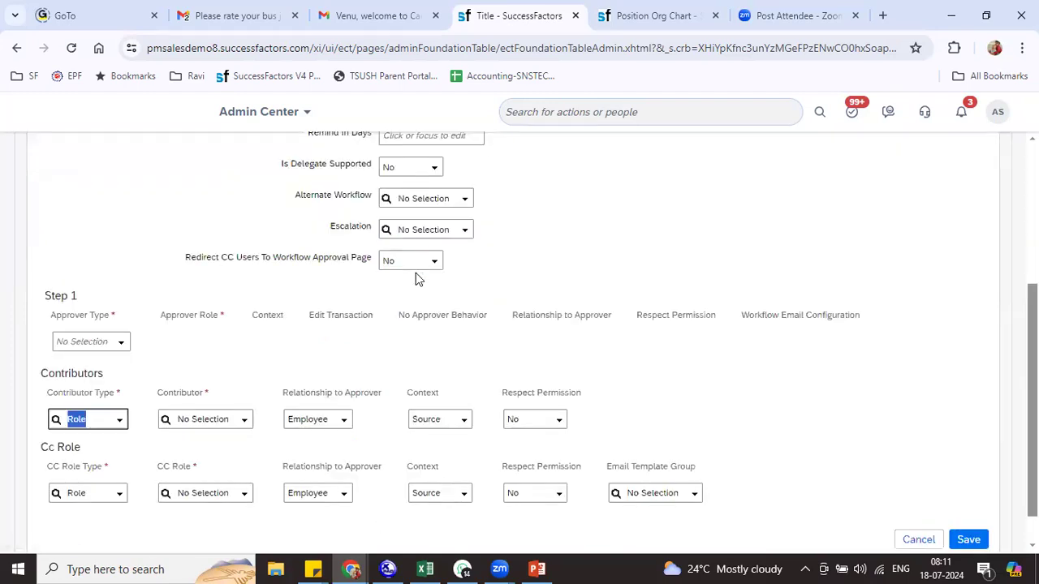
Make Step 1 a Dynamic Group approver routed to RIL_WF_Group and save the workflow
left_click(109, 342)
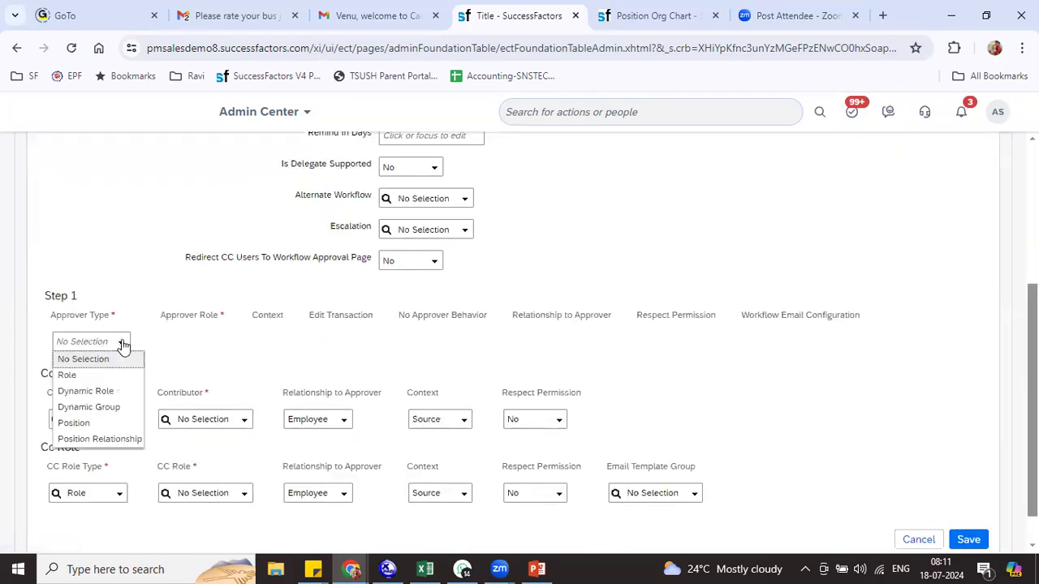
left_click(105, 406)
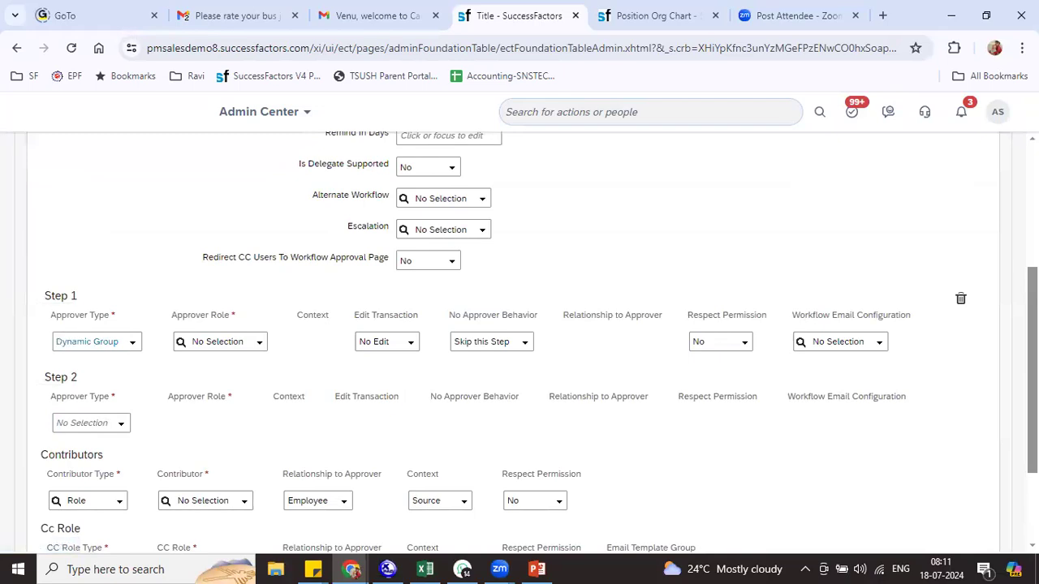
scroll(948, 500, "down", 2)
left_click(970, 499)
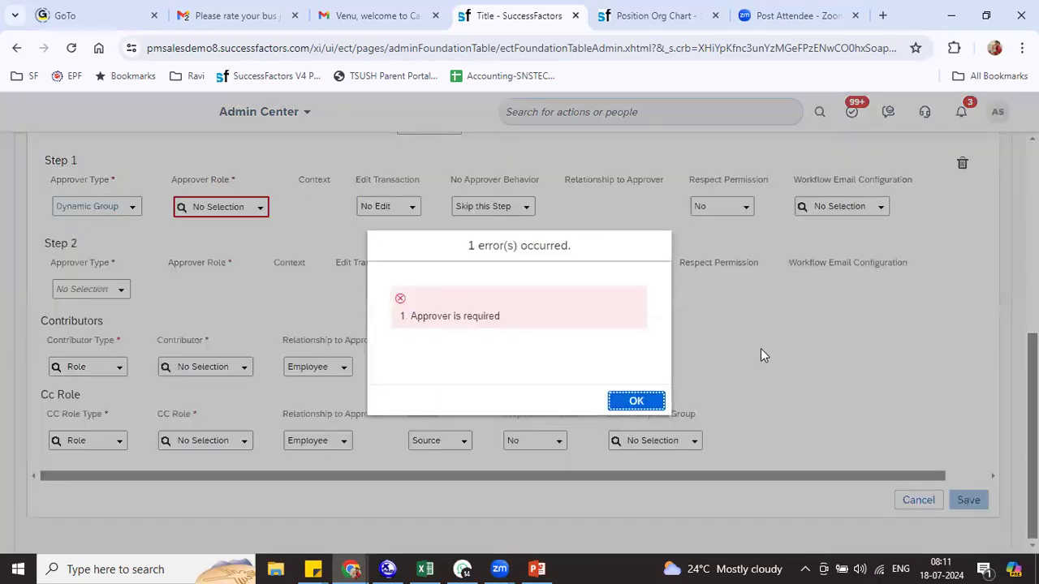
left_click(636, 400)
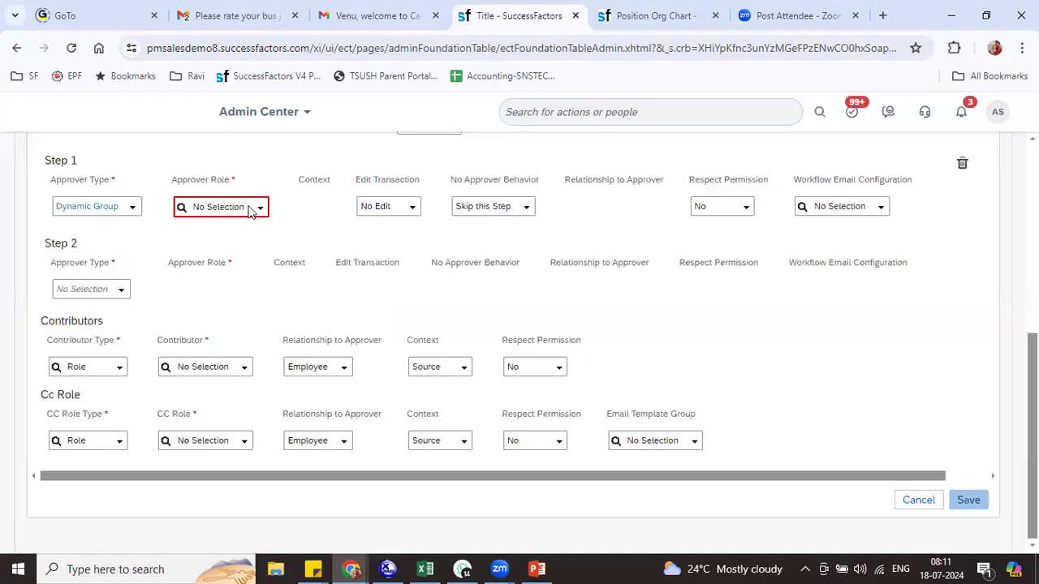
left_click(241, 207)
type("ril")
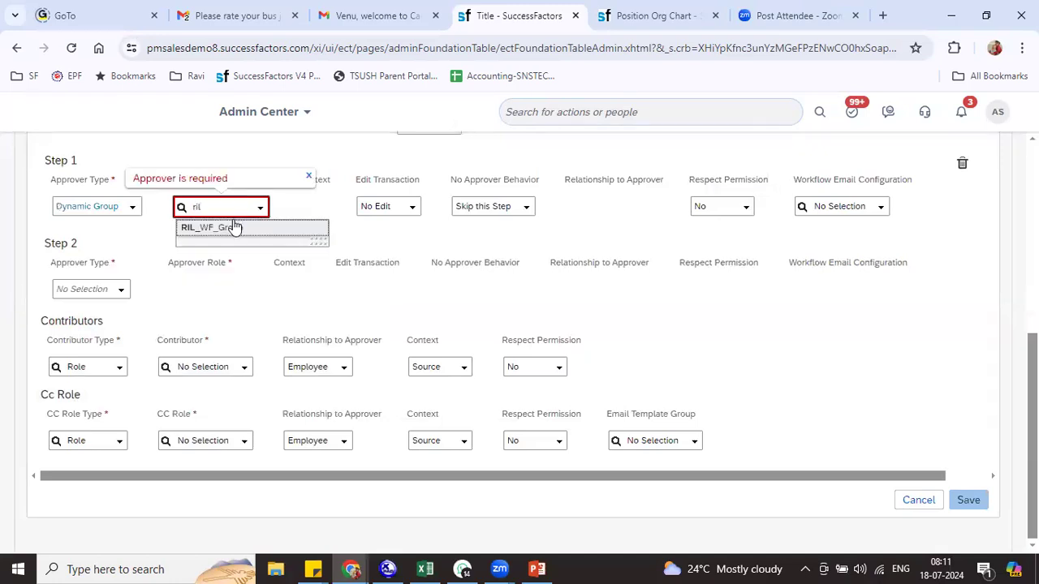
left_click(232, 225)
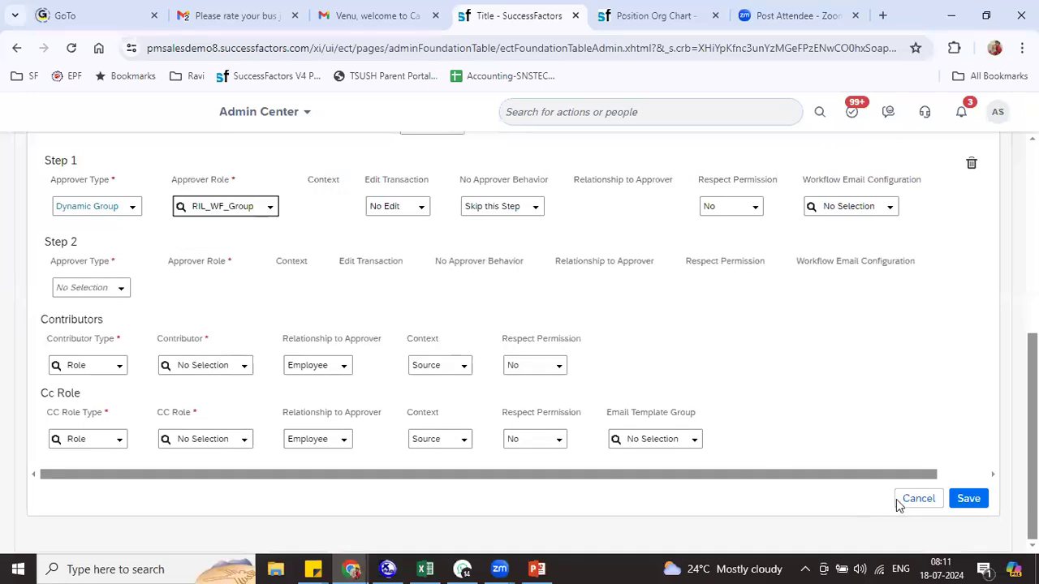
left_click(970, 498)
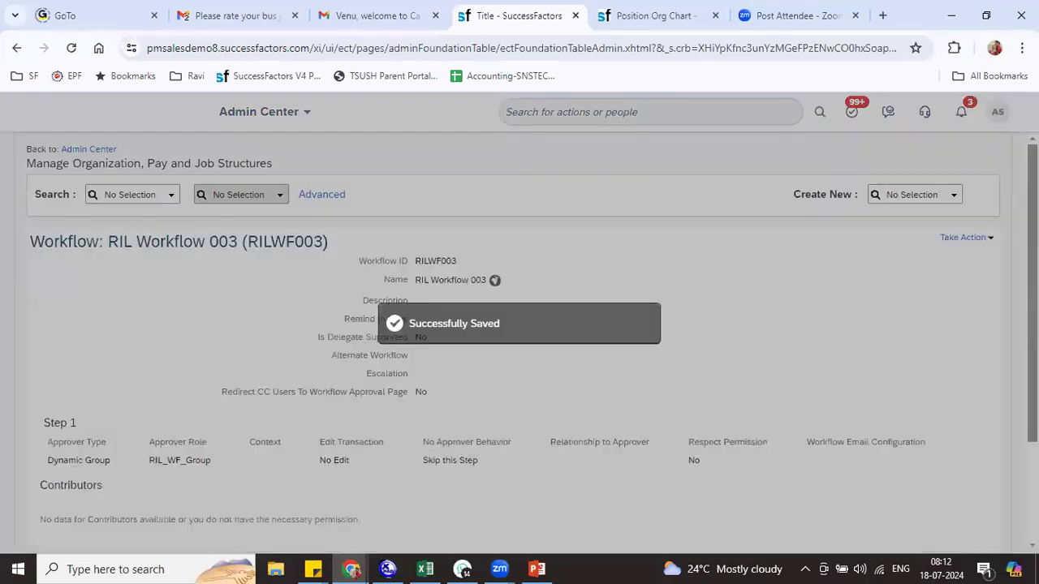
left_click(961, 236)
Start a new workflow with ID RILWF004 and name 'RIL Workflow 004'
left_click(954, 196)
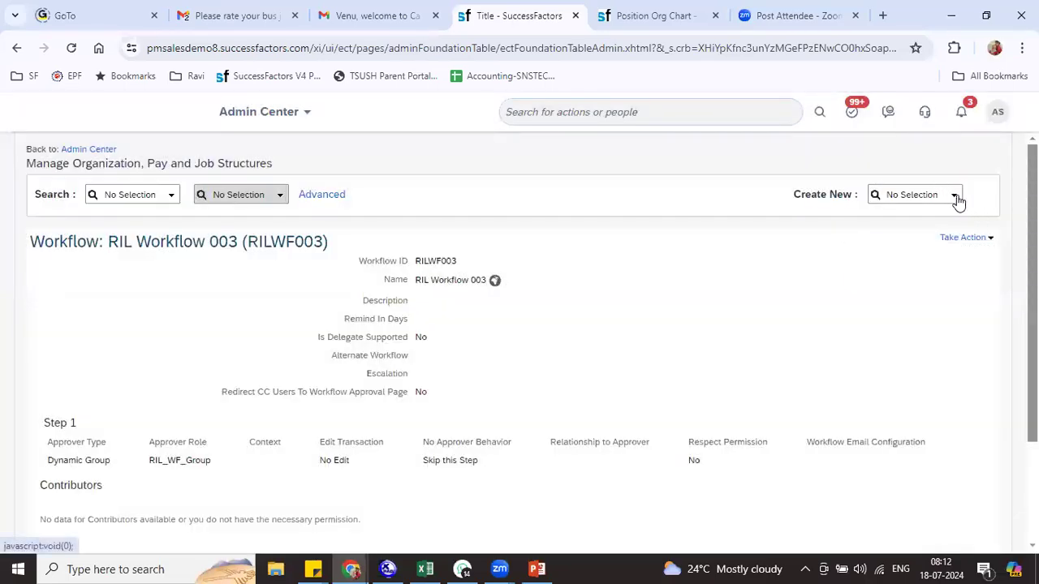
scroll(941, 309, "down", 2)
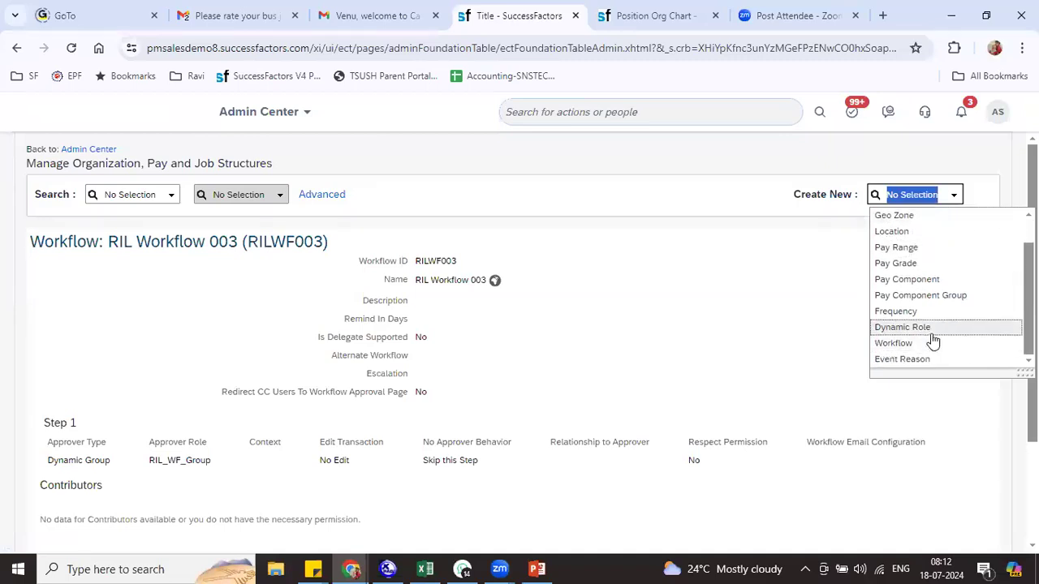
left_click(929, 345)
left_click(420, 270)
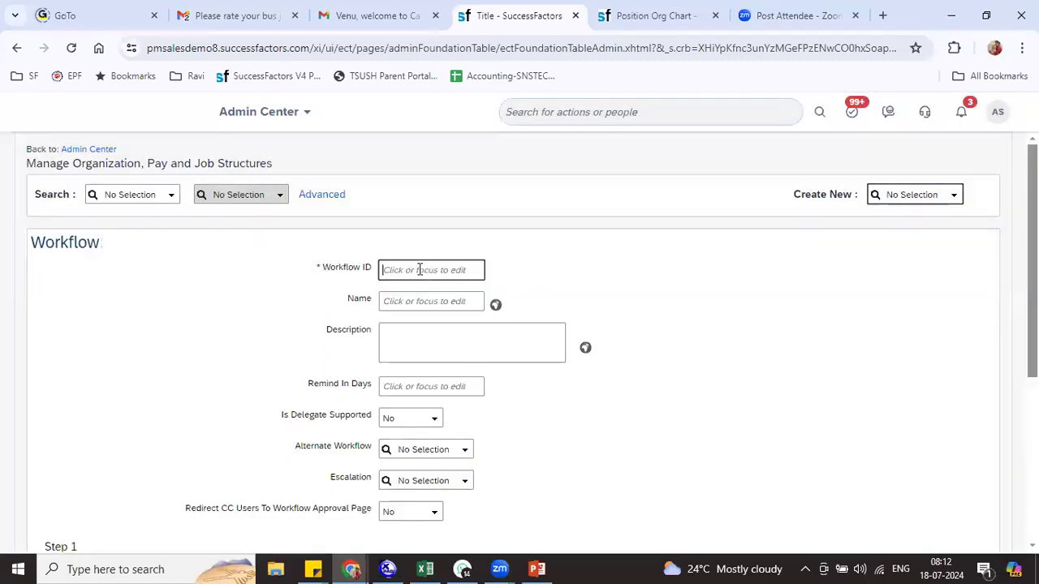
type("RILWF001")
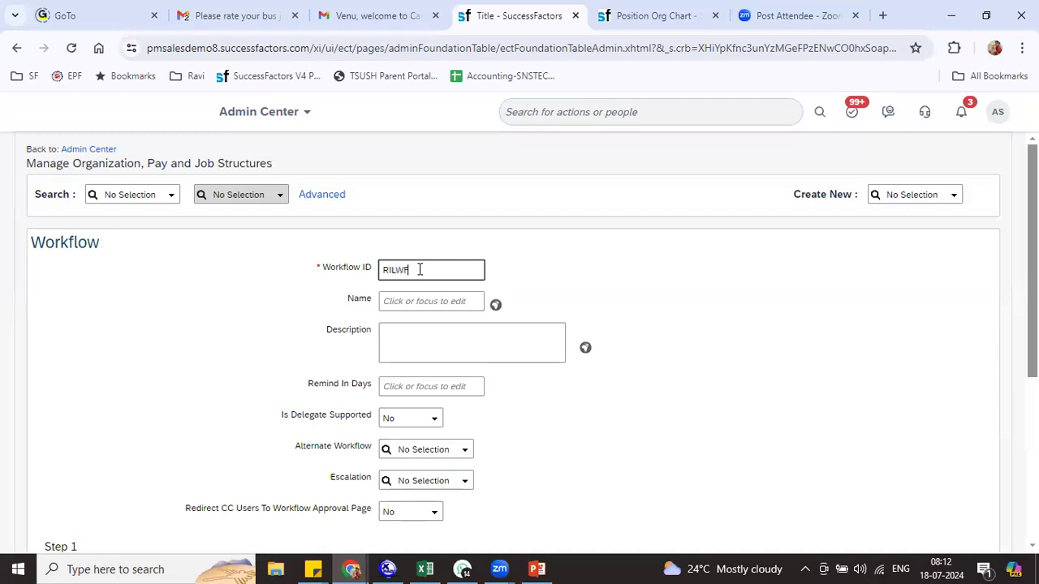
key("Tab")
type("RIL Workflow 004")
key("Tab")
key("Tab")
key("Tab")
key("Tab")
key("Tab")
key("Tab")
key("Tab")
key("Tab")
key("Tab")
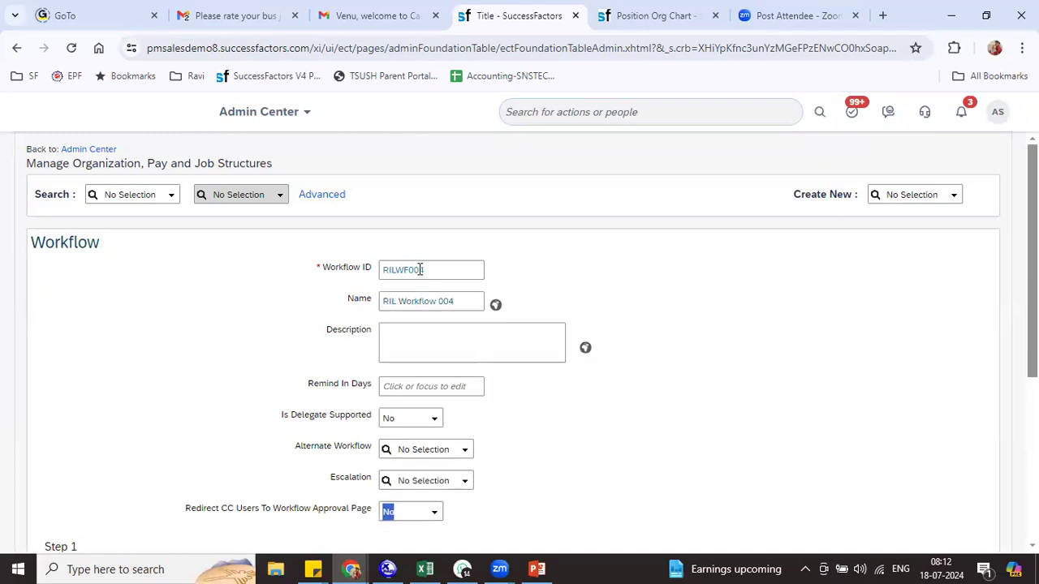
Route step 1 to Role Manager Manager and step 2 to Dynamic Role RIL Dynamic Role
left_click(120, 345)
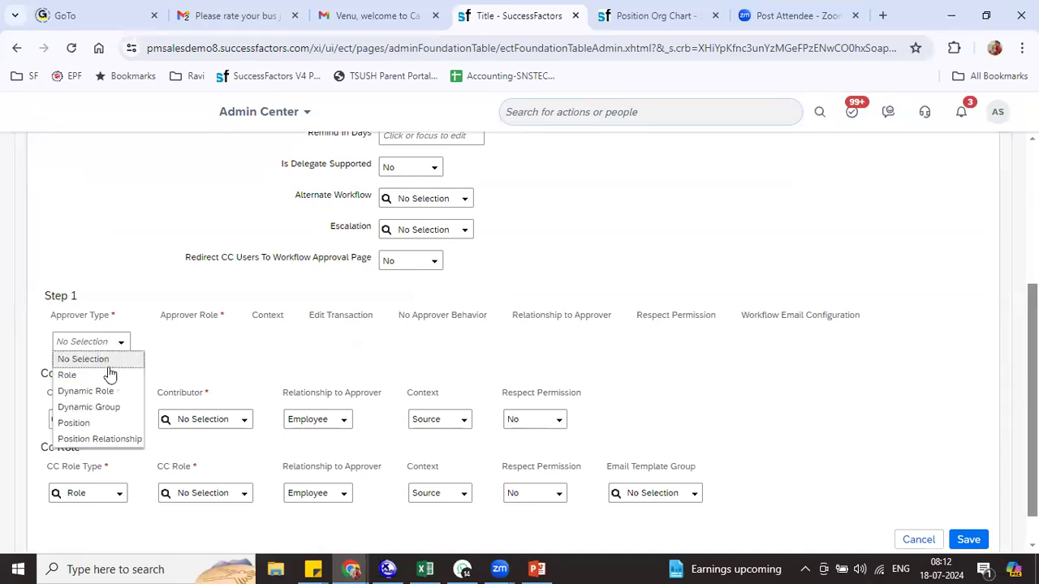
left_click(109, 372)
left_click(227, 344)
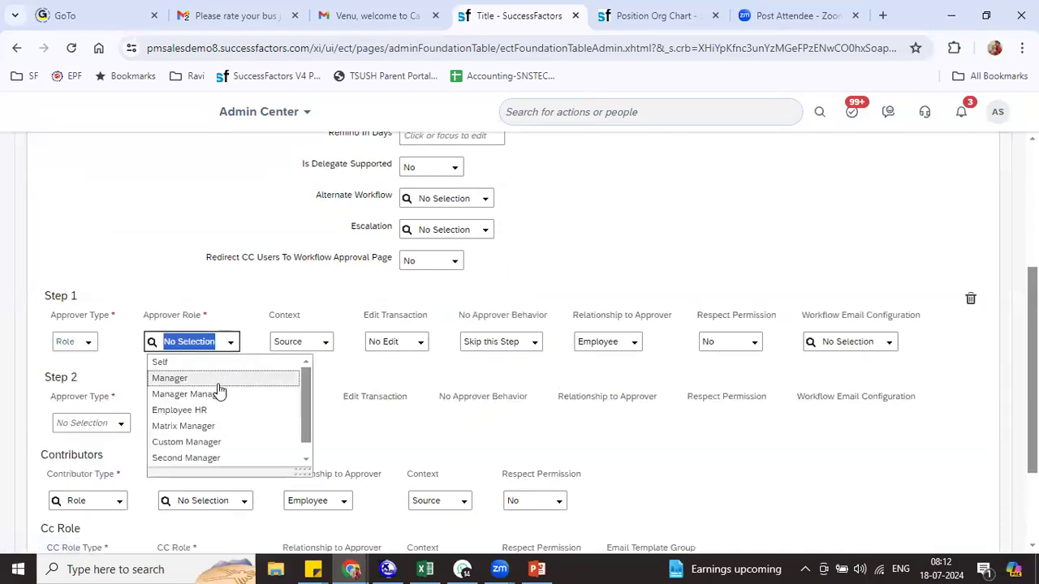
left_click(209, 395)
left_click(122, 430)
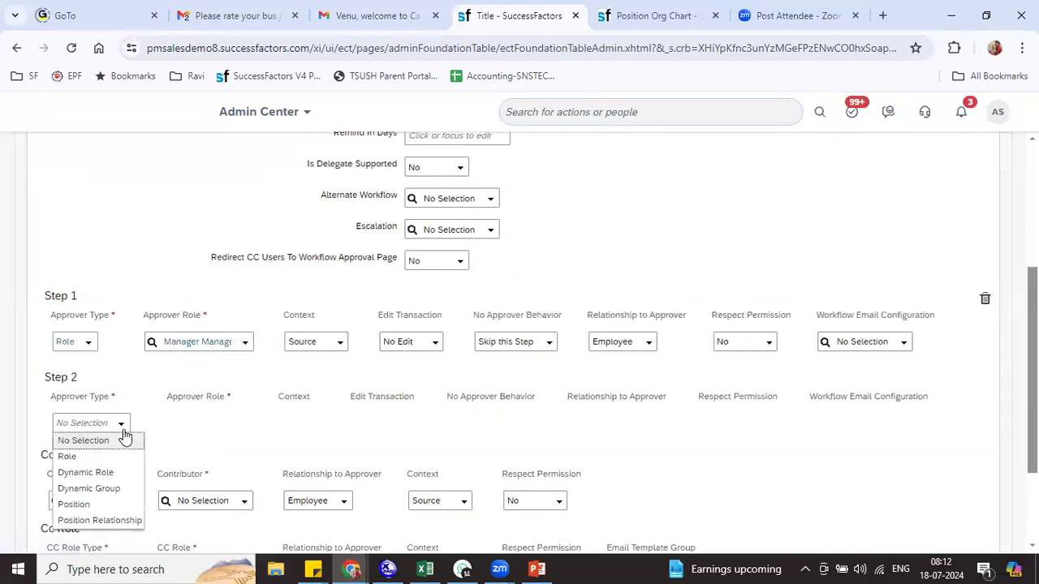
left_click(114, 472)
left_click(209, 431)
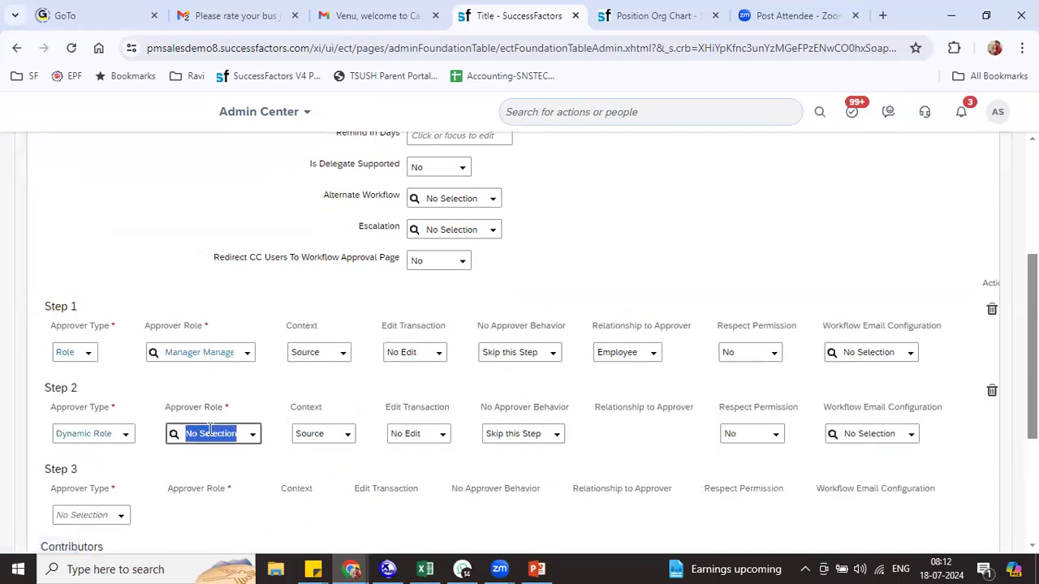
type("ril")
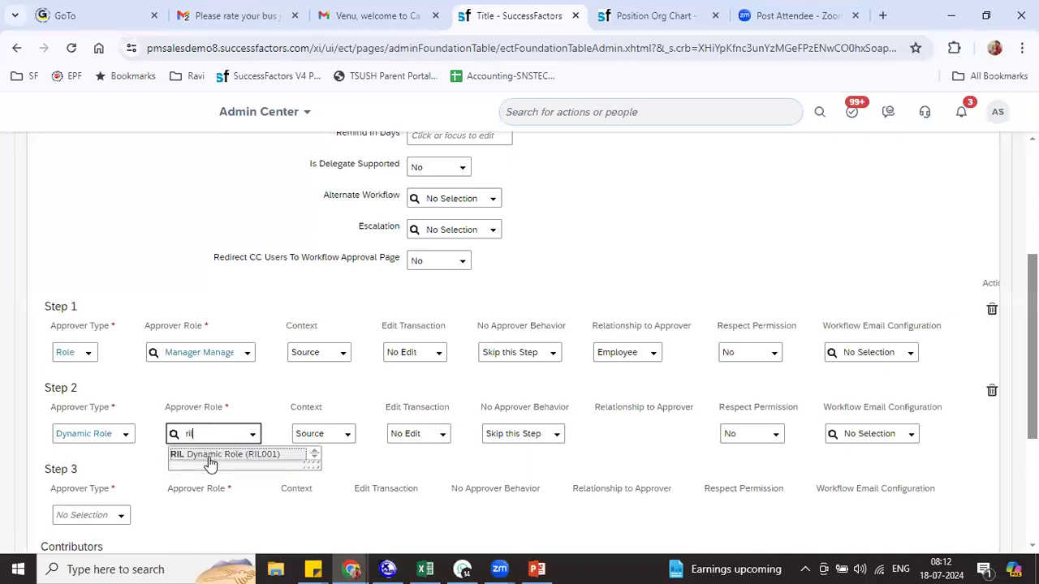
left_click(209, 455)
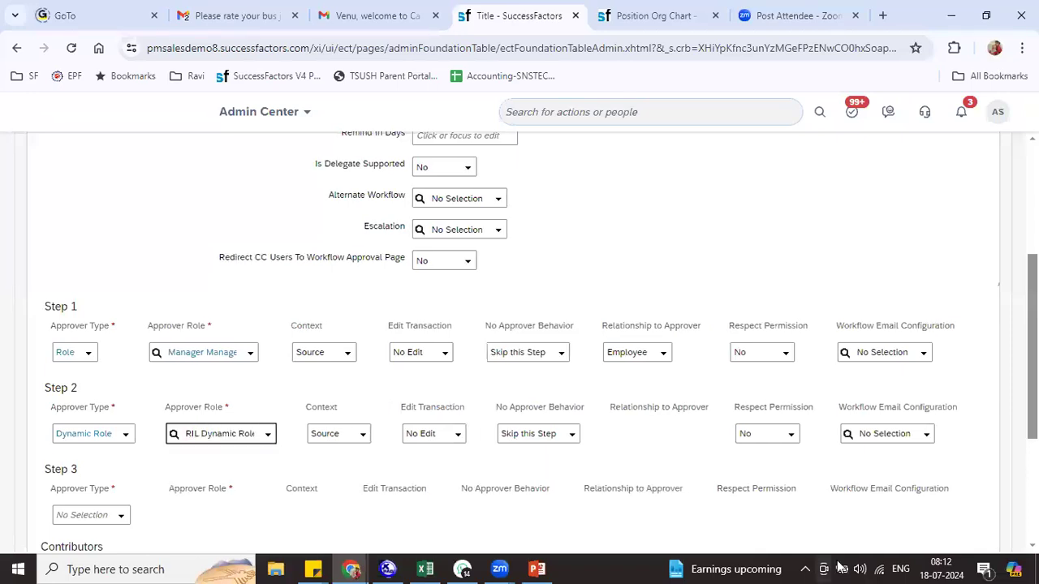
Set the CC role to Manager and save the workflow
scroll(327, 516, "down", 3)
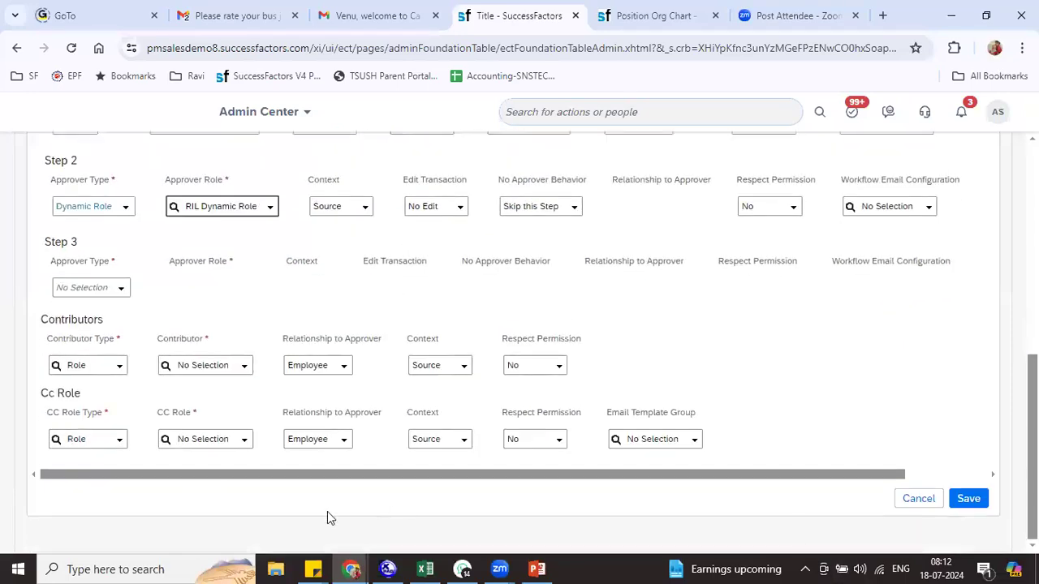
left_click(244, 439)
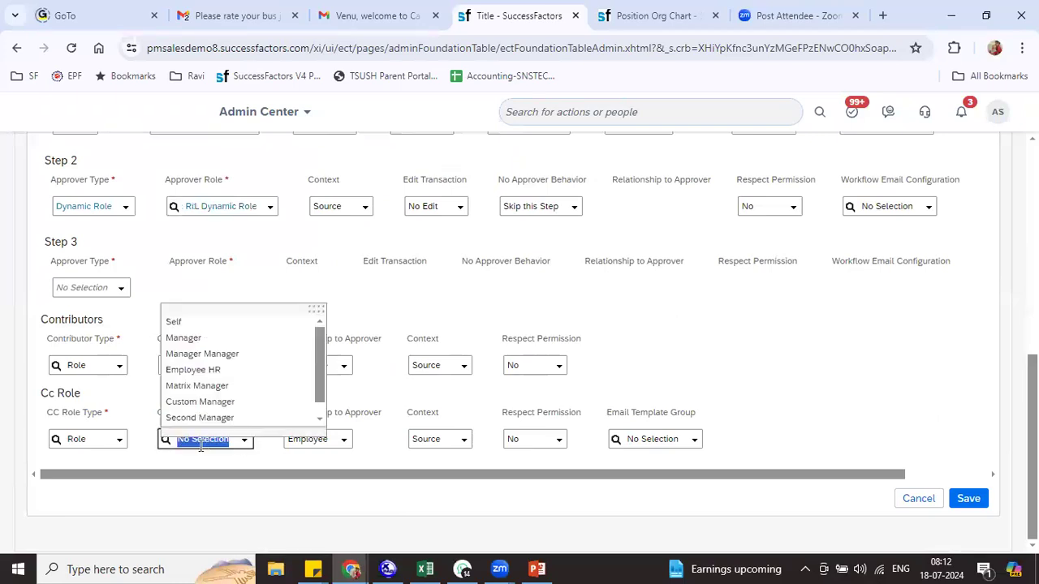
left_click(206, 340)
left_click(965, 534)
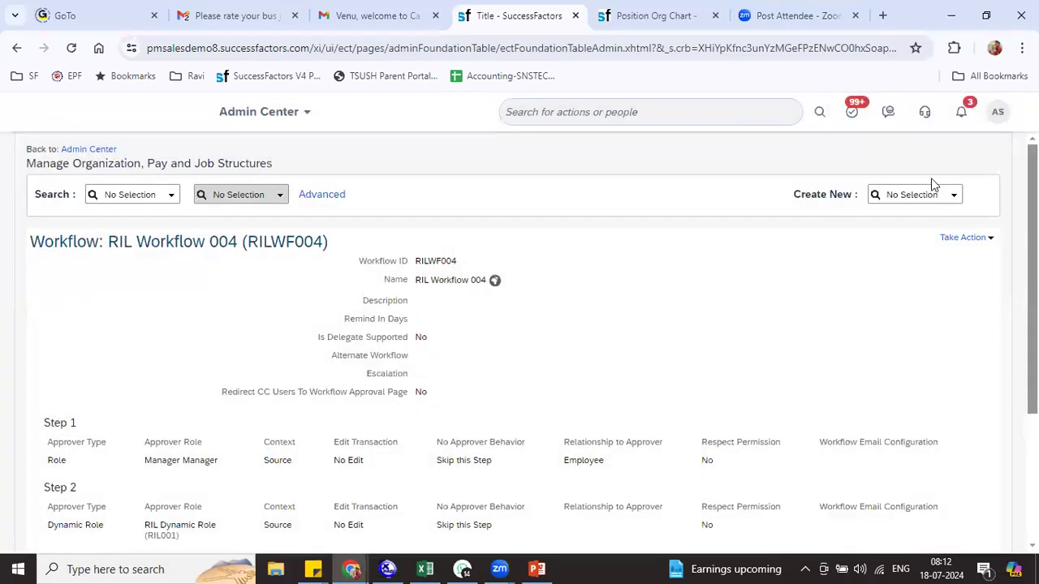
left_click(921, 194)
Start workflow RILWF005 named 'RIL Workflow 005' with 3 reminder days
type("work")
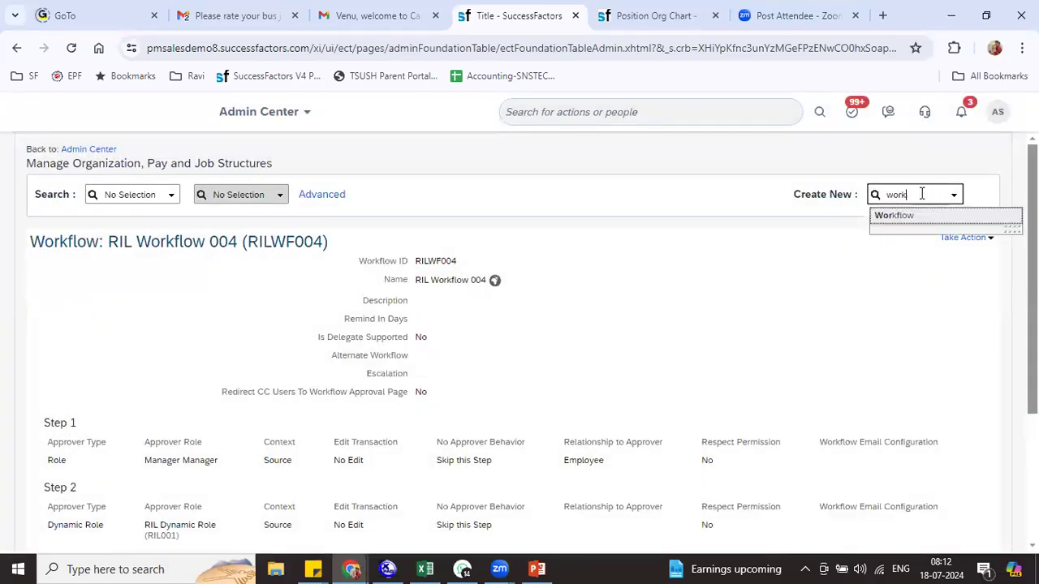
left_click(920, 214)
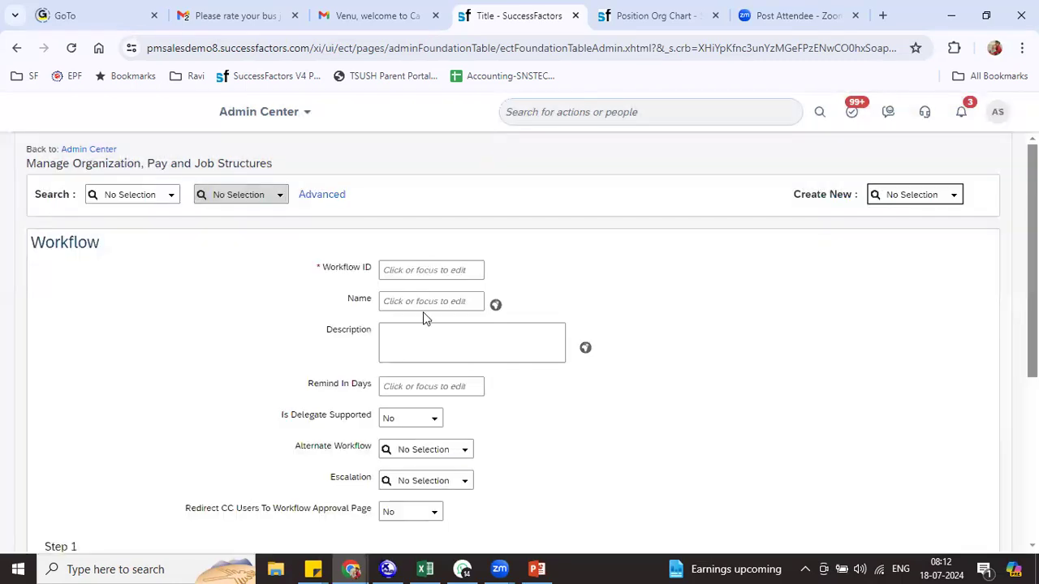
left_click(404, 269)
type("RILWF005")
key("Tab")
type("RIL Workflow 005")
key("Tab")
key("Tab")
key("Tab")
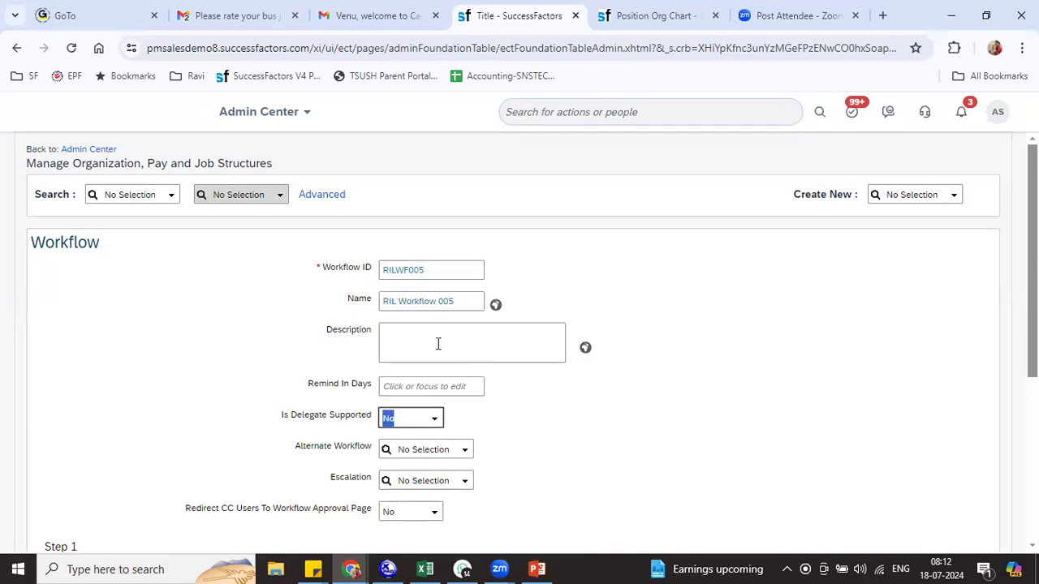
left_click(442, 386)
type("3")
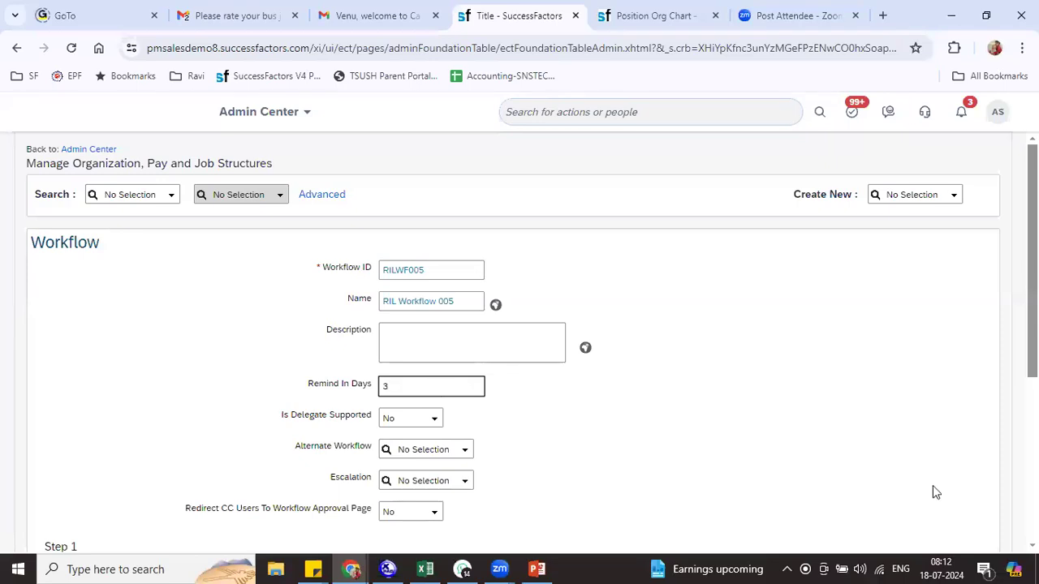
Make step 1's approver type Dynamic Role and step 2's Dynamic Group
scroll(316, 338, "down", 3)
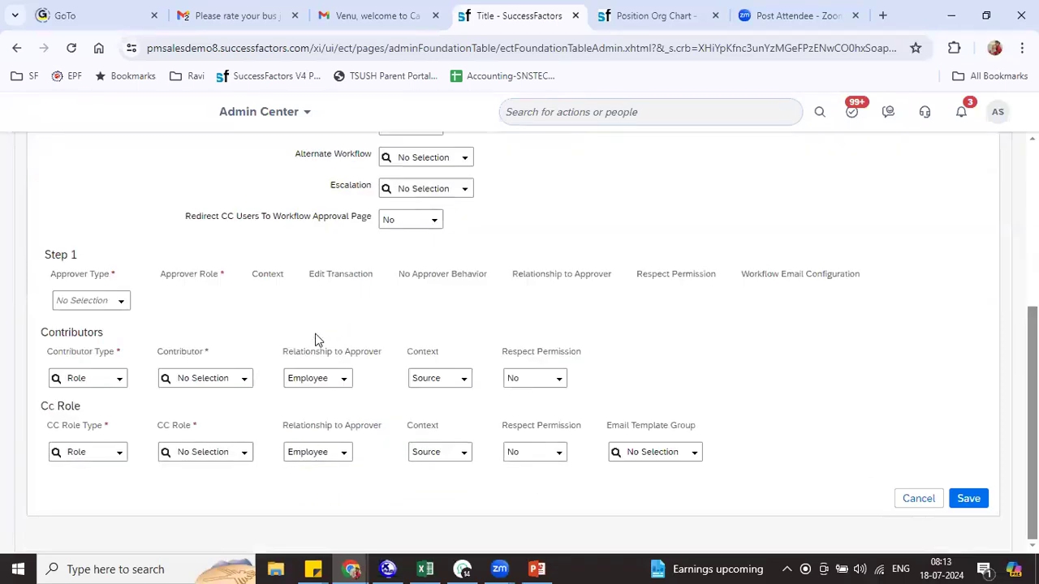
left_click(122, 306)
left_click(112, 349)
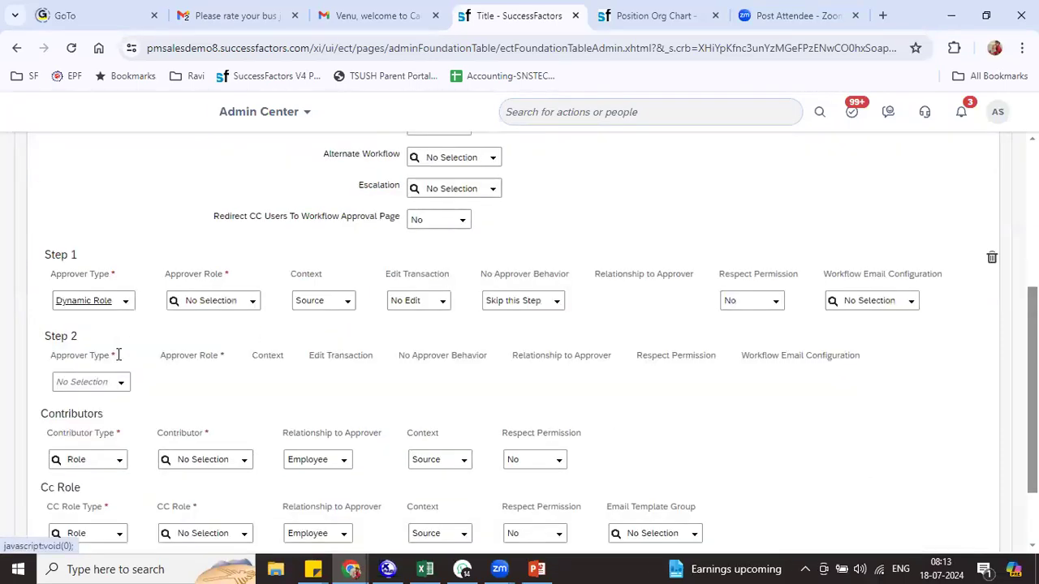
left_click(121, 386)
left_click(105, 446)
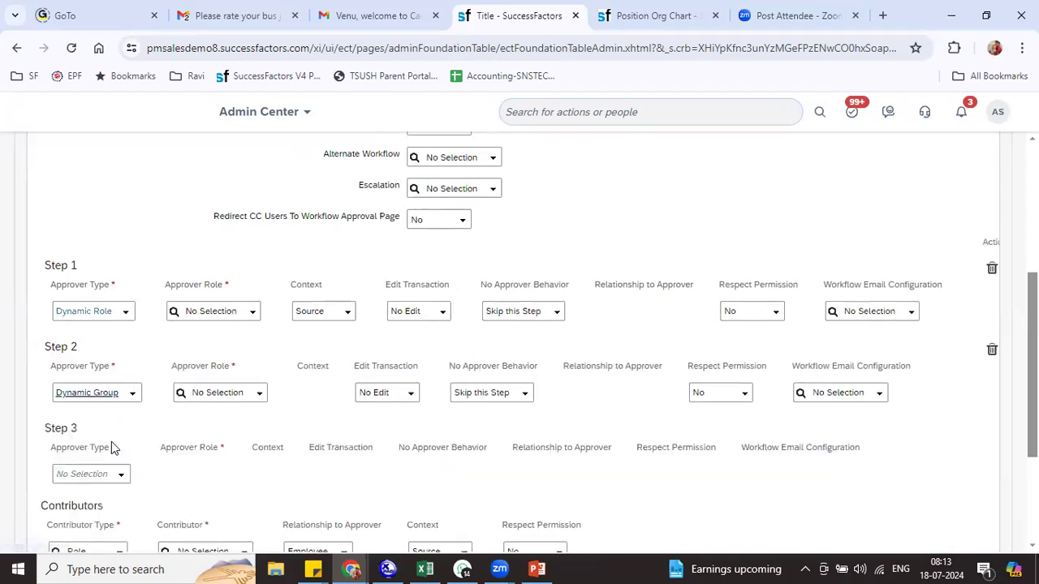
Assign RIL Dynamic Role to step 1 and RIL_WF_Group to step 2, then save
left_click(212, 311)
type("ril")
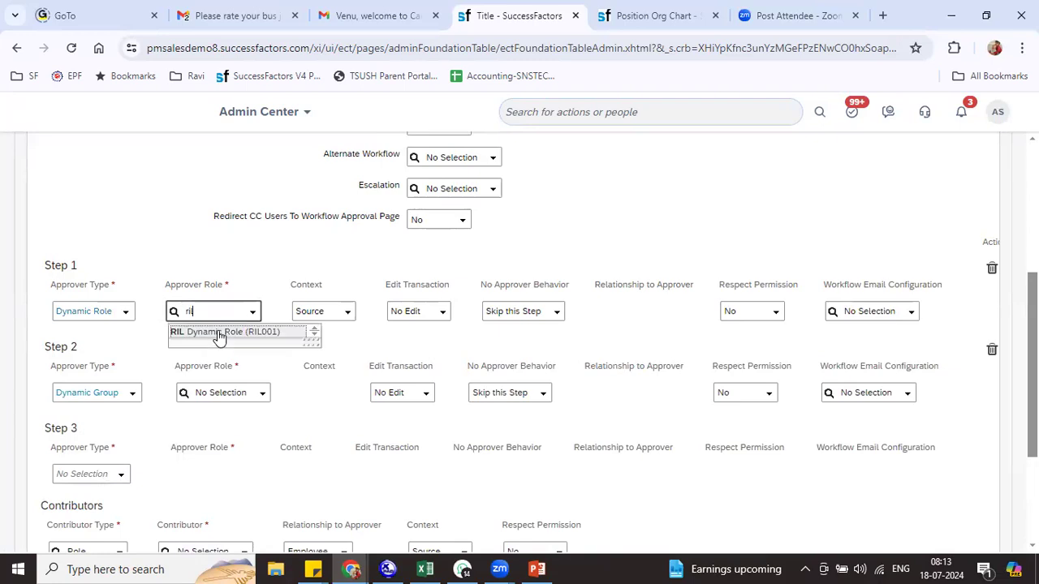
left_click(220, 333)
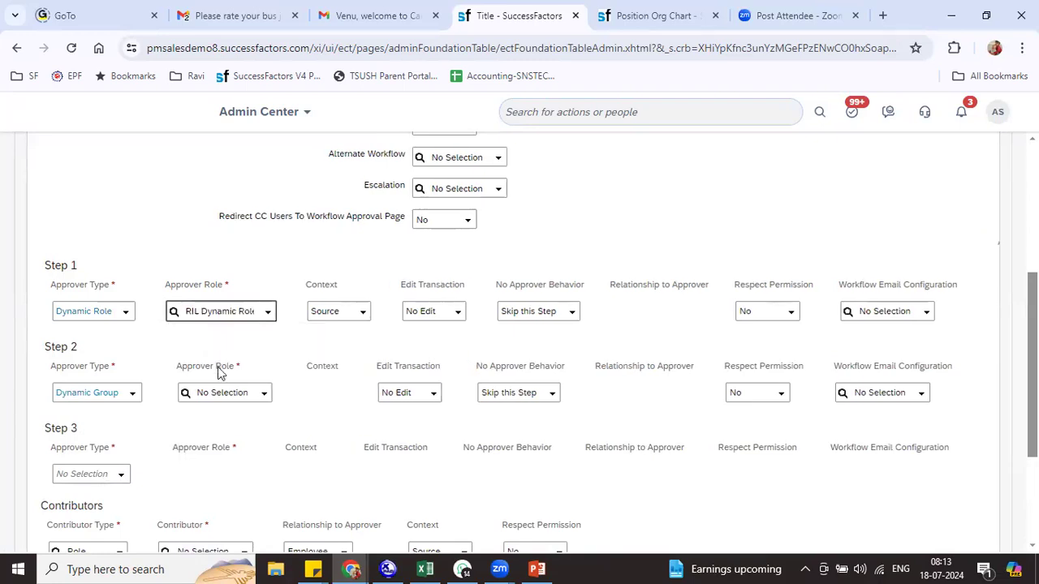
left_click(218, 391)
type("ril")
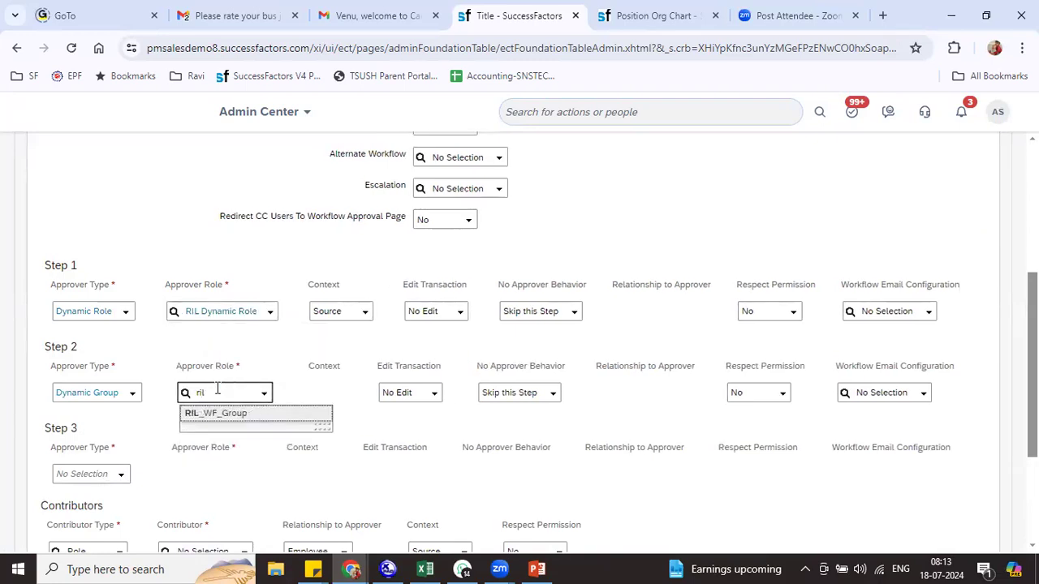
left_click(226, 413)
scroll(225, 414, "down", 2)
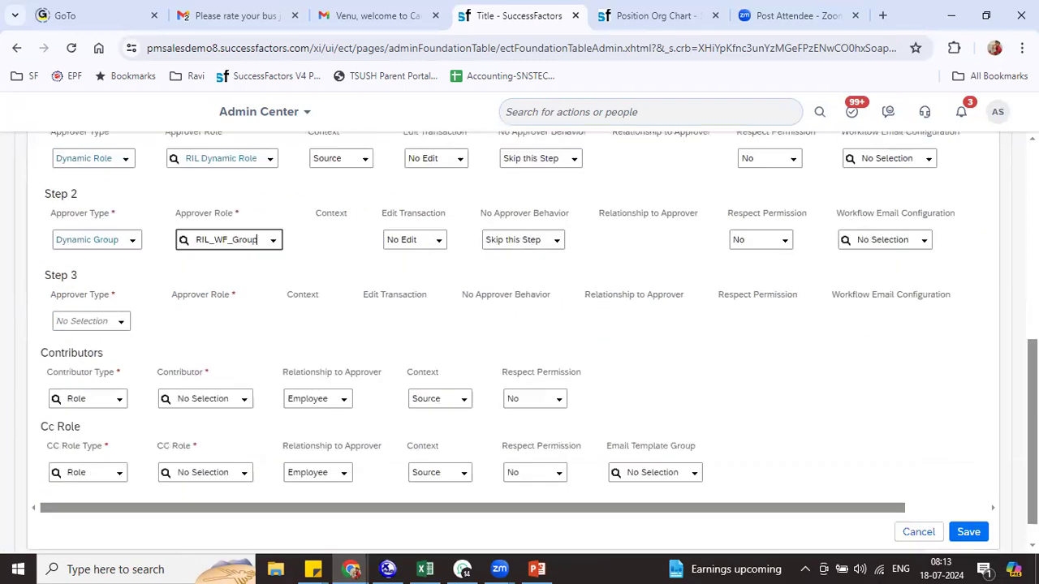
left_click(968, 532)
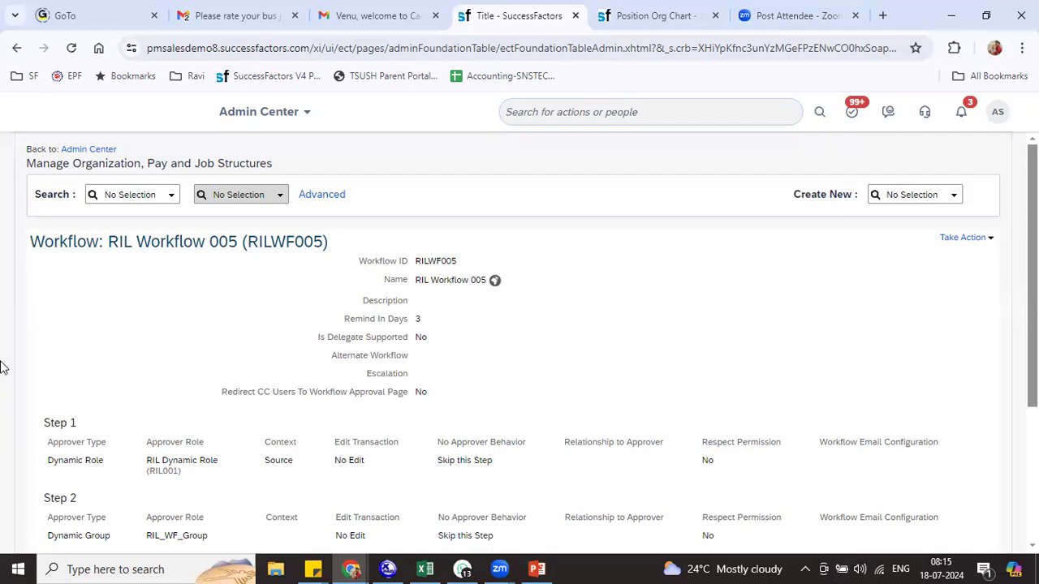
left_click(126, 194)
type("work")
left_click(126, 215)
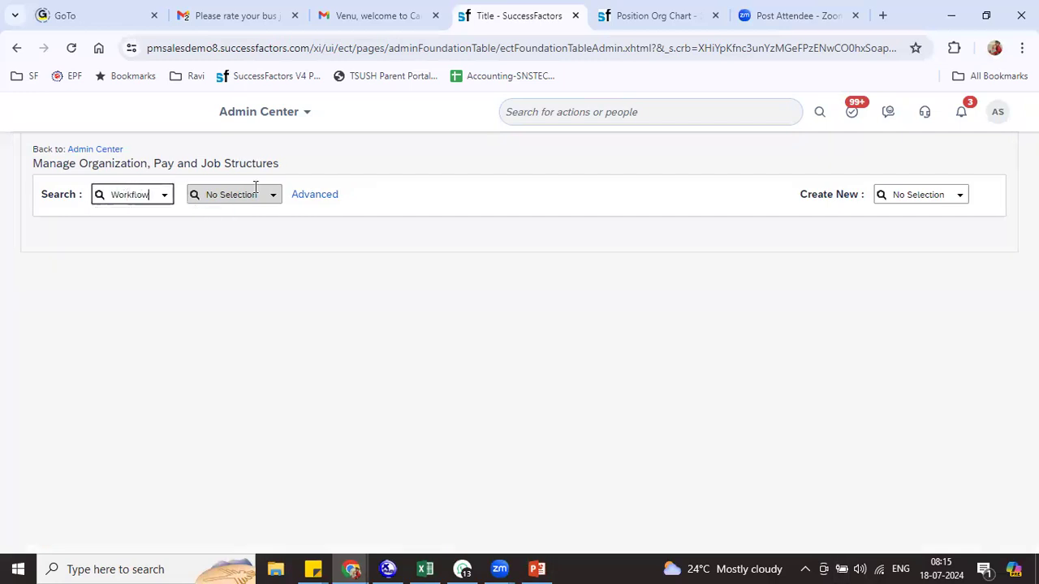
left_click(277, 200)
type("trans")
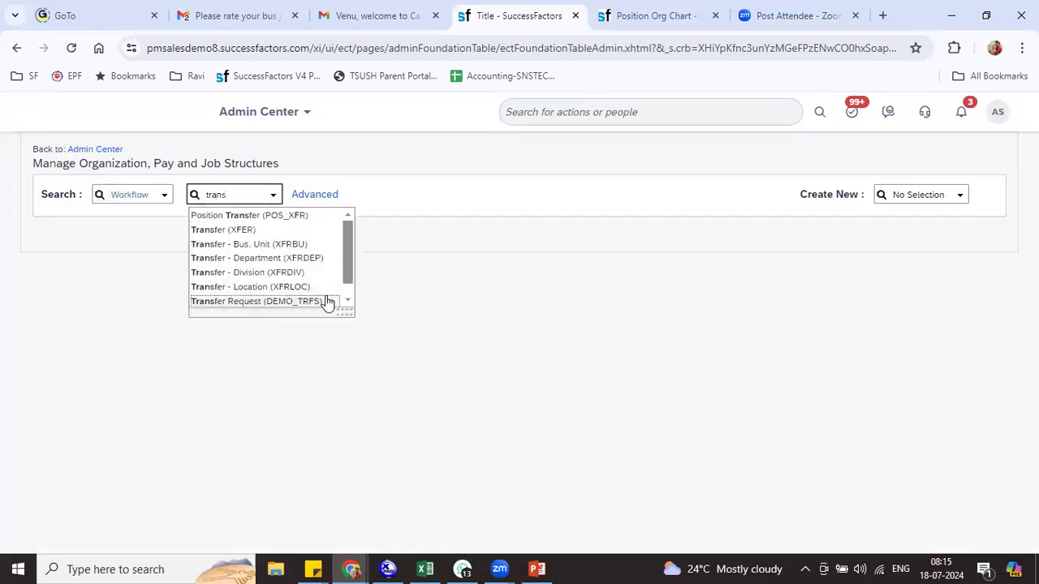
left_click_drag(348, 312, 367, 416)
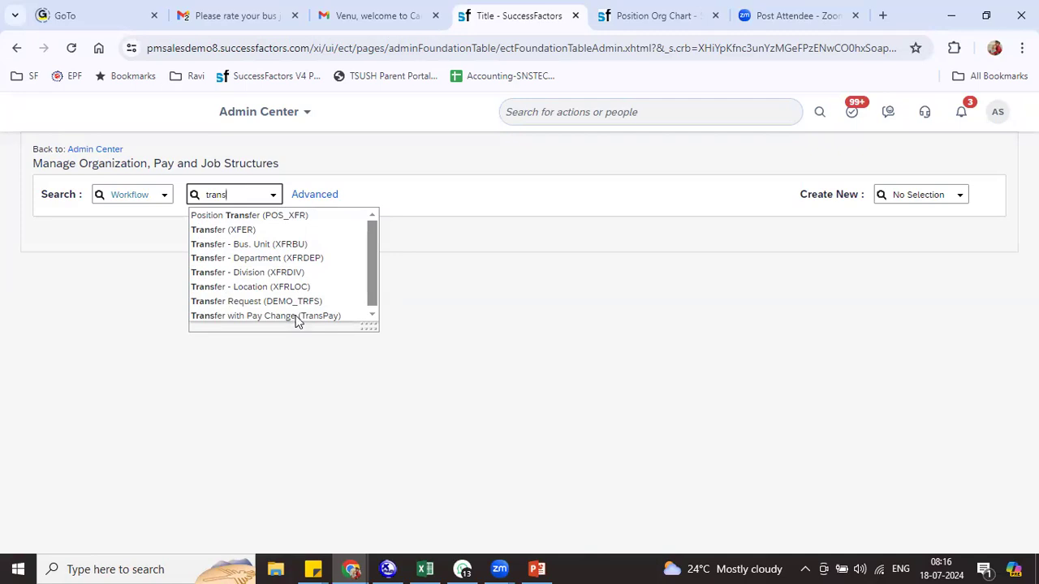
key("BackSpace")
key("BackSpace")
key("BackSpace")
key("BackSpace")
key("BackSpace")
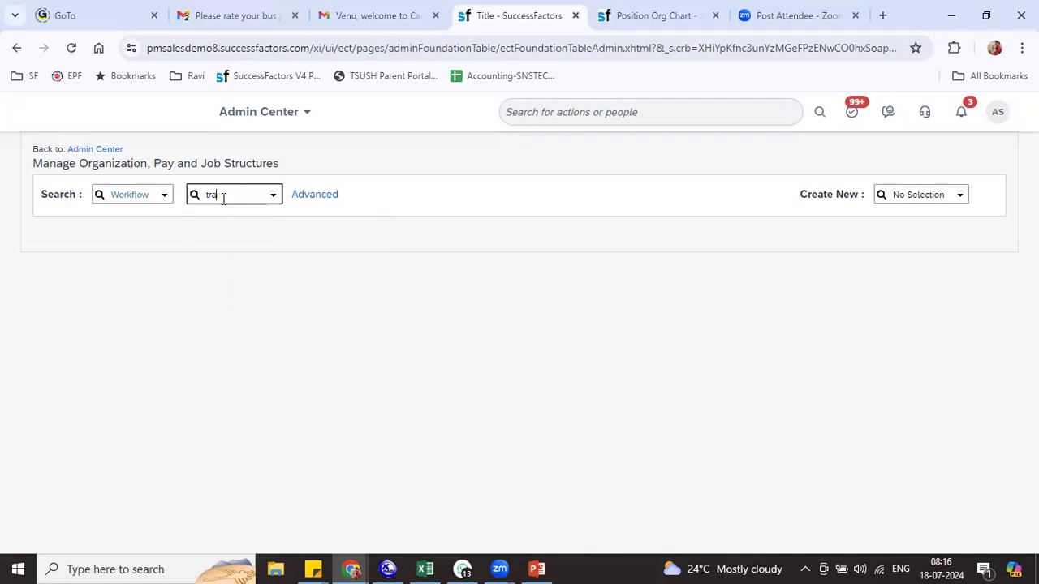
type("wf")
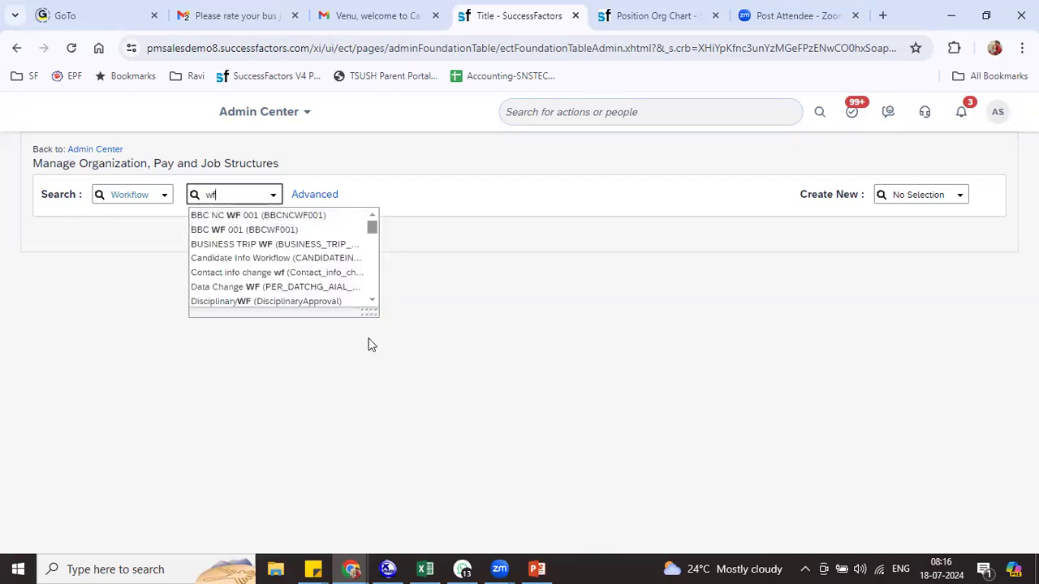
left_click_drag(372, 312, 404, 559)
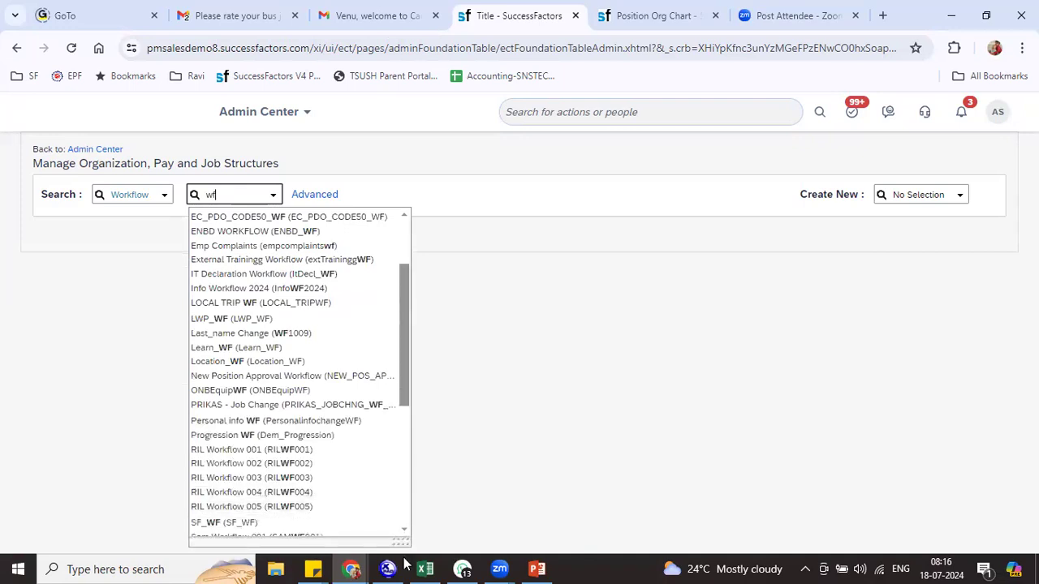
left_click_drag(407, 378, 419, 357)
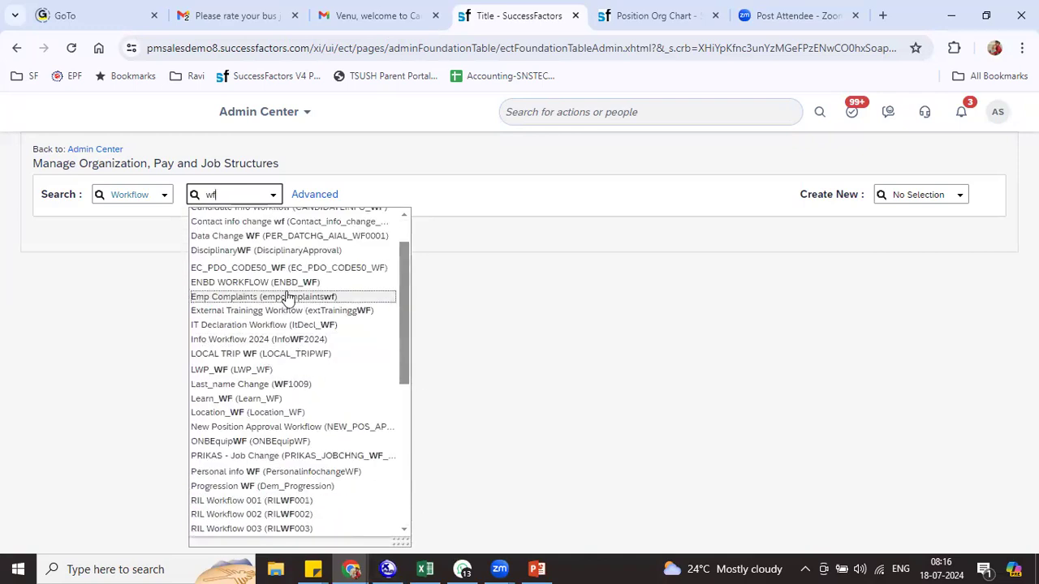
key("BackSpace")
key("BackSpace")
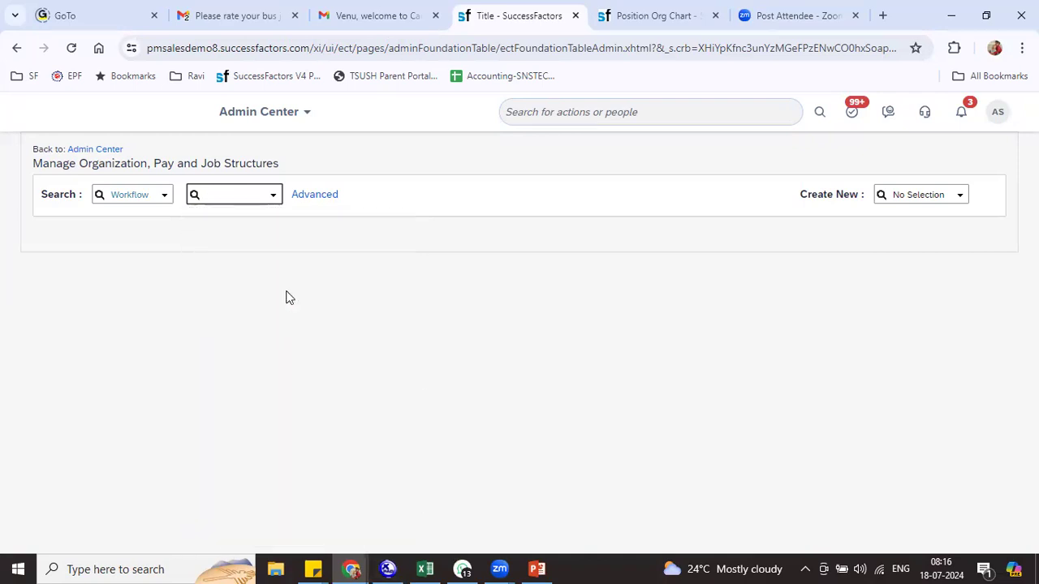
left_click(274, 195)
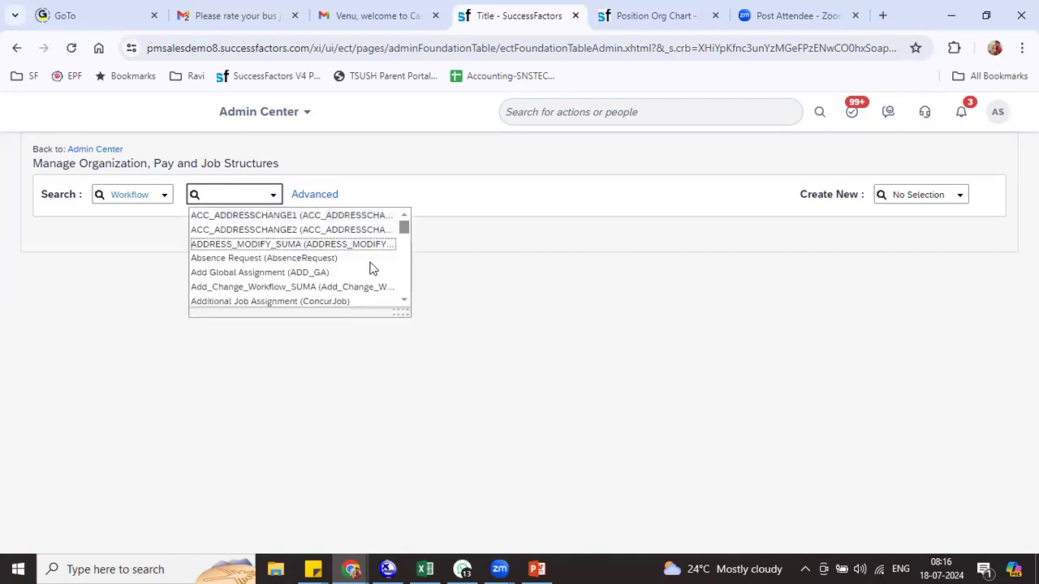
left_click_drag(406, 314, 361, 568)
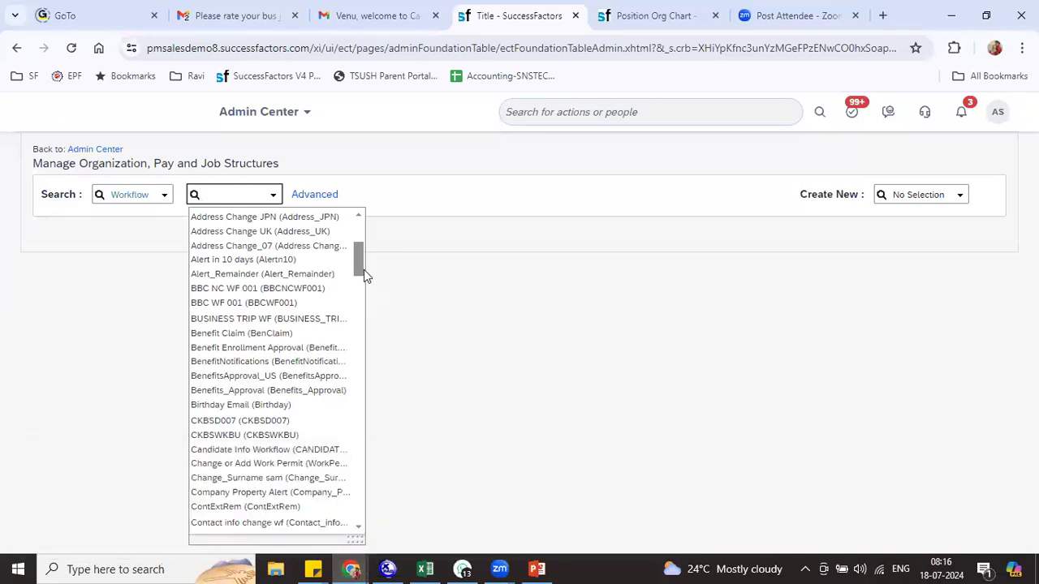
left_click_drag(364, 270, 409, 215)
left_click(443, 285)
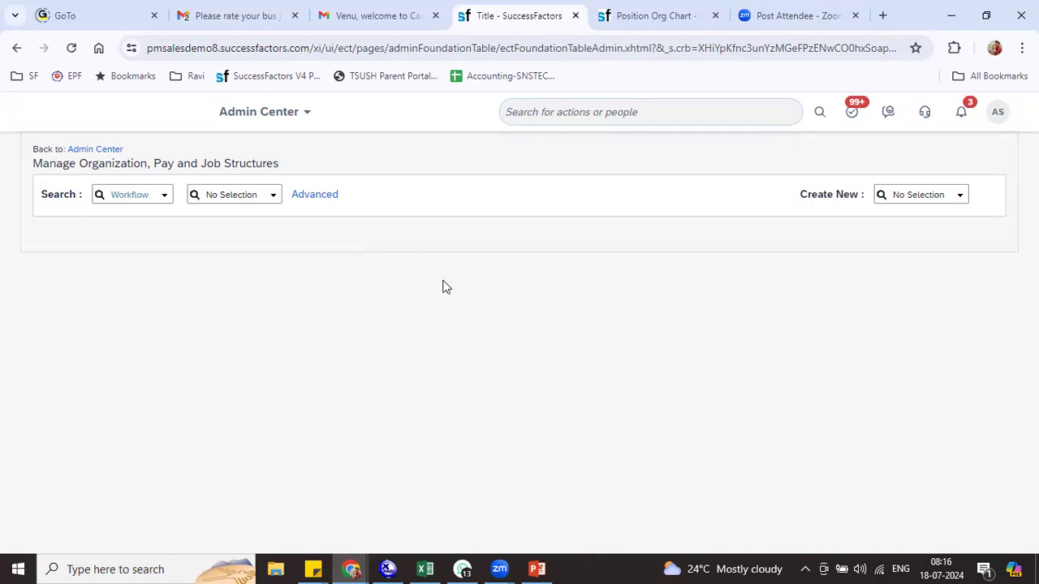
Back in Excel, review the Workflow Rules row 120 and highlight 'Business Rule' in G120
key("alt+Tab")
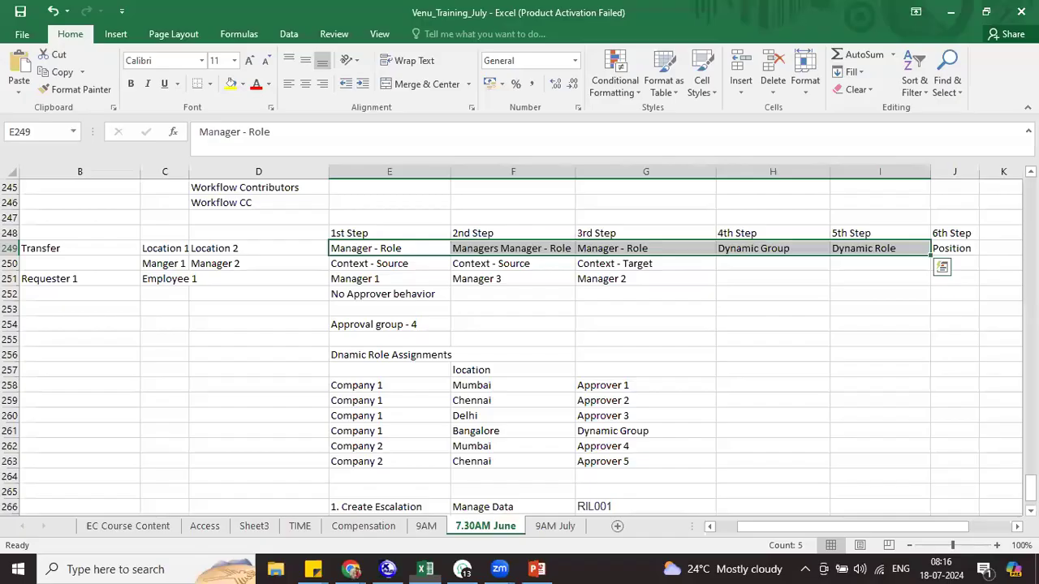
left_click_drag(1031, 489, 1031, 333)
scroll(391, 364, "down", 1)
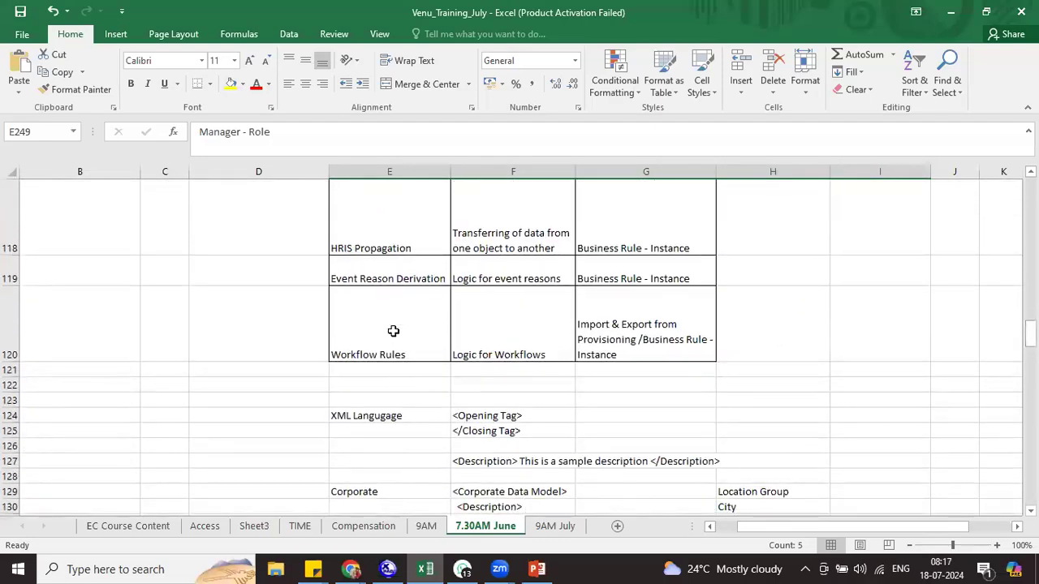
left_click(393, 330)
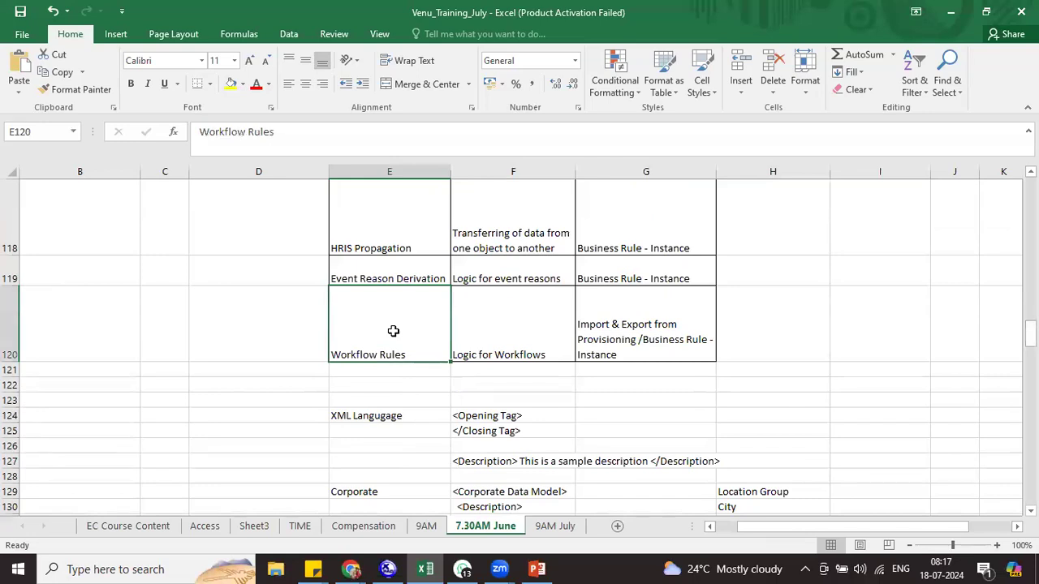
left_click(516, 346)
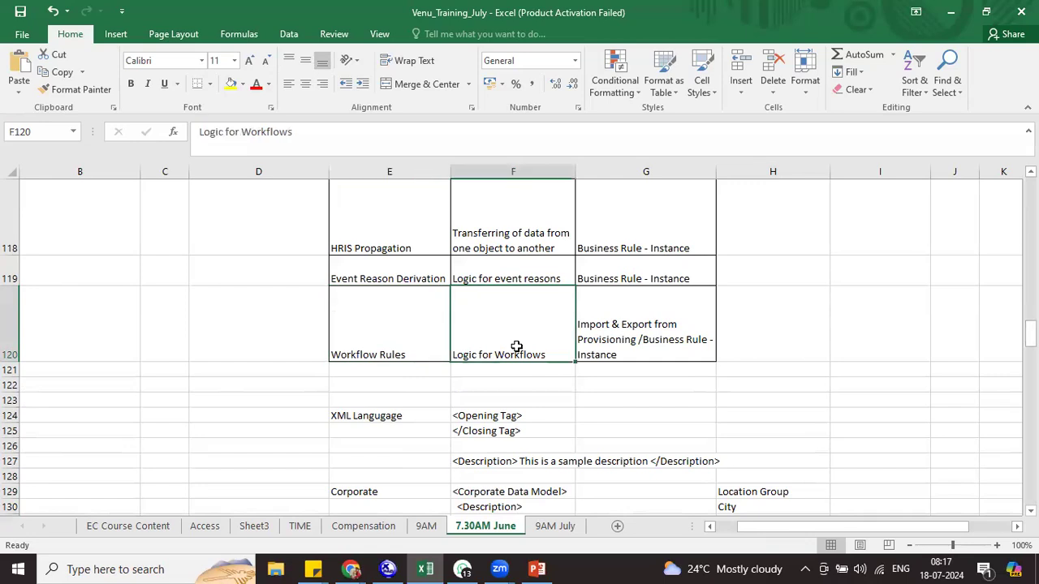
left_click(631, 355)
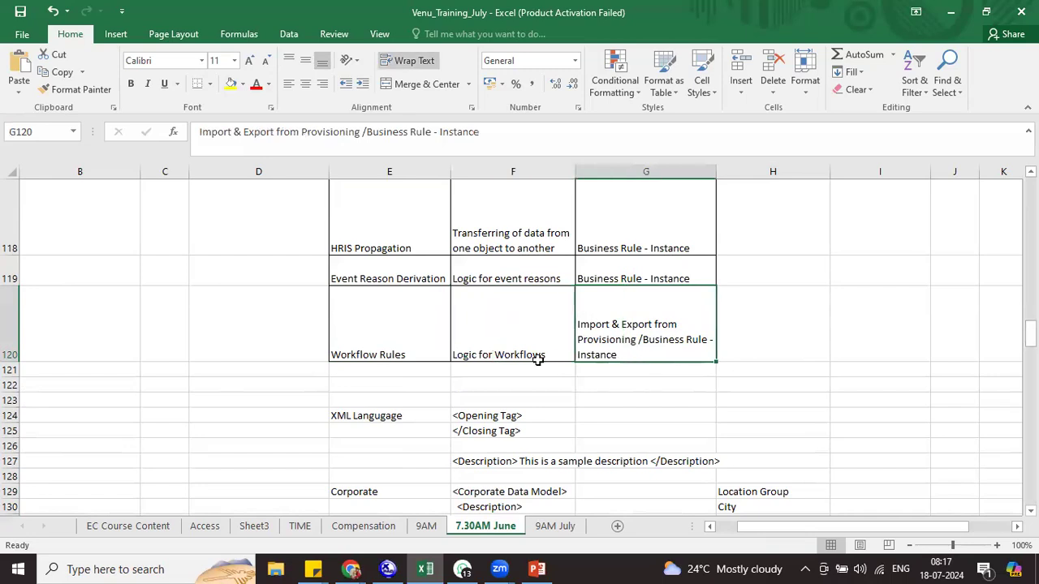
double_click(658, 356)
left_click_drag(644, 340, 708, 344)
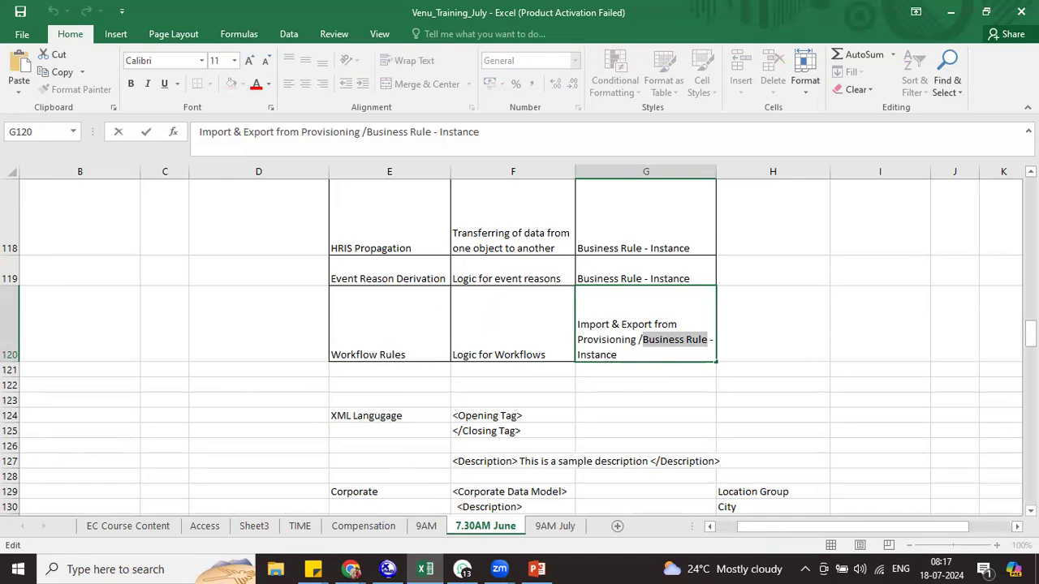
left_click_drag(1029, 331, 1029, 485)
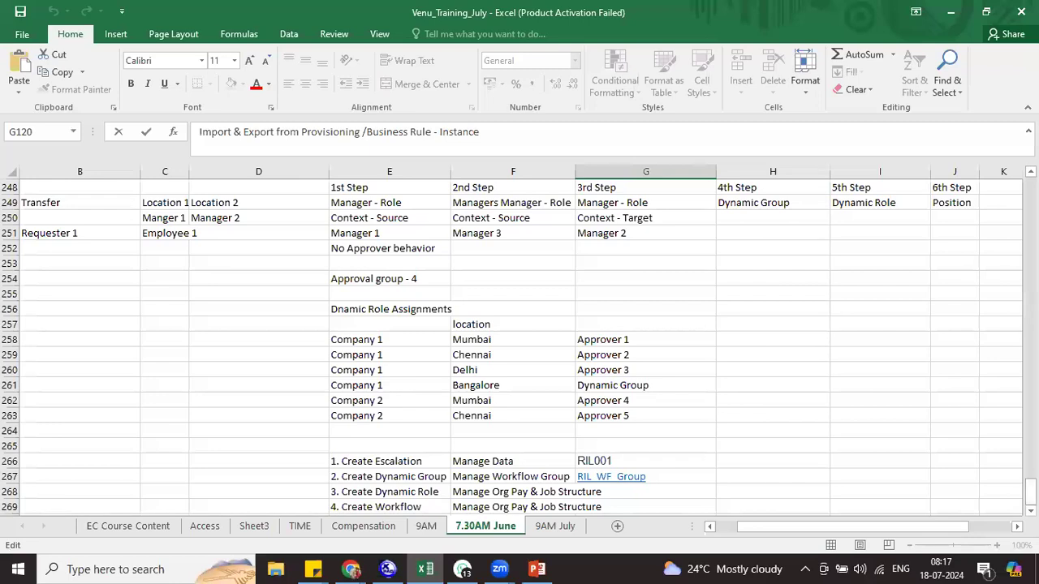
Enter the 'Business Rule' heading in D271 with 'Workflow' as the first type
scroll(568, 456, "down", 3)
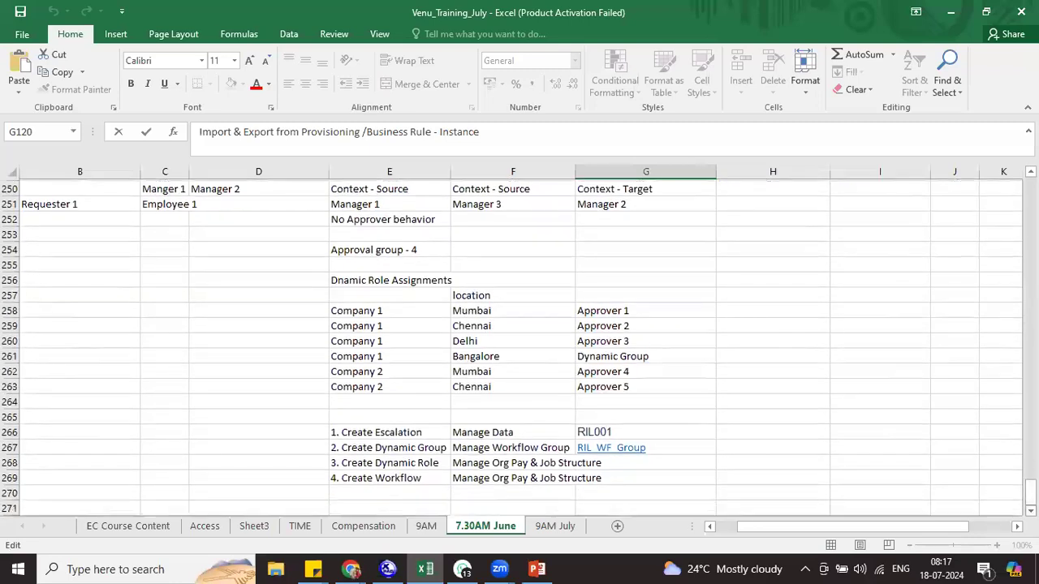
left_click(213, 416)
type("Business")
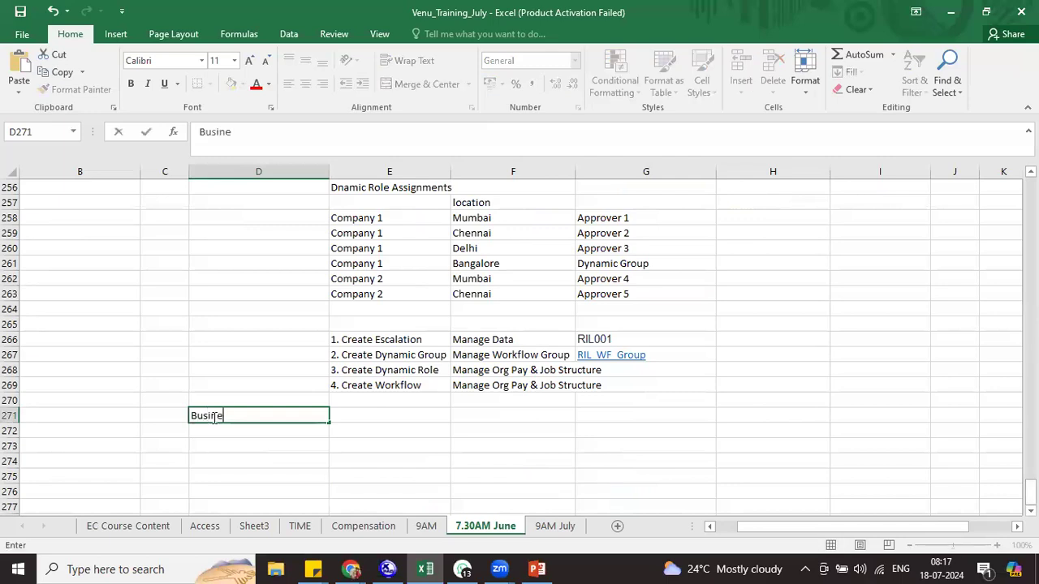
type("le")
key("Tab")
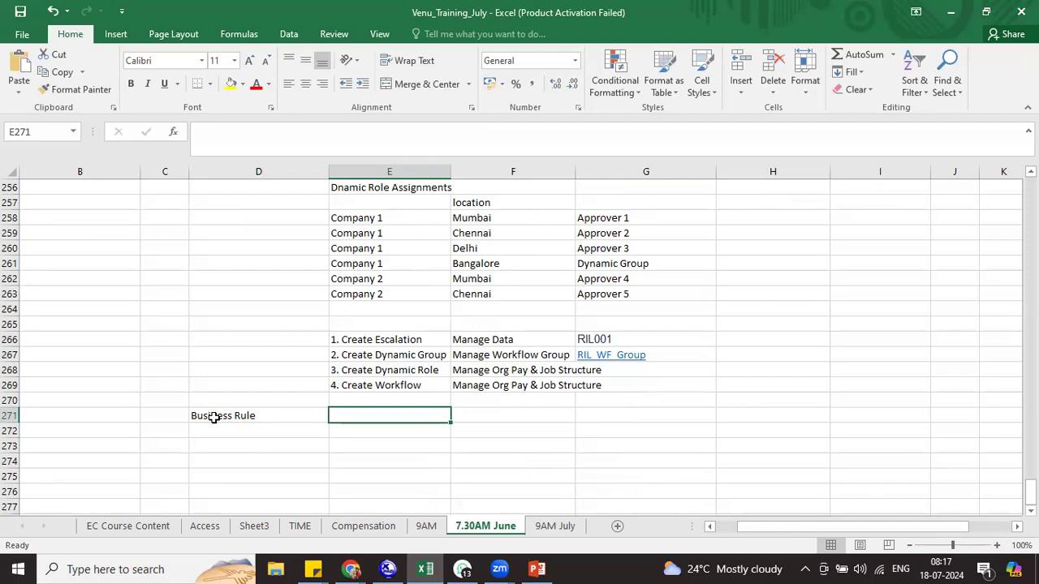
type("Workflow")
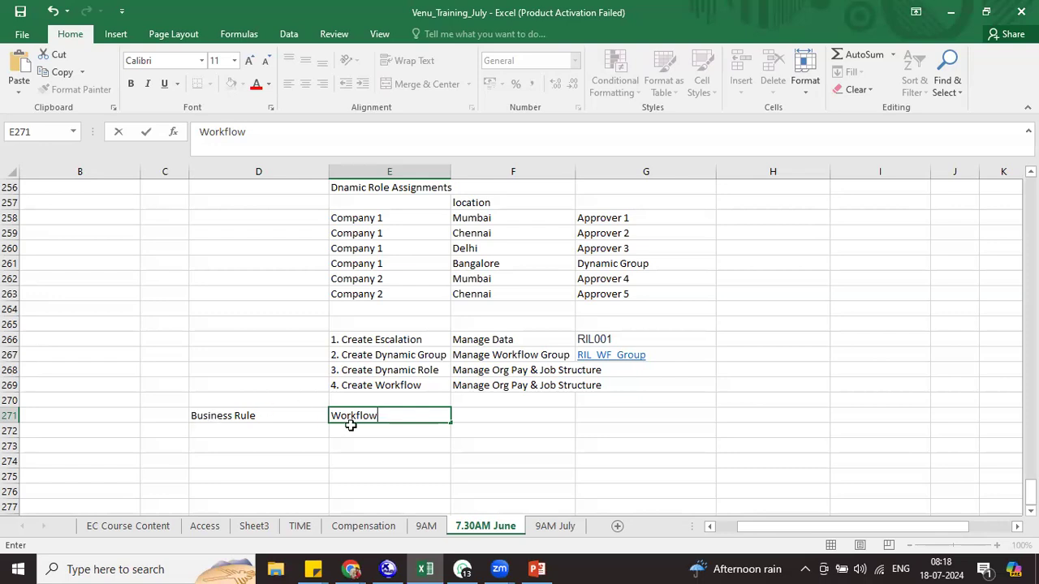
key("Return")
List Calculate, Validate, Default, Propagate and Auto Generate below Workflow
type("C")
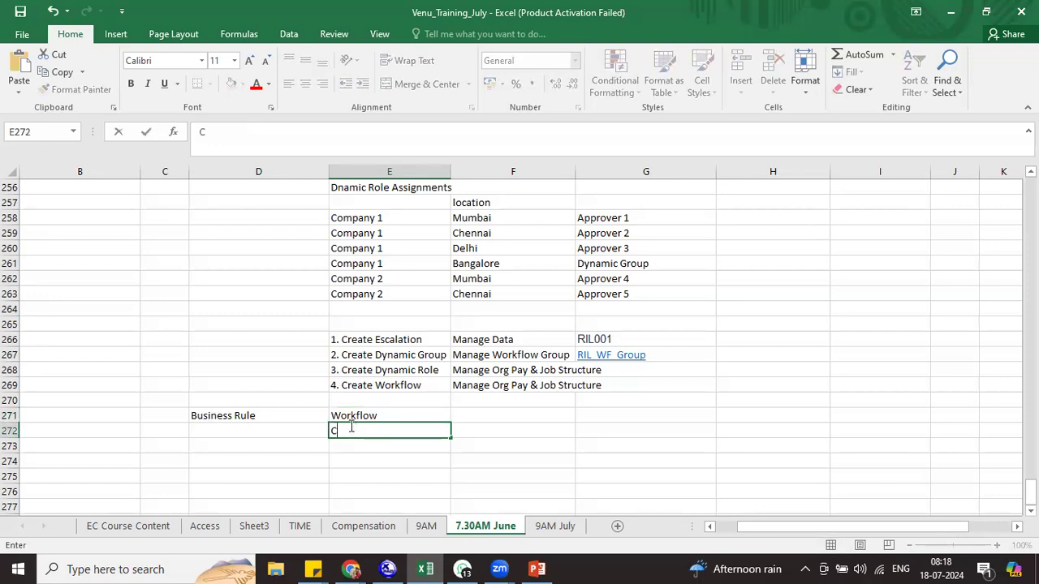
type("alculate")
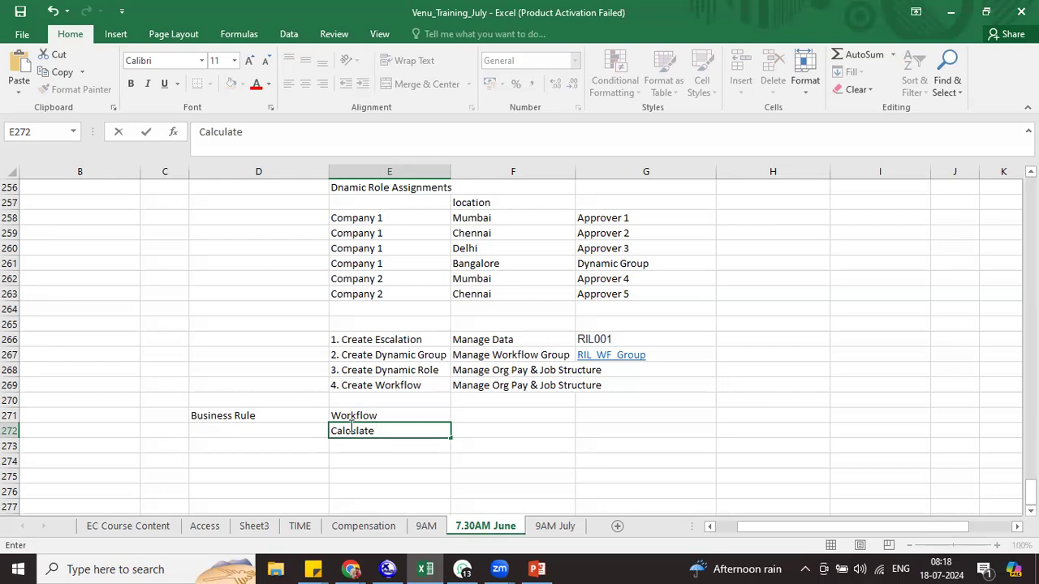
left_click(356, 448)
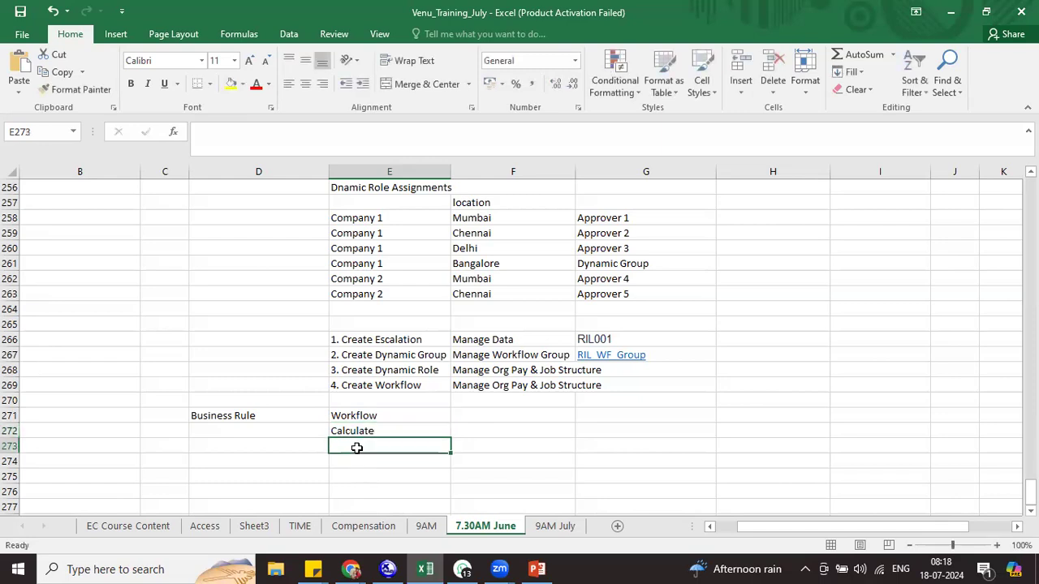
type("Validate")
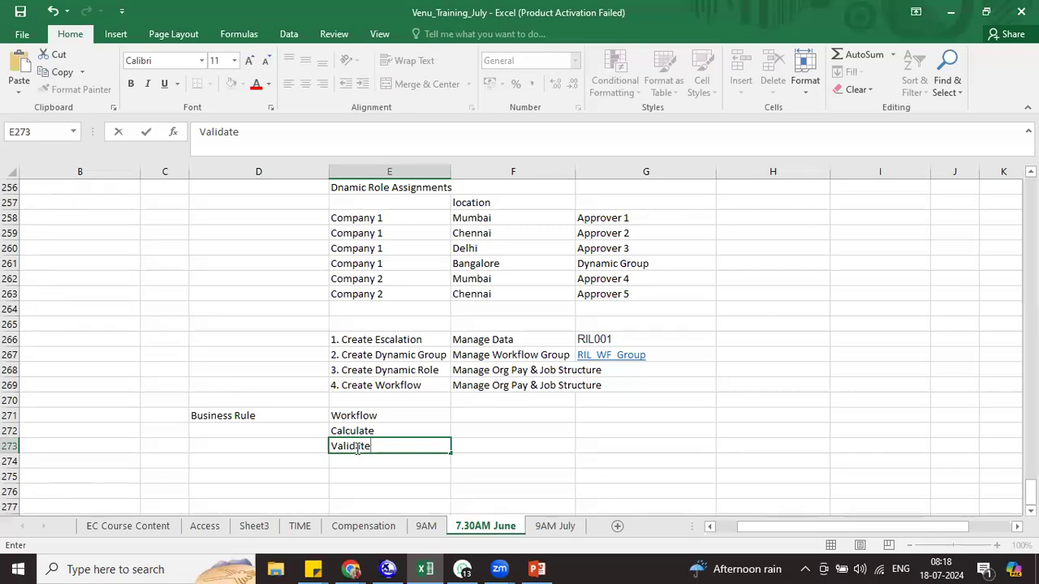
key("Return")
type("Default")
key("Return")
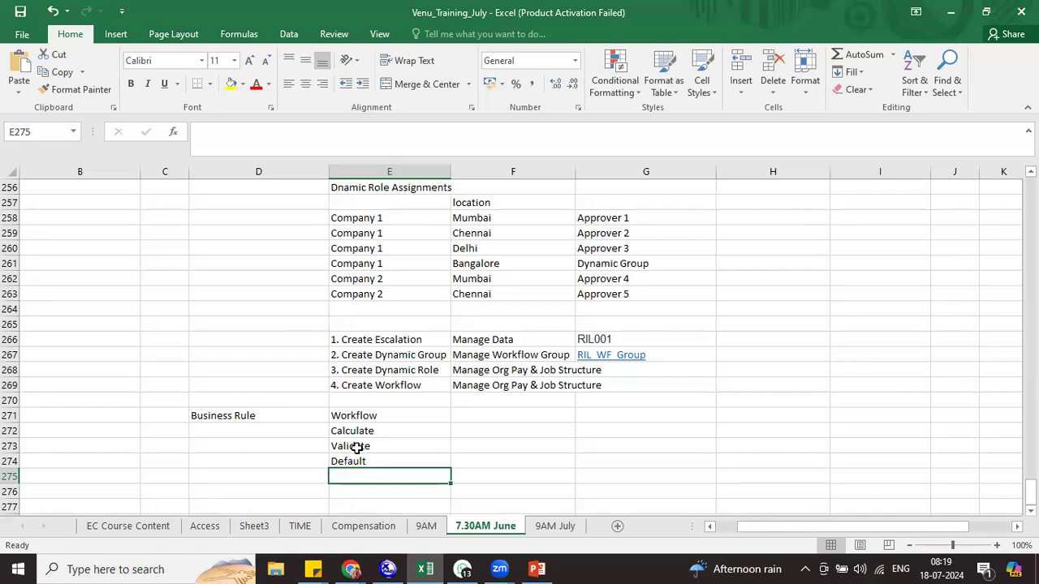
type("Propage")
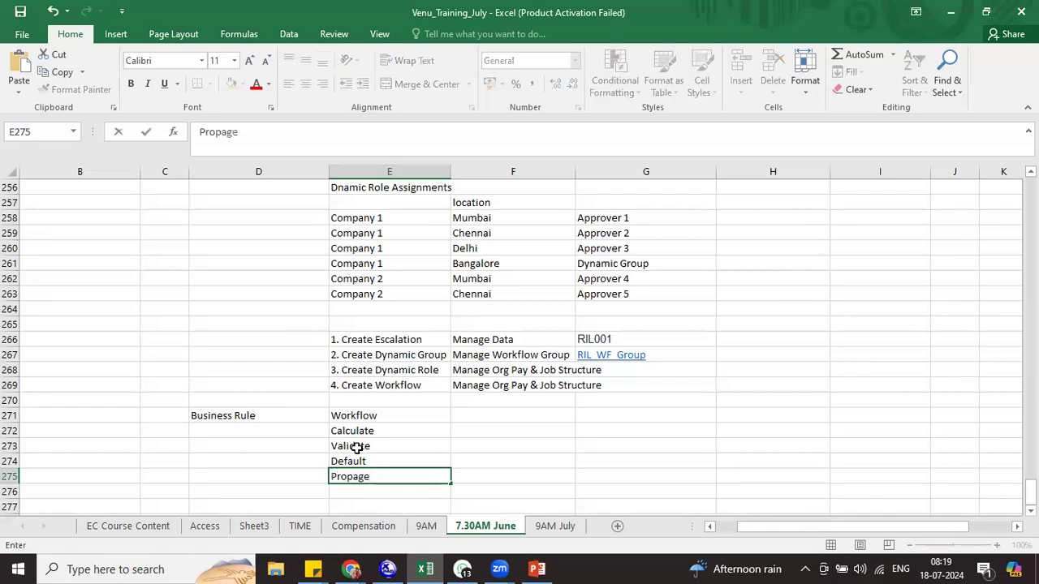
key("BackSpace")
type("ate")
key("Return")
type("Auto Generate")
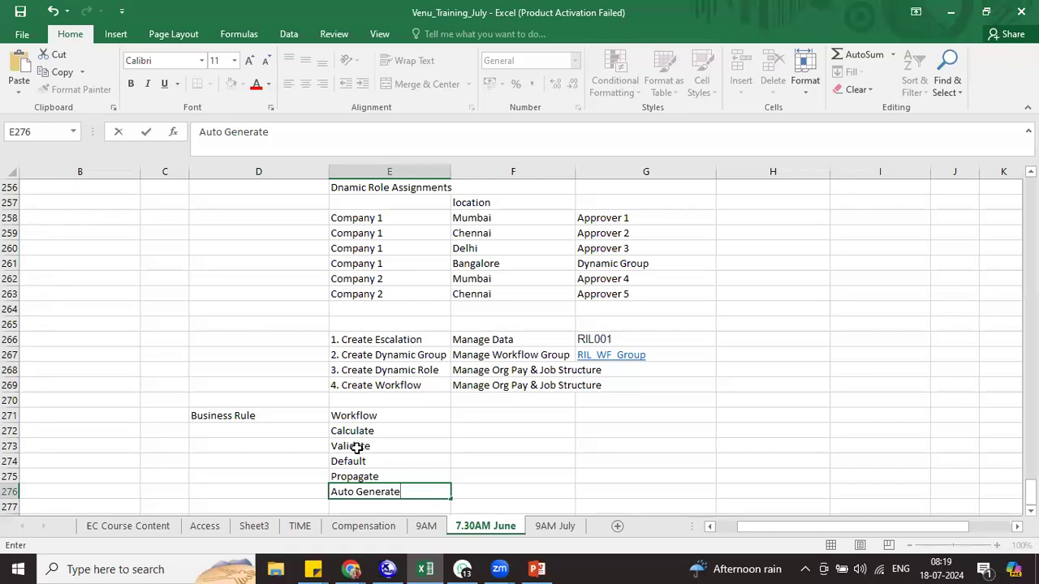
left_click_drag(354, 417, 364, 490)
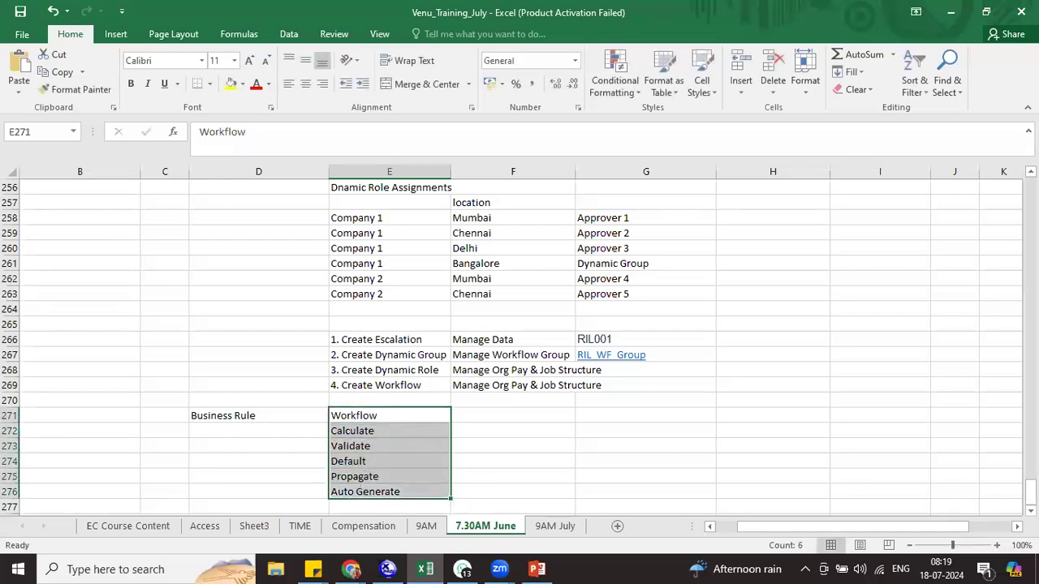
scroll(519, 347, "down", 3)
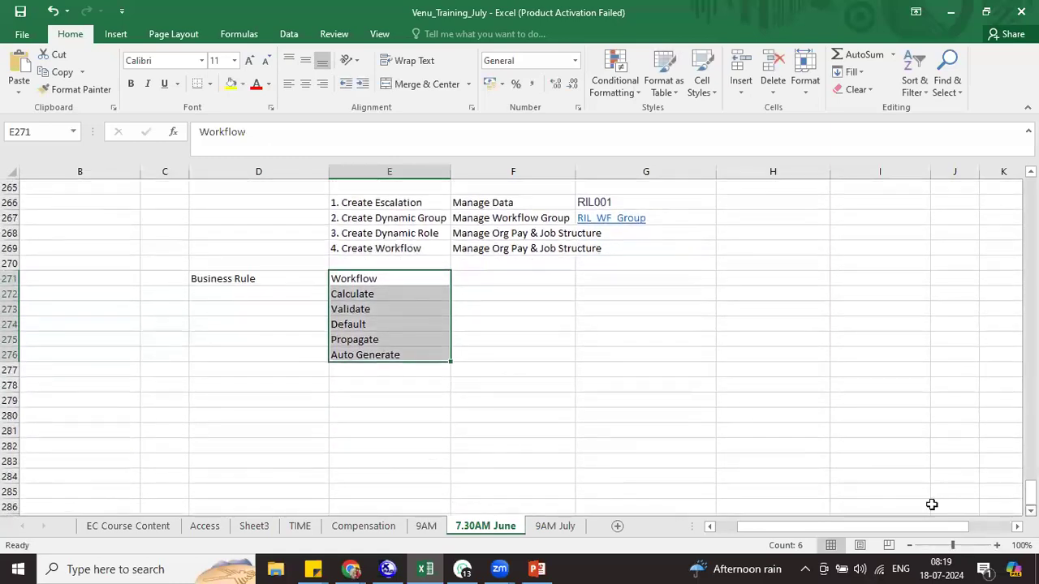
left_click(375, 379)
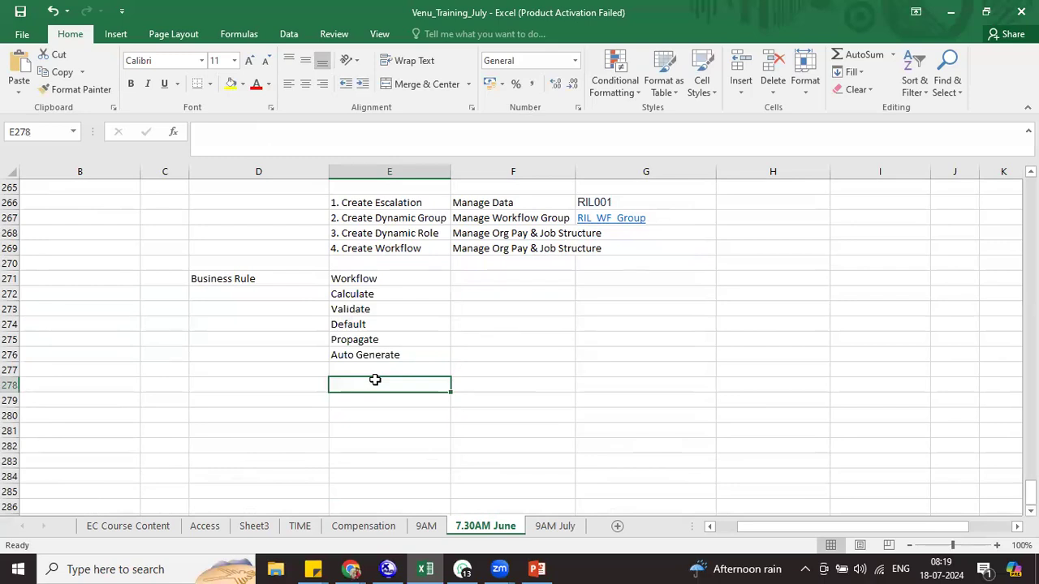
type("IF")
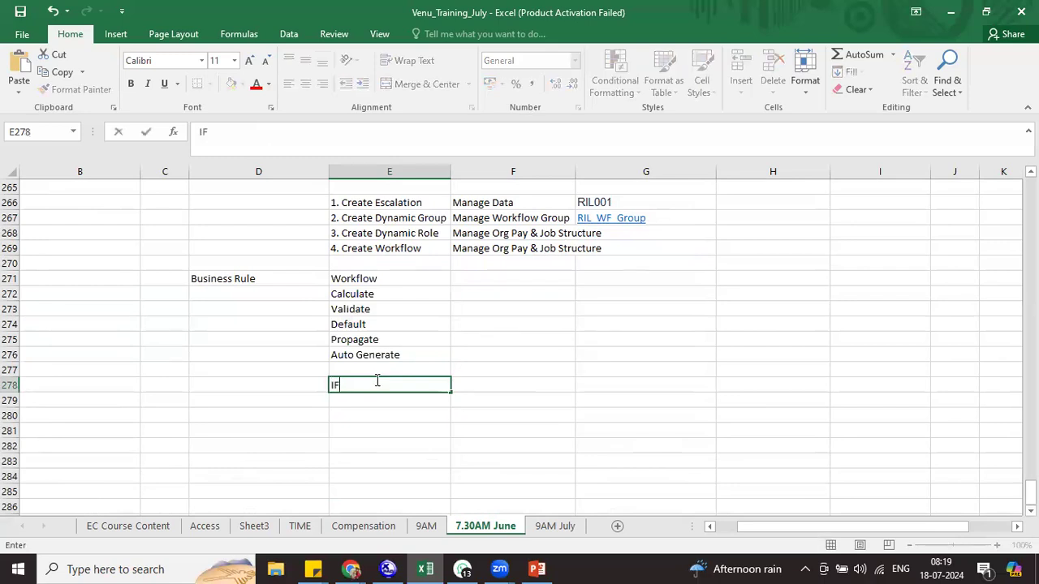
key("Return")
type("Then")
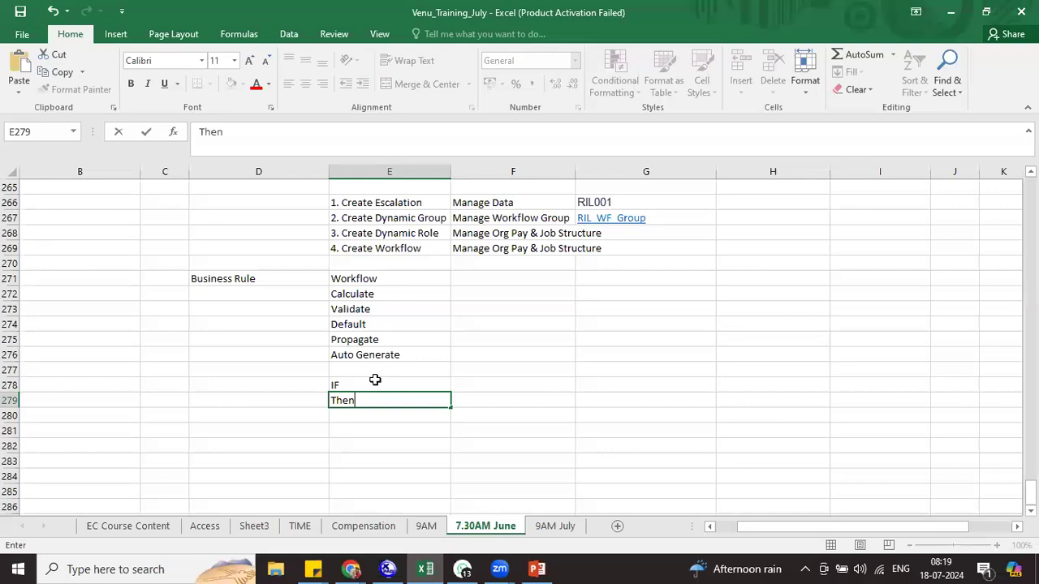
left_click(363, 278)
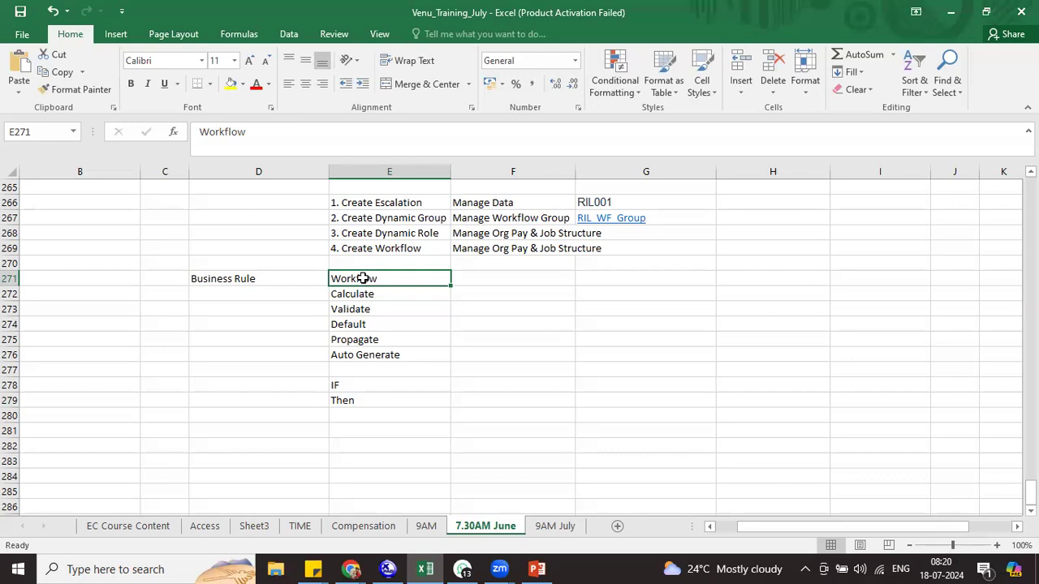
left_click(349, 300)
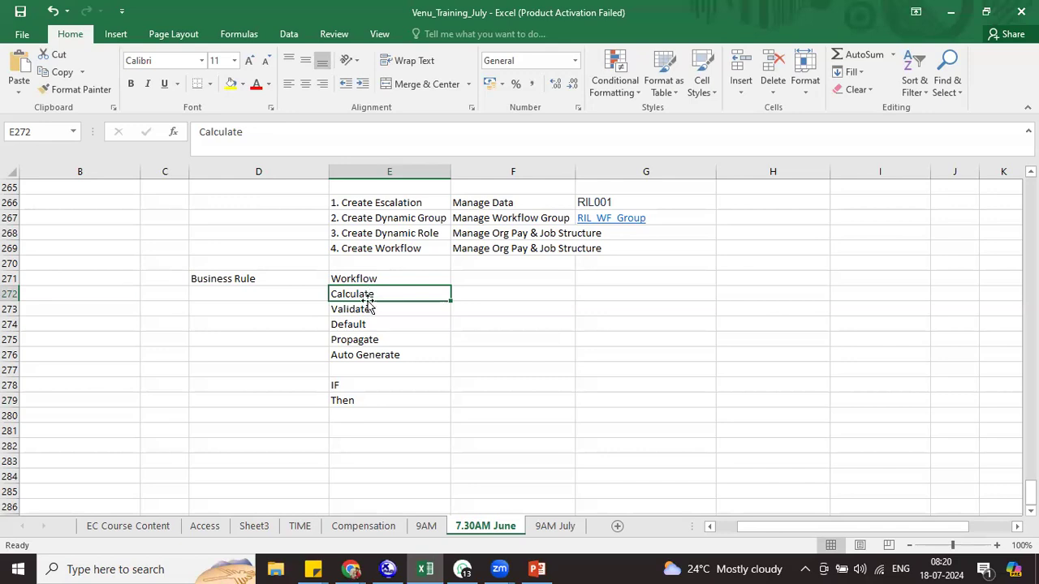
left_click(354, 308)
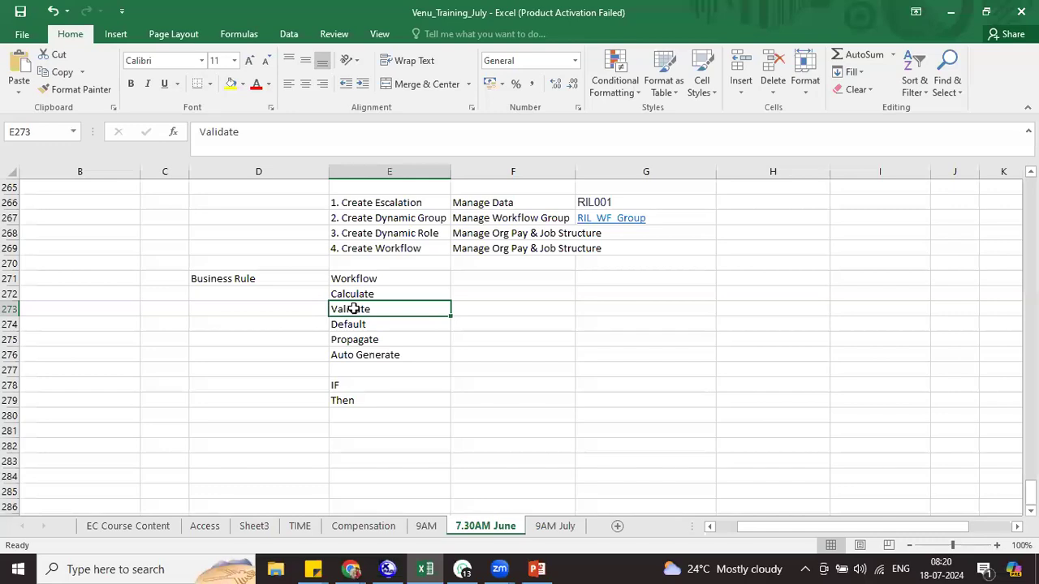
left_click(344, 328)
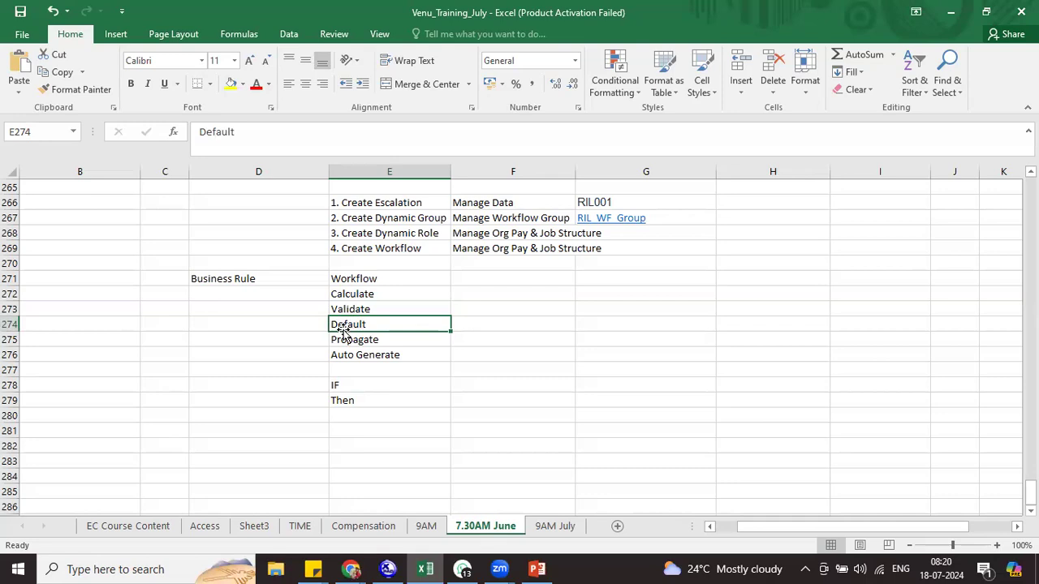
left_click(341, 337)
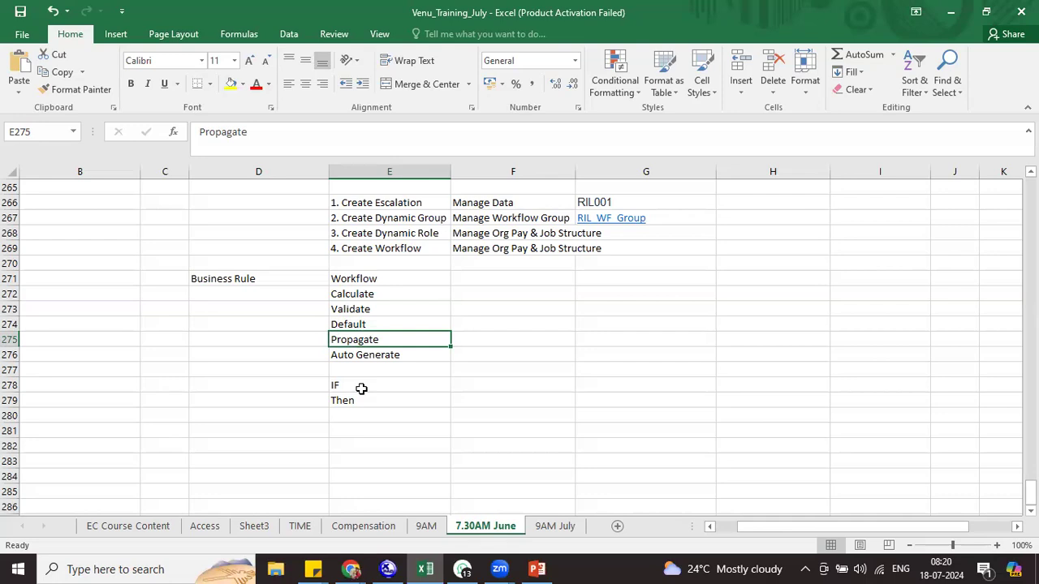
Append ' - Always True' to the IF note in E278
double_click(408, 386)
type("- Always True")
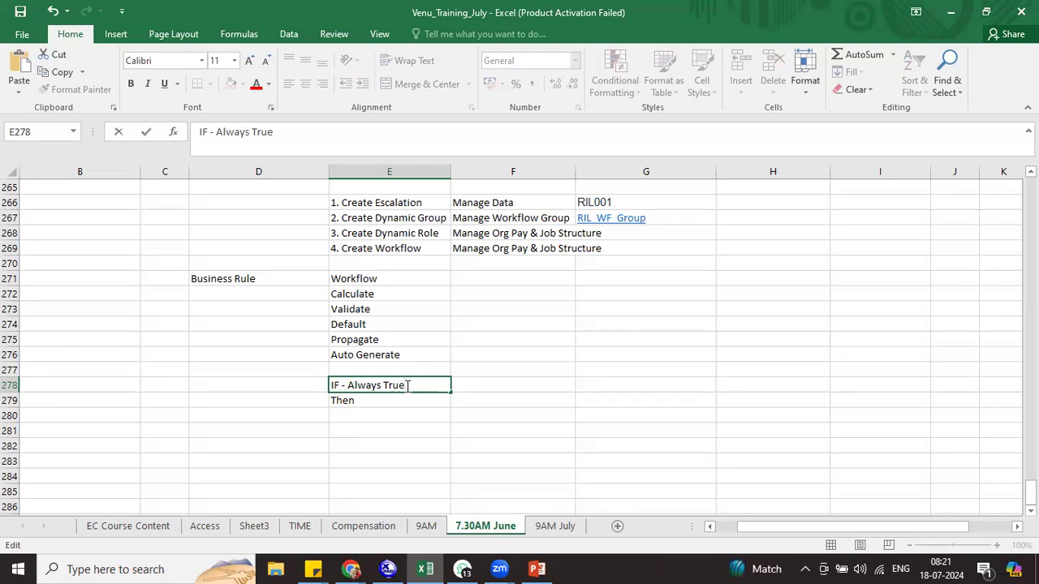
left_click(393, 401)
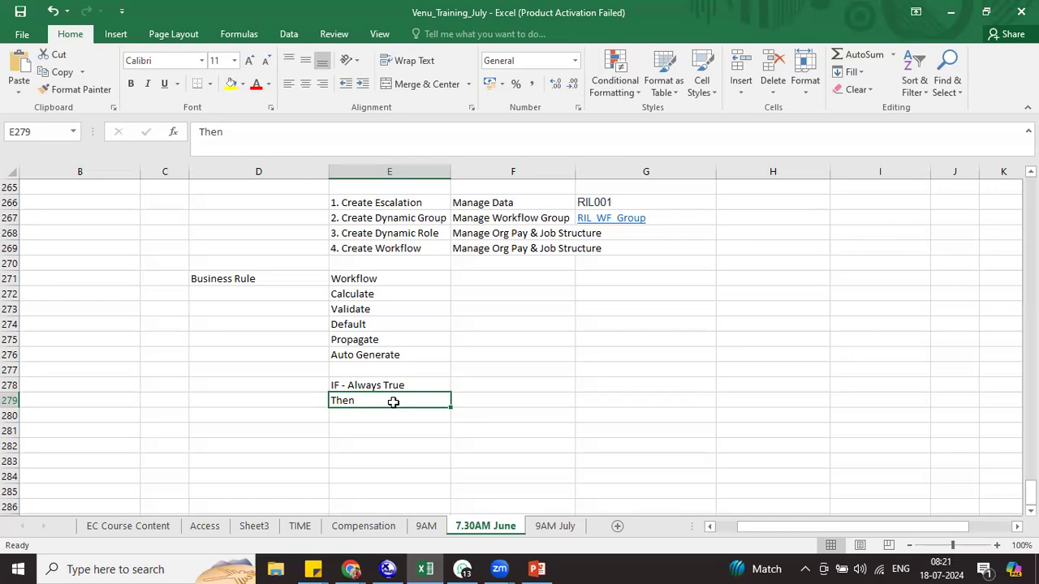
Enter 'Join the expressions - And / Or' in E281
left_click(389, 425)
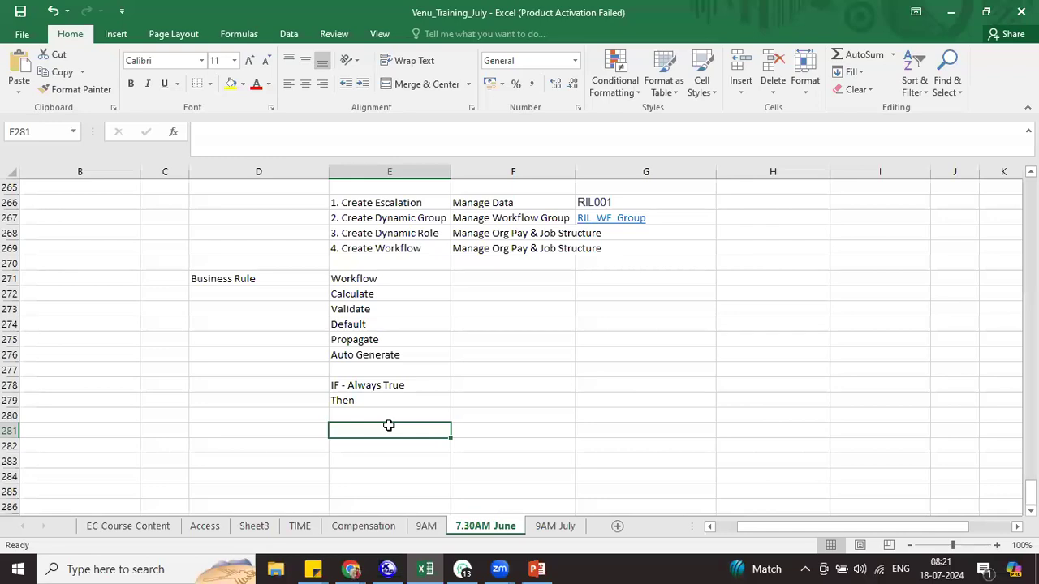
type("Join ")
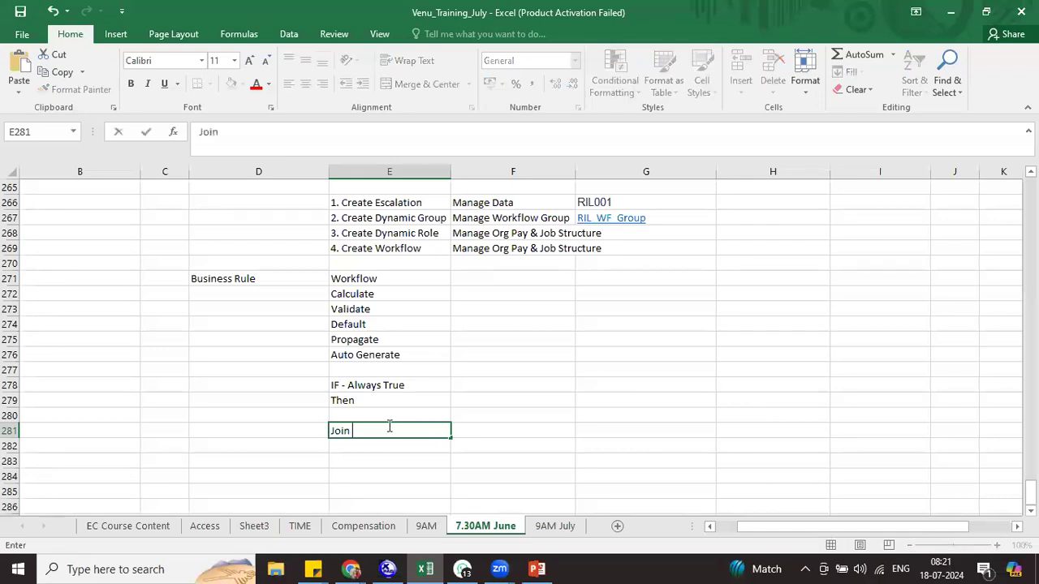
type("the expressions")
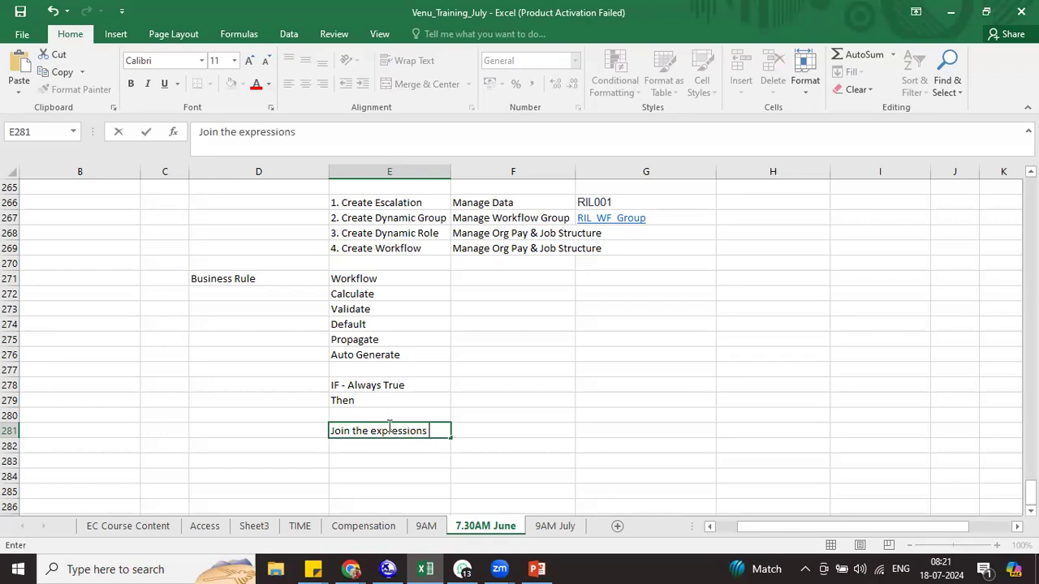
type(" - And / Or")
left_click(466, 458)
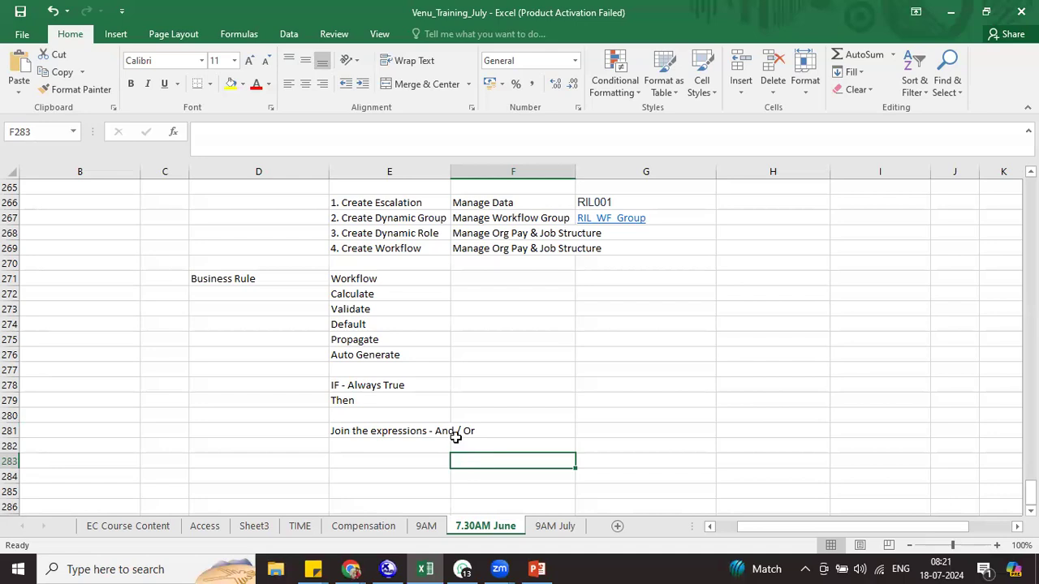
Enter 'Transfer or Promotion' in G279 and 'WF001' in H279
left_click(610, 399)
type("Transfer")
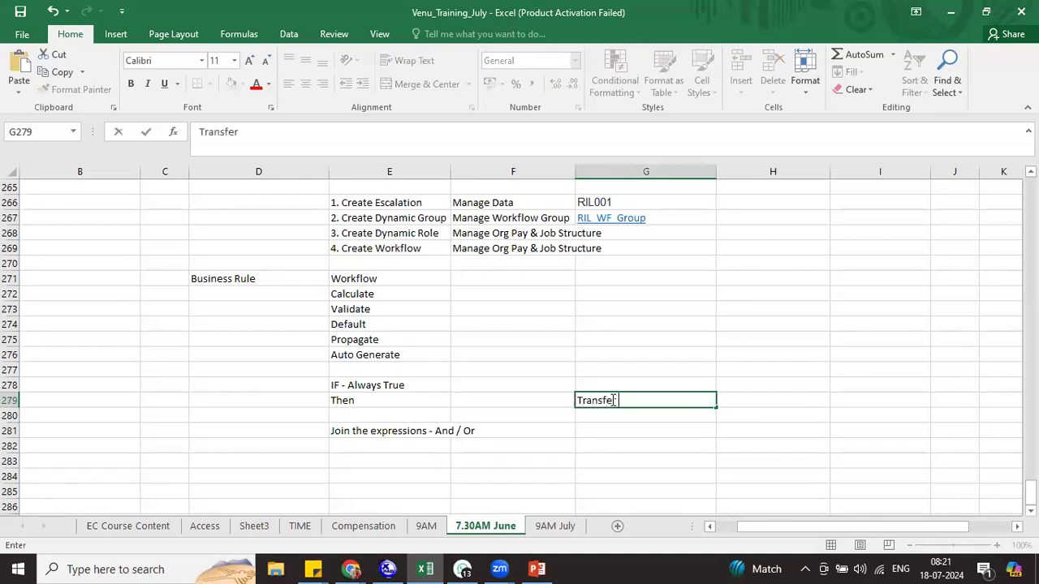
type(" or Promotion")
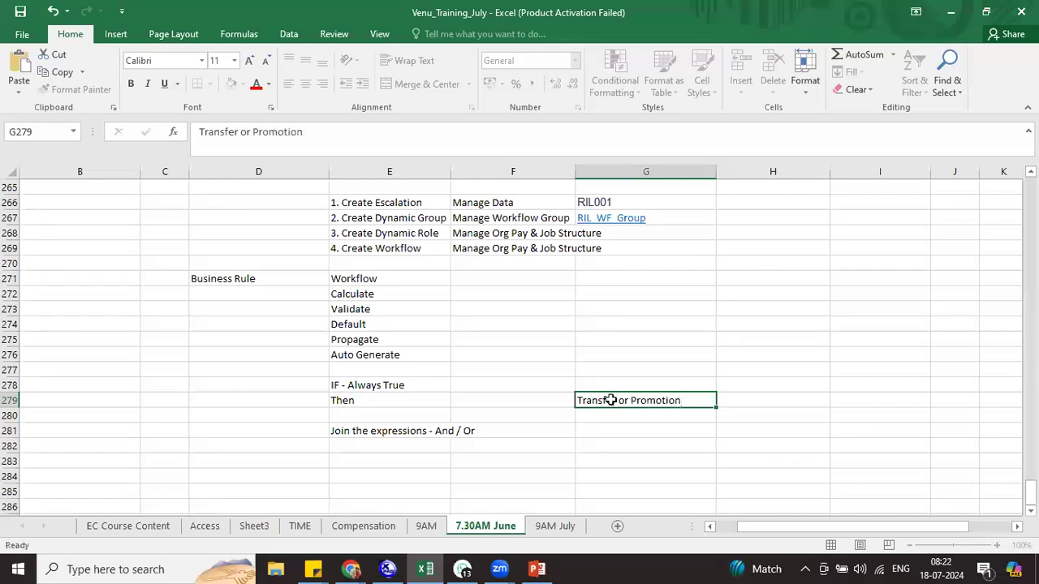
key("Tab")
type("WF001")
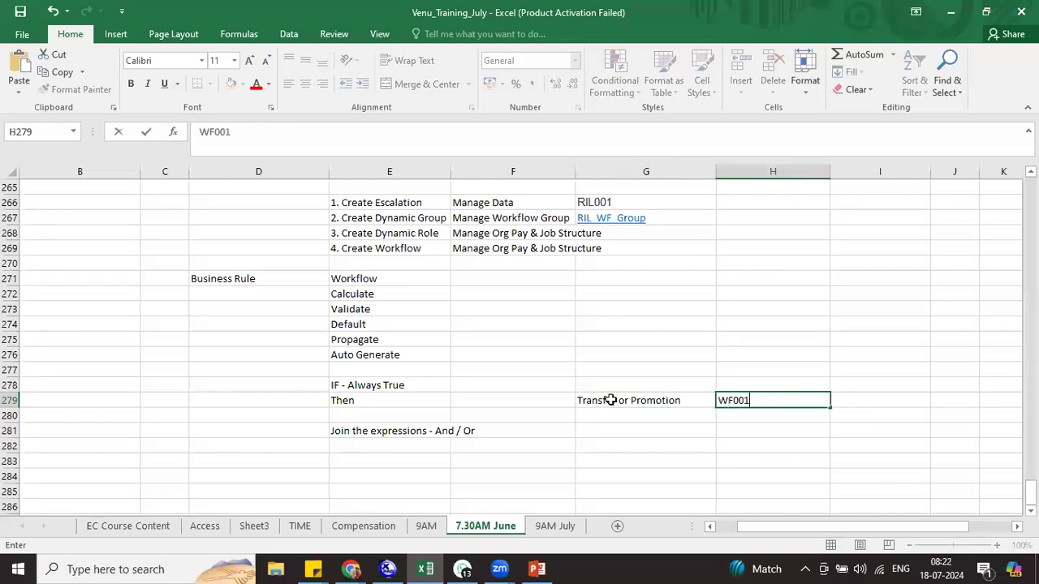
key("Return")
left_click(615, 400)
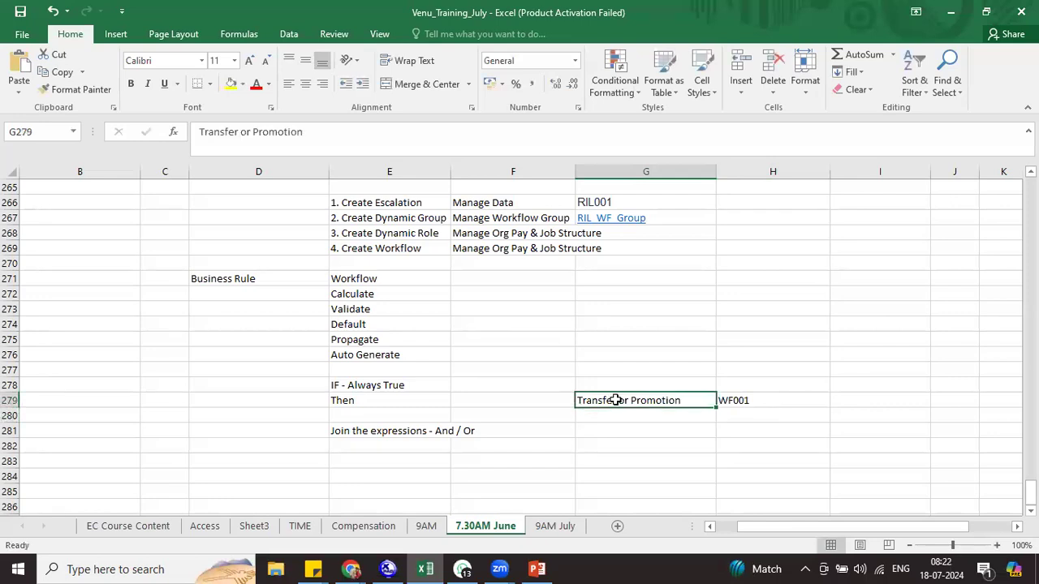
left_click(756, 401)
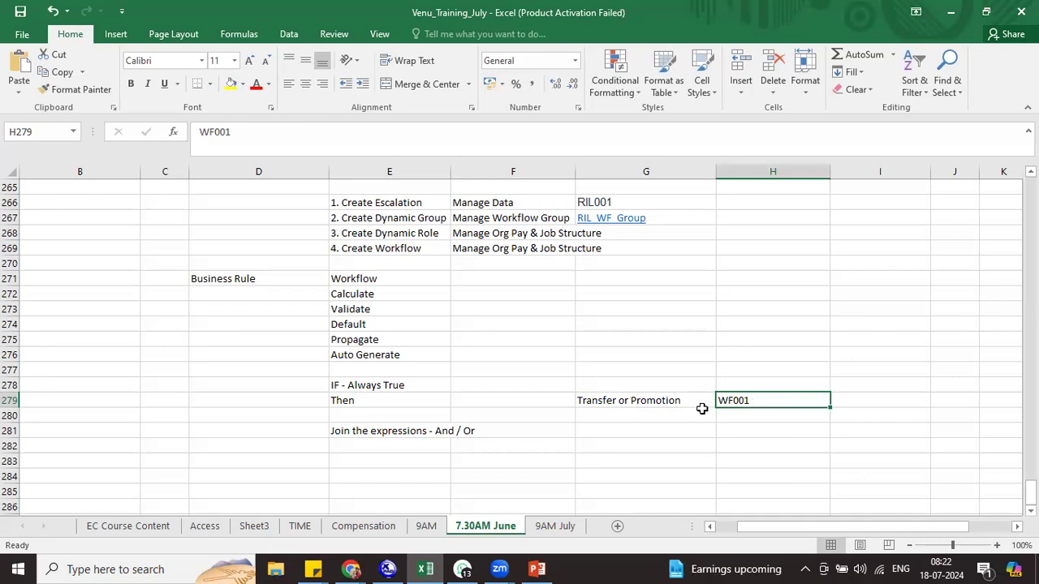
Add conditions 'Field 1 have value X' and 'Field 2 have value Y' in G281:G282
left_click(623, 428)
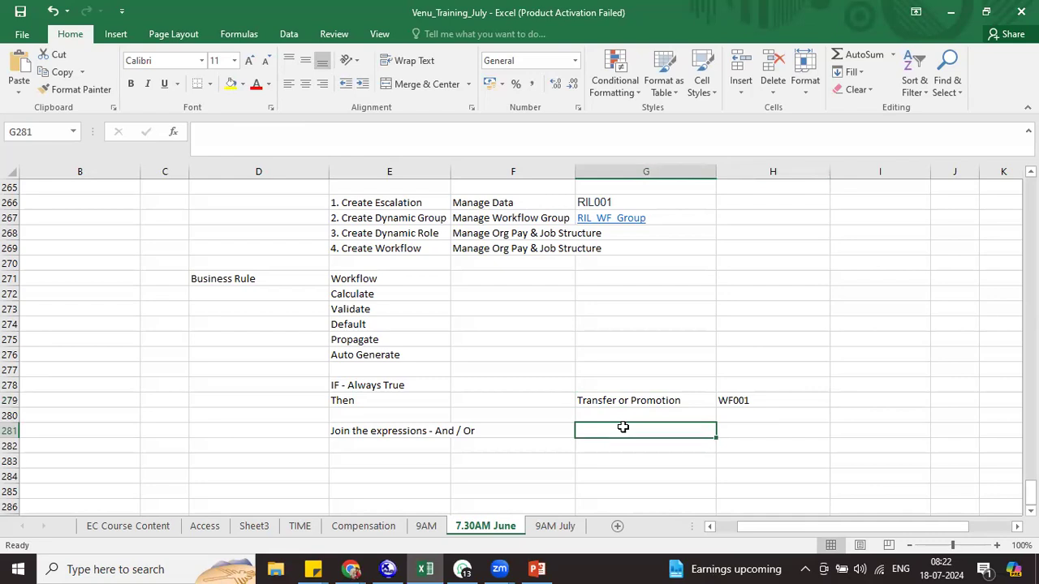
type("Field 1 have value ")
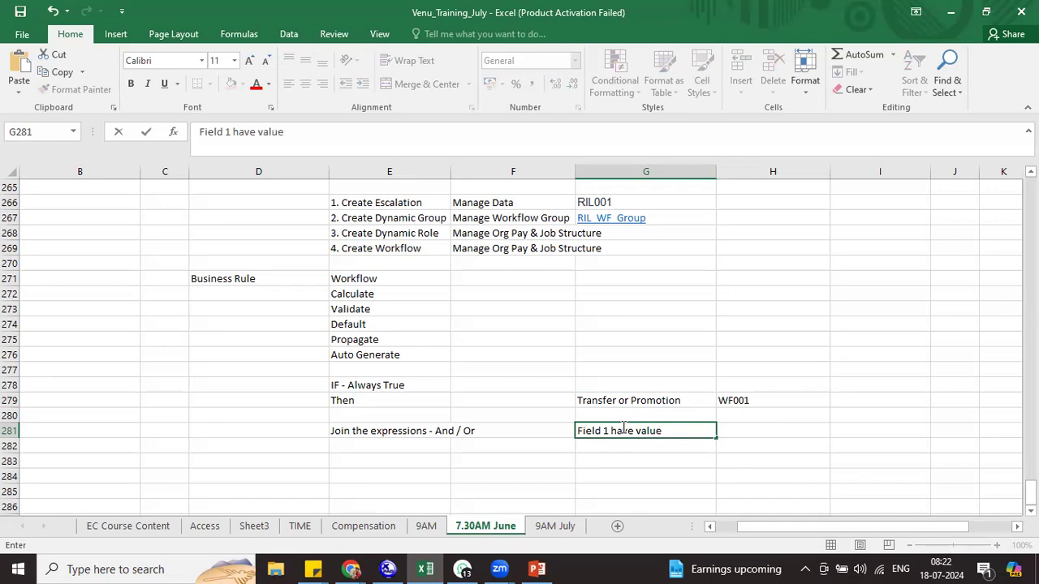
type("X")
key("Return")
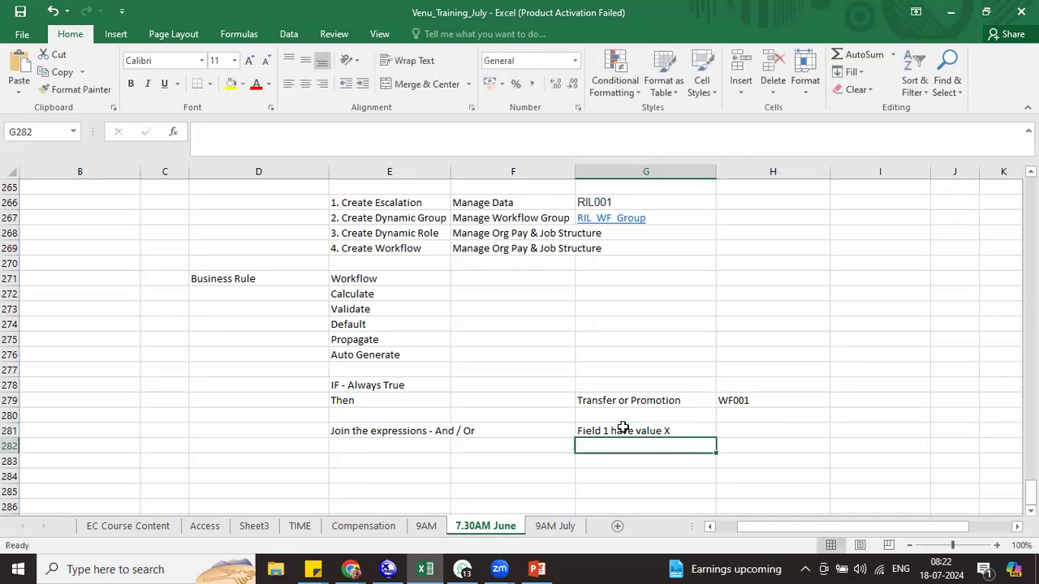
key("ctrl+d")
double_click(608, 446)
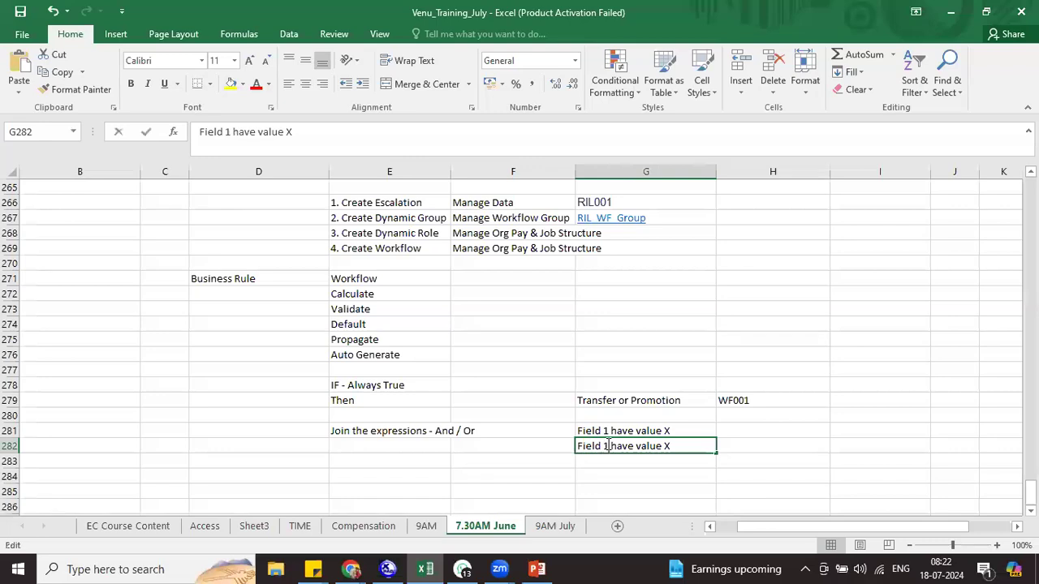
key("BackSpace")
type("2")
left_click(669, 445)
key("BackSpace")
type("Y")
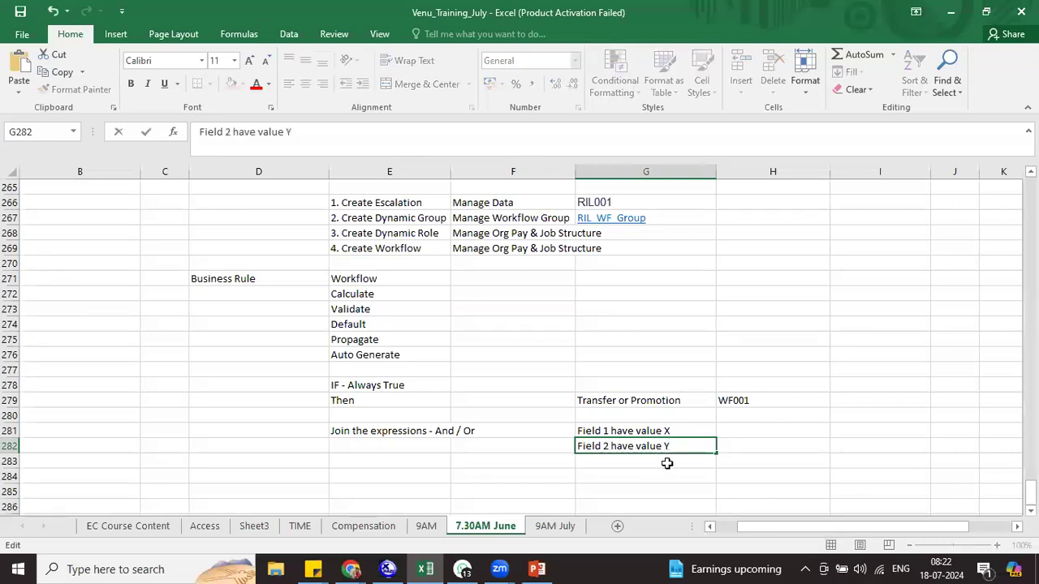
key("Return")
Put 'And' in H281 to join the two field conditions
left_click(728, 430)
type("And")
left_click(679, 433)
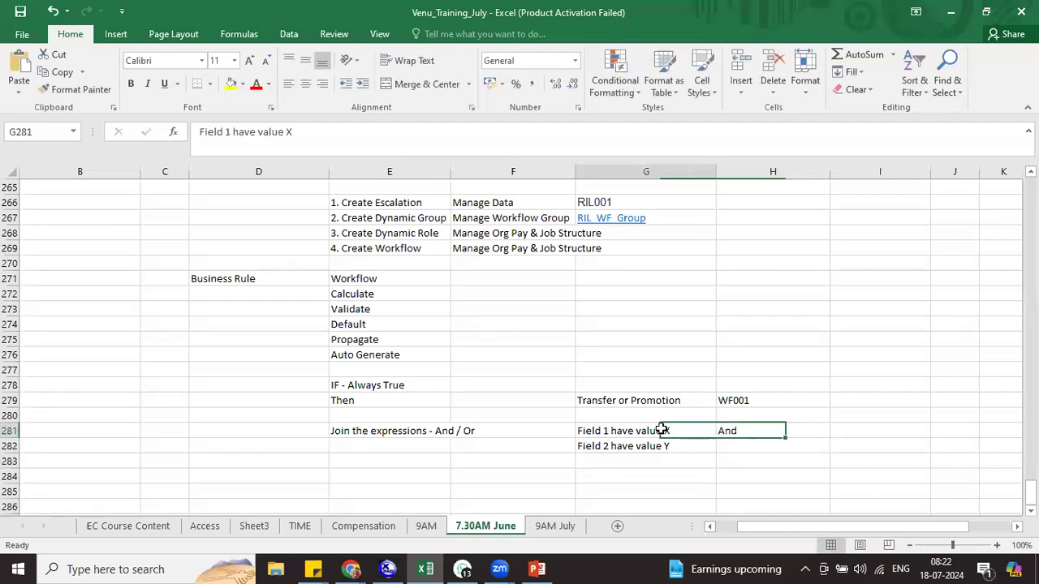
left_click_drag(662, 430, 661, 442)
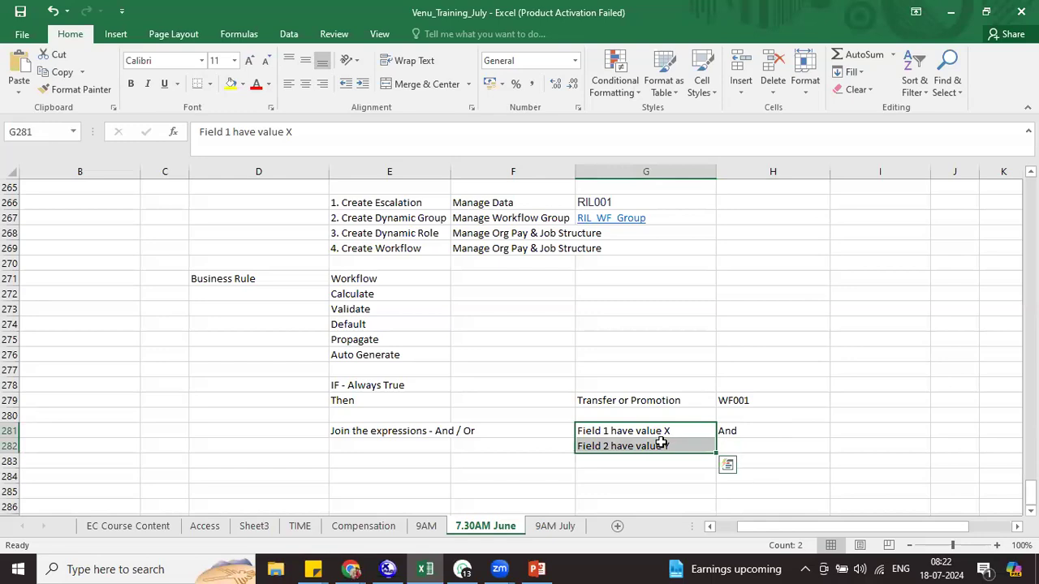
left_click(666, 445)
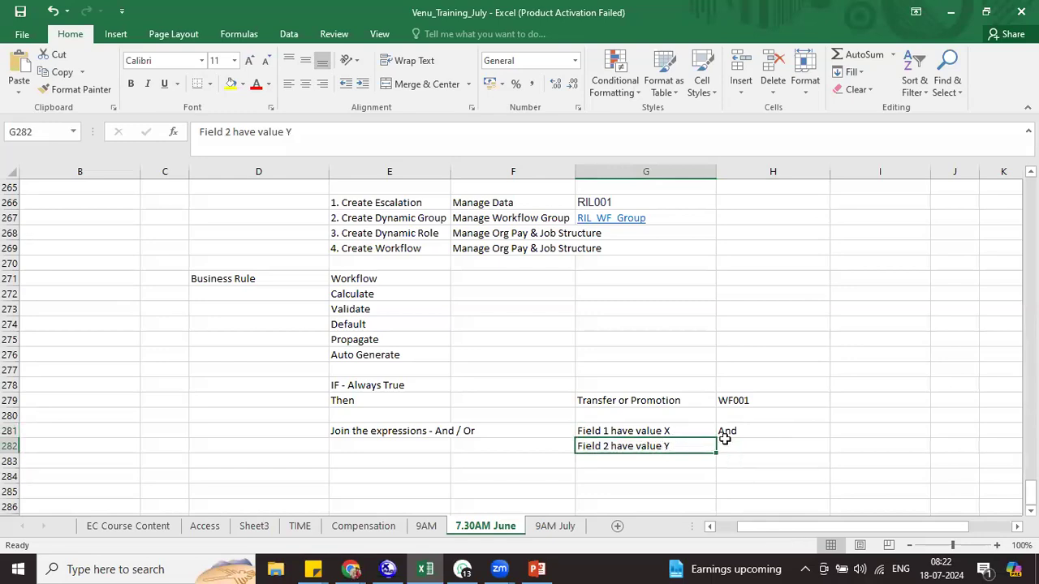
left_click_drag(678, 432, 722, 447)
left_click(628, 402)
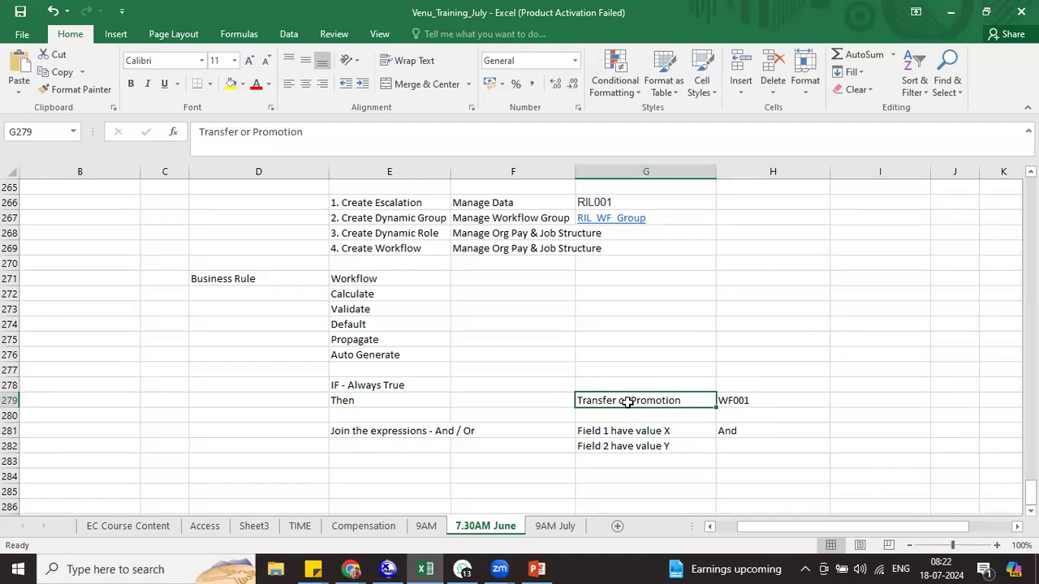
left_click(1029, 510)
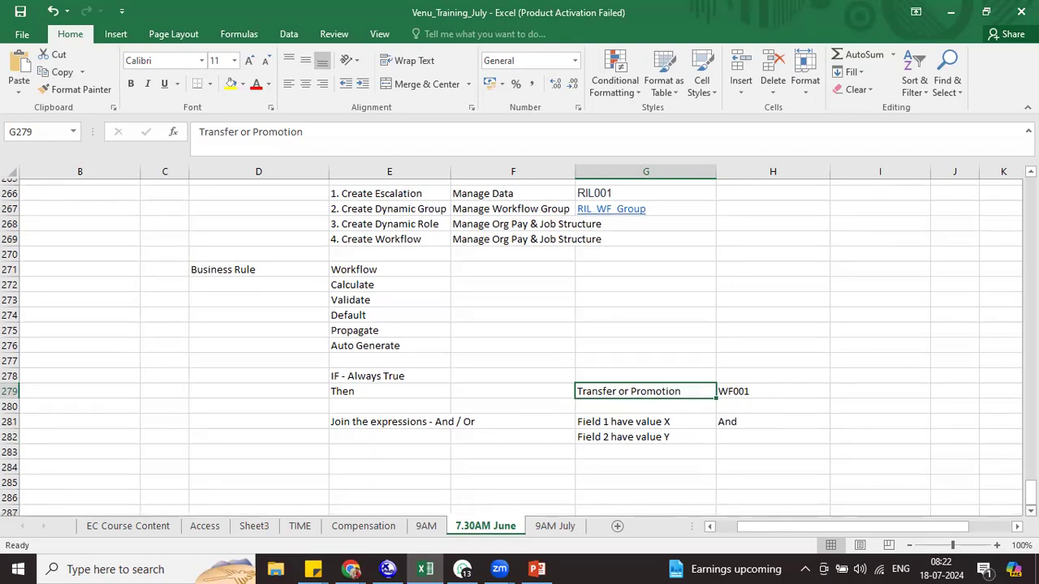
Type the heading 'Configure Business Rules' in D284
left_click(232, 444)
type("Configure Business Rules")
key("Return")
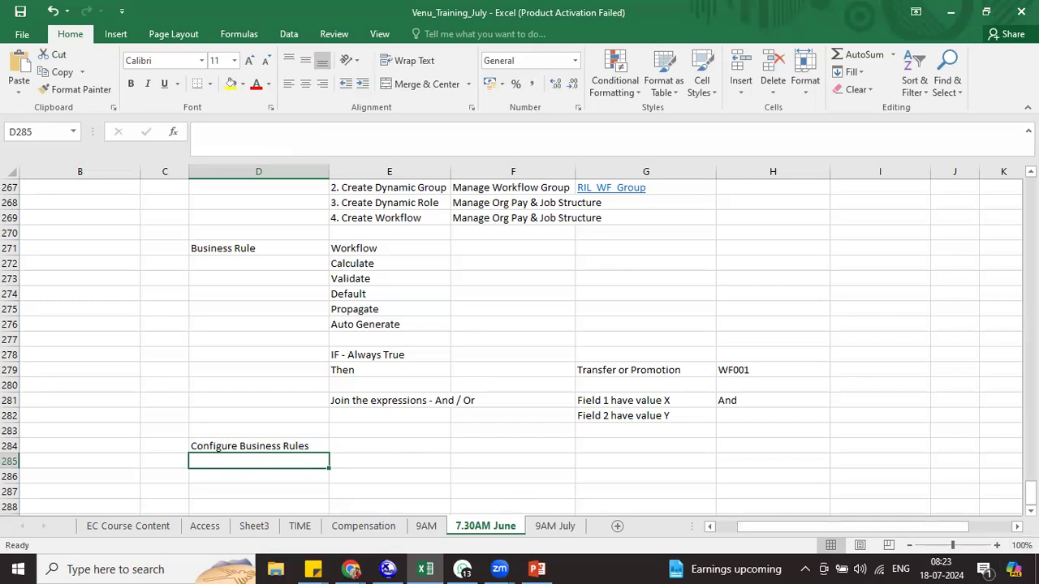
left_click(1030, 510)
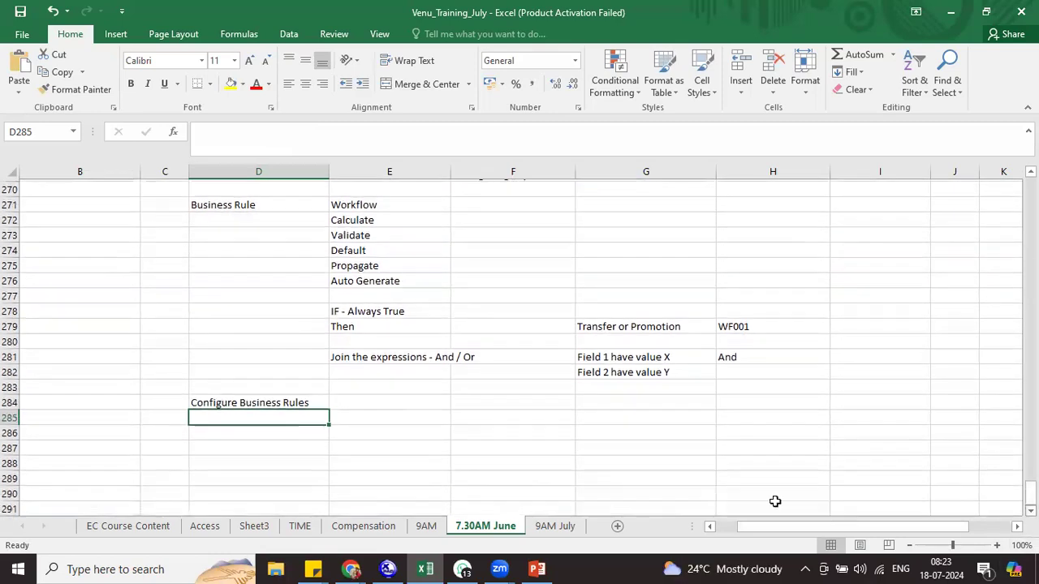
Enter 'Base Object' in D286 below the heading
left_click(260, 434)
type("Ba")
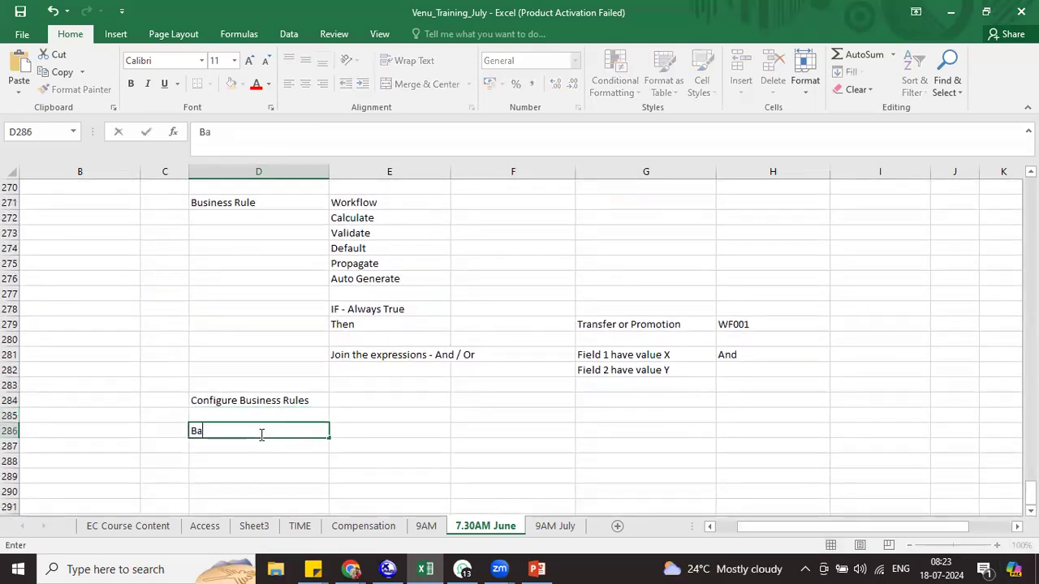
type("se Object")
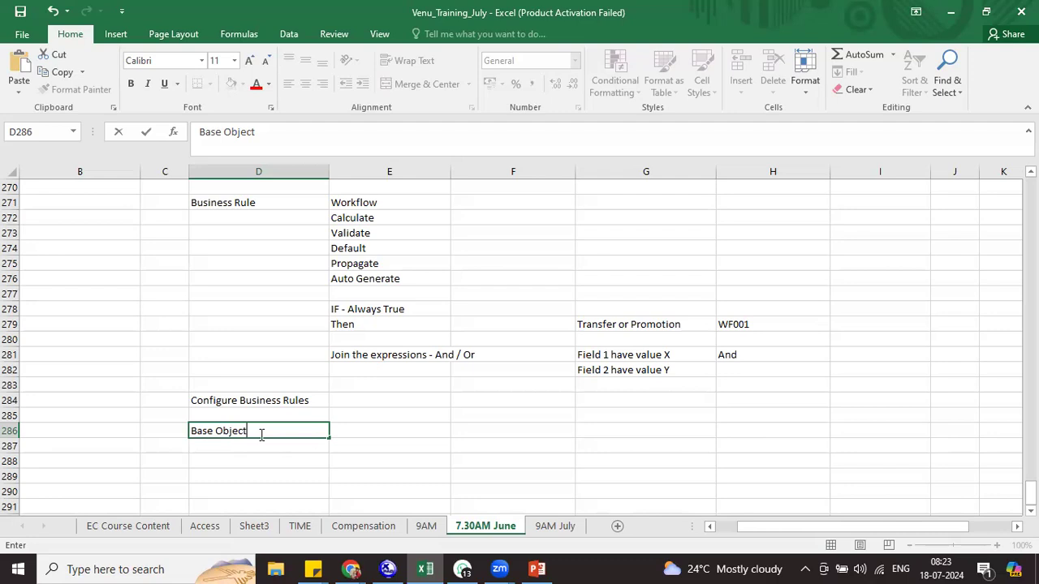
left_click(349, 425)
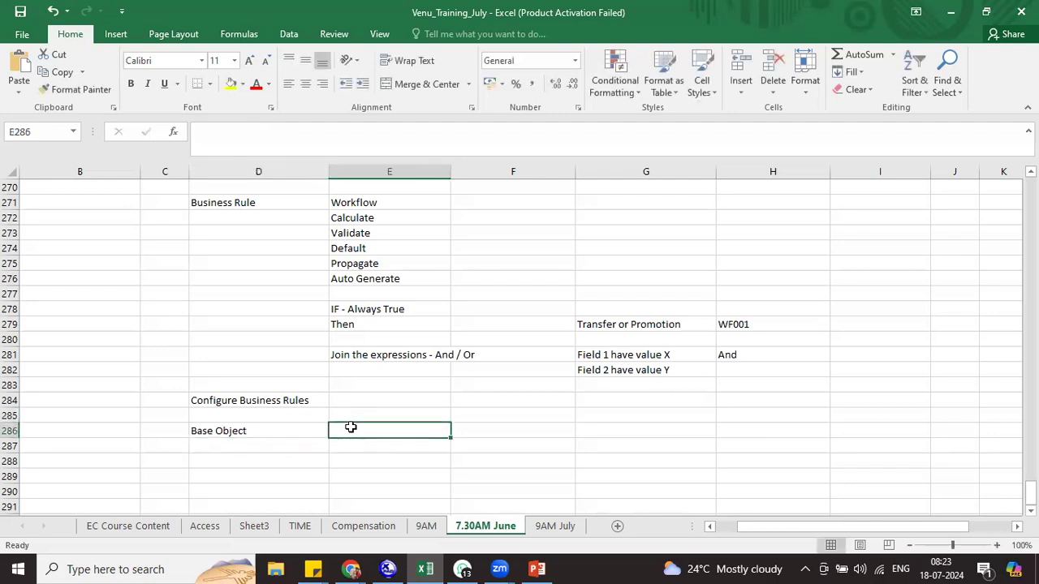